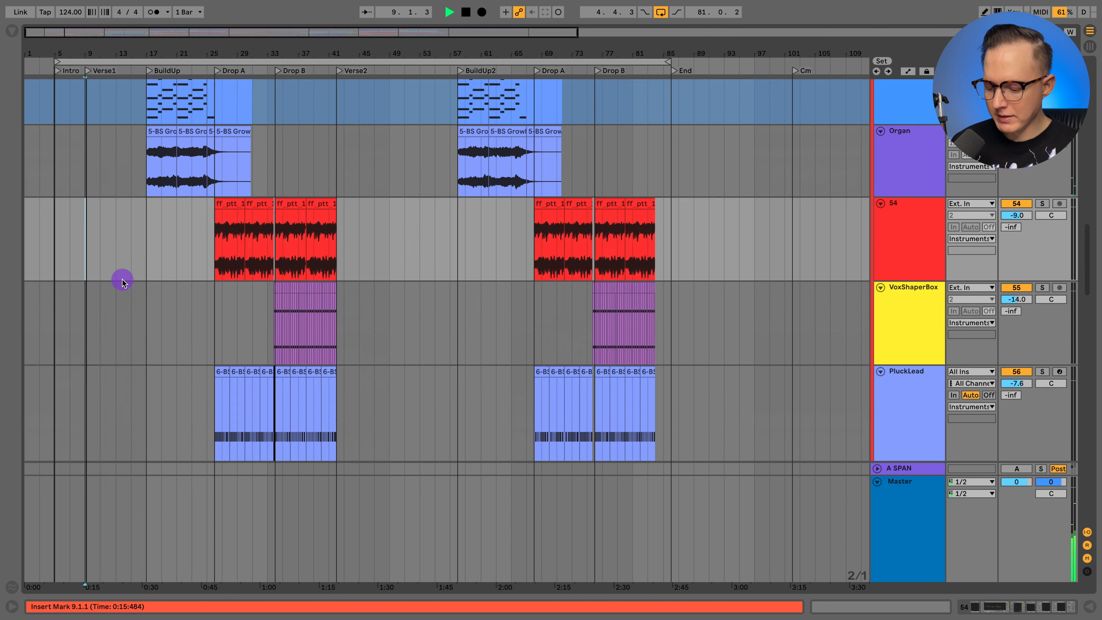
# - Play the song from Verse1 and fold the upper Organ track while reviewing the arrangement
pyautogui.press('space')
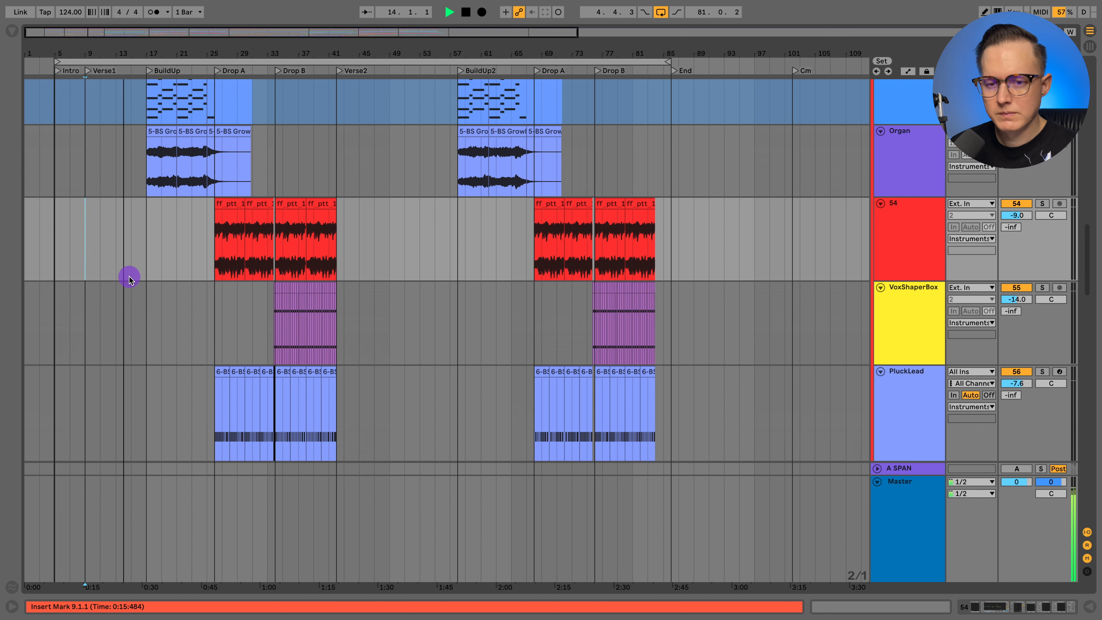
pyautogui.scroll(4, 129, 279)
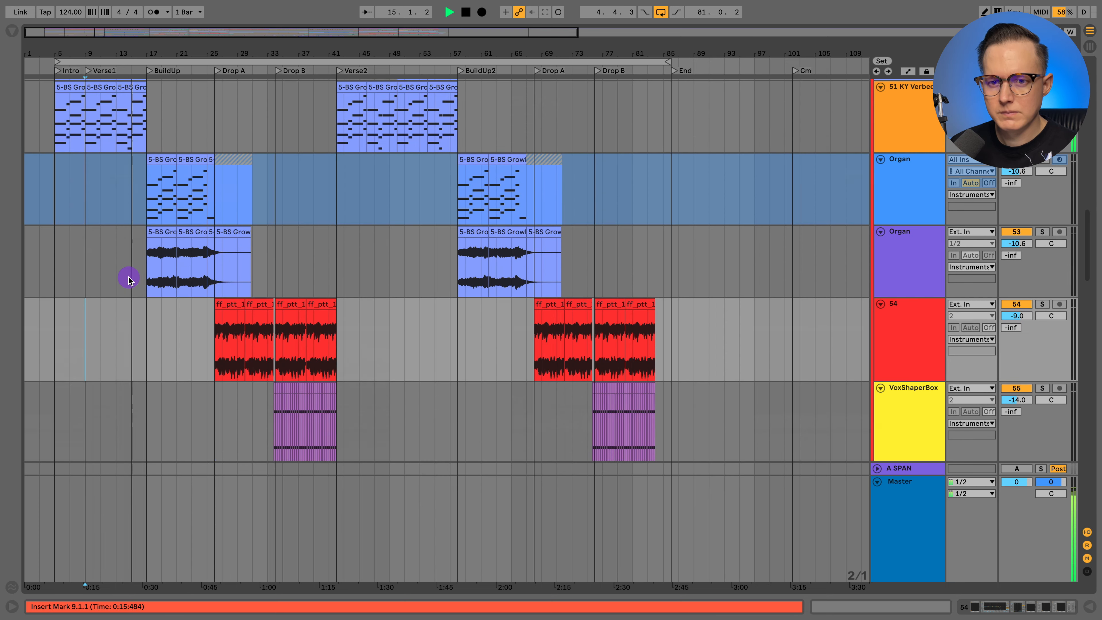
pyautogui.scroll(1, 129, 280)
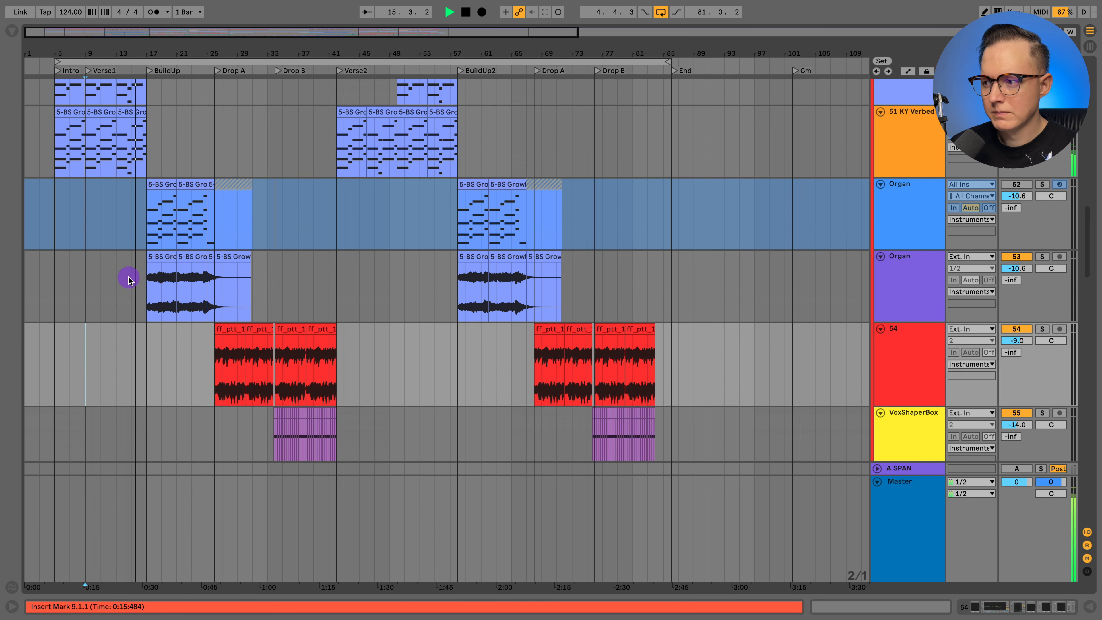
pyautogui.click(874, 191)
pyautogui.click(239, 224)
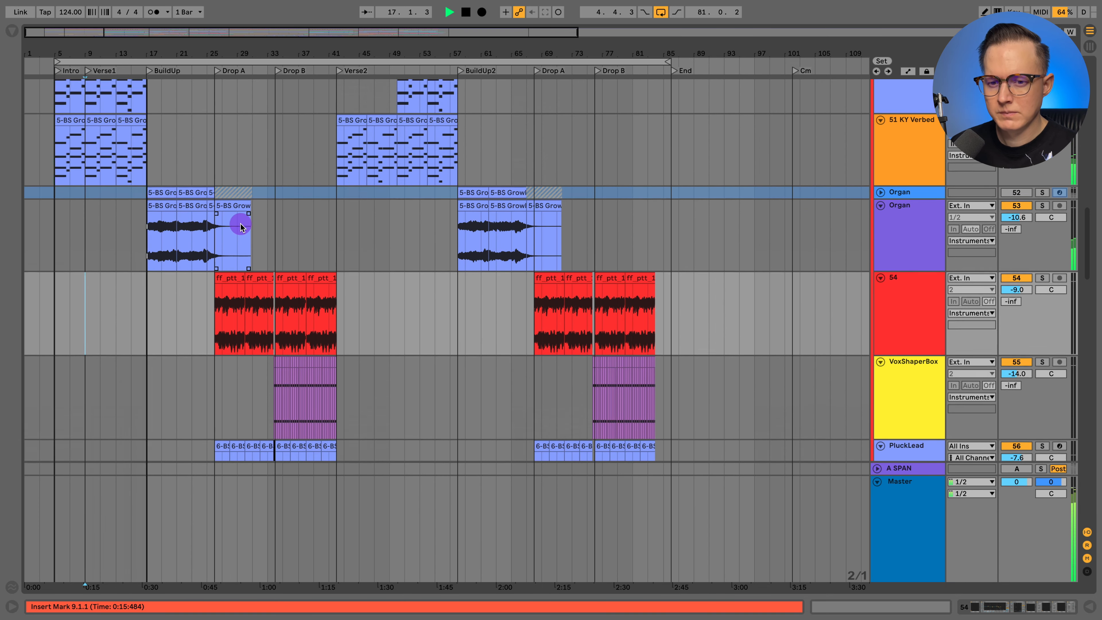
# - Look through the remaining instrument, FX and vocal tracks during playback, finishing at the VX_Group tracks with playback stopped
pyautogui.scroll(-9, 241, 226)
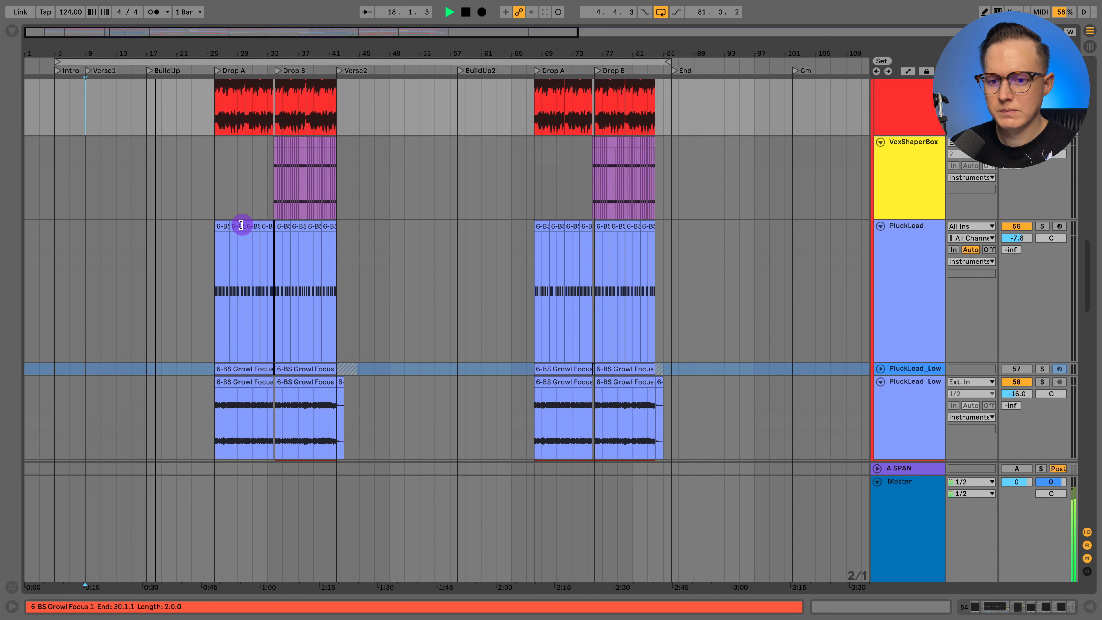
pyautogui.scroll(-15, 241, 225)
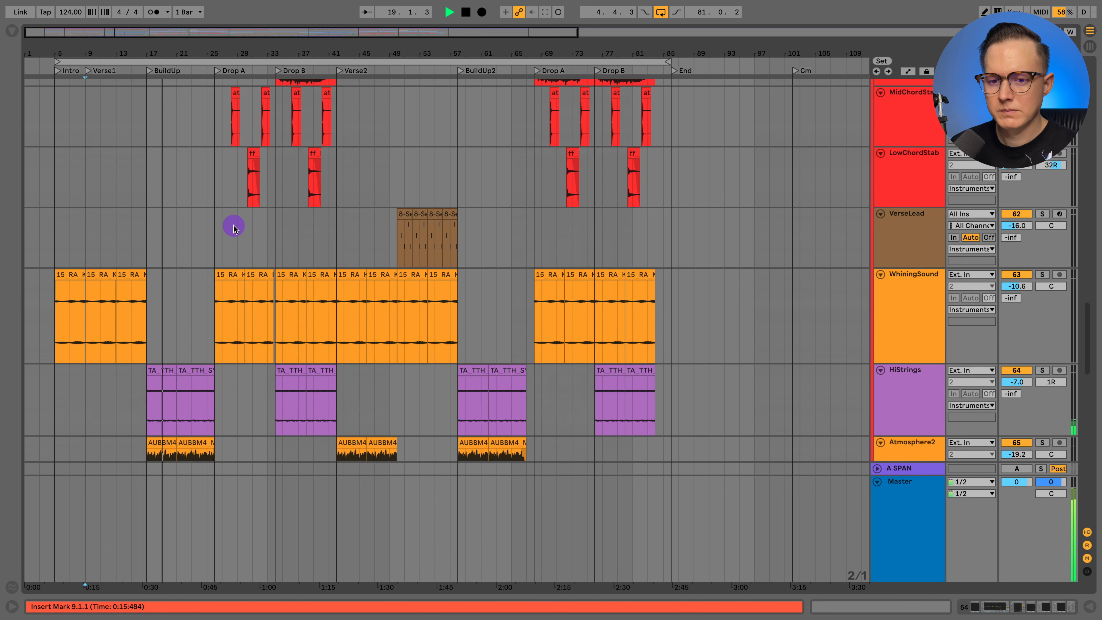
pyautogui.scroll(-7, 234, 227)
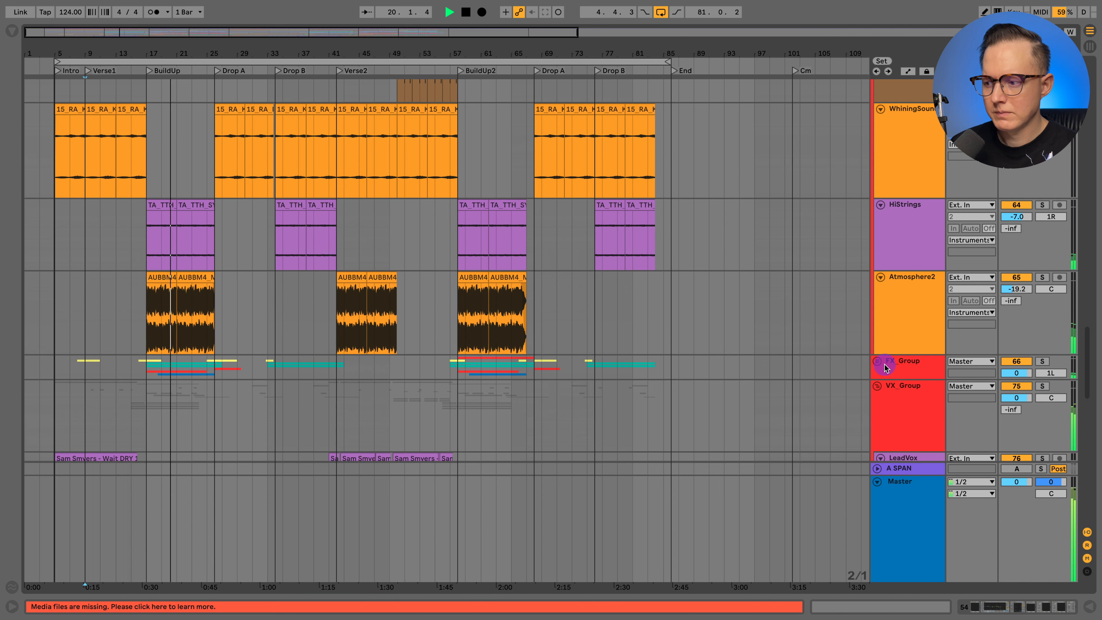
pyautogui.scroll(-11, 780, 332)
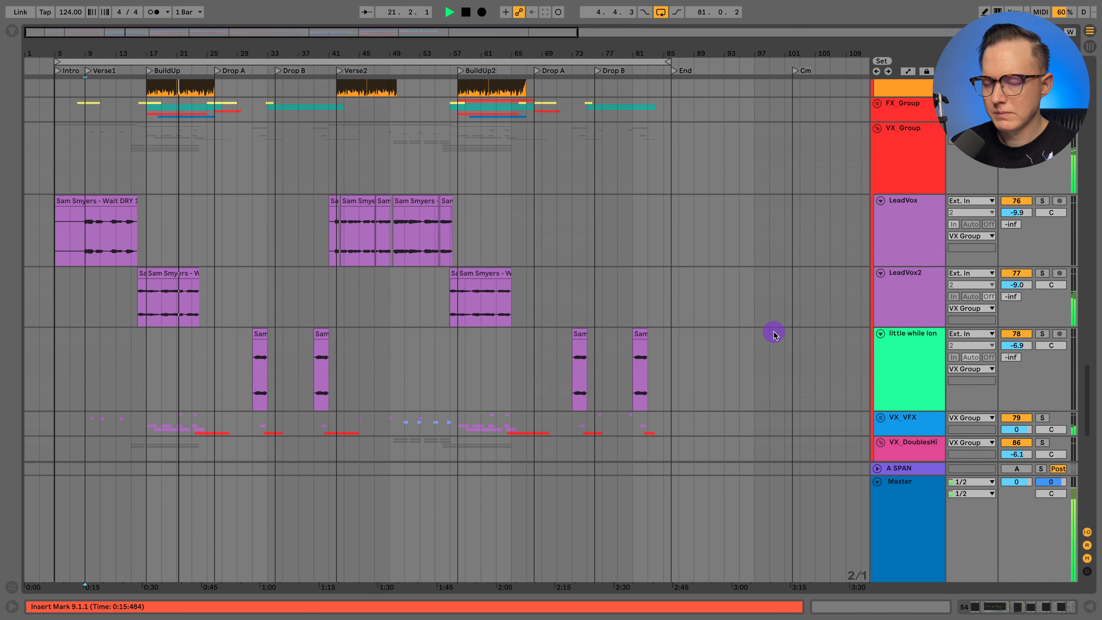
pyautogui.scroll(-2, 774, 335)
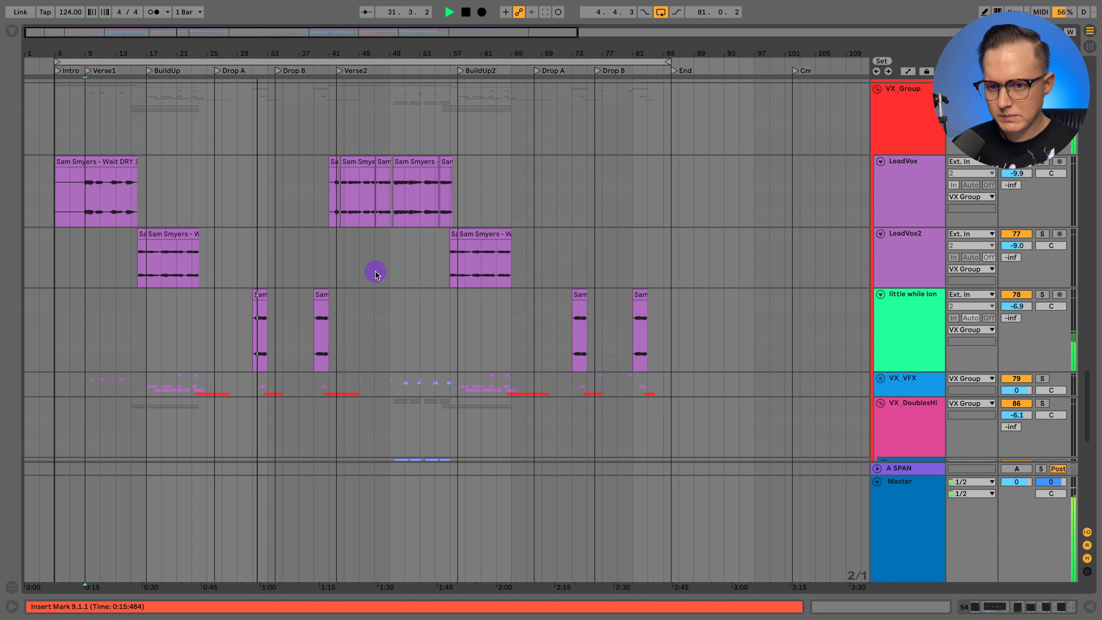
pyautogui.press('space')
# - Show the device chain of the VX_Group track and select its Kickstart 2 device
pyautogui.click(946, 153)
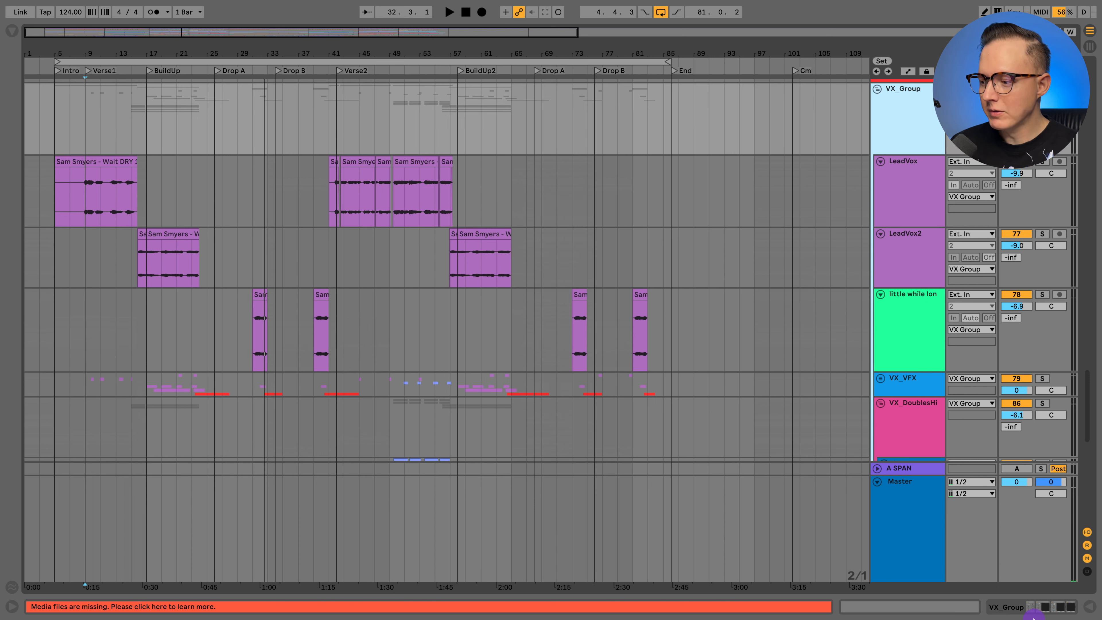
pyautogui.click(1030, 608)
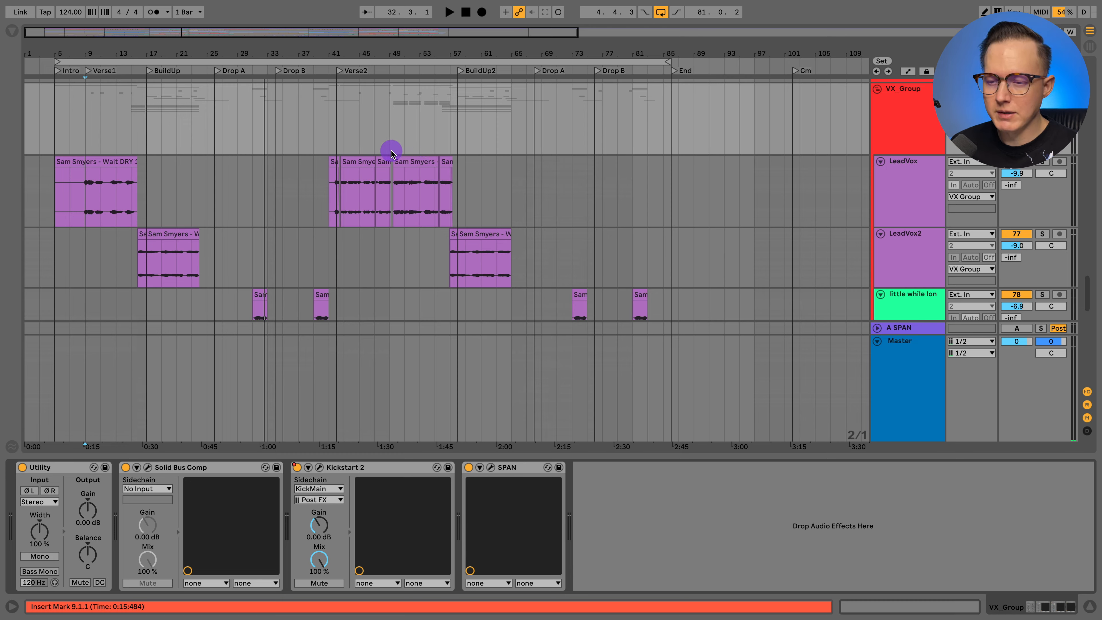
pyautogui.click(904, 114)
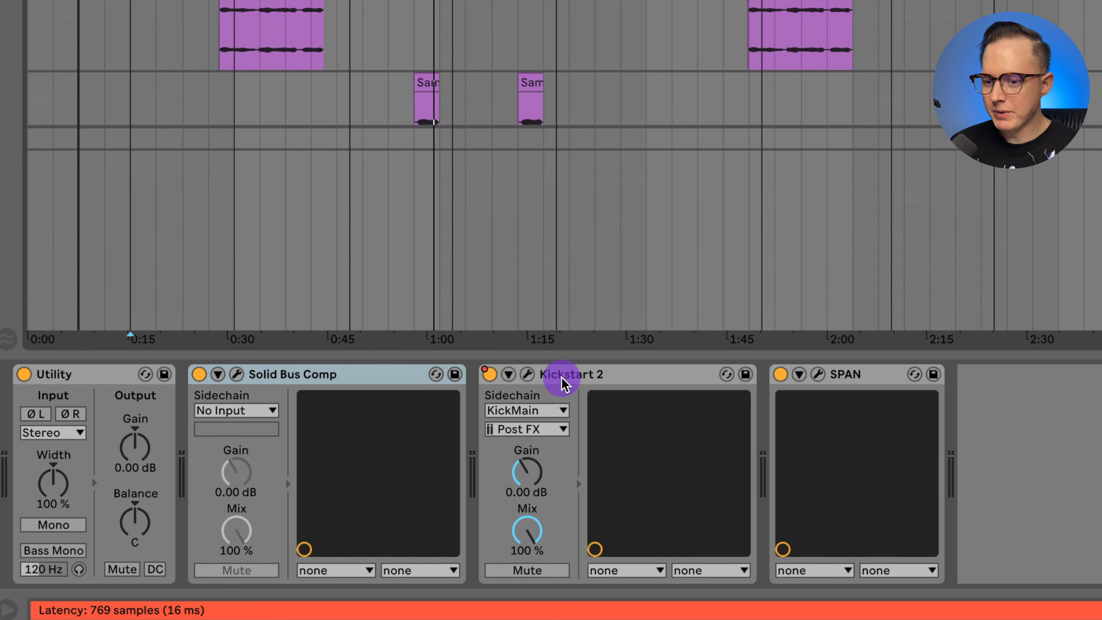
pyautogui.click(206, 555)
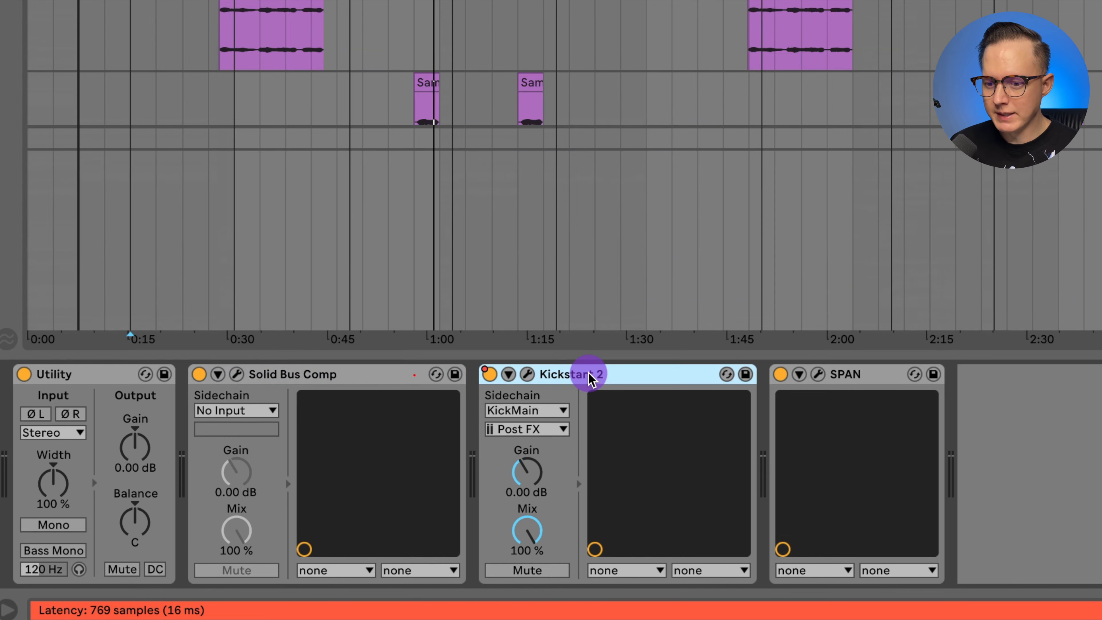
# - Examine the Kickstart 2 plug-in settings on VX_Group, close its window, and check the track automation
pyautogui.click(527, 375)
pyautogui.moveTo(550, 61); pyautogui.dragTo(349, 182)
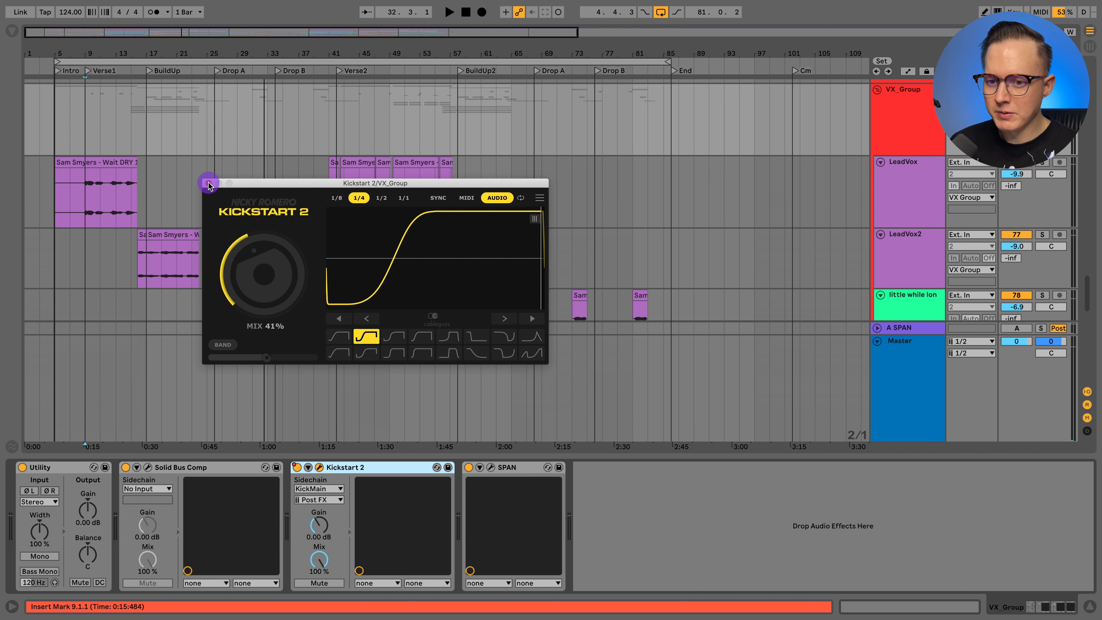
pyautogui.click(209, 183)
pyautogui.press('a')
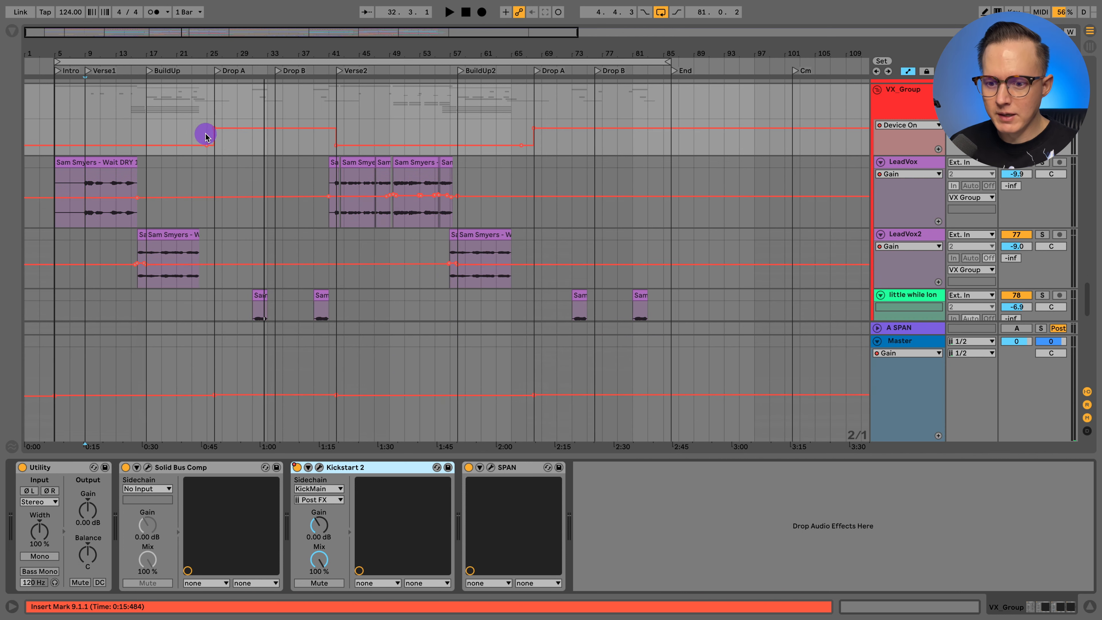
pyautogui.press('a')
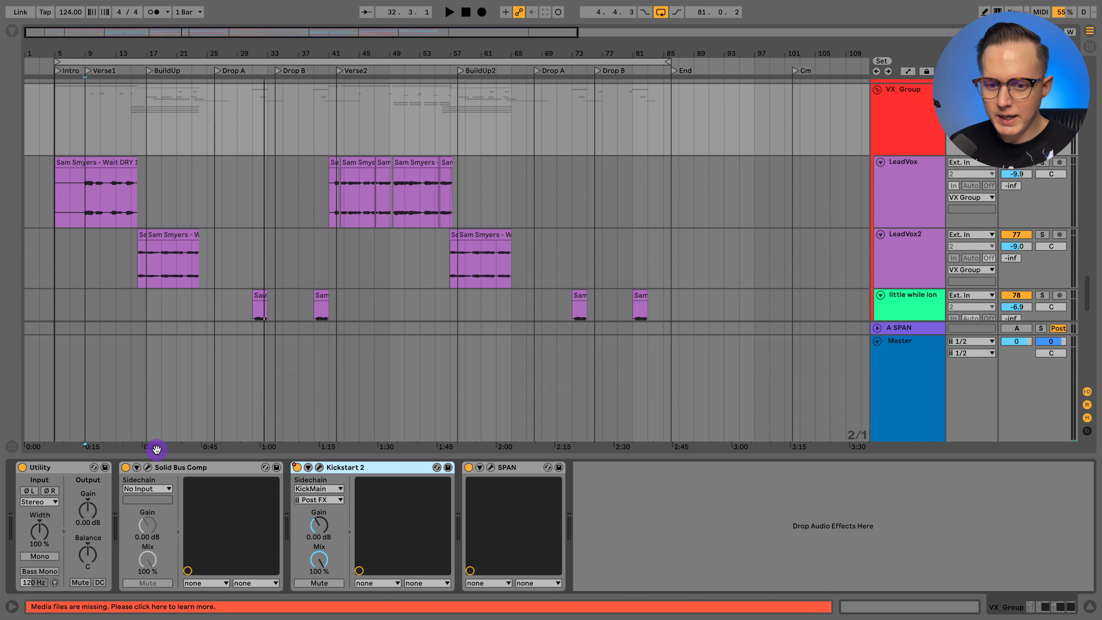
# - Examine the Solid Bus Comp plug-in settings on VX_Group, including Link L/R, and close its window
pyautogui.click(147, 468)
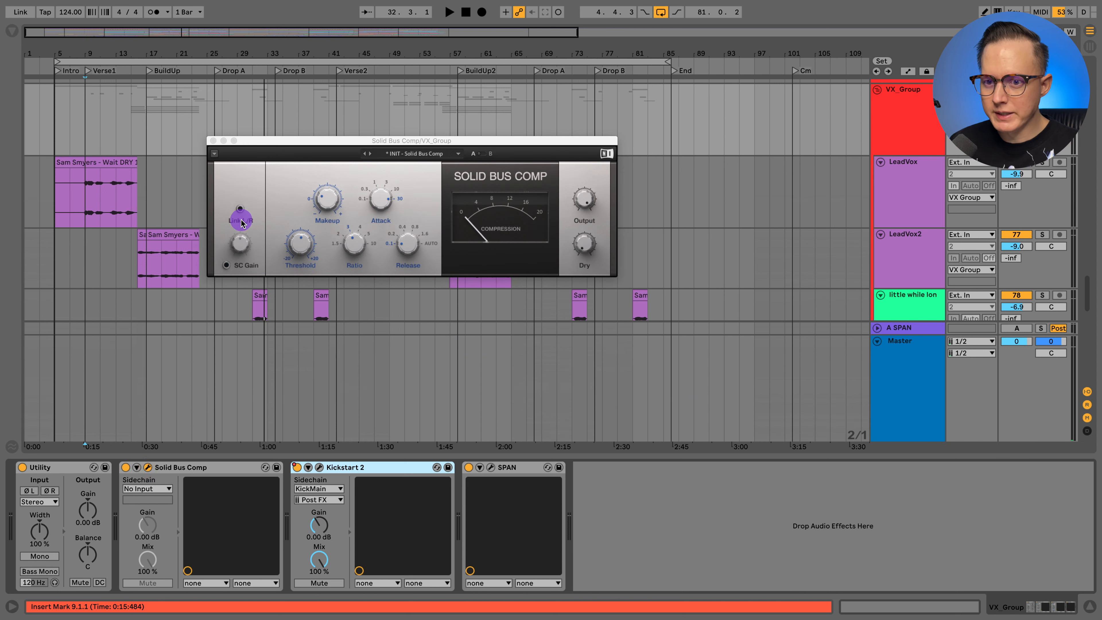
pyautogui.click(241, 210)
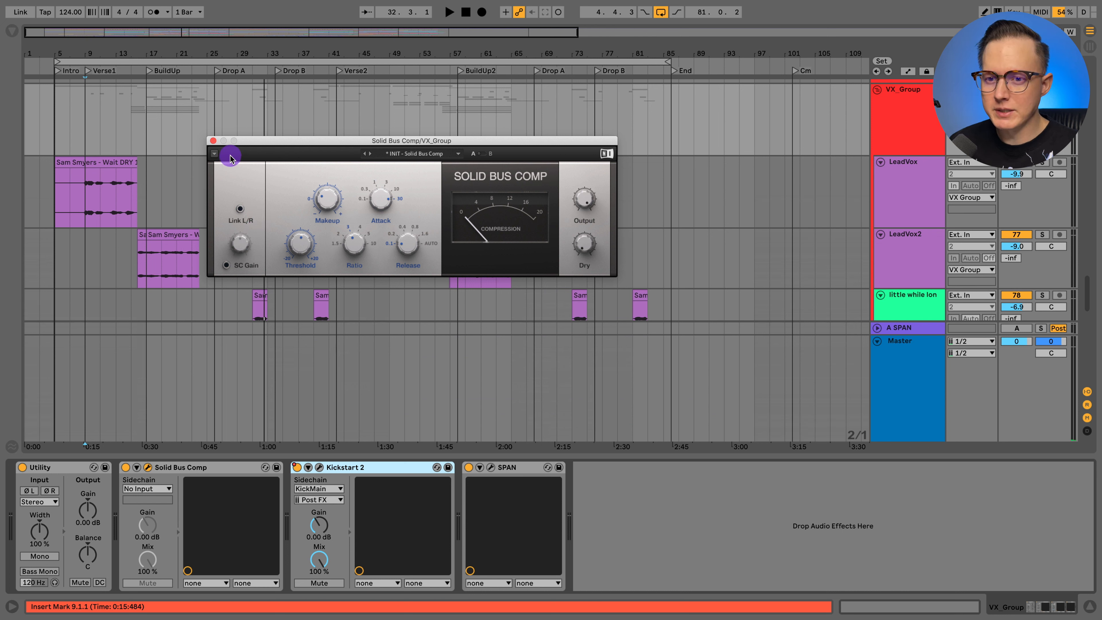
pyautogui.click(213, 140)
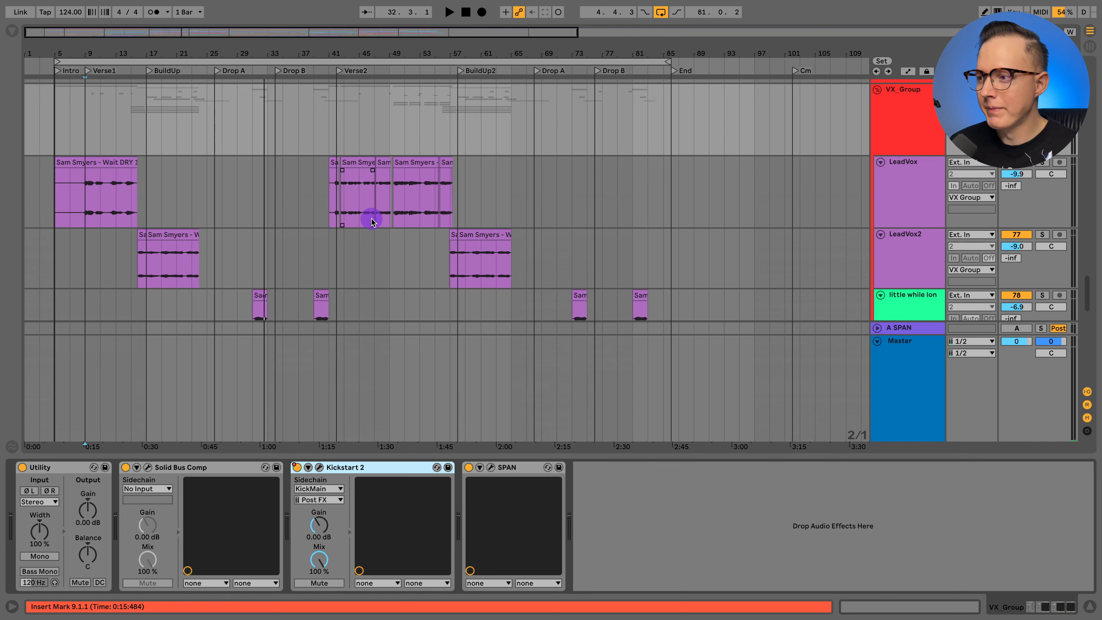
# - Compare the soloed LeadVox from Verse1 with its two Audio Effect Racks switched off and back on
pyautogui.click(45, 468)
pyautogui.press('space')
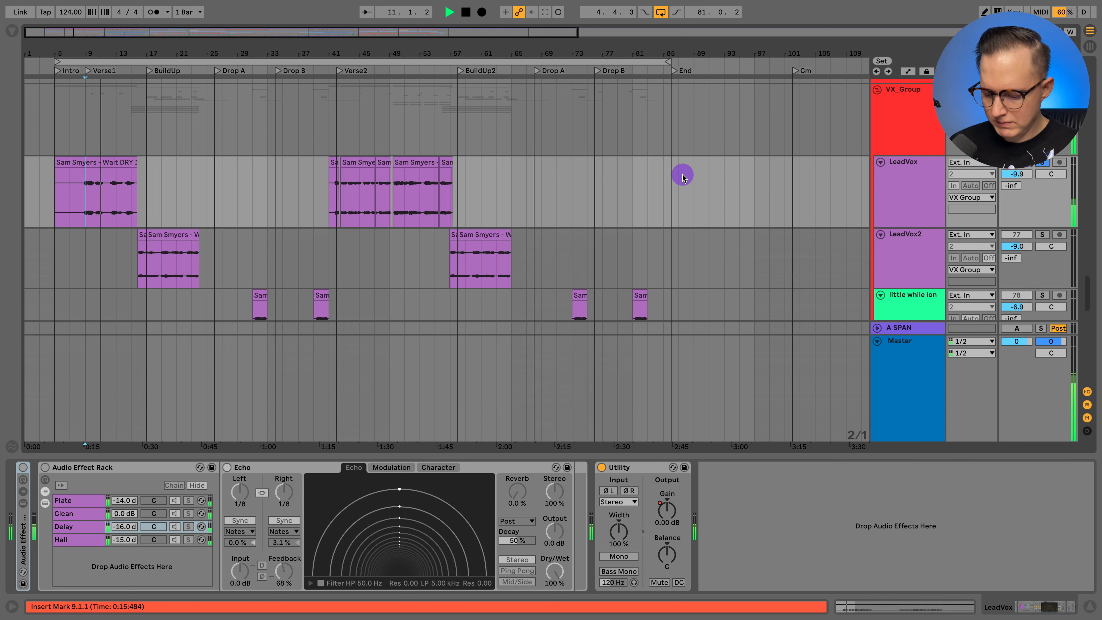
pyautogui.click(23, 467)
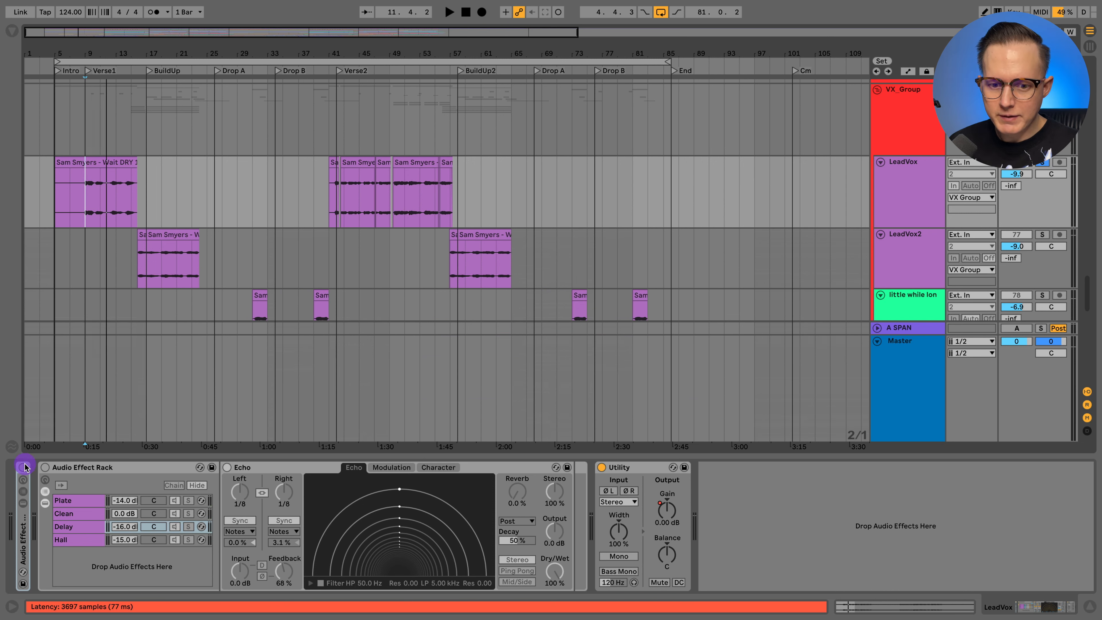
pyautogui.press('space')
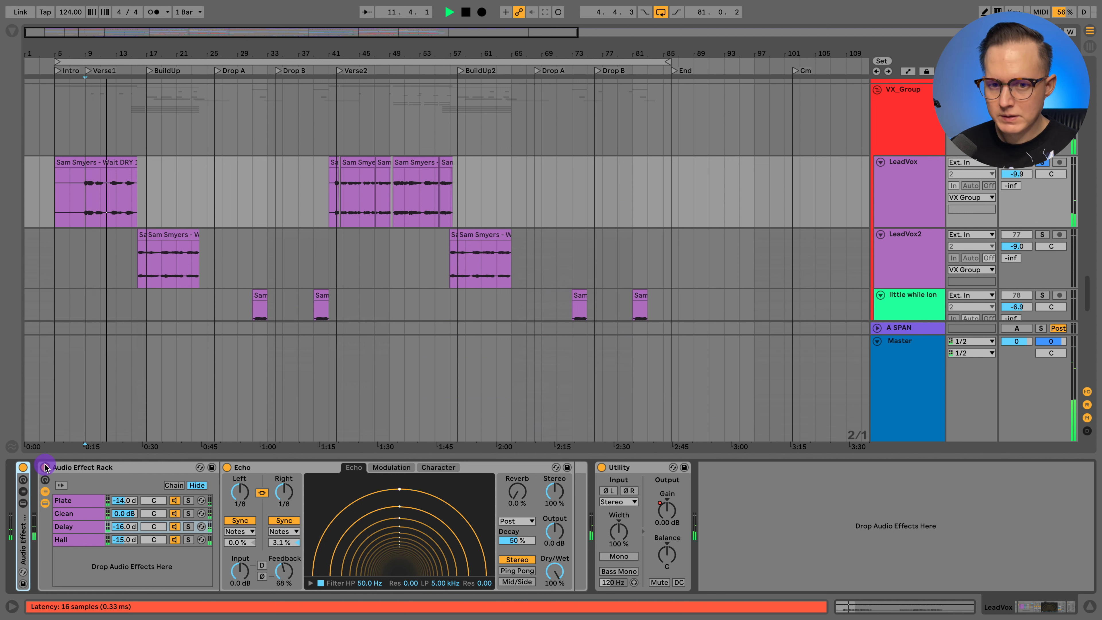
pyautogui.press('space')
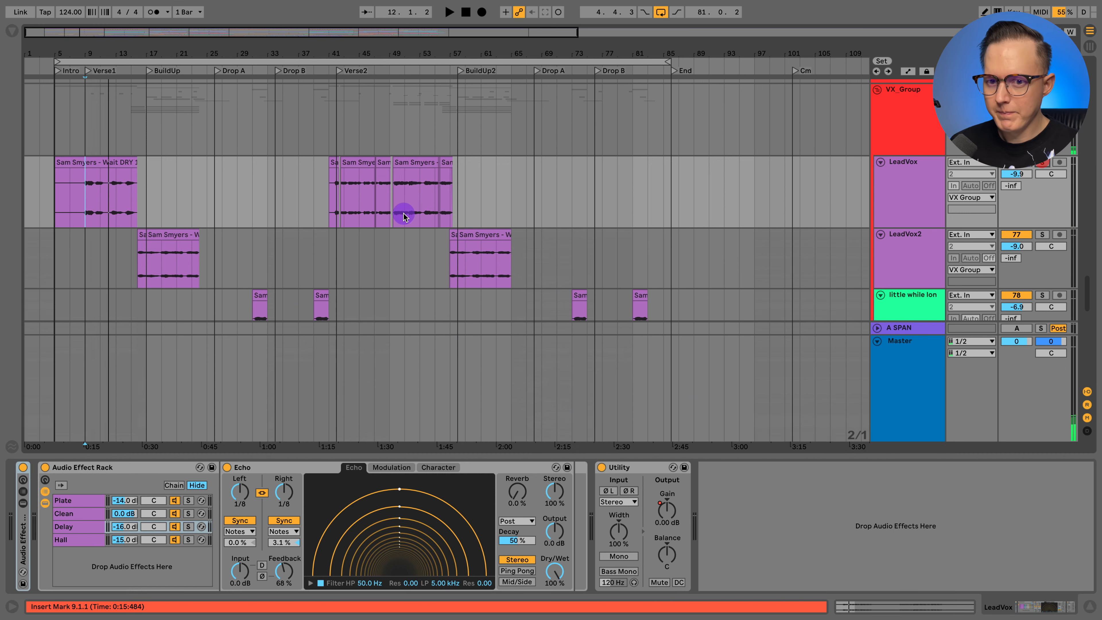
# - Hide the device view and select the VX_DoublesHi group below the lead vocals
pyautogui.scroll(-10, 401, 214)
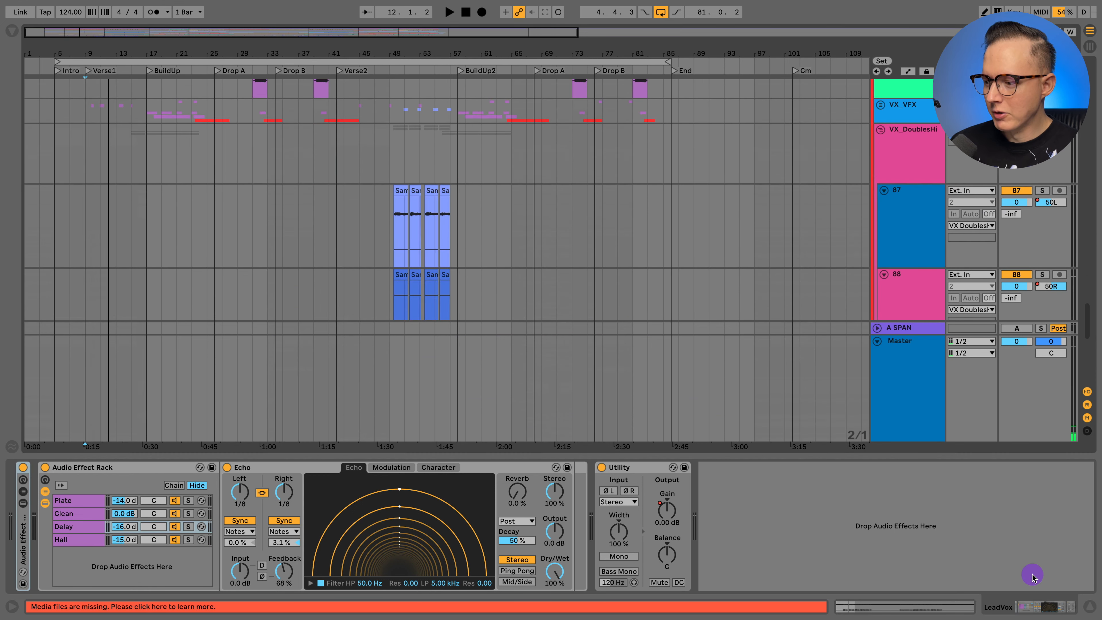
pyautogui.click(1089, 607)
pyautogui.click(913, 152)
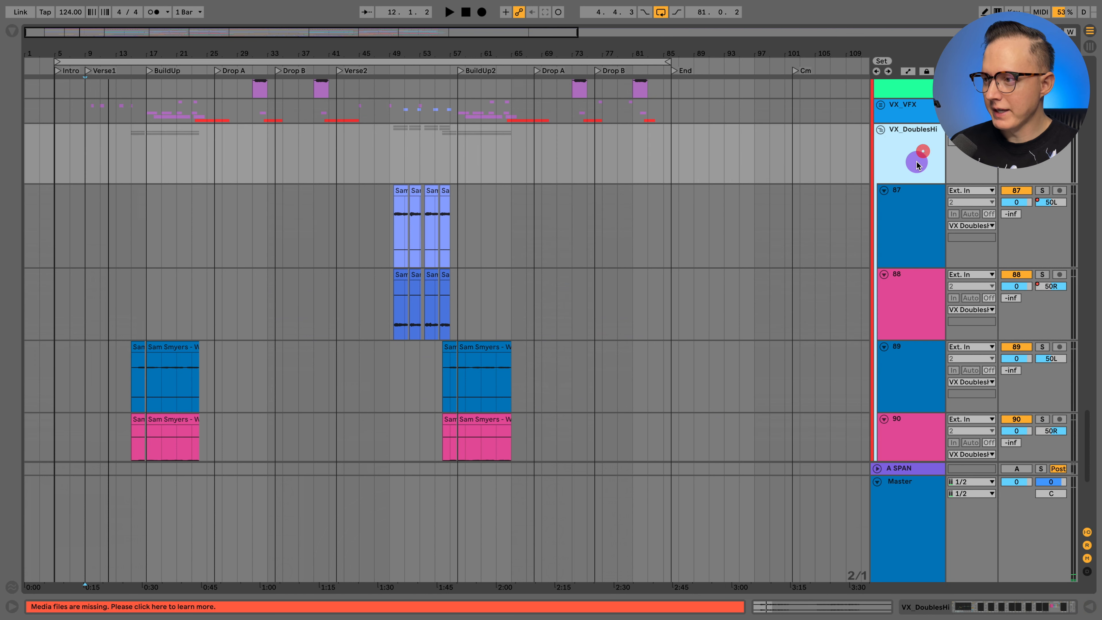
# - Unfold the VX_VFX group and select the Reverb and 1/4Delay_Verse tracks inside it
pyautogui.click(897, 117)
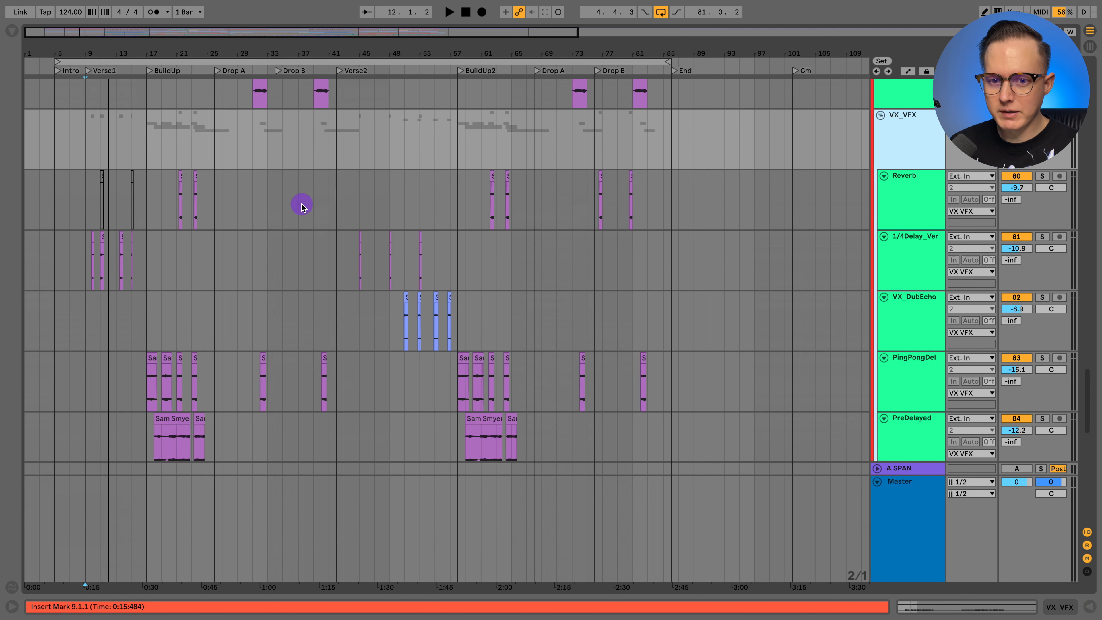
pyautogui.click(900, 201)
pyautogui.click(897, 234)
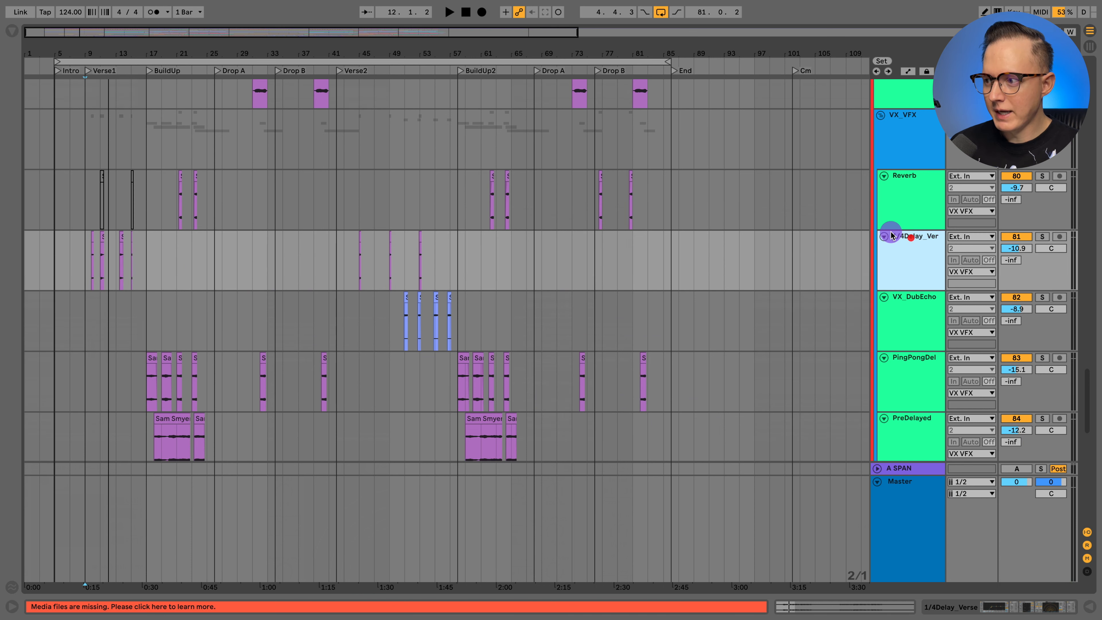
# - Audition the 1/4Delay_Verse track in solo from bar 11 in Verse1, and unsolo it again
pyautogui.moveTo(94, 52); pyautogui.dragTo(95, 120)
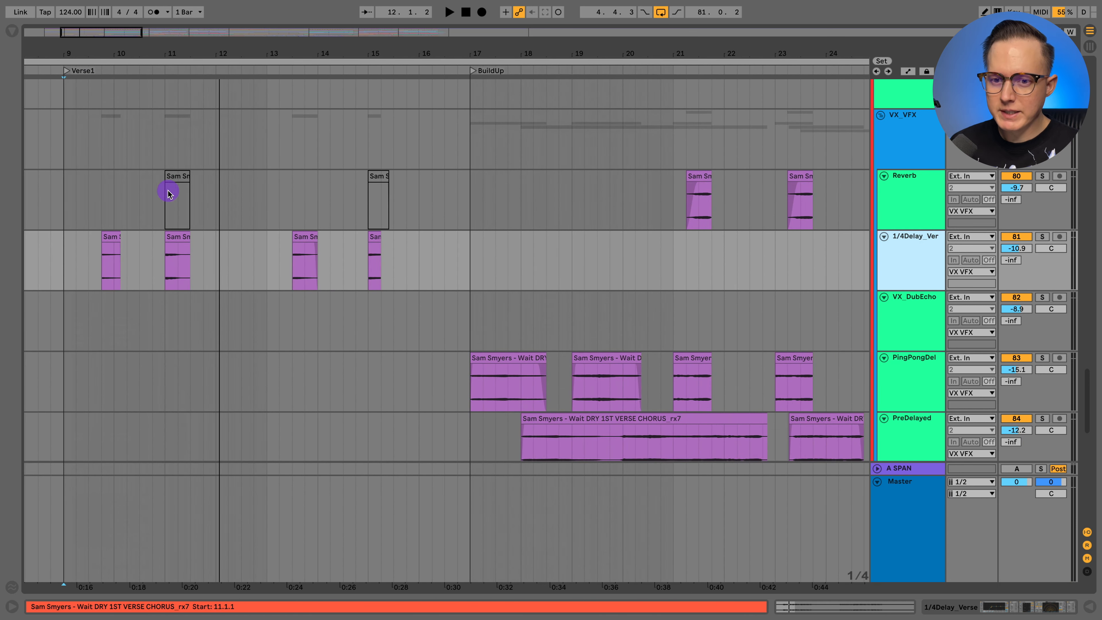
pyautogui.click(164, 258)
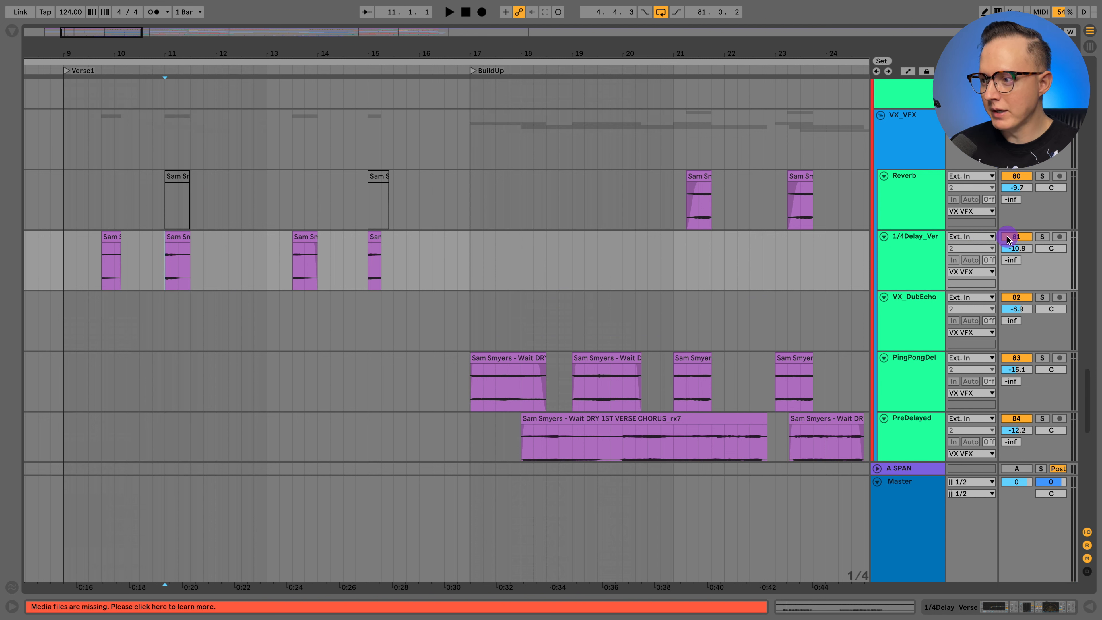
pyautogui.click(916, 246)
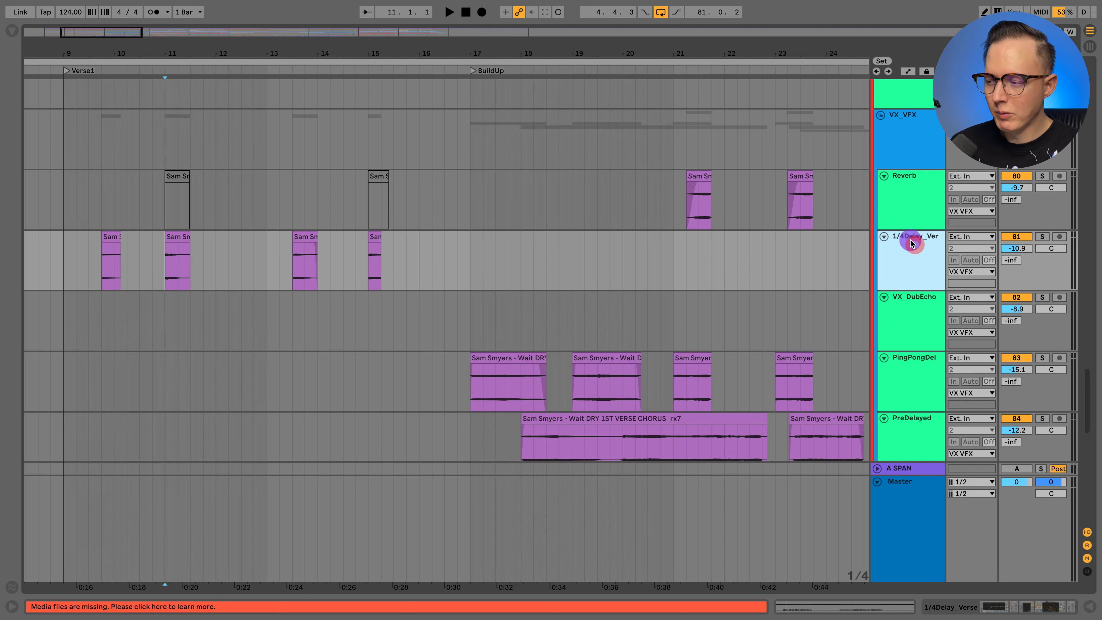
pyautogui.click(1044, 236)
pyautogui.press('space')
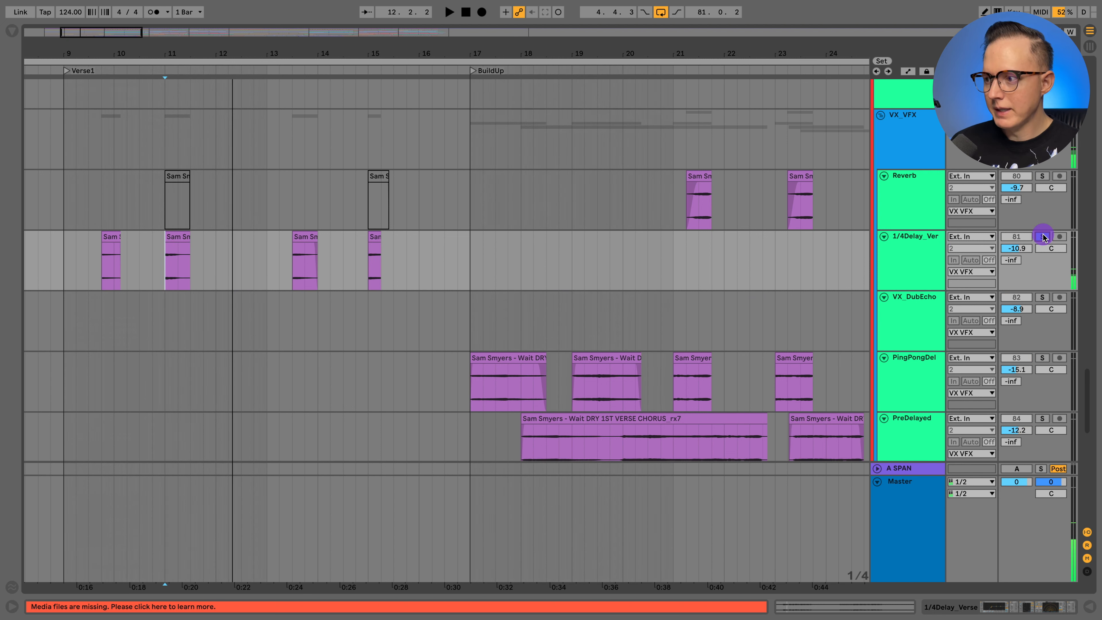
pyautogui.click(1043, 236)
# - Fold the VX_VFX group and select the LeadVox track
pyautogui.moveTo(630, 51); pyautogui.dragTo(319, 22)
pyautogui.scroll(-2, 899, 235)
pyautogui.scroll(3, 895, 218)
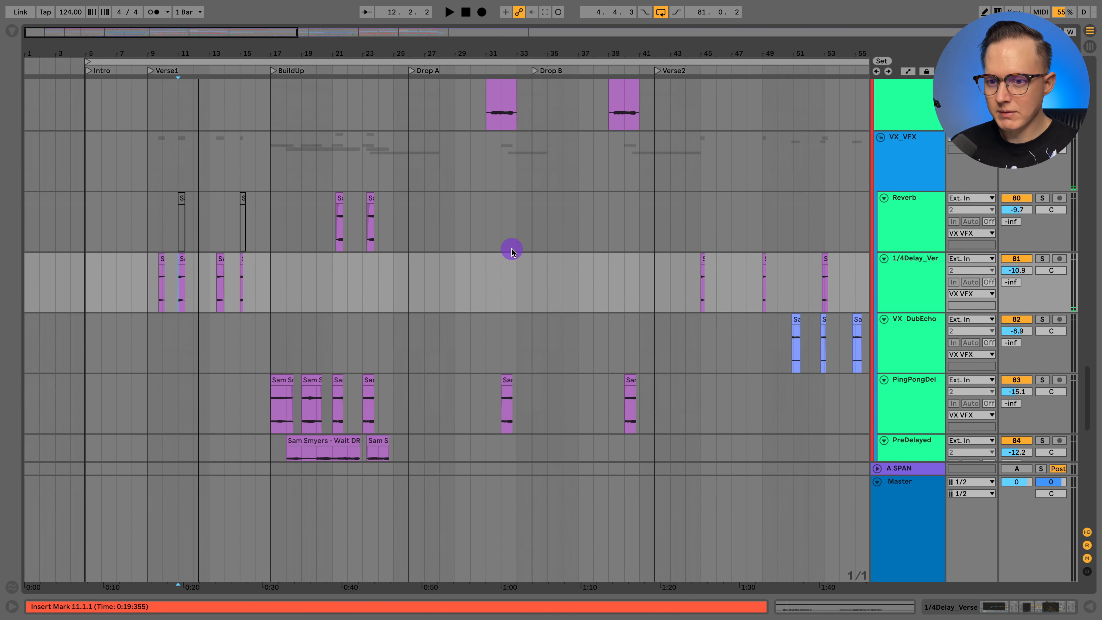
pyautogui.scroll(-3, 579, 254)
pyautogui.click(880, 89)
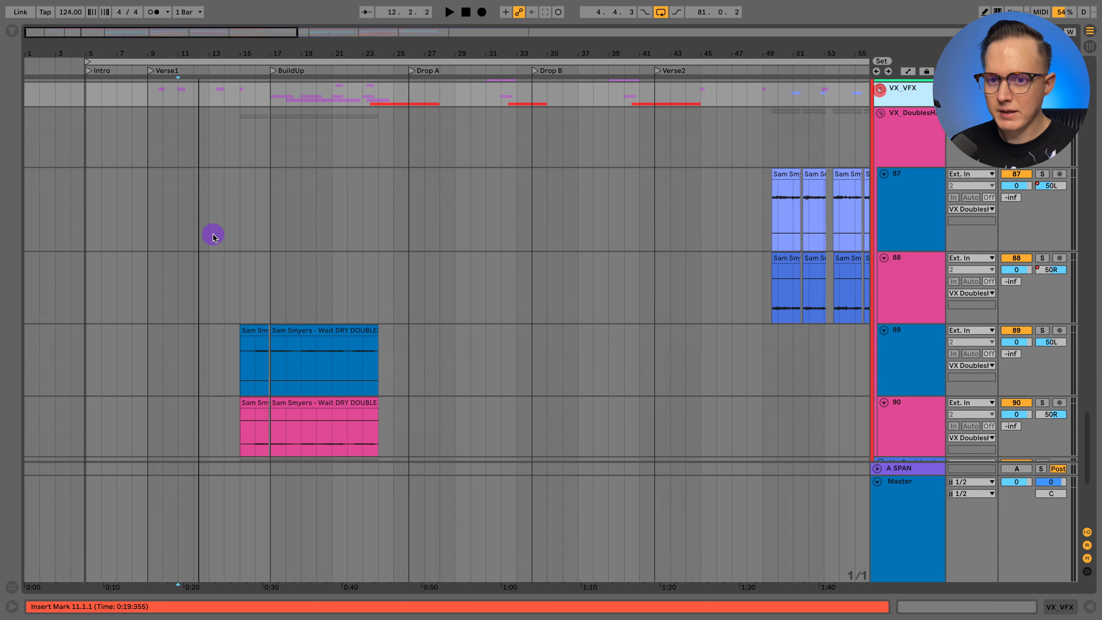
pyautogui.scroll(5, 212, 237)
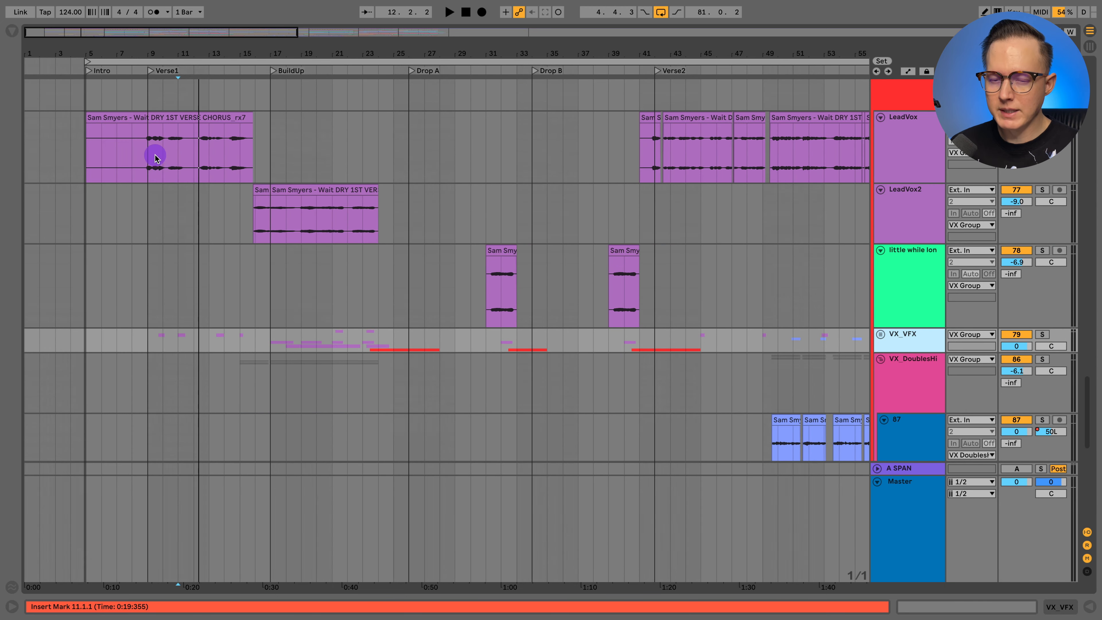
pyautogui.click(927, 150)
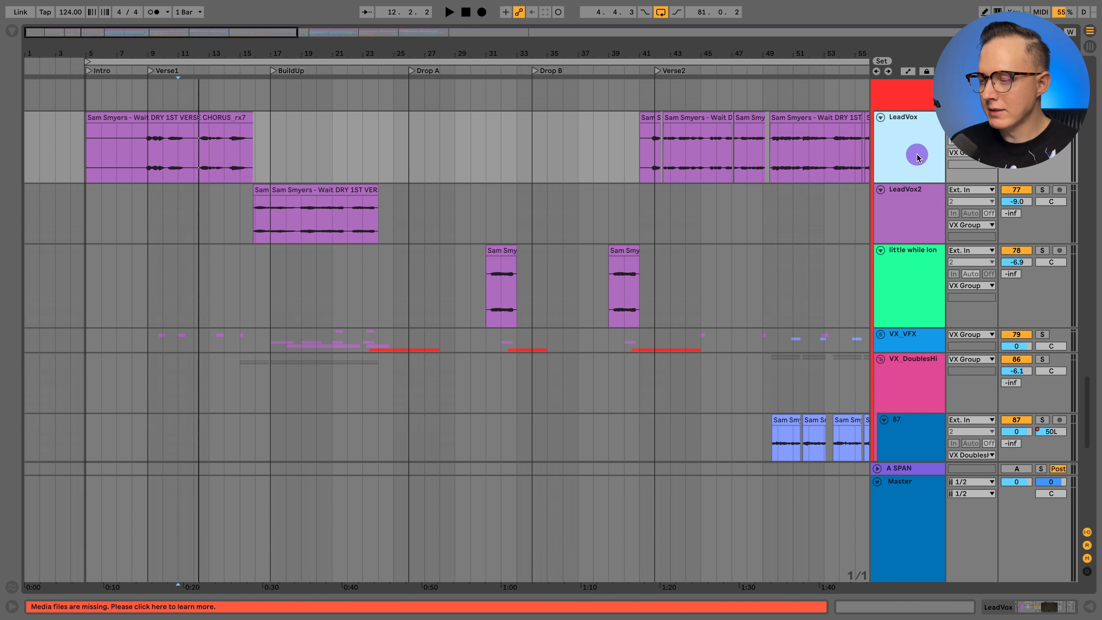
# - Show the LeadVox track's devices, unfold its main Audio Effect Rack and select the EQ Eight inside it
pyautogui.click(1015, 610)
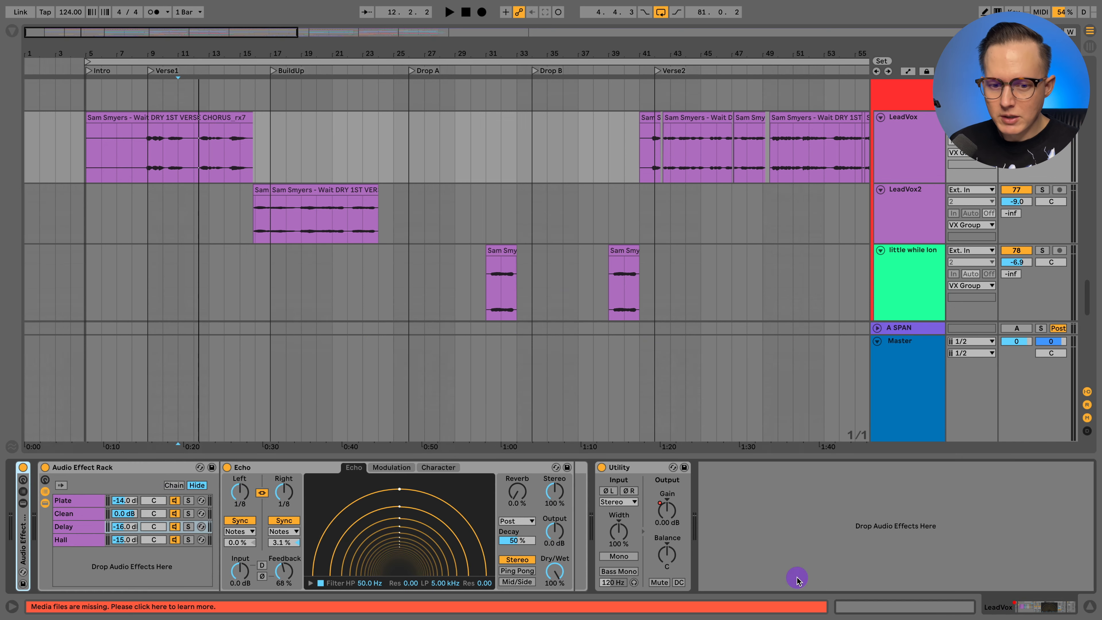
pyautogui.doubleClick(22, 548)
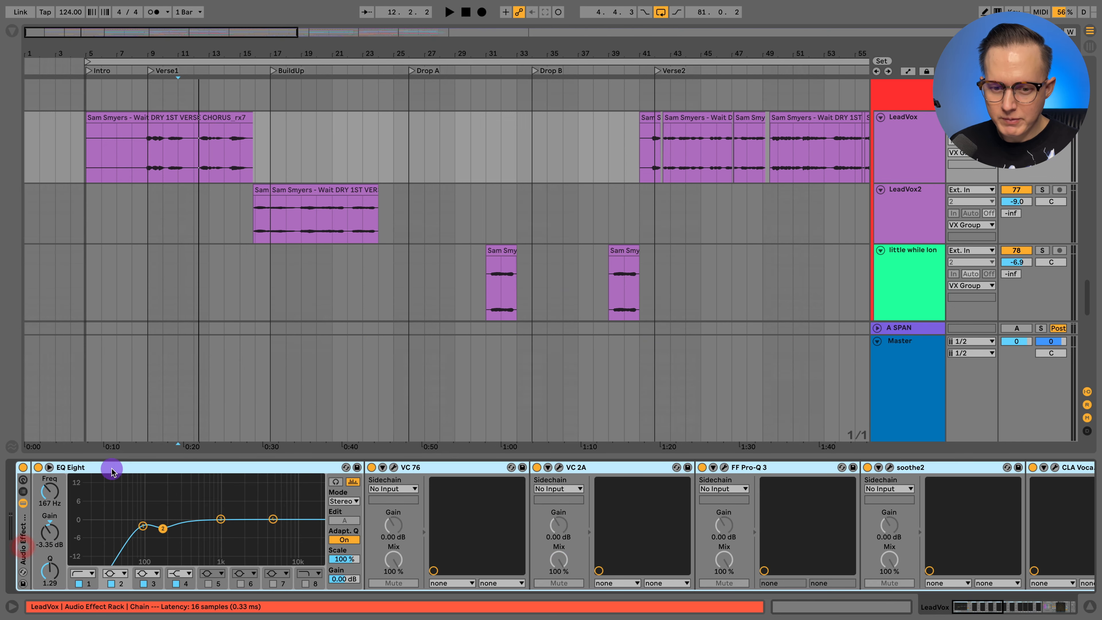
pyautogui.click(101, 467)
# - Inspect the VC 76 and VC 2A compressor settings in the LeadVox chain, and close both plug-in windows
pyautogui.hscroll(2, 194, 472)
pyautogui.click(382, 467)
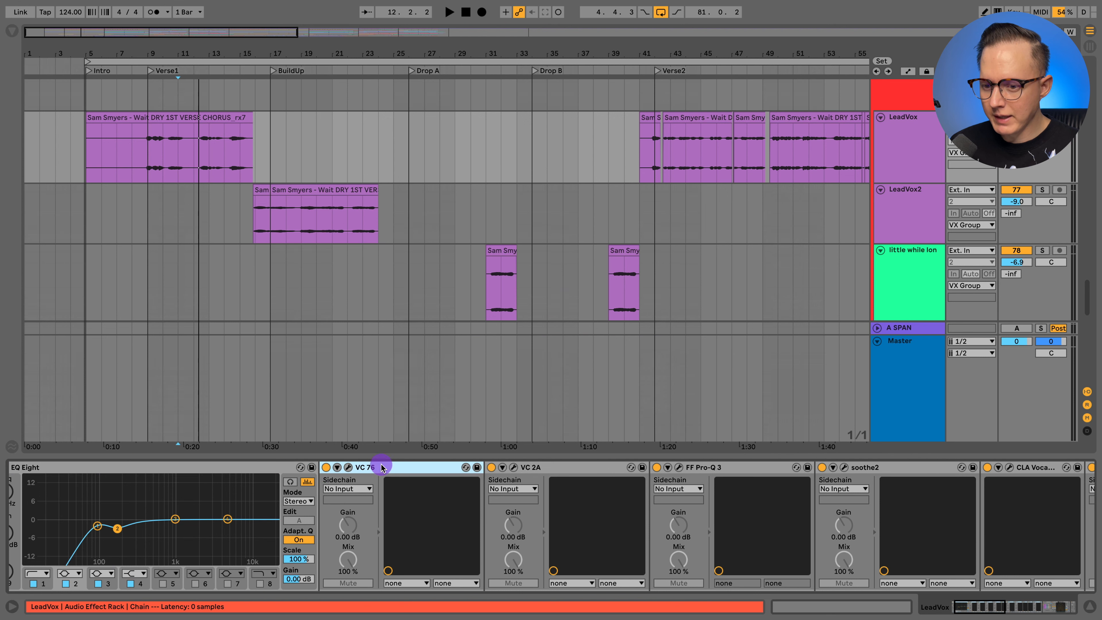
pyautogui.click(347, 467)
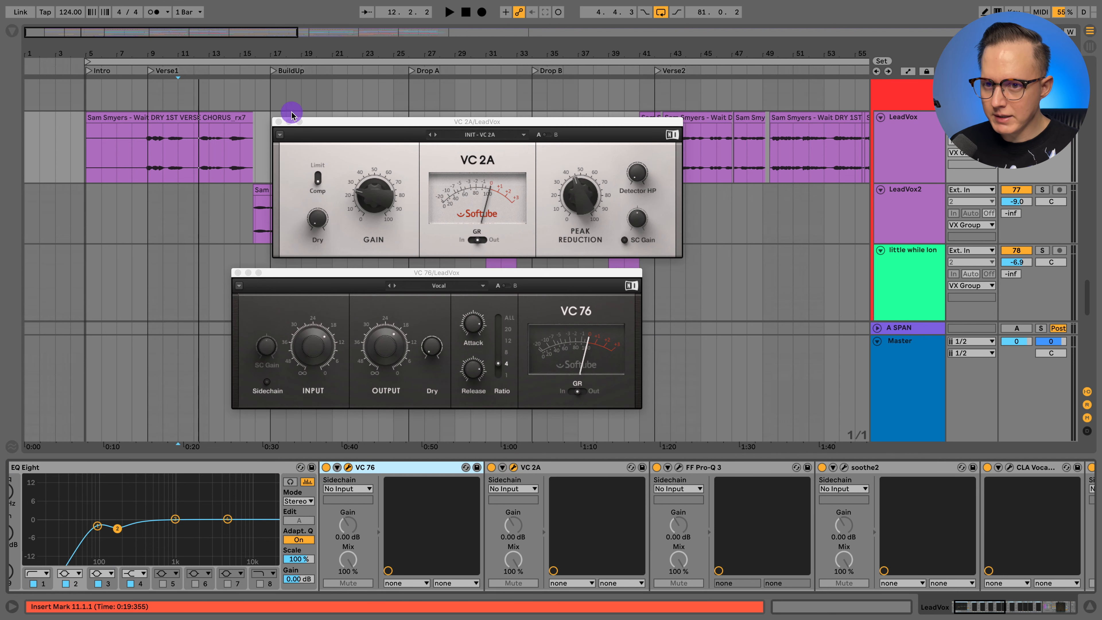
pyautogui.click(279, 122)
pyautogui.click(238, 273)
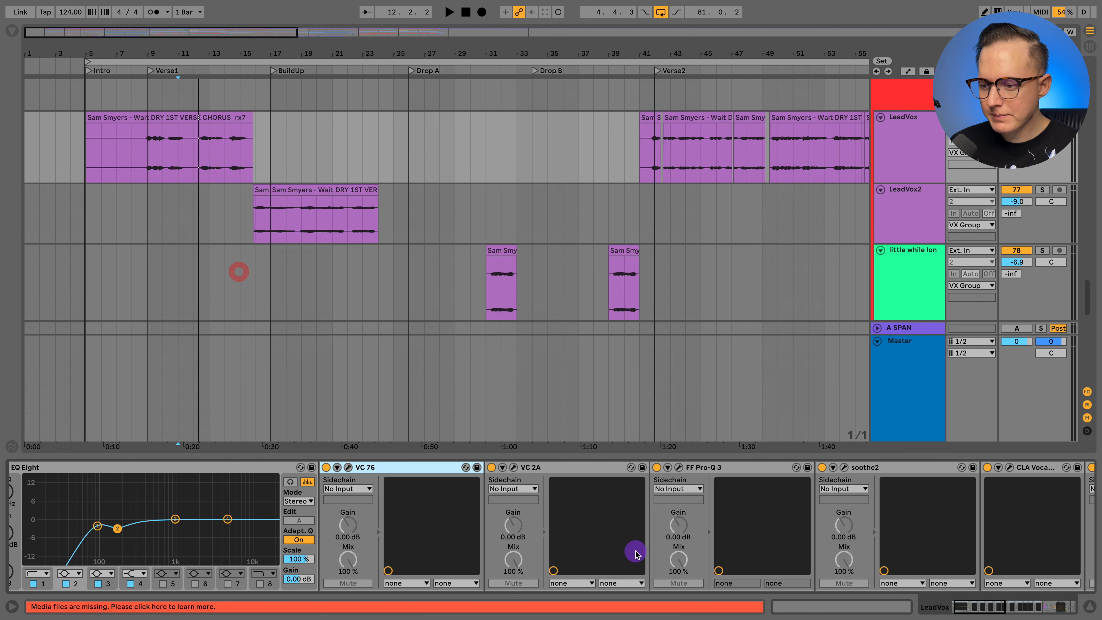
# - View the equalizer curve of the FF Pro-Q 3 that follows the VC 2A, and close its window
pyautogui.hscroll(5, 638, 552)
pyautogui.hscroll(1, 638, 552)
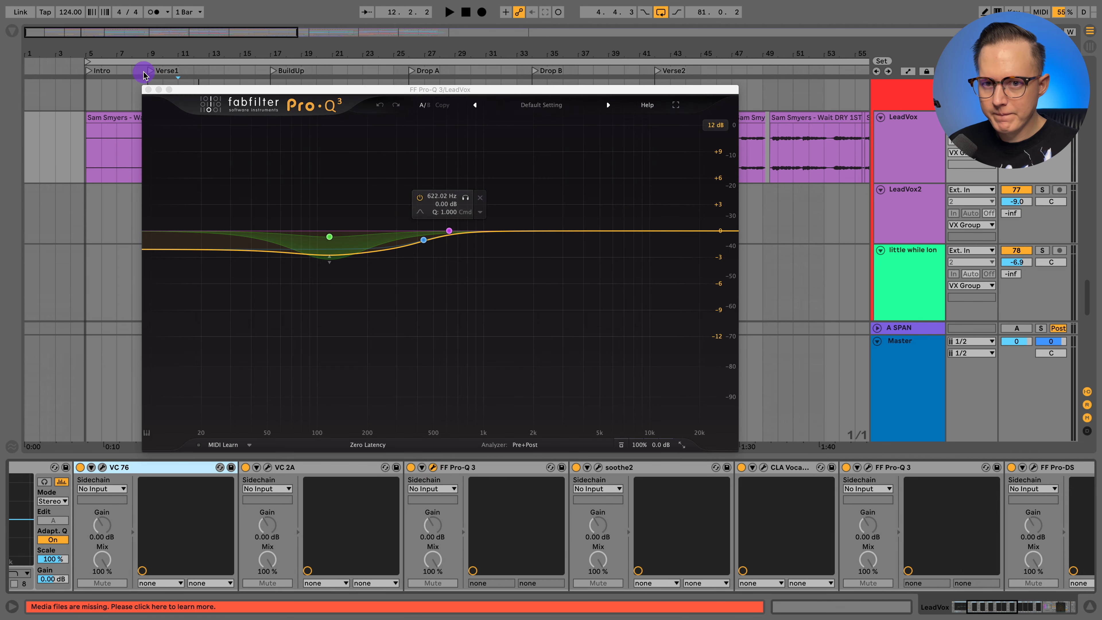
pyautogui.click(148, 90)
# - Review the soothe2 and CLA Vocals plug-in settings on LeadVox, closing each window after viewing it
pyautogui.hscroll(5, 590, 499)
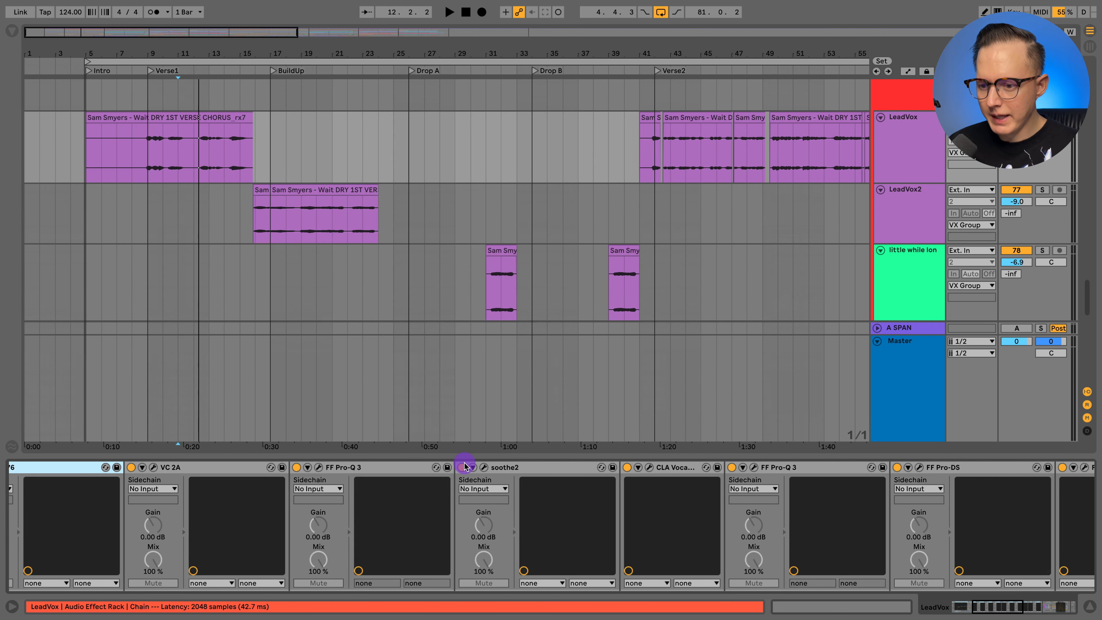
pyautogui.click(484, 469)
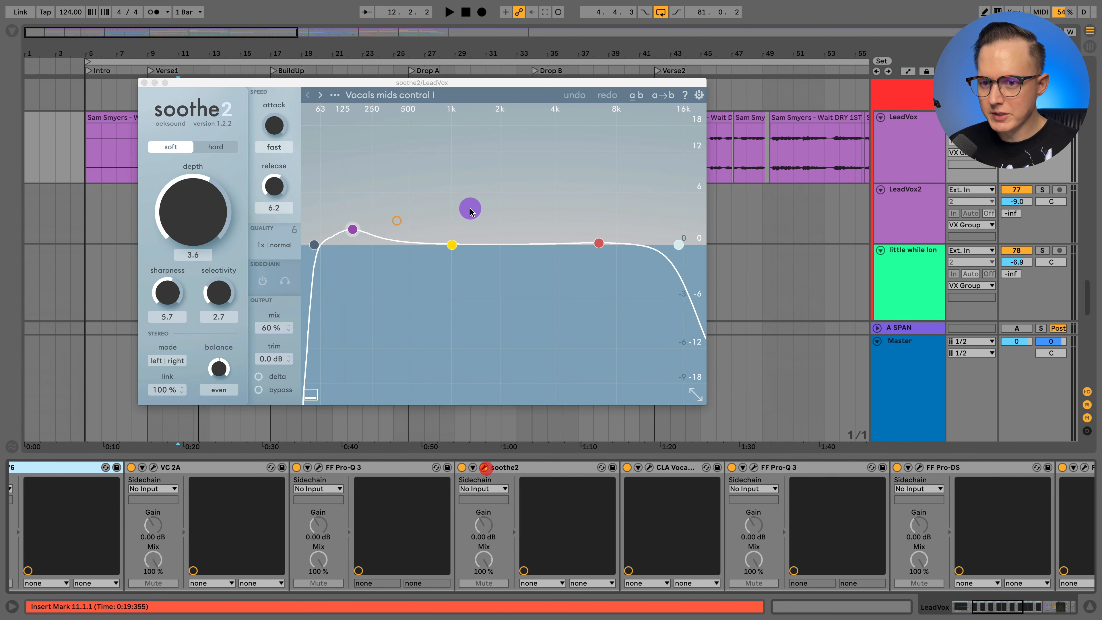
pyautogui.click(146, 81)
pyautogui.click(650, 467)
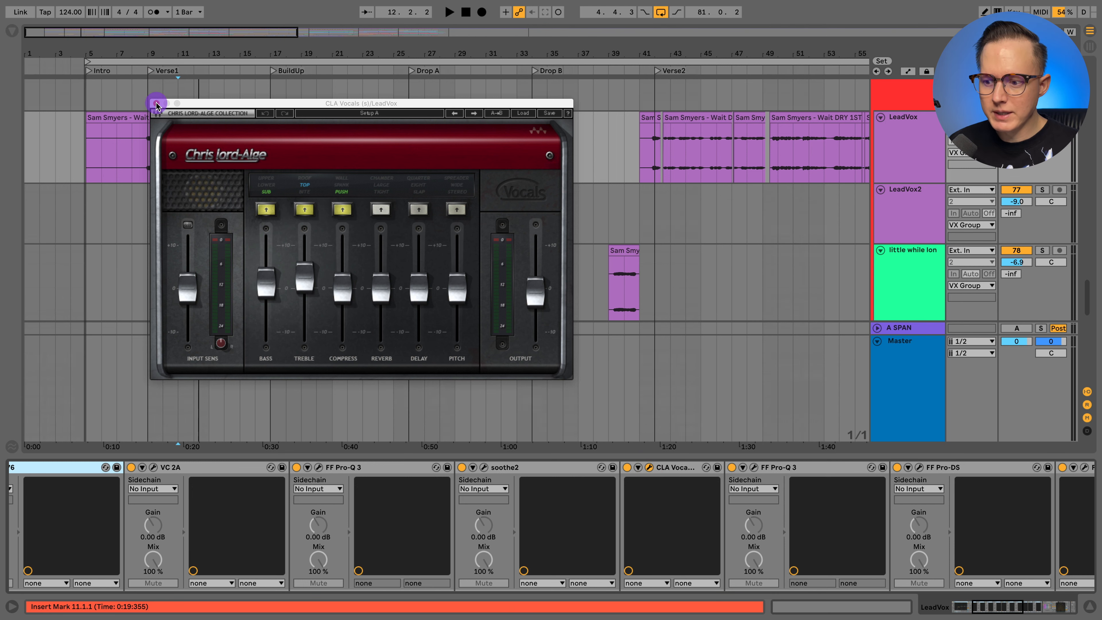
pyautogui.click(156, 103)
# - Check the FF Pro-Q 3 after CLA Vocals and the FF Pro-DS de-esser after it, closing each window
pyautogui.hscroll(10, 538, 481)
pyautogui.click(541, 468)
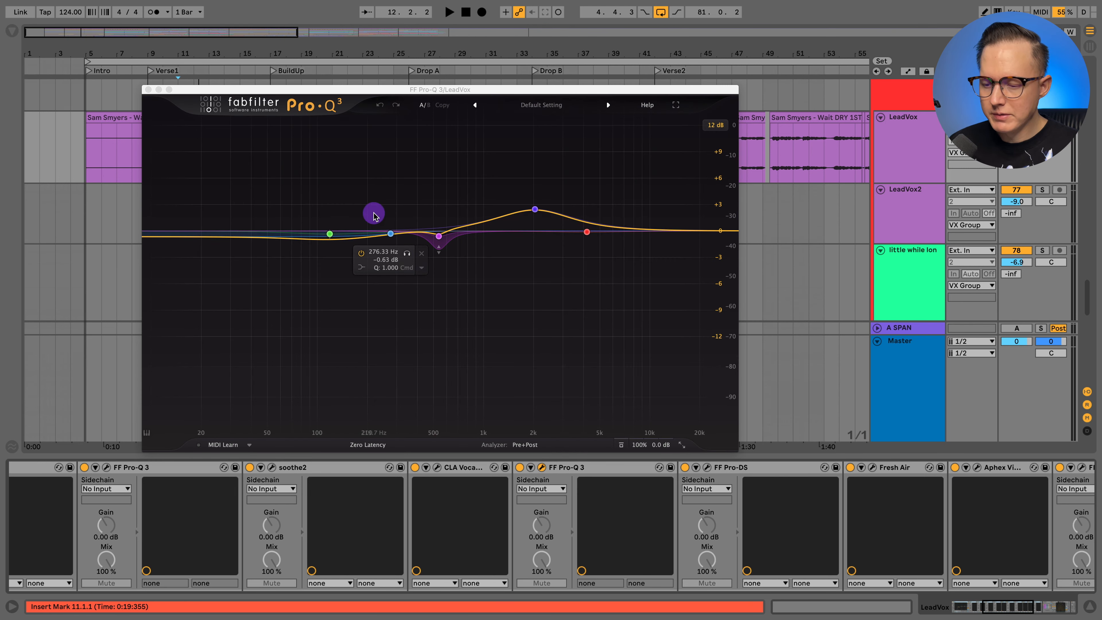
pyautogui.click(149, 91)
pyautogui.hscroll(9, 640, 522)
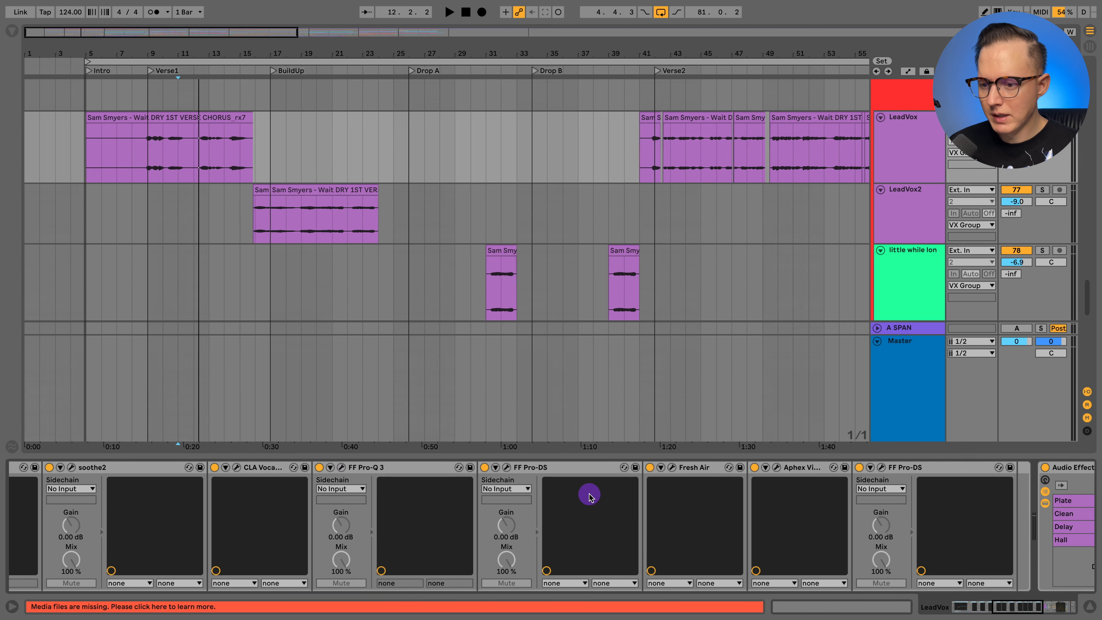
pyautogui.click(505, 467)
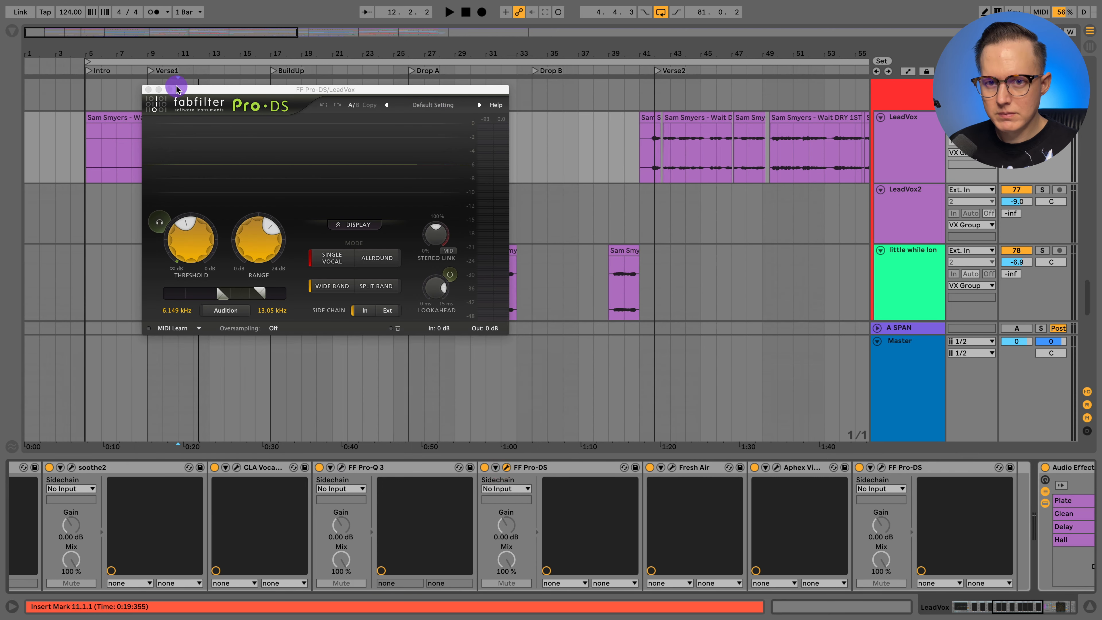
pyautogui.click(147, 90)
# - Examine the Fresh Air and Aphex Vintage Exciter settings on LeadVox, and close both plug-in windows
pyautogui.hscroll(14, 714, 530)
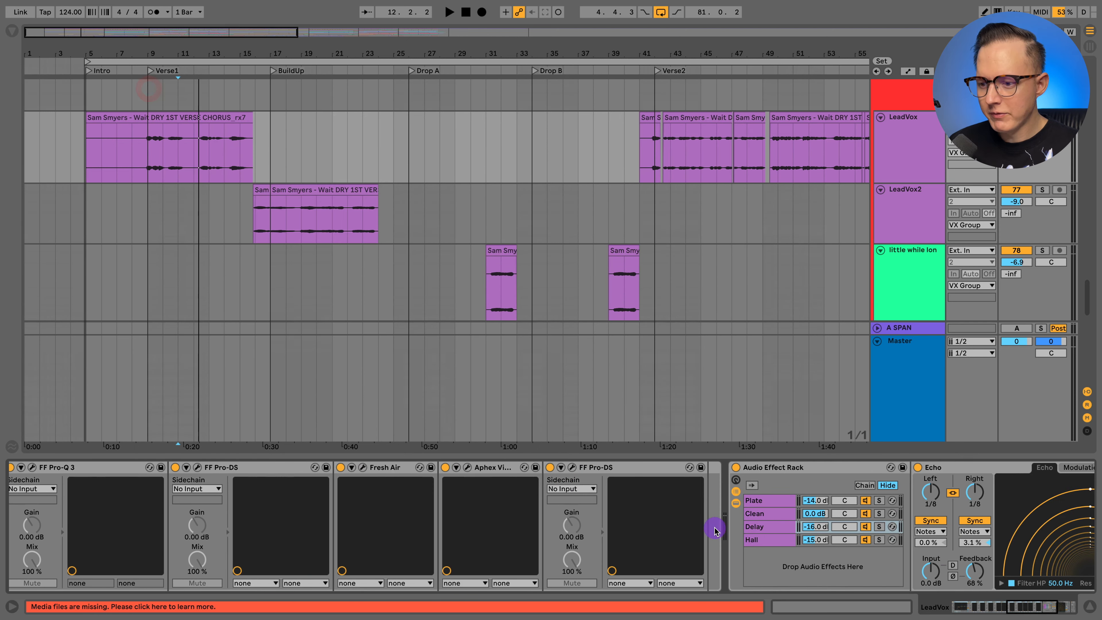
pyautogui.click(362, 467)
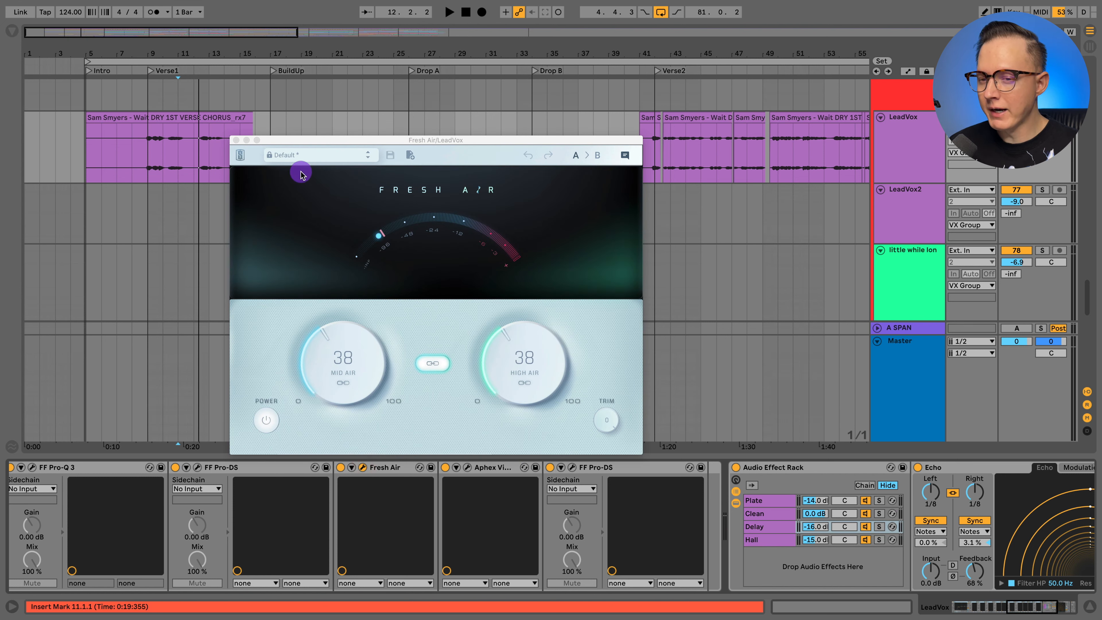
pyautogui.click(236, 140)
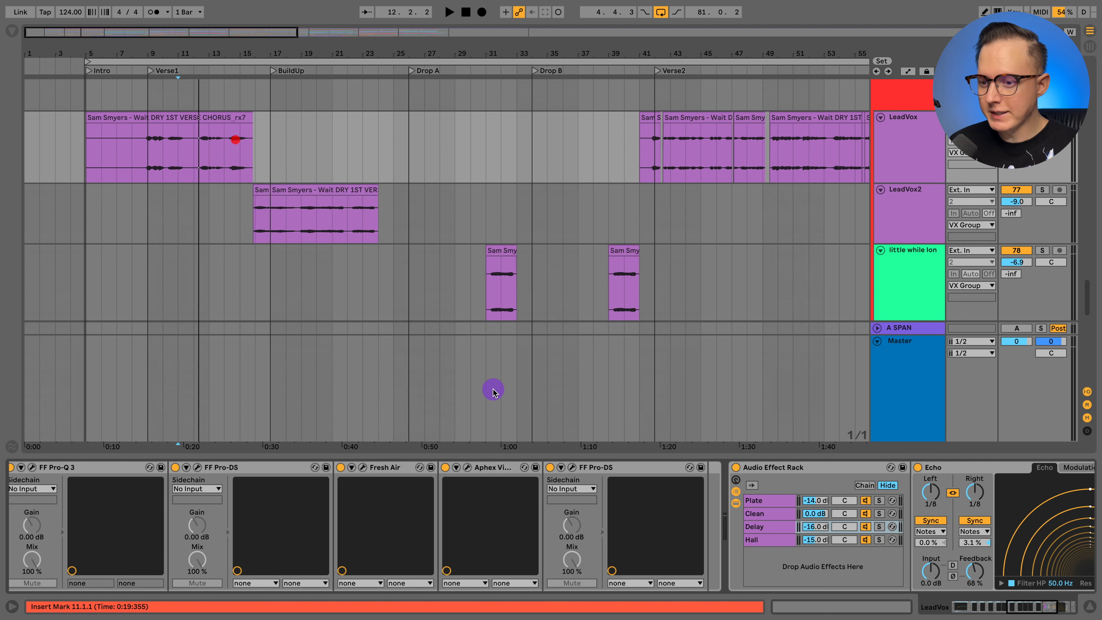
pyautogui.click(468, 468)
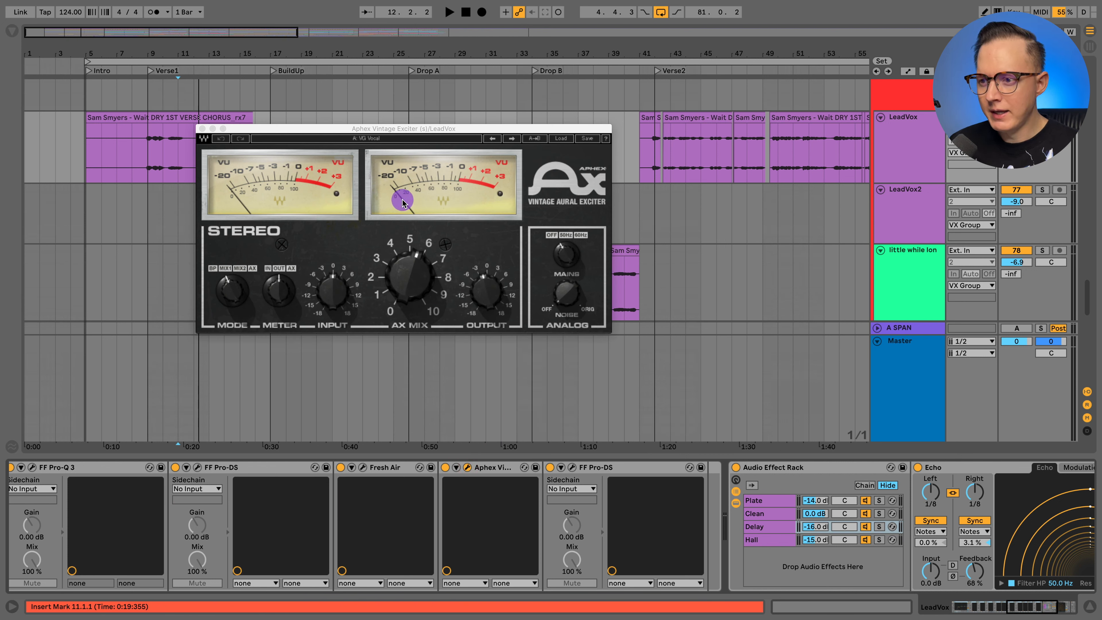
pyautogui.click(202, 129)
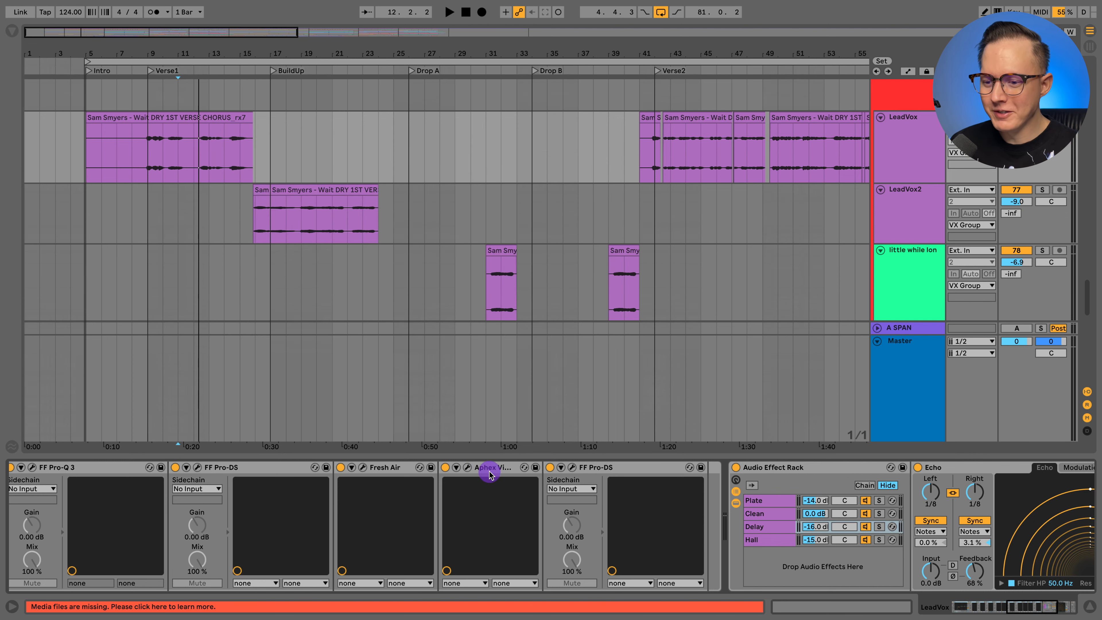
# - View the settings of the second FF Pro-DS, placed after the Aphex exciter, and close its window
pyautogui.click(572, 468)
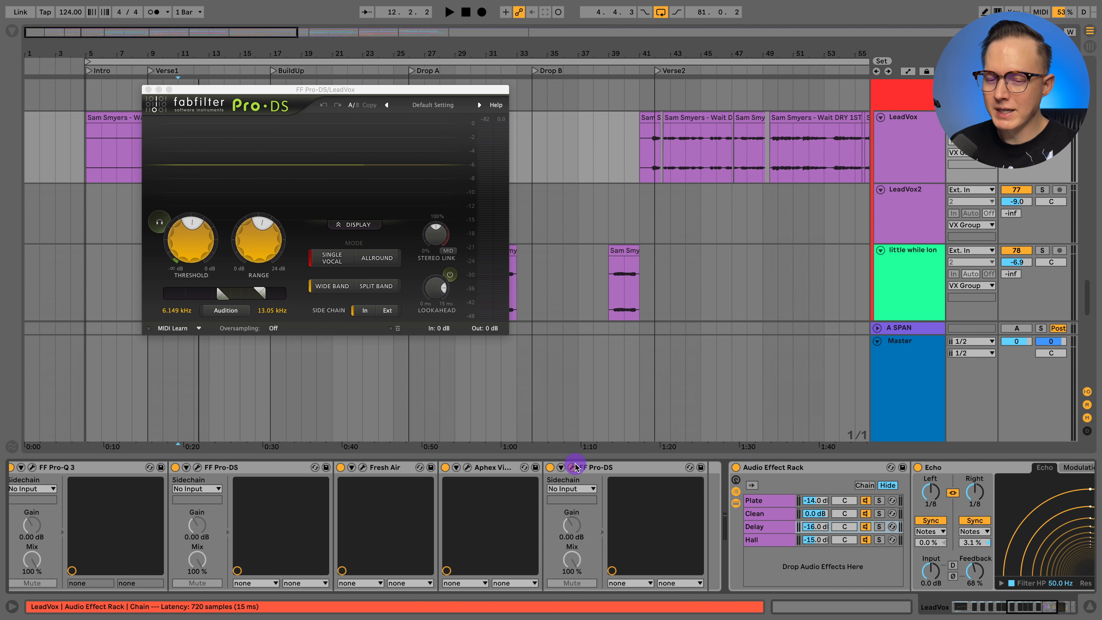
pyautogui.click(346, 224)
pyautogui.click(149, 89)
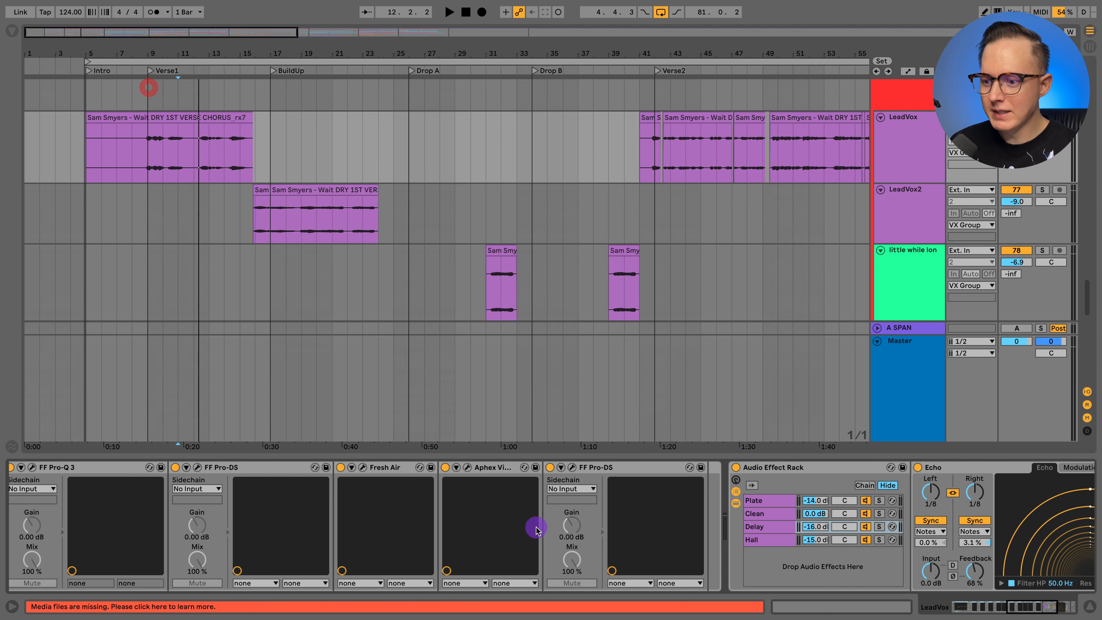
# - Point out the order of the two de-essers, Fresh Air and the Aphex exciter, viewing the Aphex exciter's settings once more
pyautogui.hscroll(3, 512, 521)
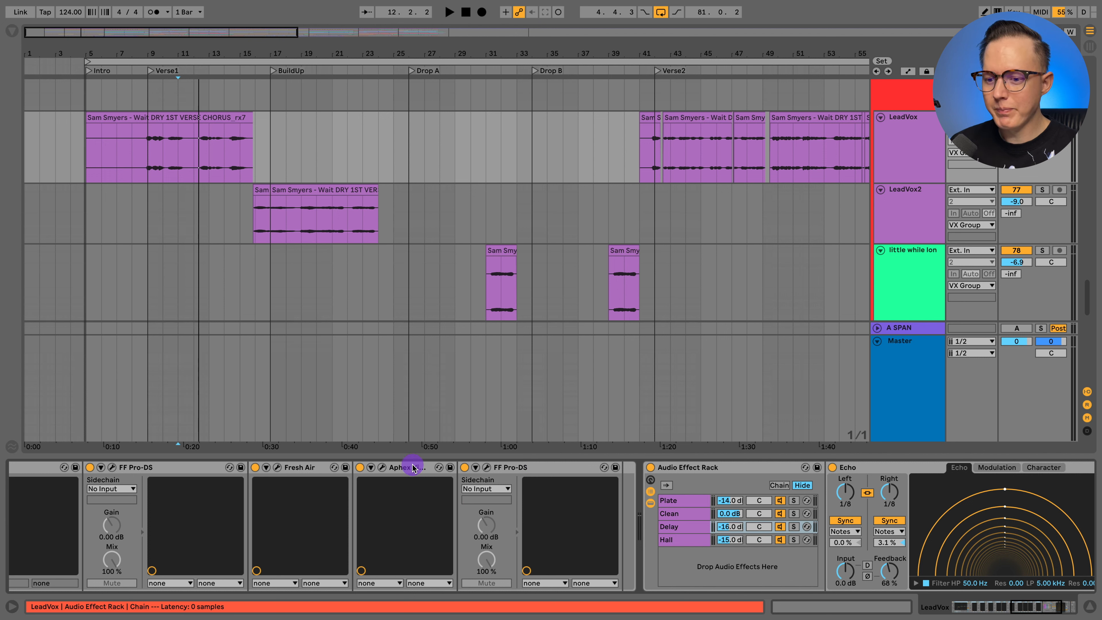
pyautogui.click(160, 465)
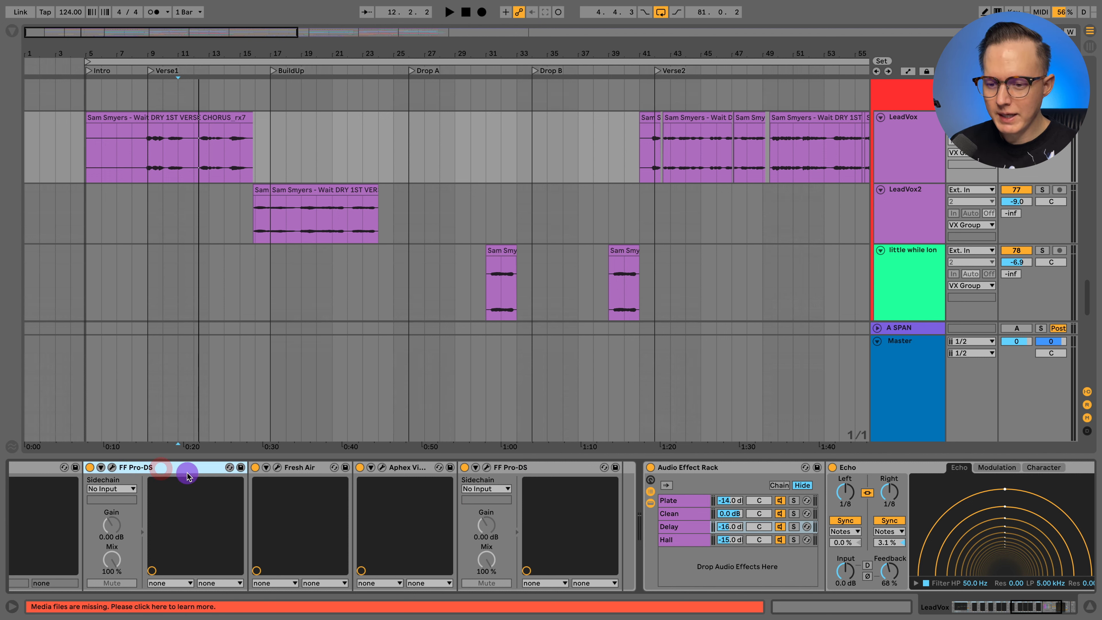
pyautogui.click(424, 470)
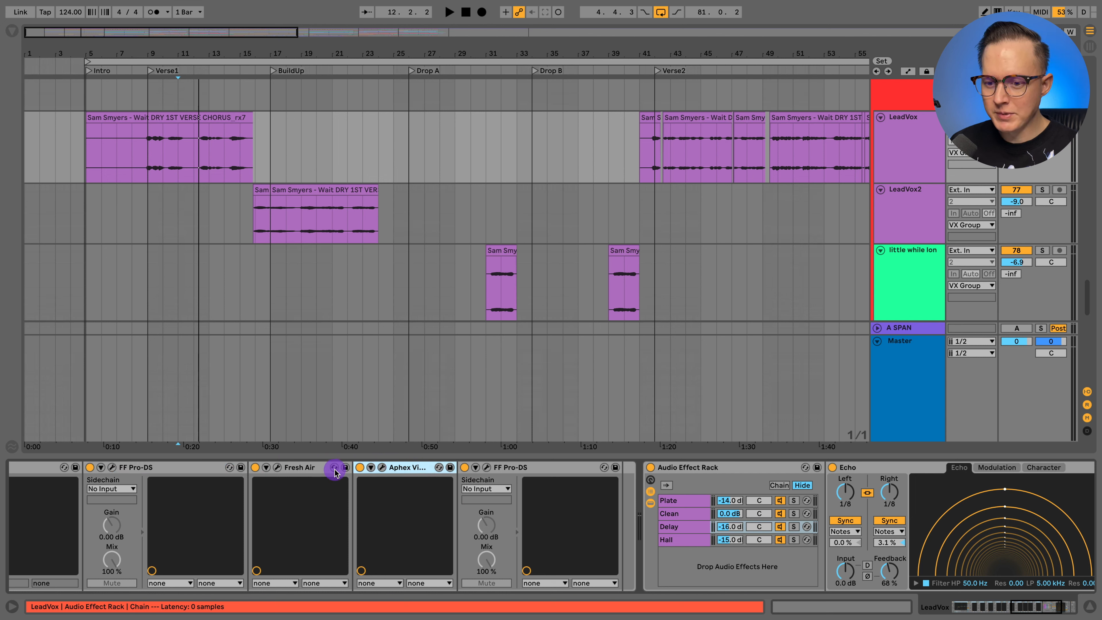
pyautogui.click(306, 467)
pyautogui.click(407, 467)
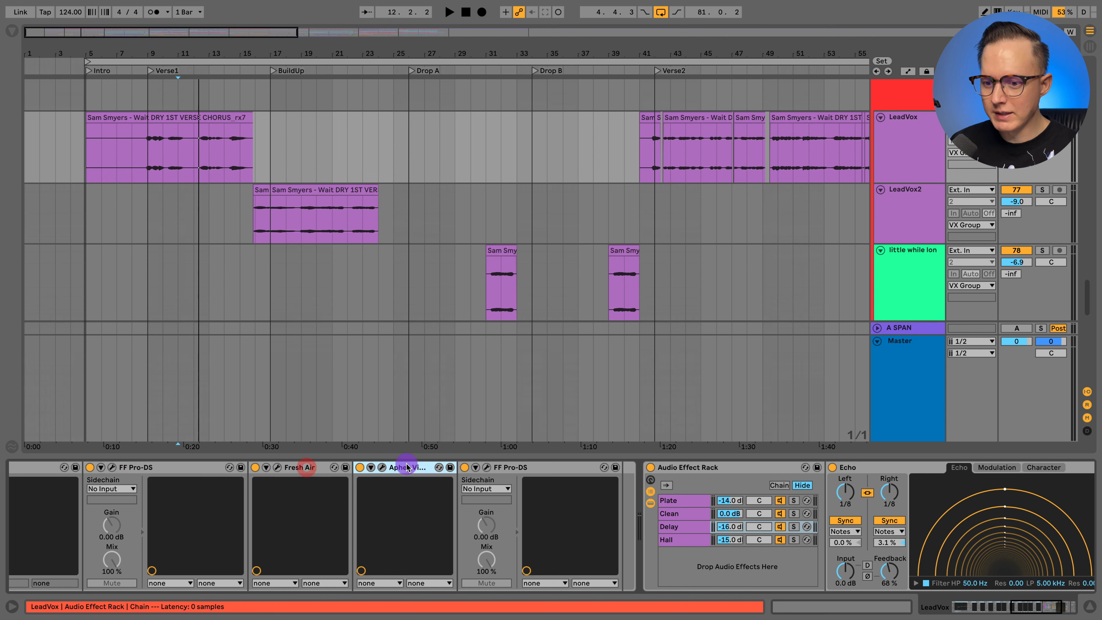
pyautogui.click(381, 467)
pyautogui.click(203, 129)
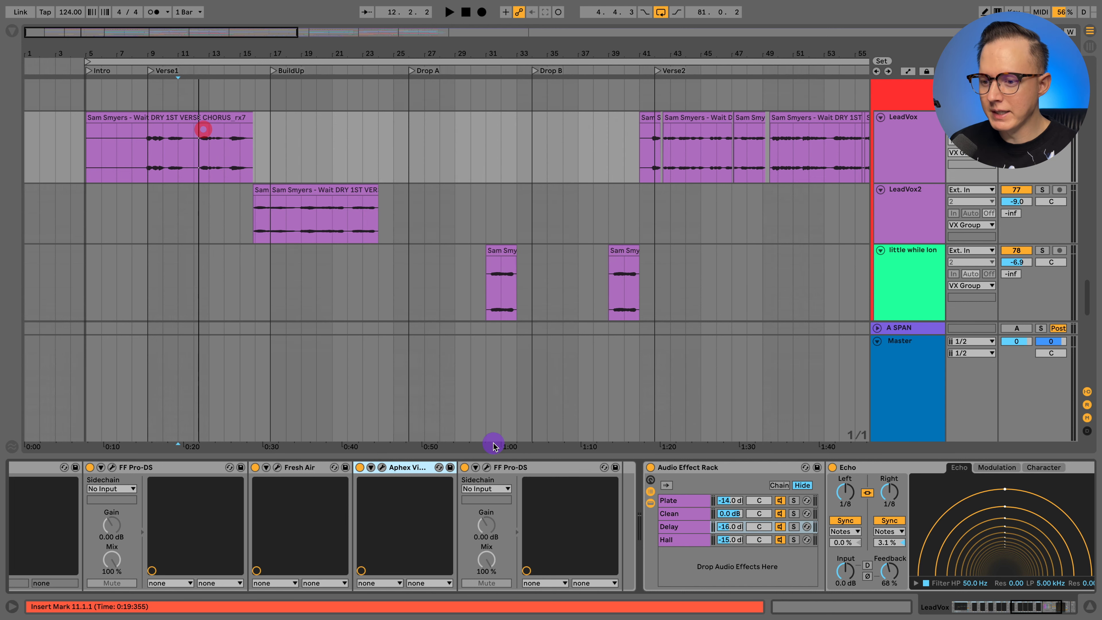
pyautogui.click(522, 467)
# - Look through the devices of the Plate, Clean, Delay and Hall chains in the LeadVox effect rack, ending on Plate
pyautogui.hscroll(6, 537, 467)
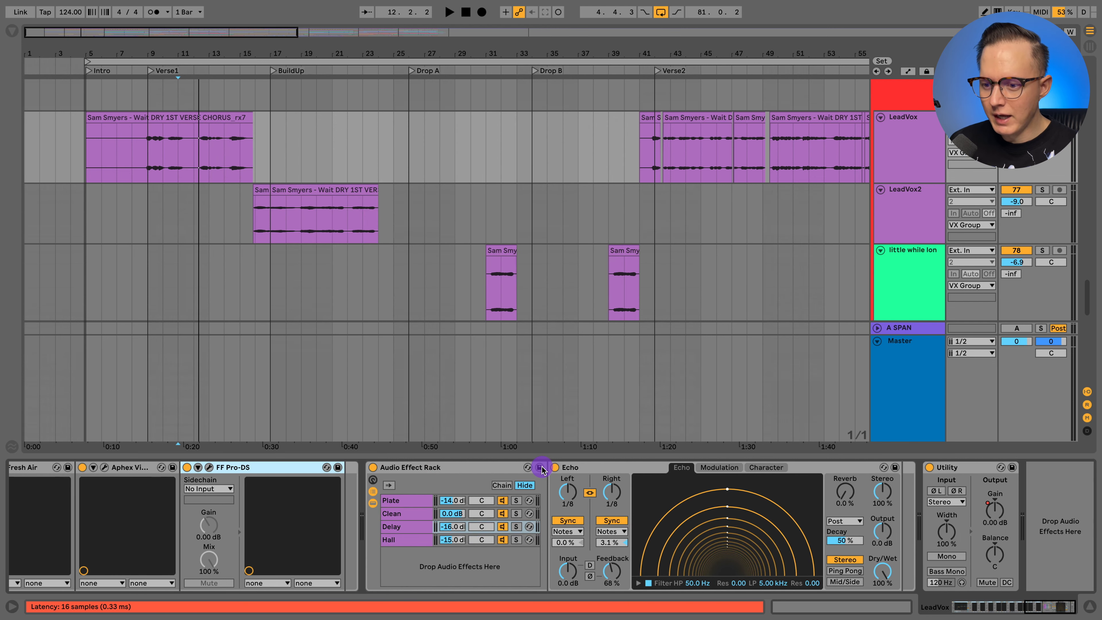
pyautogui.click(458, 466)
pyautogui.click(405, 502)
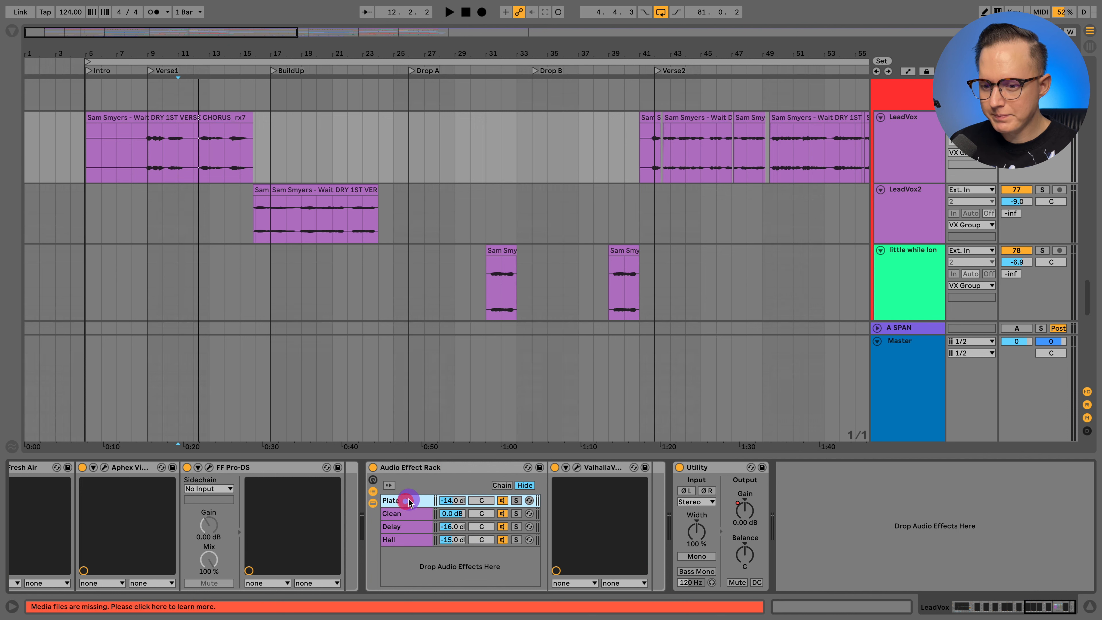
pyautogui.click(406, 512)
pyautogui.click(412, 526)
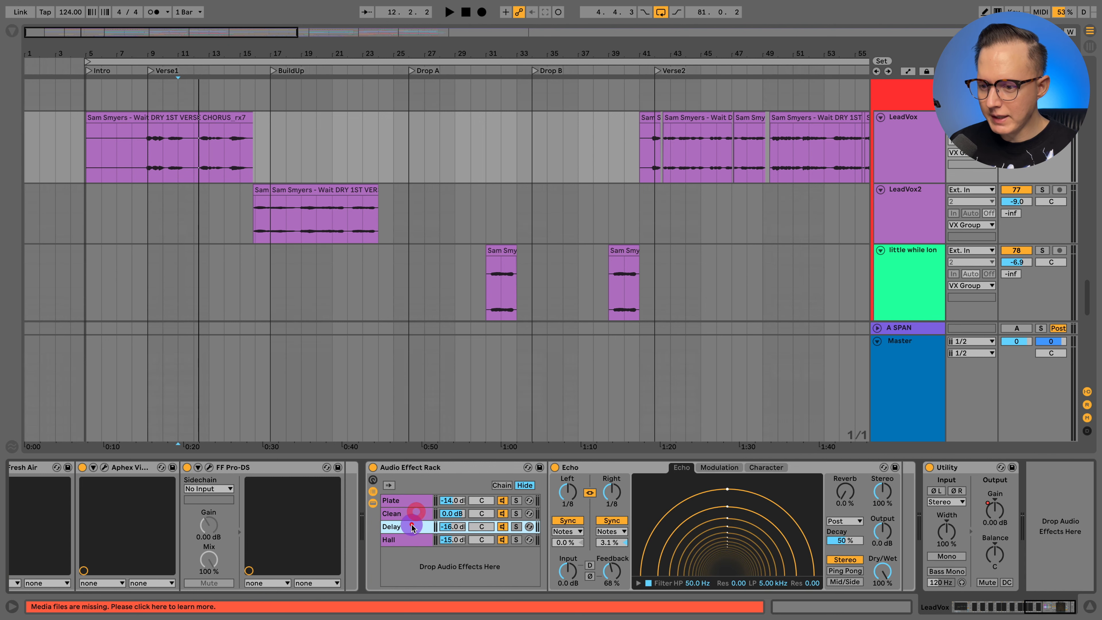
pyautogui.click(407, 539)
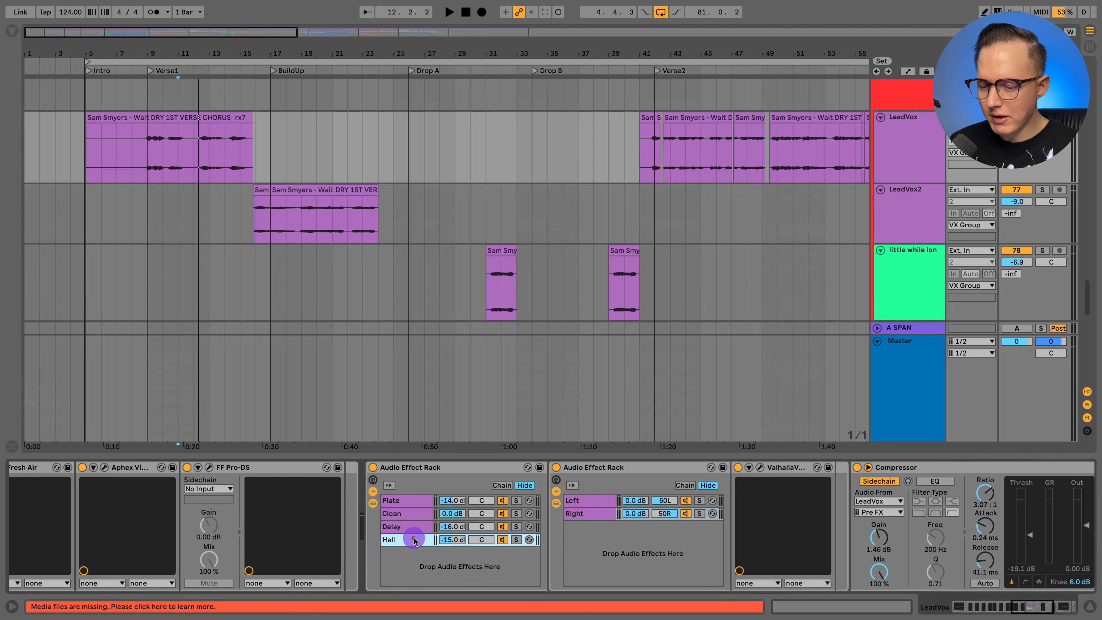
pyautogui.click(408, 526)
pyautogui.click(397, 502)
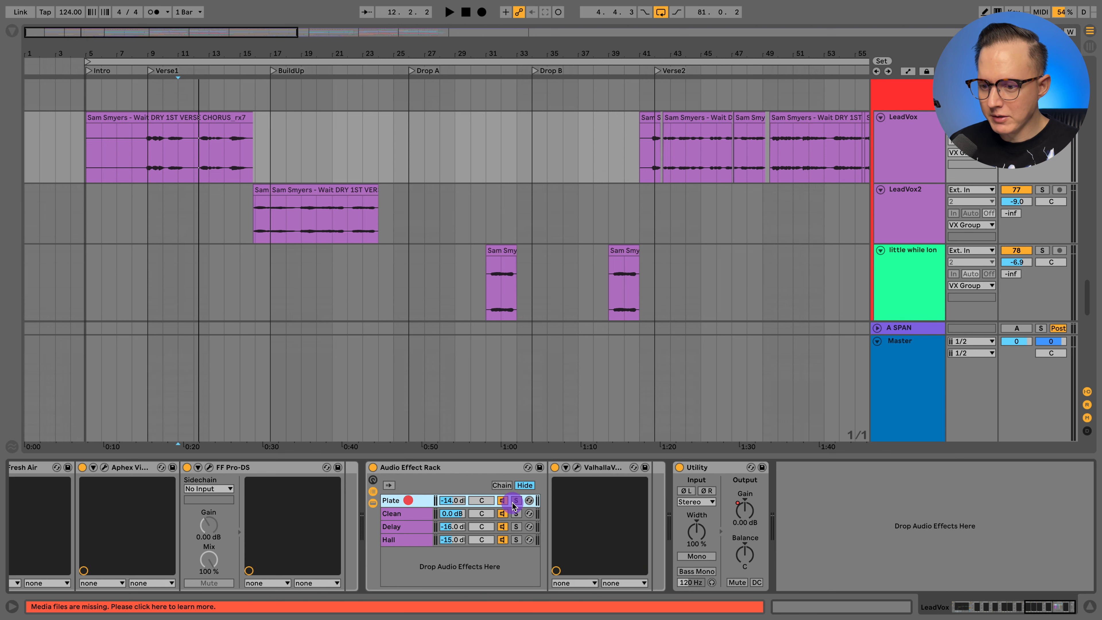
# - Solo the rack's Plate chain, play LeadVox from bar 9 at the start of Verse1, and stop playback
pyautogui.click(516, 500)
pyautogui.click(138, 138)
pyautogui.press('space')
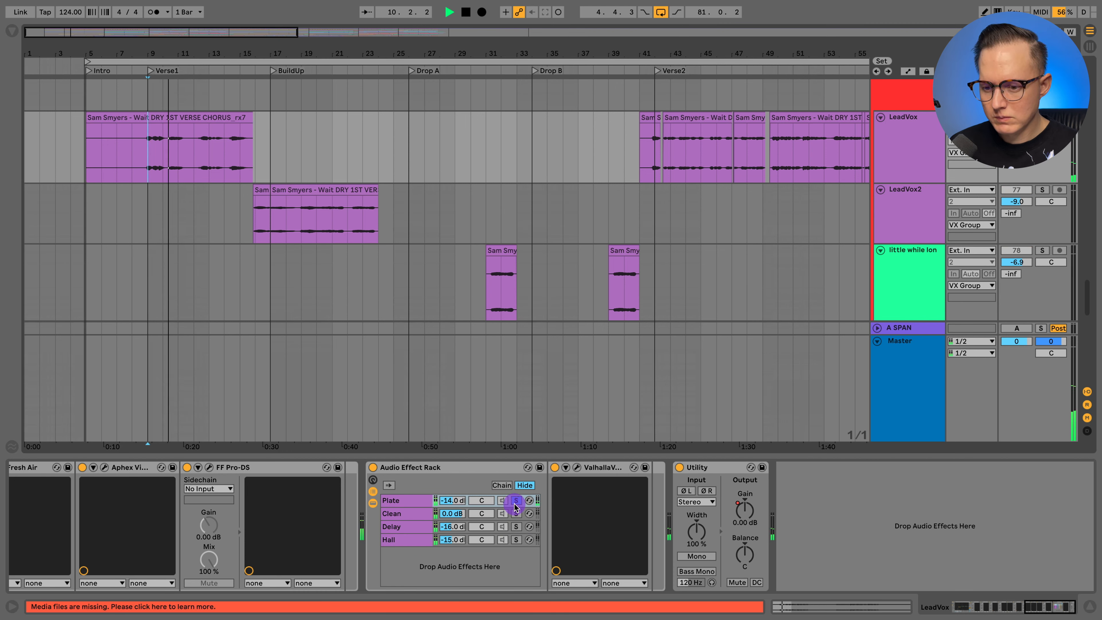
pyautogui.press('space')
# - Audition the rack's Delay chain in solo from the start of Verse1, and unsolo it again
pyautogui.click(515, 527)
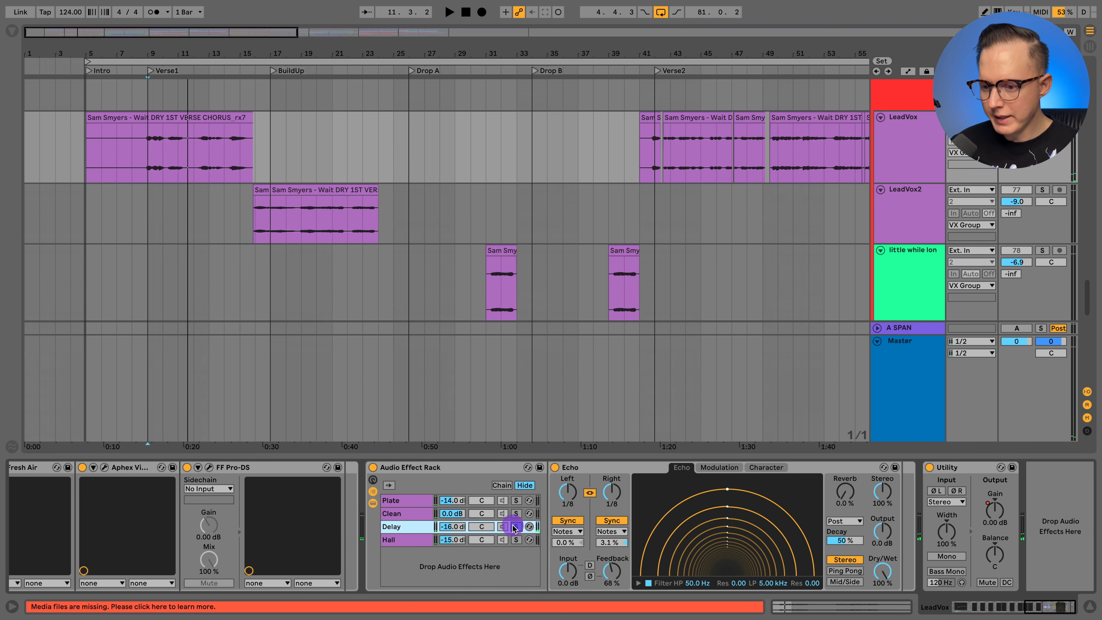
pyautogui.press('space')
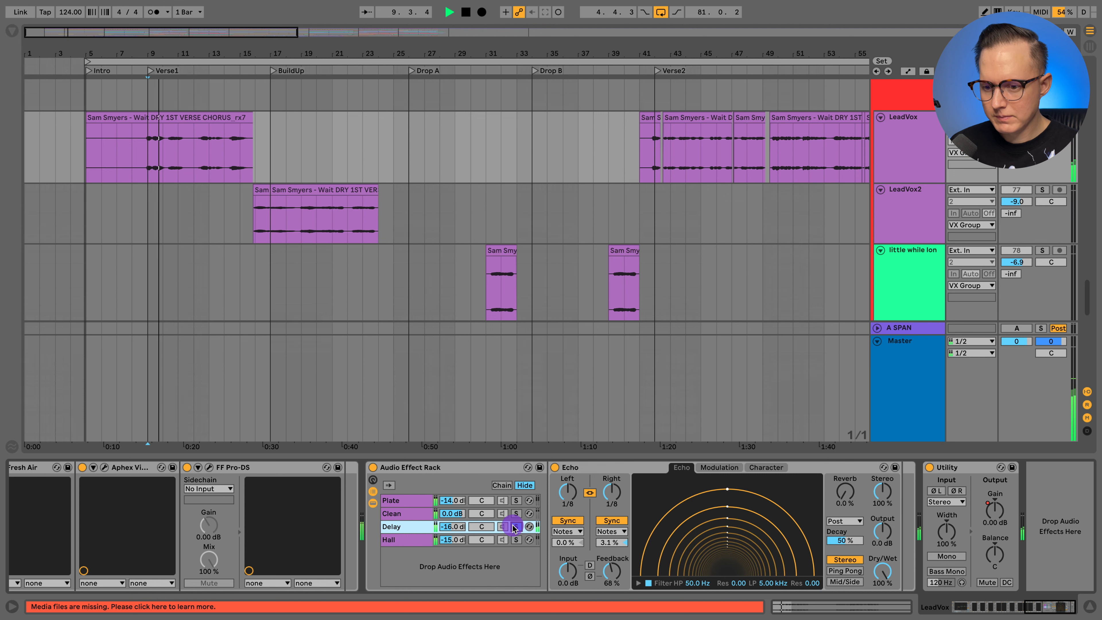
pyautogui.click(515, 527)
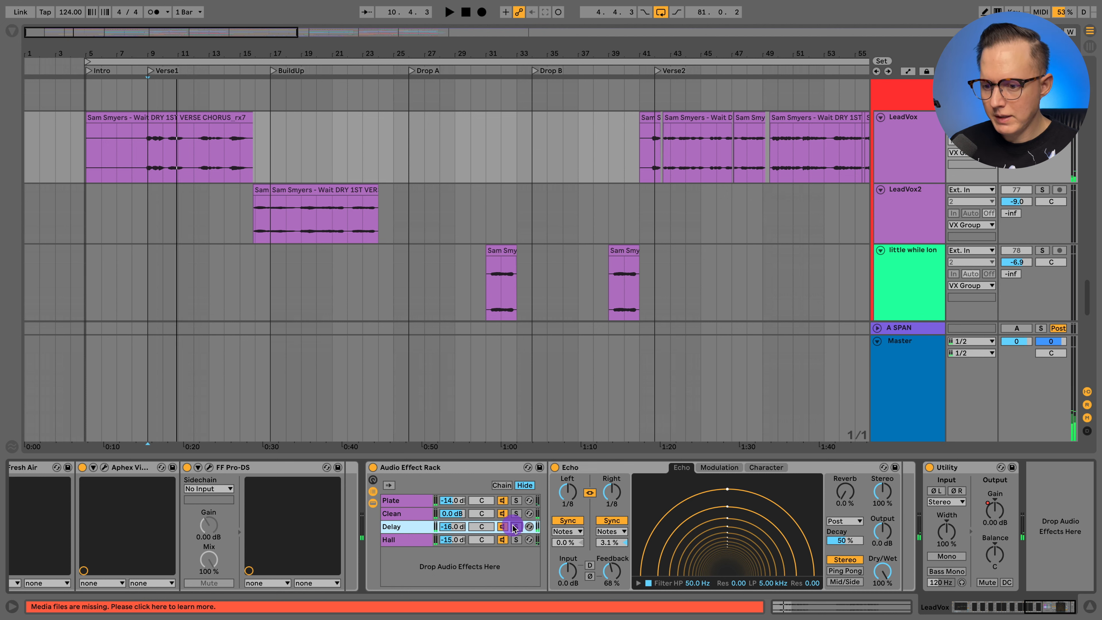
# - Audition the rack's Hall chain in solo from bar 9 at the start of Verse1, and unsolo it again
pyautogui.click(514, 540)
pyautogui.press('space')
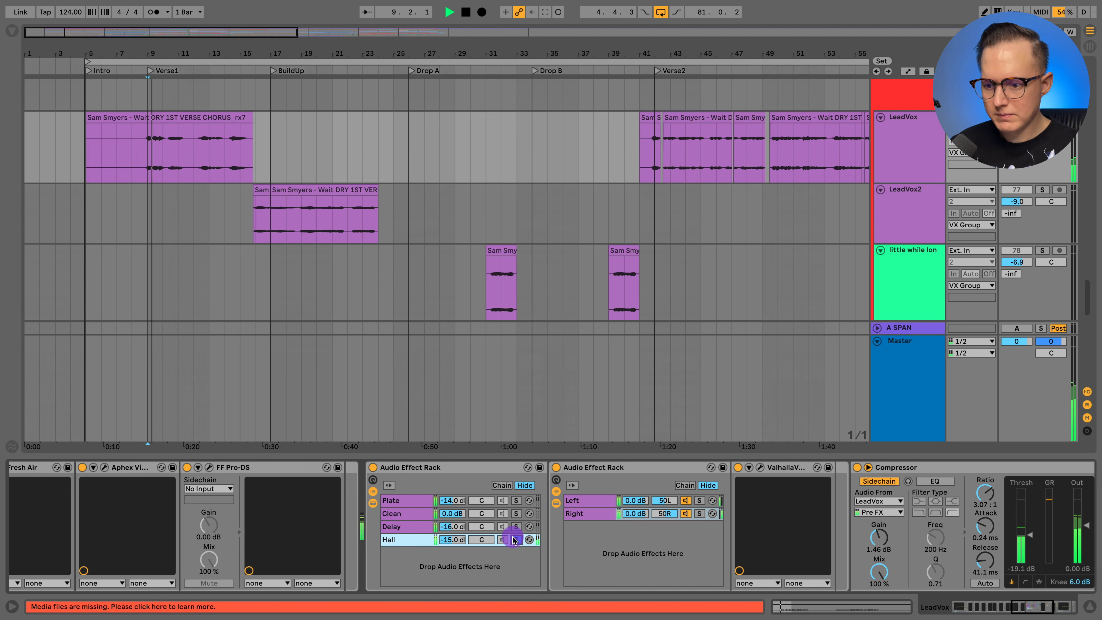
pyautogui.click(515, 540)
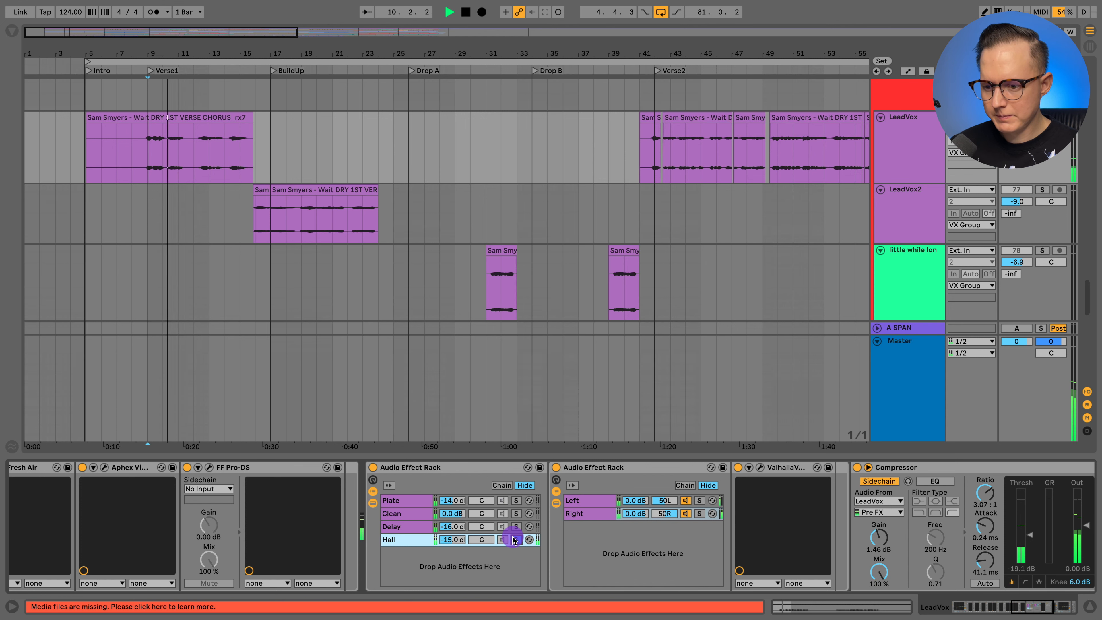
# - Hide the LeadVox devices and mark the BuildUp passage on LeadVox2 from bar 16 to bar 22
pyautogui.click(898, 170)
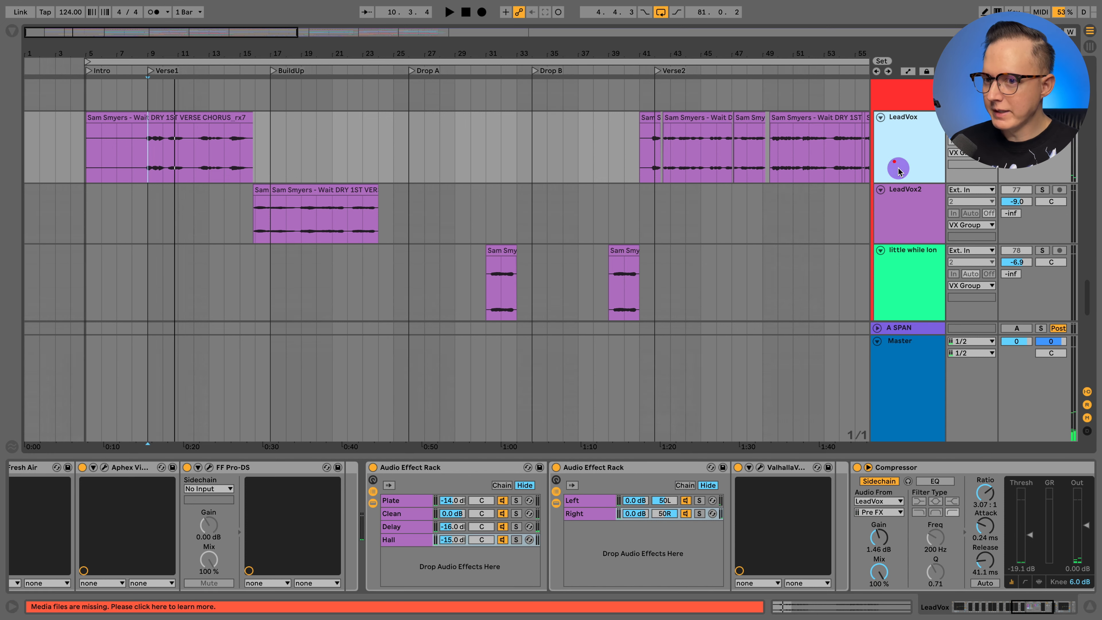
pyautogui.click(1088, 607)
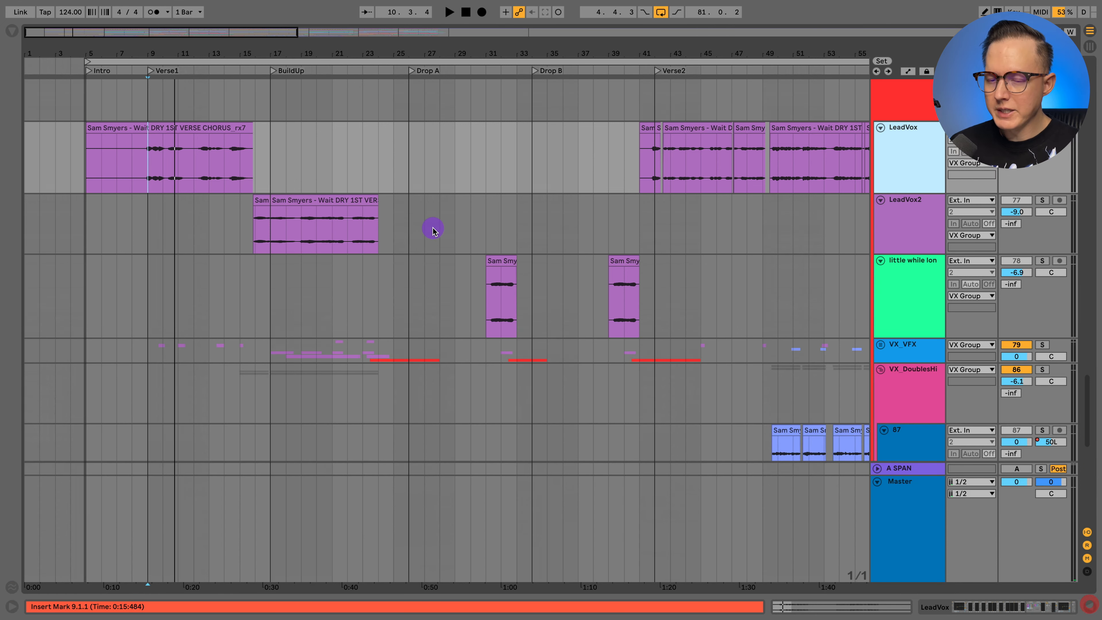
pyautogui.scroll(2, 425, 187)
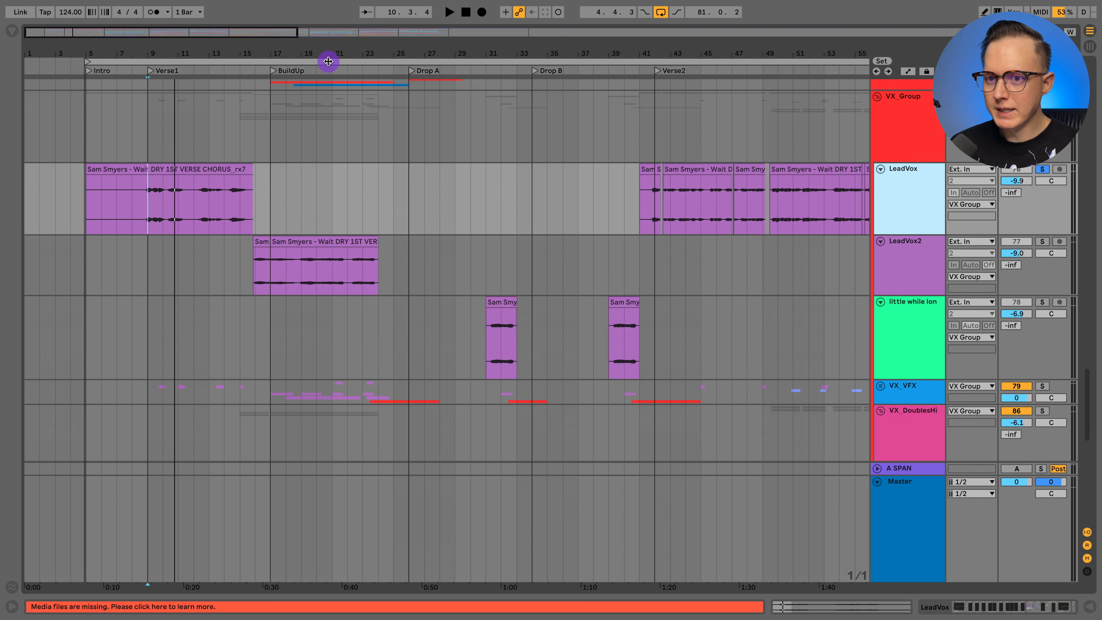
pyautogui.click(248, 274)
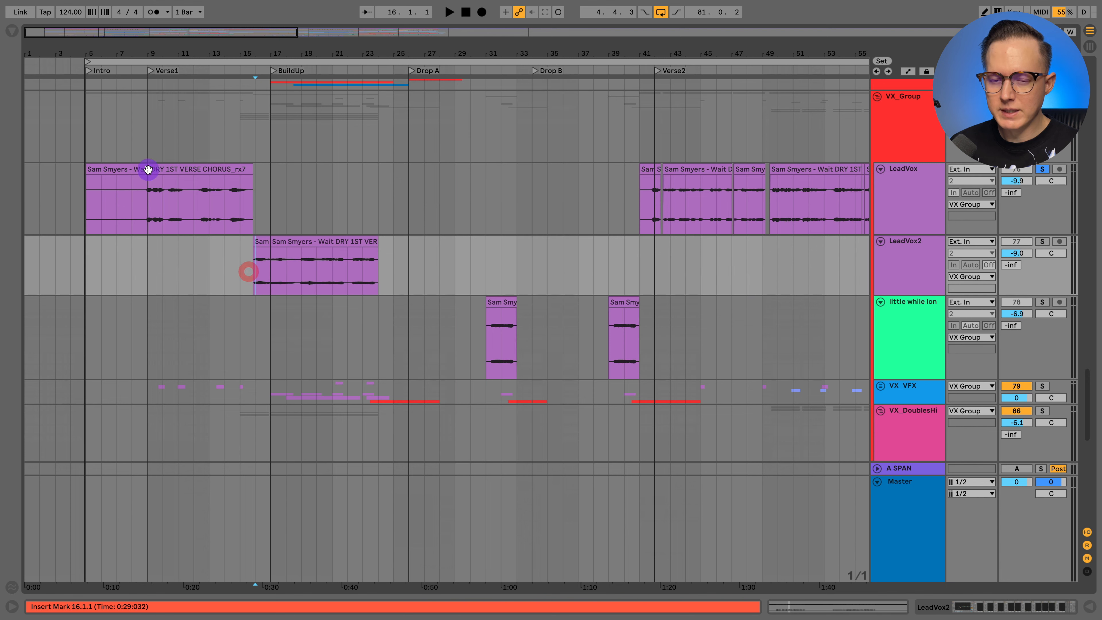
pyautogui.moveTo(254, 273); pyautogui.dragTo(346, 274)
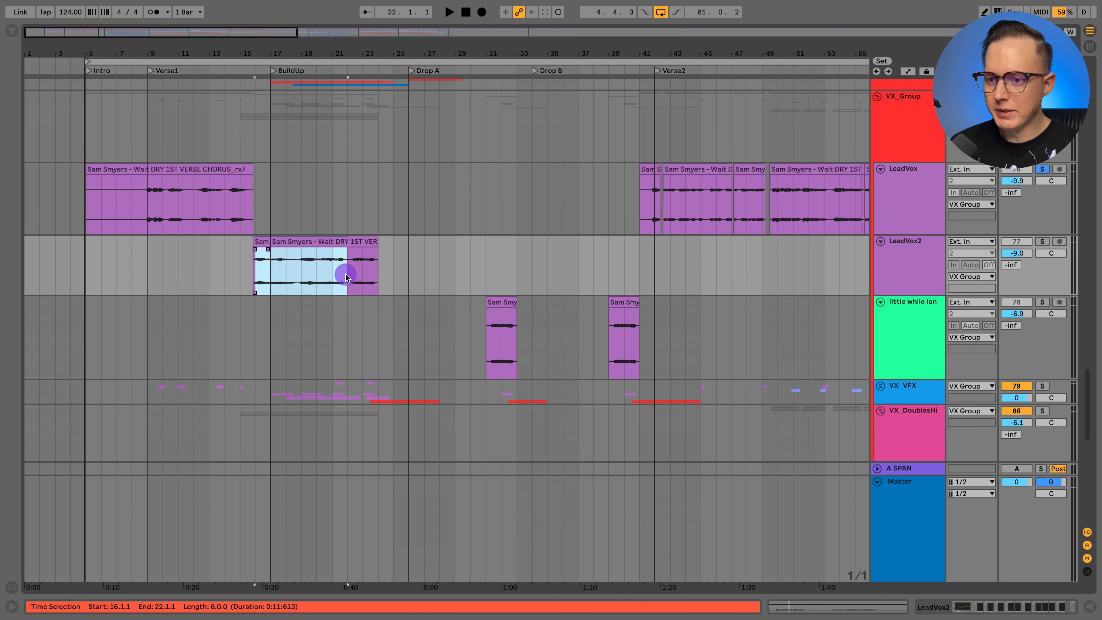
# - Show LeadVox2's device chain and look through its plug-ins from EQ Eight to Fresh Air
pyautogui.click(904, 280)
pyautogui.doubleClick(894, 247)
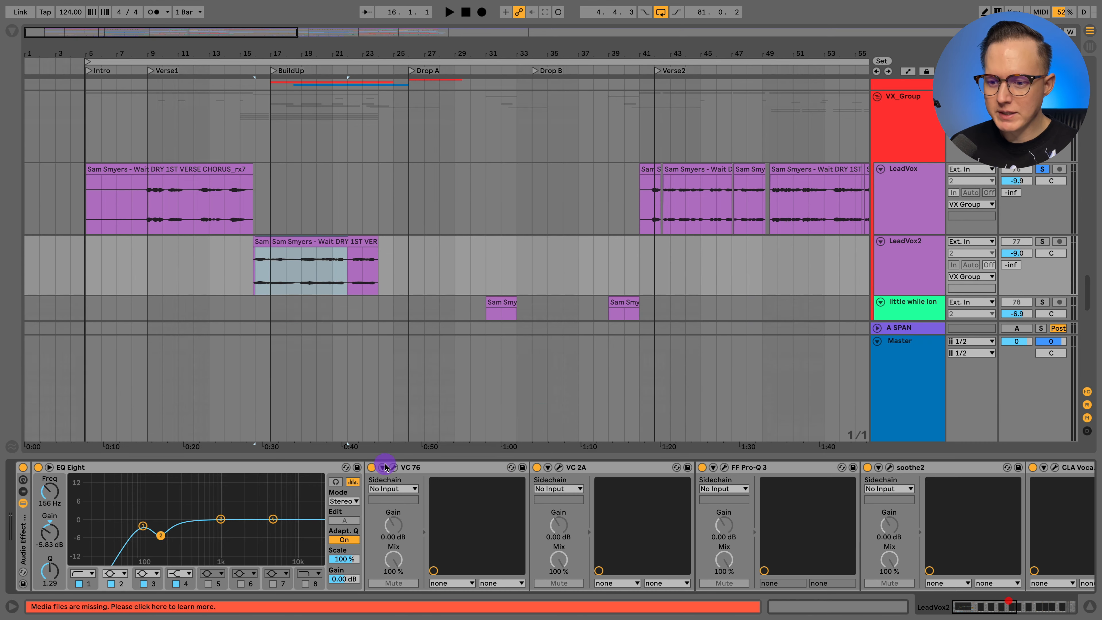
pyautogui.hscroll(10, 544, 517)
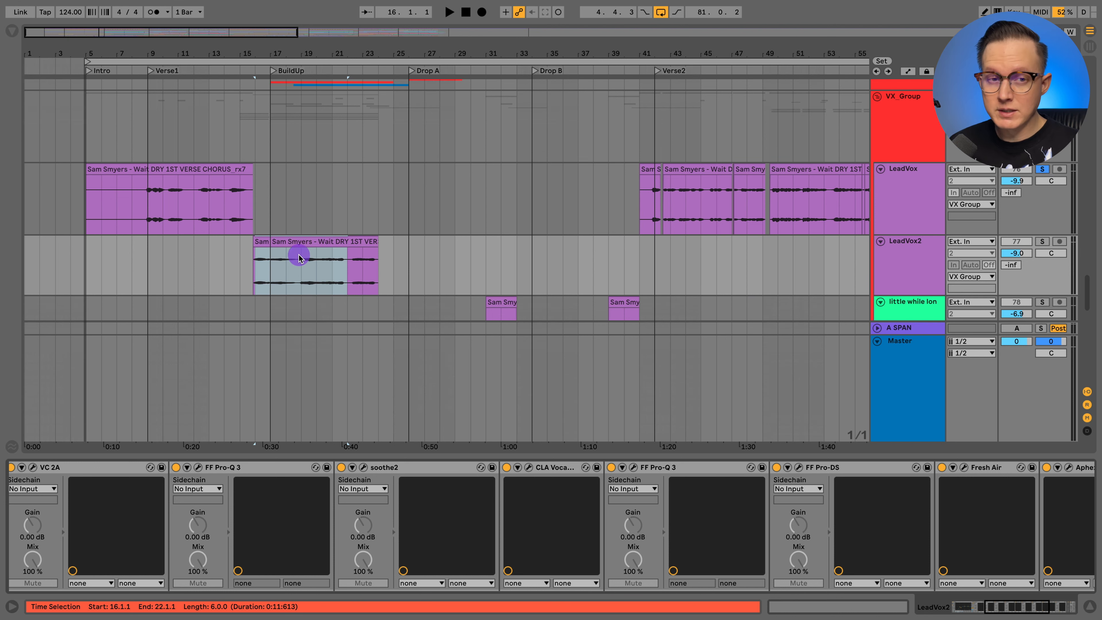
# - Compare the device chains of LeadVox and LeadVox2 by showing each in turn, ending on LeadVox
pyautogui.click(893, 186)
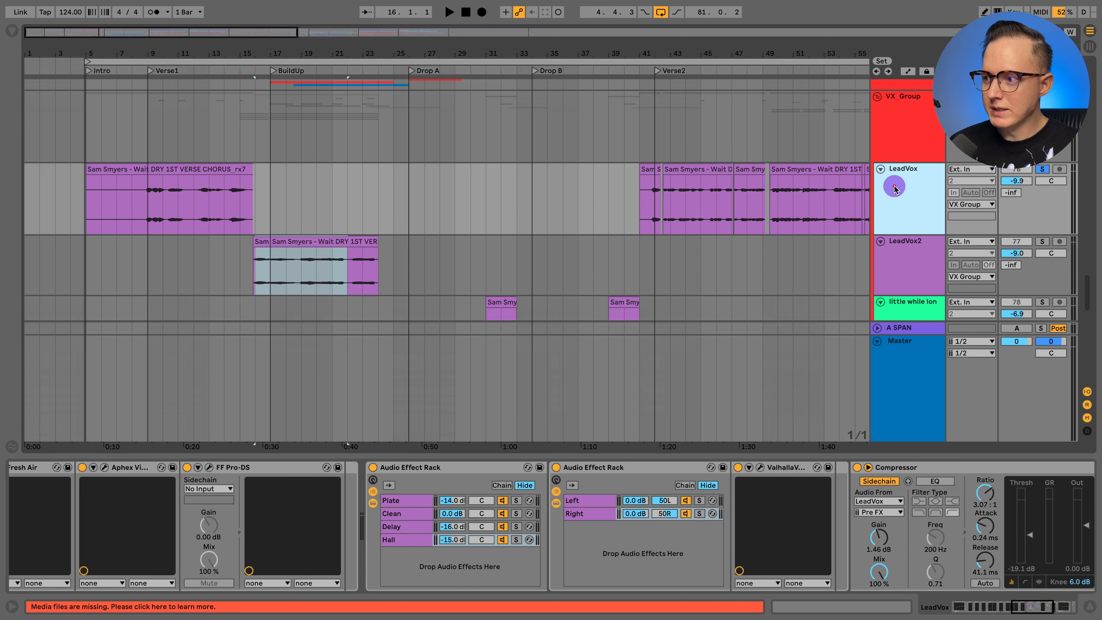
pyautogui.click(897, 255)
pyautogui.scroll(-2, 897, 186)
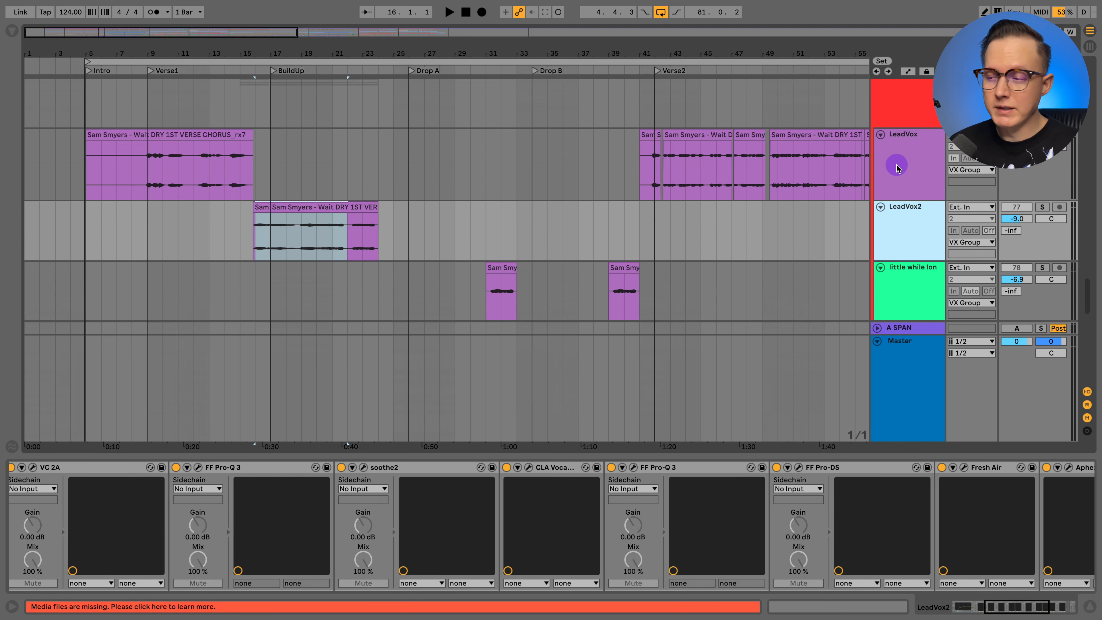
pyautogui.click(894, 164)
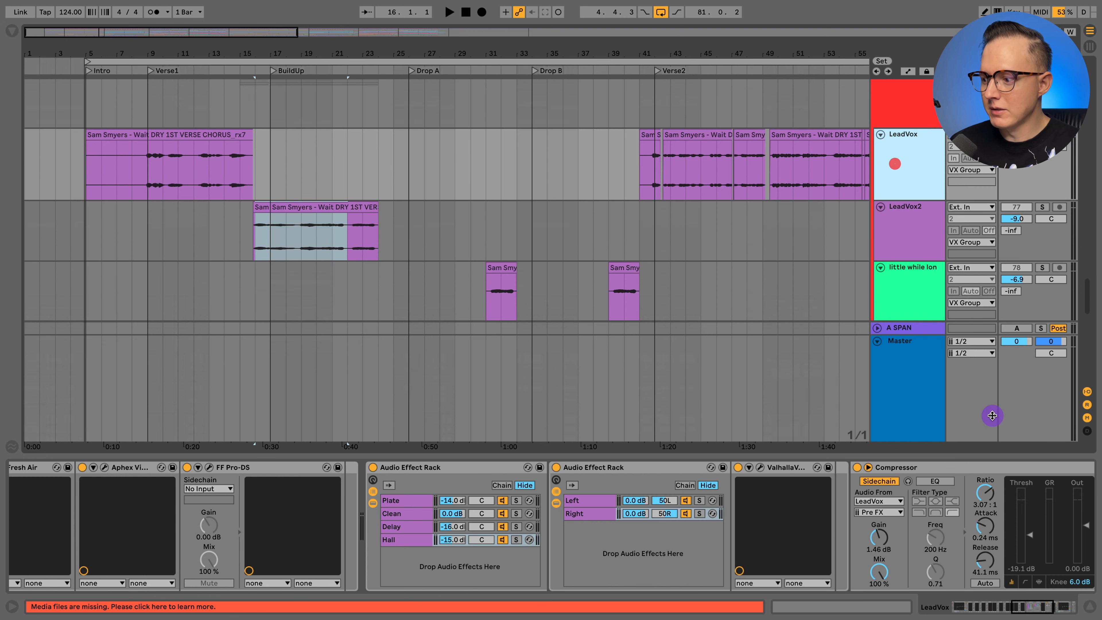
# - Hide the devices, set the insert marker at bar 16 on LeadVox2, and view the lead vocal clips through BuildUp2
pyautogui.click(1089, 606)
pyautogui.click(251, 243)
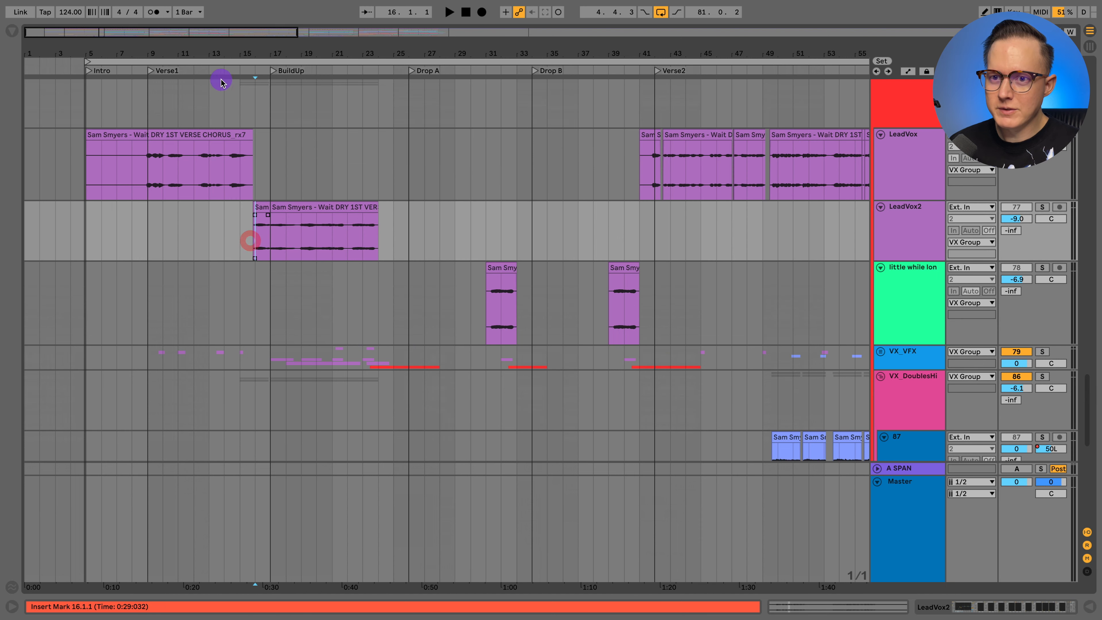
pyautogui.moveTo(217, 57); pyautogui.dragTo(194, 59)
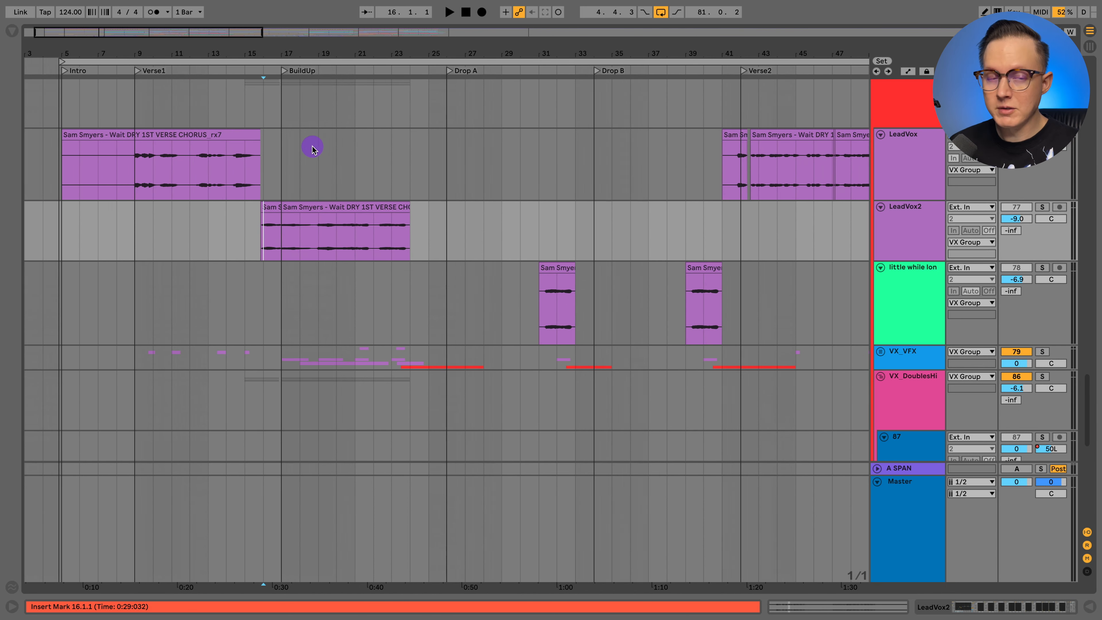
pyautogui.moveTo(337, 47); pyautogui.dragTo(219, 51)
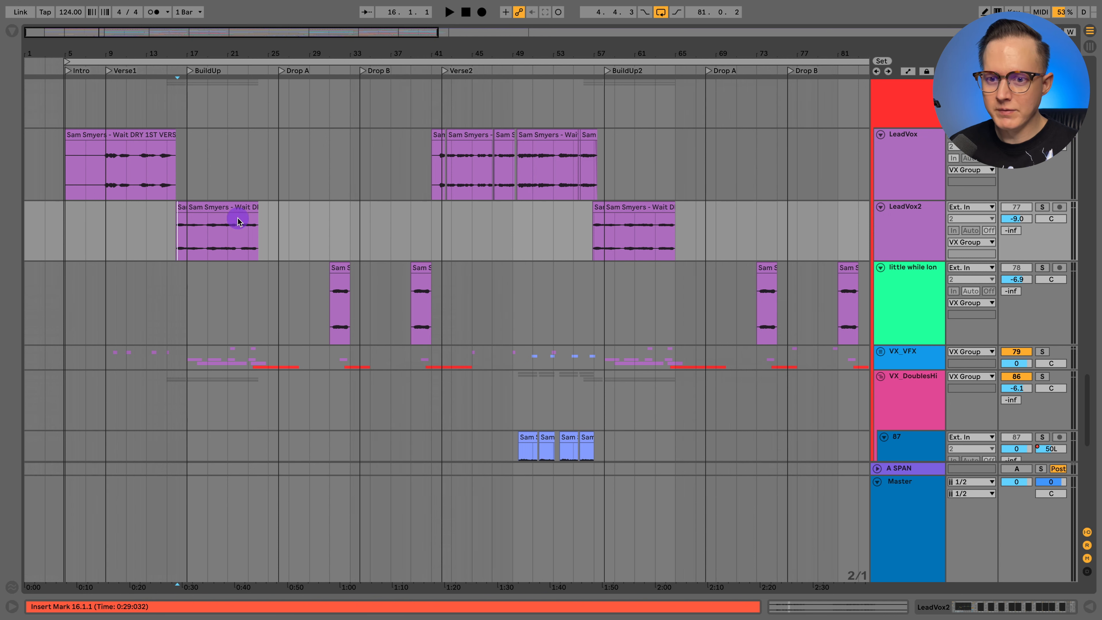
# - Solo the "little while longer echo" track and set the insert marker at its first clip on bar 31
pyautogui.click(912, 273)
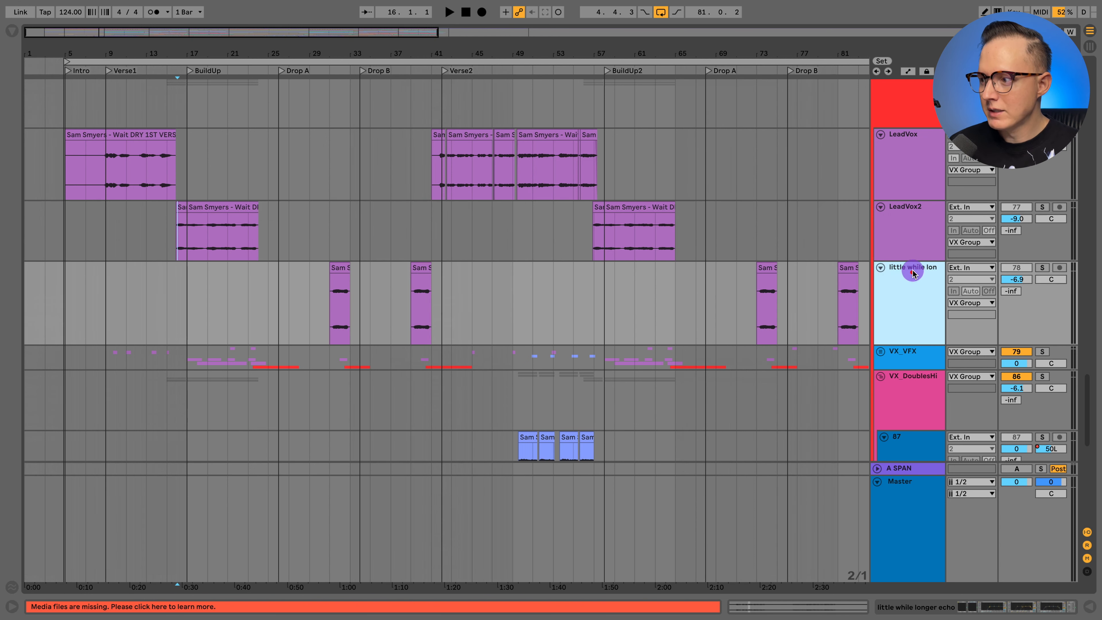
pyautogui.click(1040, 268)
pyautogui.click(328, 304)
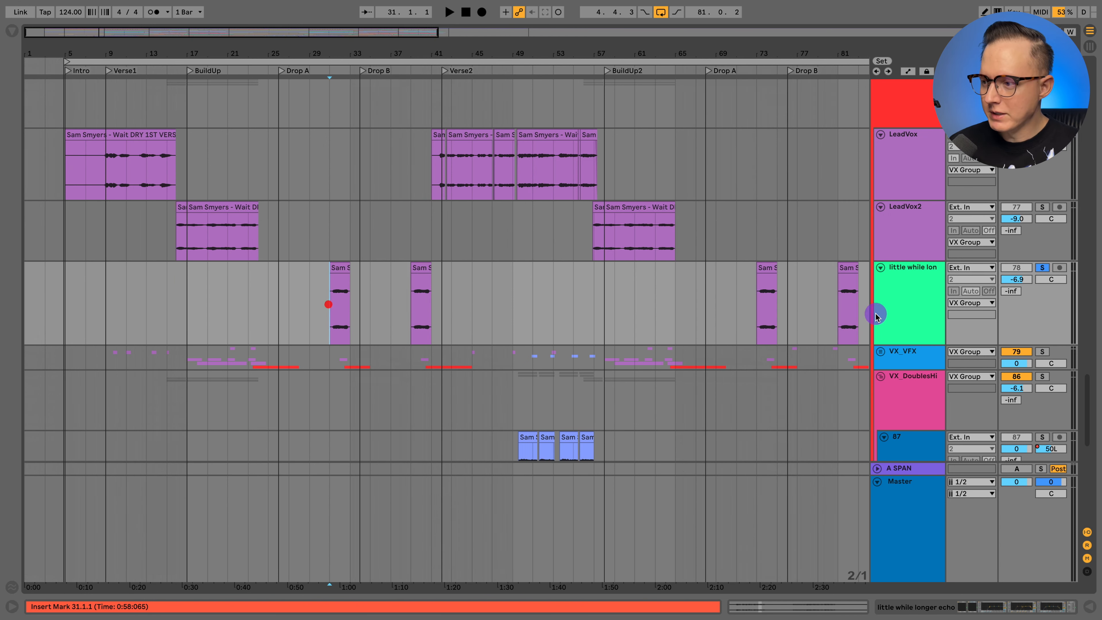
# - Show the echo track's devices, view the OTT and ValhallaVintageVerb settings, and close both plug-in windows
pyautogui.click(914, 298)
pyautogui.click(1005, 605)
pyautogui.hscroll(-8, 574, 547)
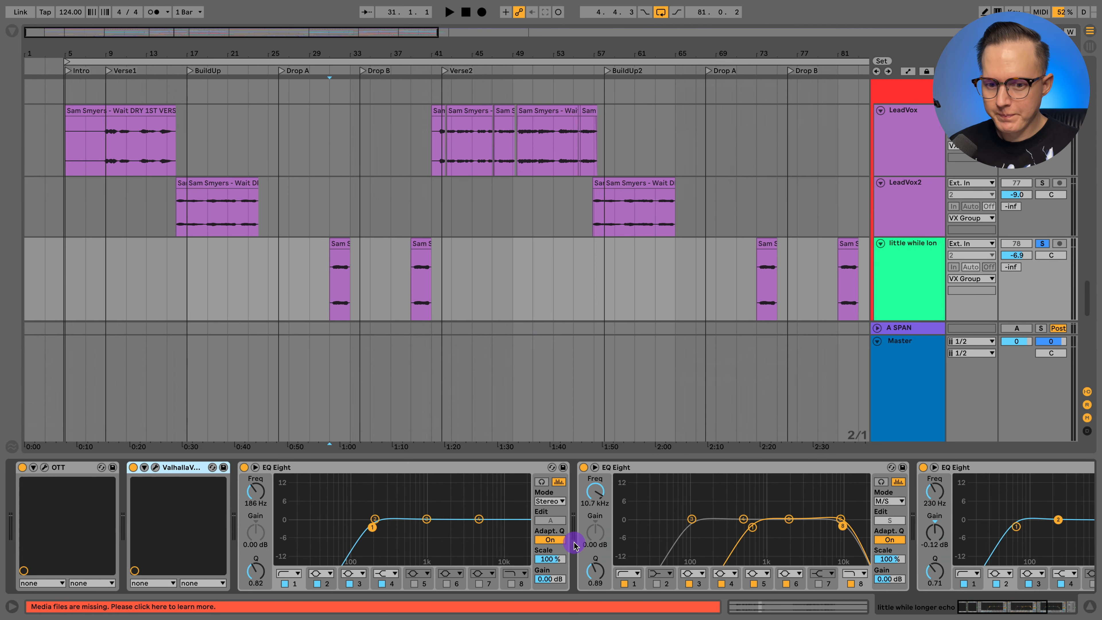
pyautogui.click(44, 467)
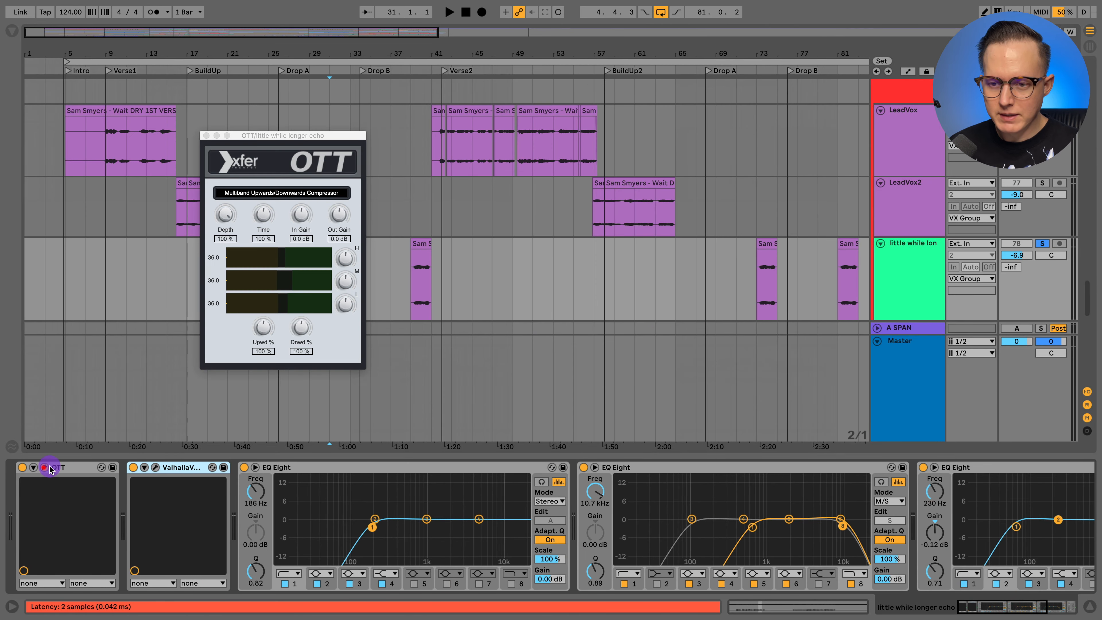
pyautogui.click(155, 468)
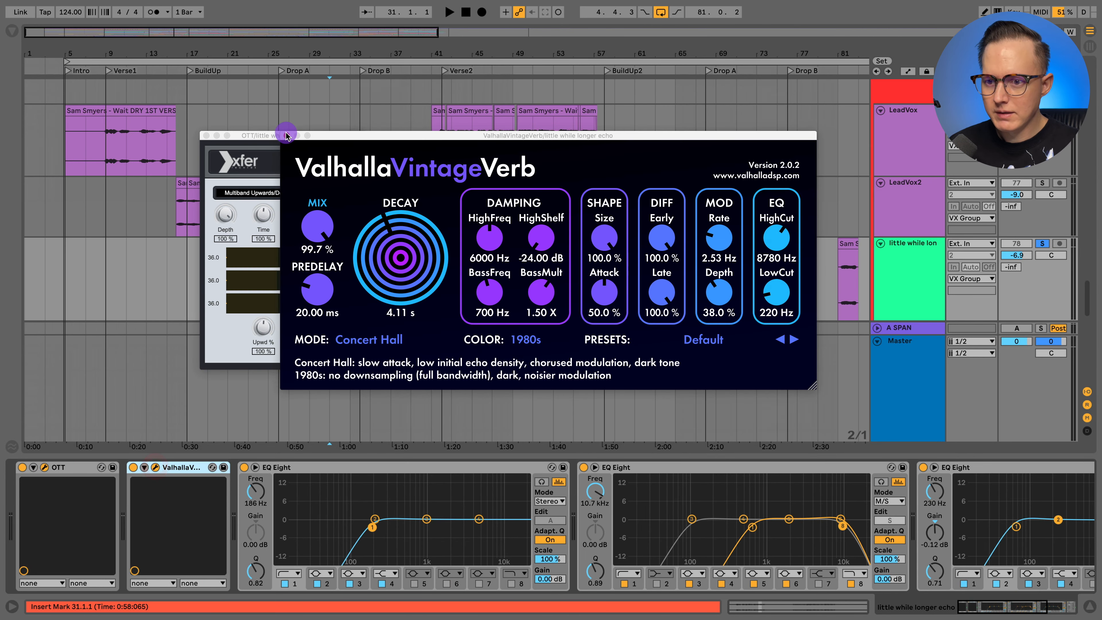
pyautogui.click(286, 136)
pyautogui.click(206, 135)
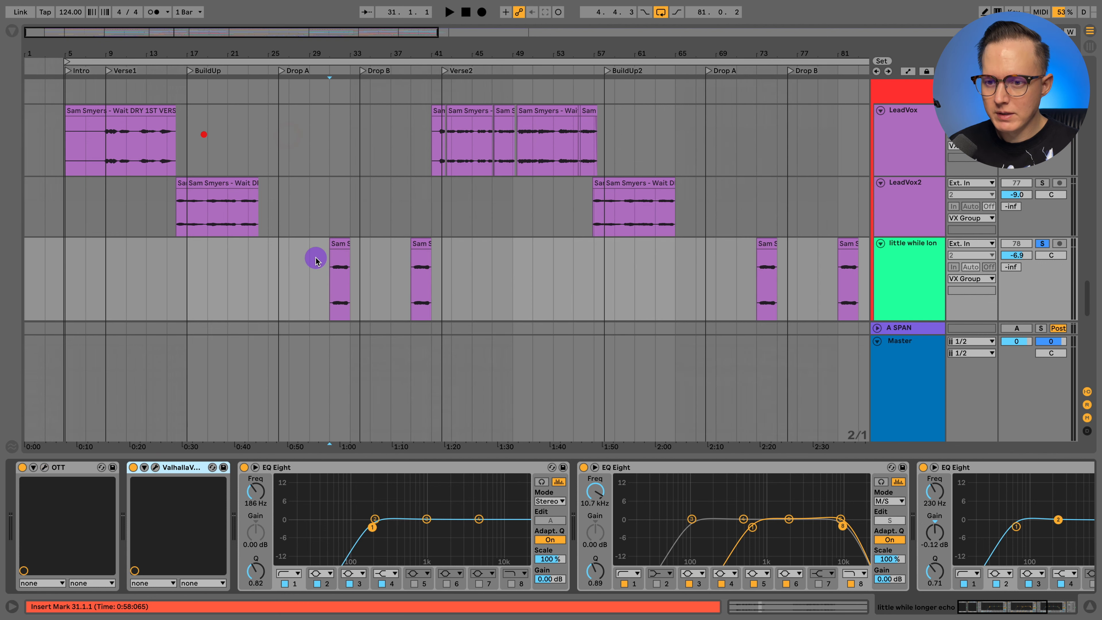
# - Audition the echo phrase from bar 31 with OTT and ValhallaVintageVerb bypassed, and again with both switched back on
pyautogui.click(329, 266)
pyautogui.press('space')
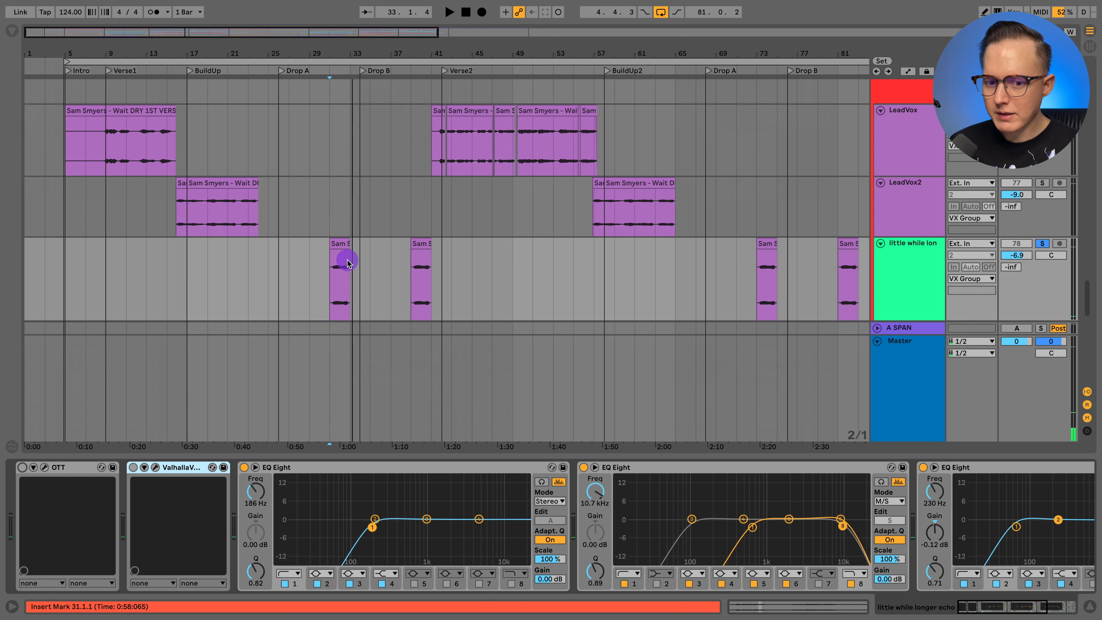
pyautogui.click(22, 468)
pyautogui.click(125, 468)
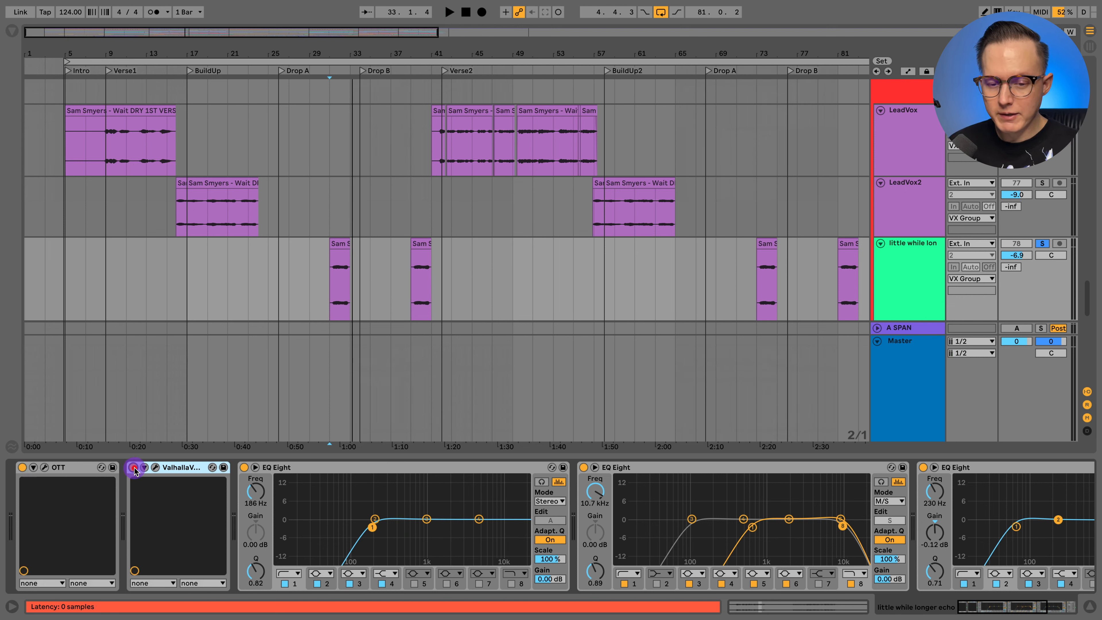
pyautogui.press('space')
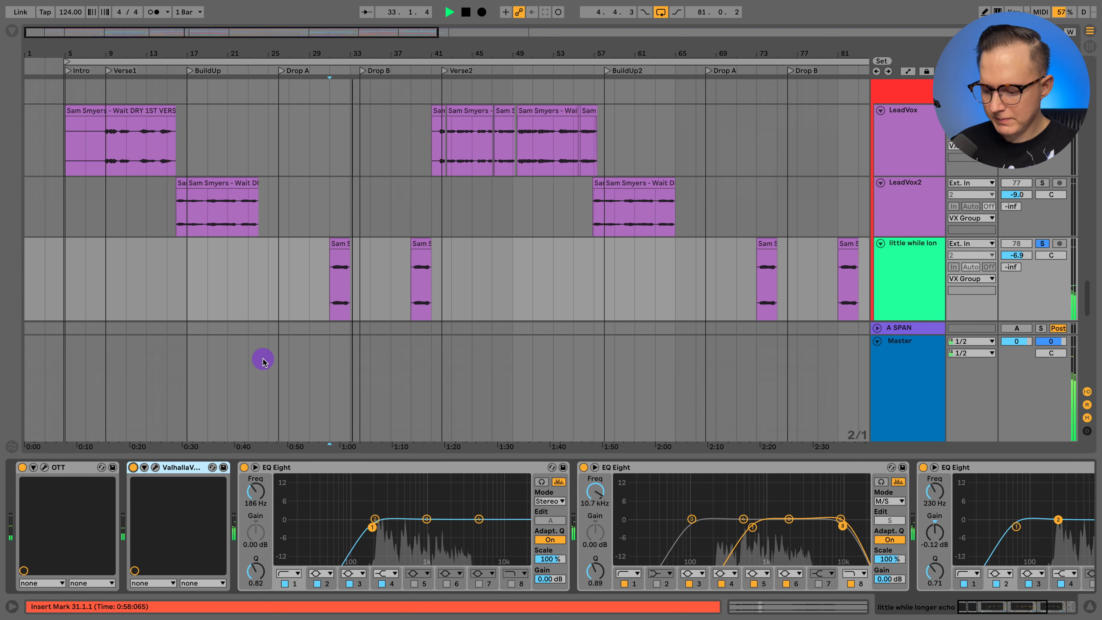
pyautogui.press('space')
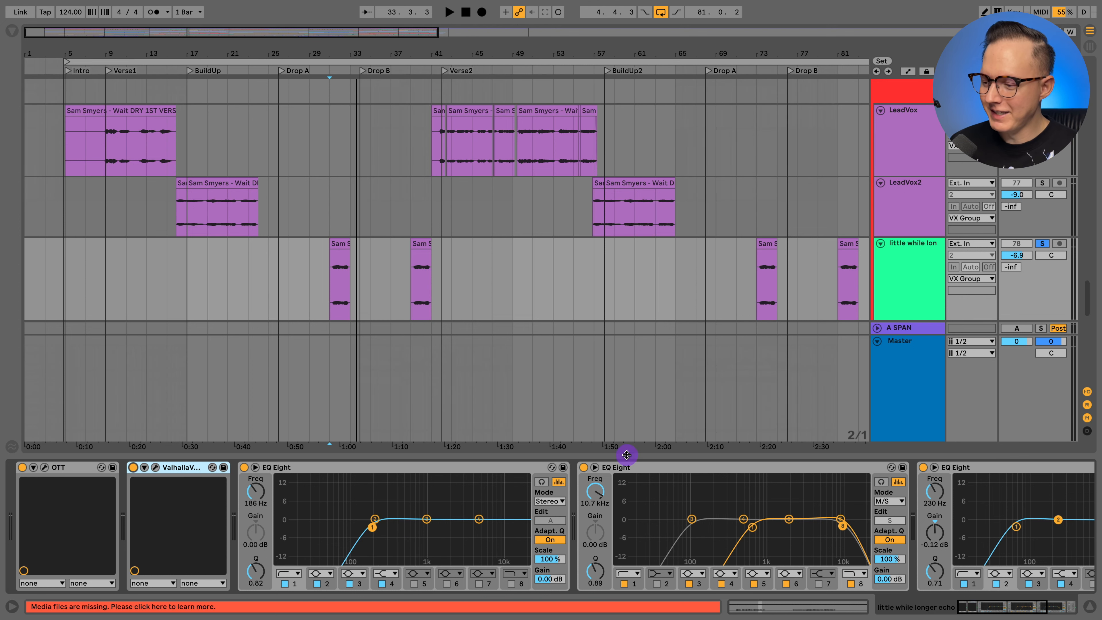
# - Hide the devices, solo the VX_VFX group, and unfold it to view its Reverb, delay and VX_DubEcho tracks before folding it
pyautogui.click(1087, 607)
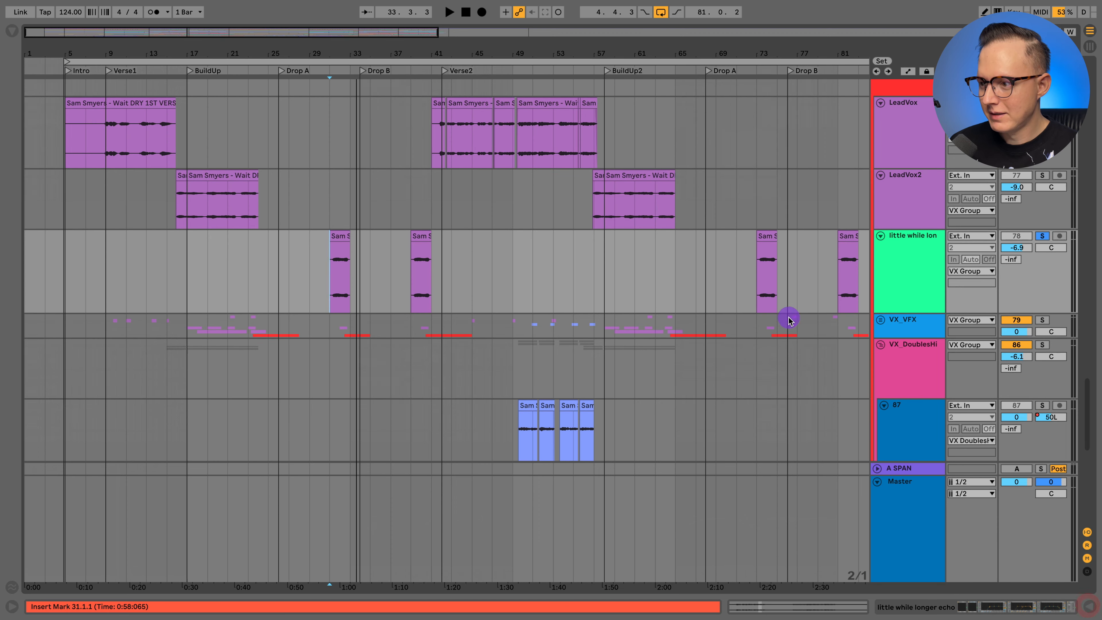
pyautogui.scroll(-5, 787, 315)
pyautogui.click(891, 212)
pyautogui.click(1043, 198)
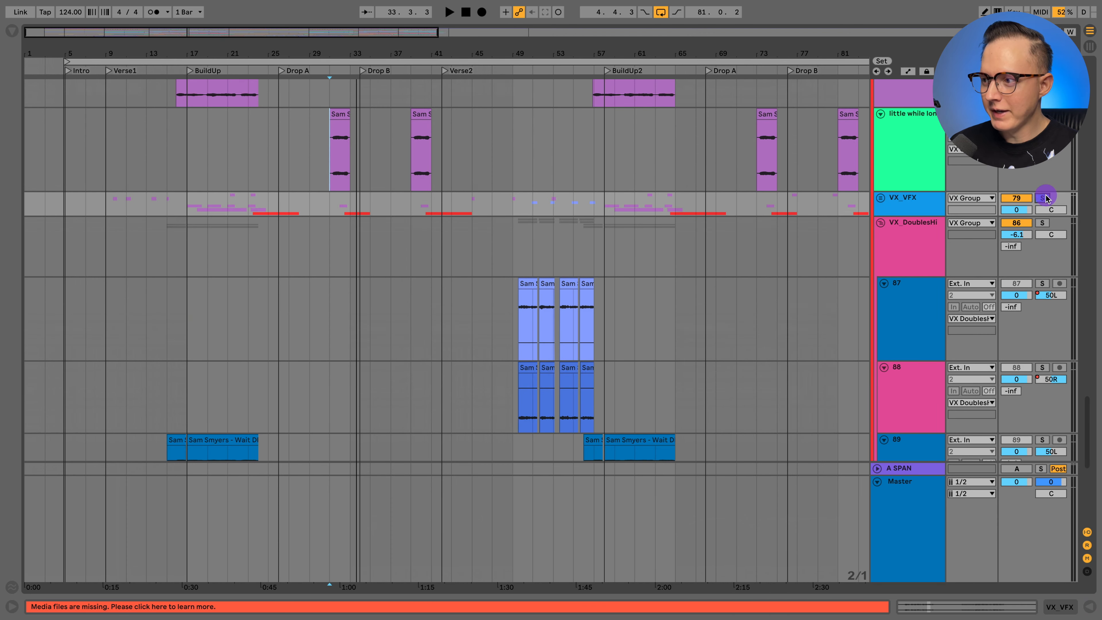
pyautogui.click(879, 199)
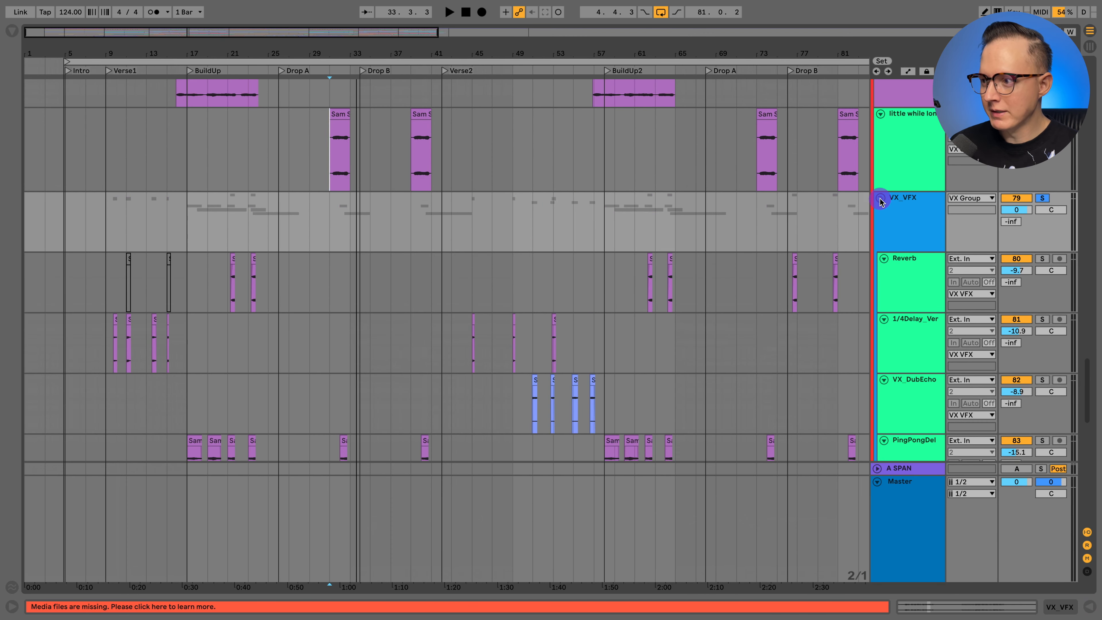
pyautogui.click(877, 198)
# - Set the insert marker at bar 15 and solo the panned doubles on tracks 89 and 90 in the VX_DoublesHi group
pyautogui.click(892, 229)
pyautogui.scroll(-2, 892, 232)
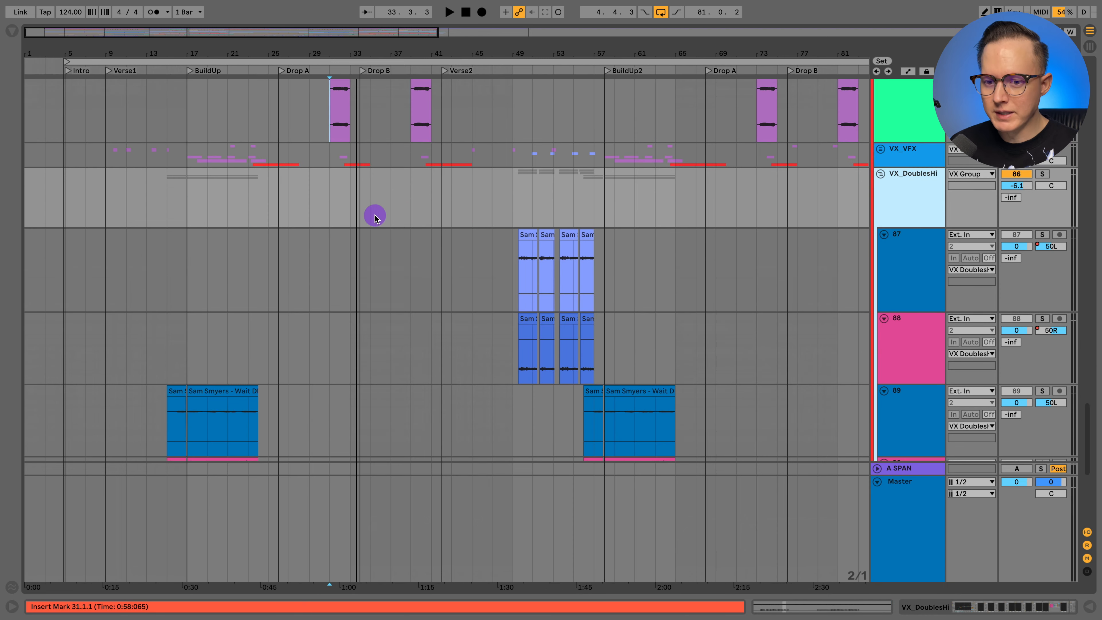
pyautogui.scroll(-5, 173, 231)
pyautogui.click(173, 230)
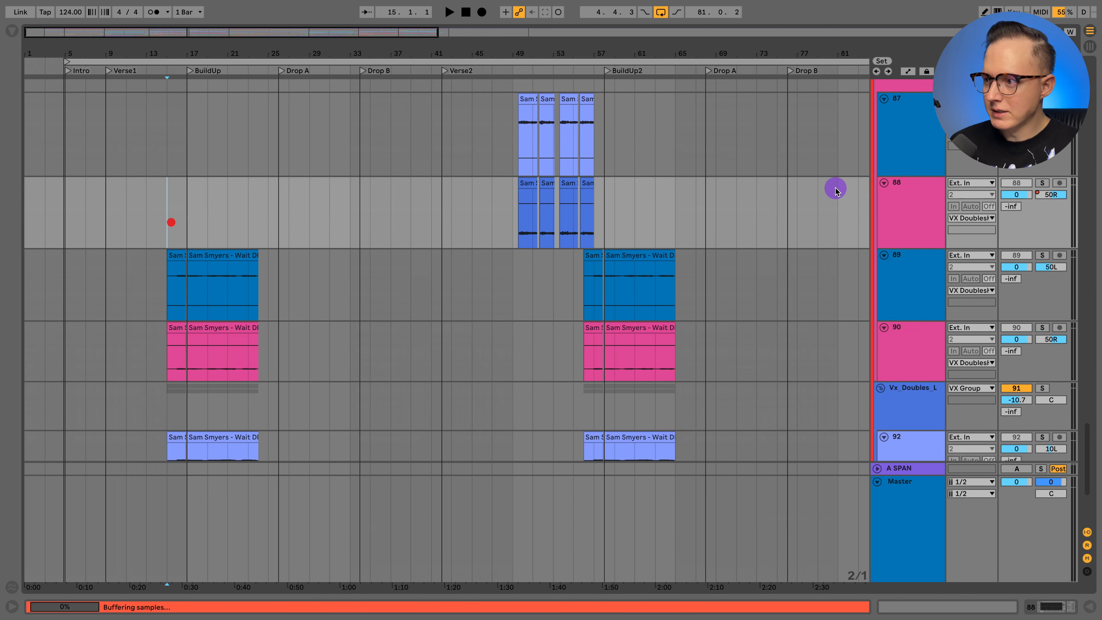
pyautogui.click(922, 297)
pyautogui.keyDown('shift'); pyautogui.click(922, 352); pyautogui.keyUp('shift')
pyautogui.click(1043, 256)
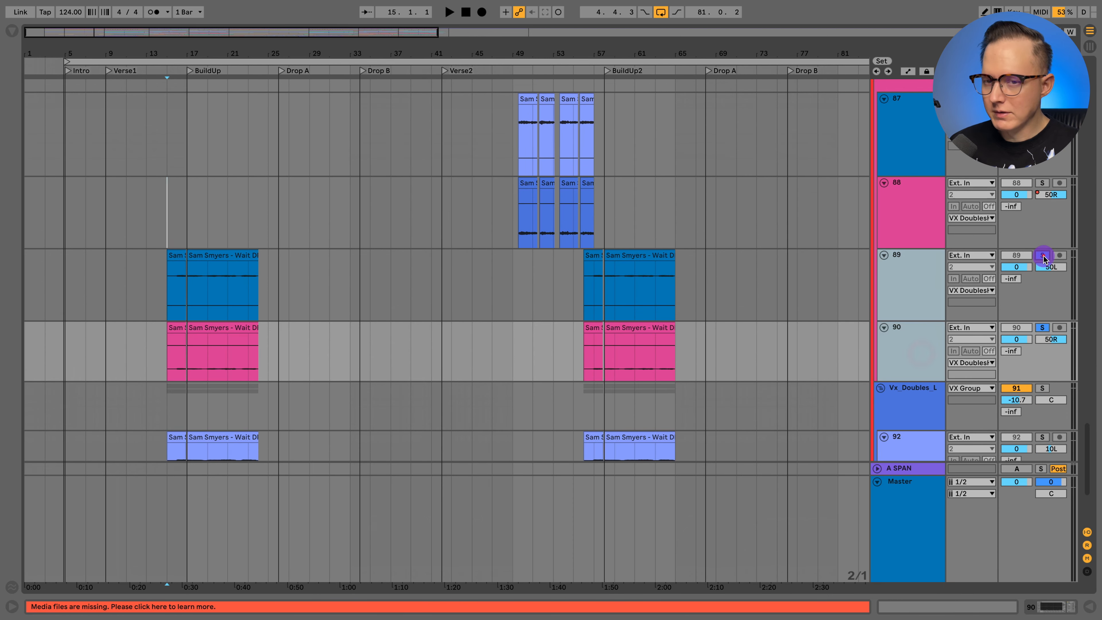
# - Play the soloed doubles from bar 17 at the start of BuildUp, viewing their clips and the Vx_Doubles_L tracks up close
pyautogui.click(184, 223)
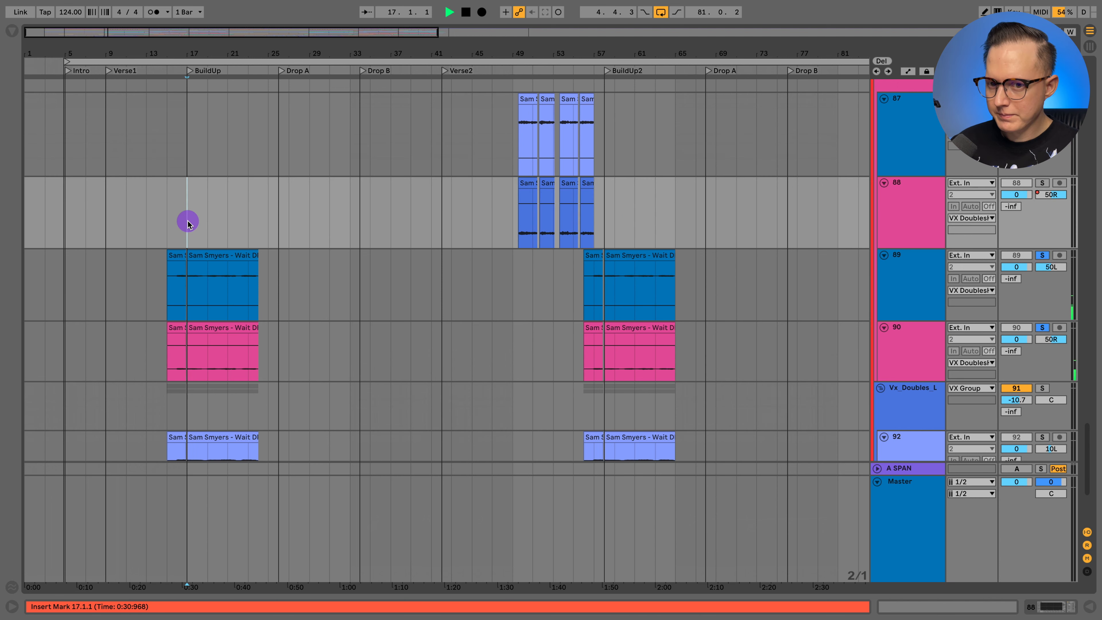
pyautogui.scroll(-3, 221, 217)
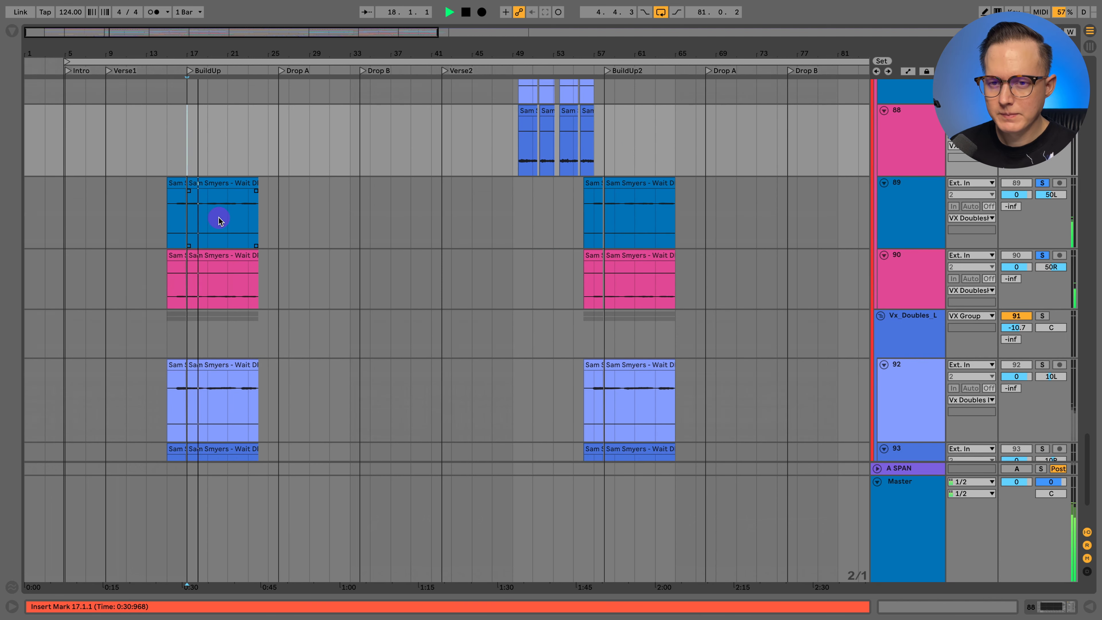
pyautogui.press('+')
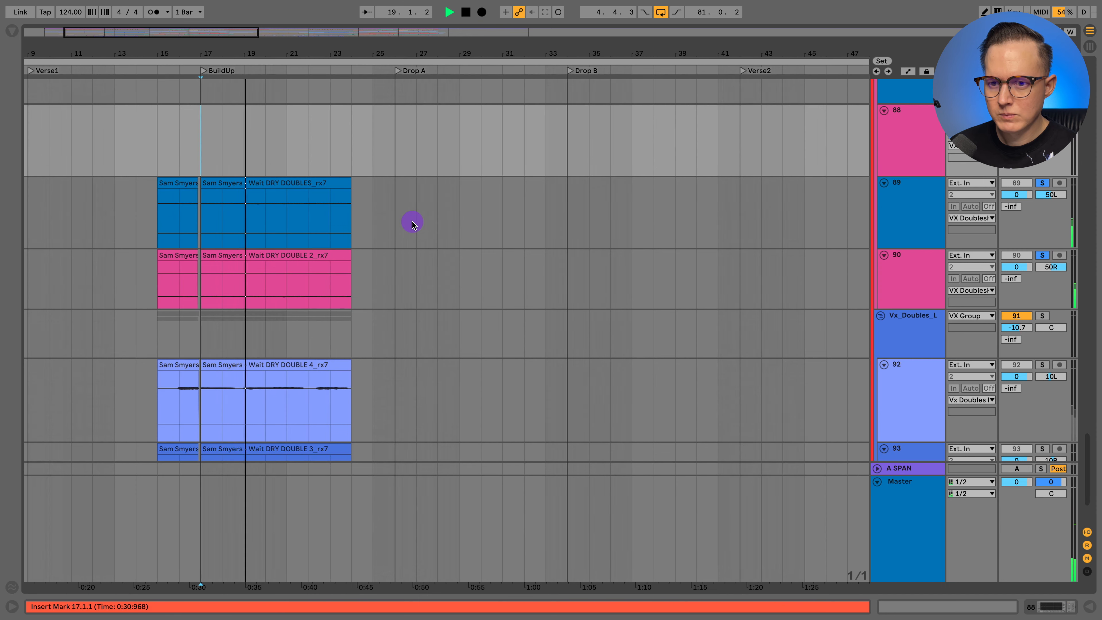
pyautogui.scroll(-4, 412, 224)
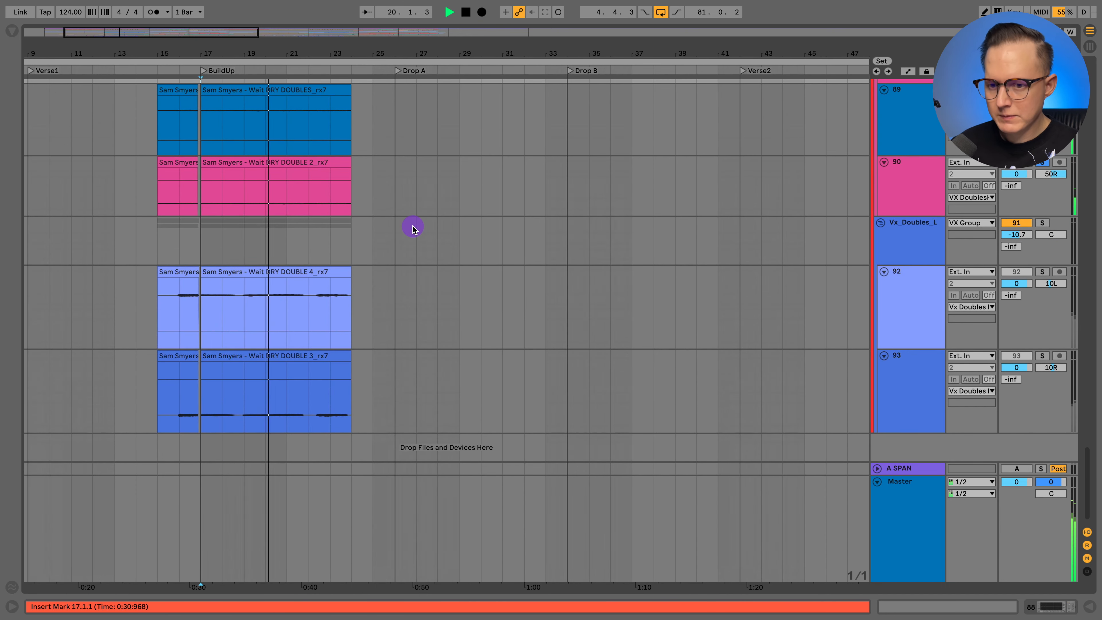
# - Solo the Vx_Doubles_L group alongside tracks 89 and 90 and play all the doubles together from bar 17
pyautogui.press('space')
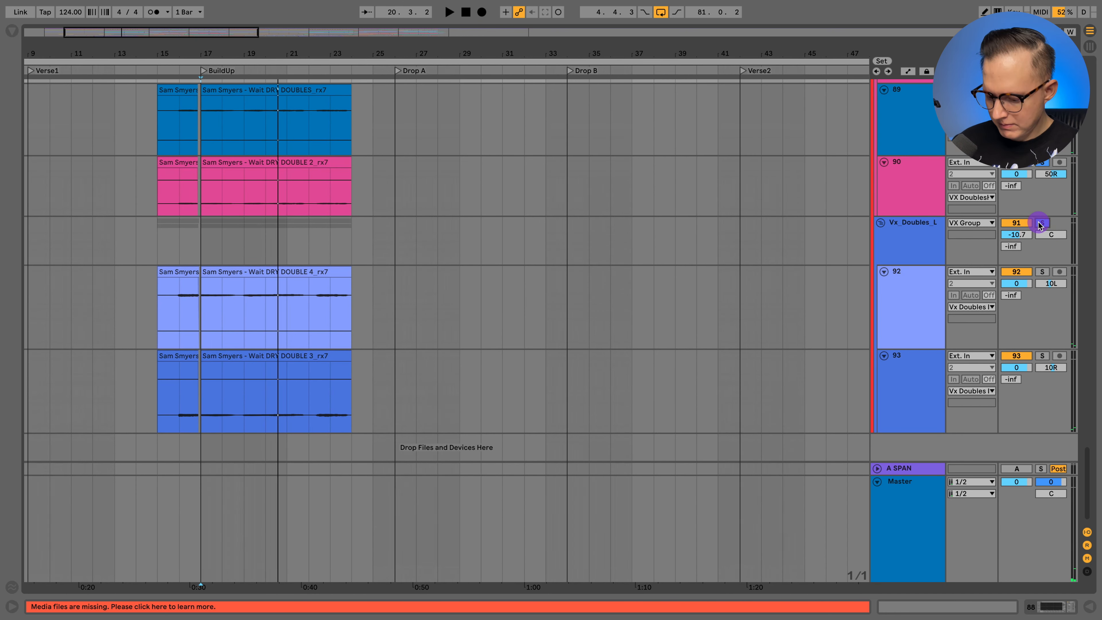
pyautogui.press('space')
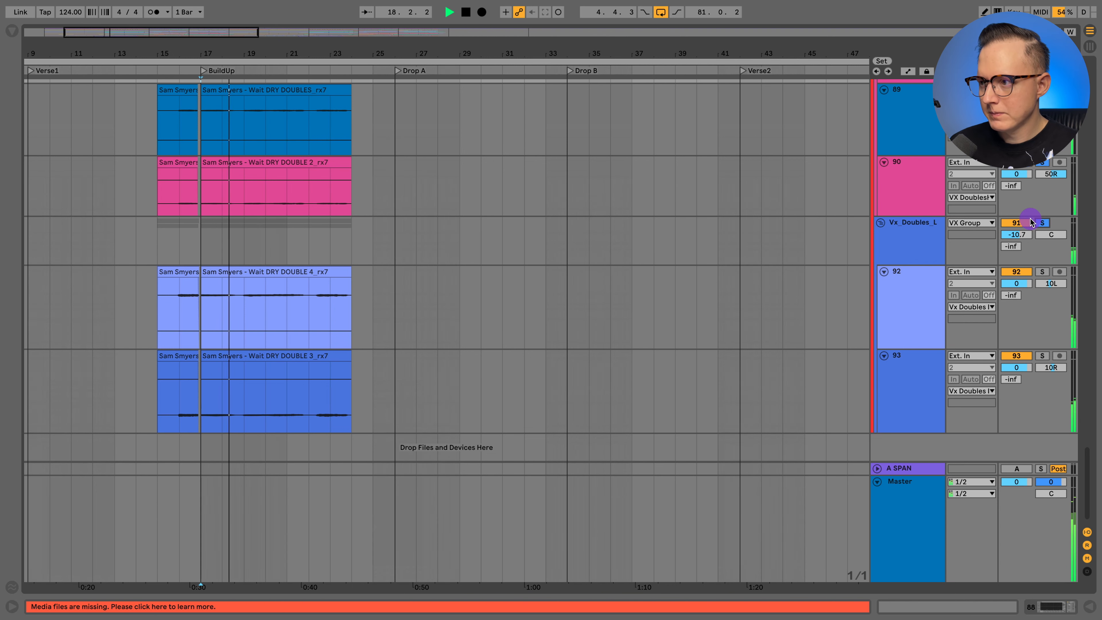
pyautogui.scroll(1, 1030, 218)
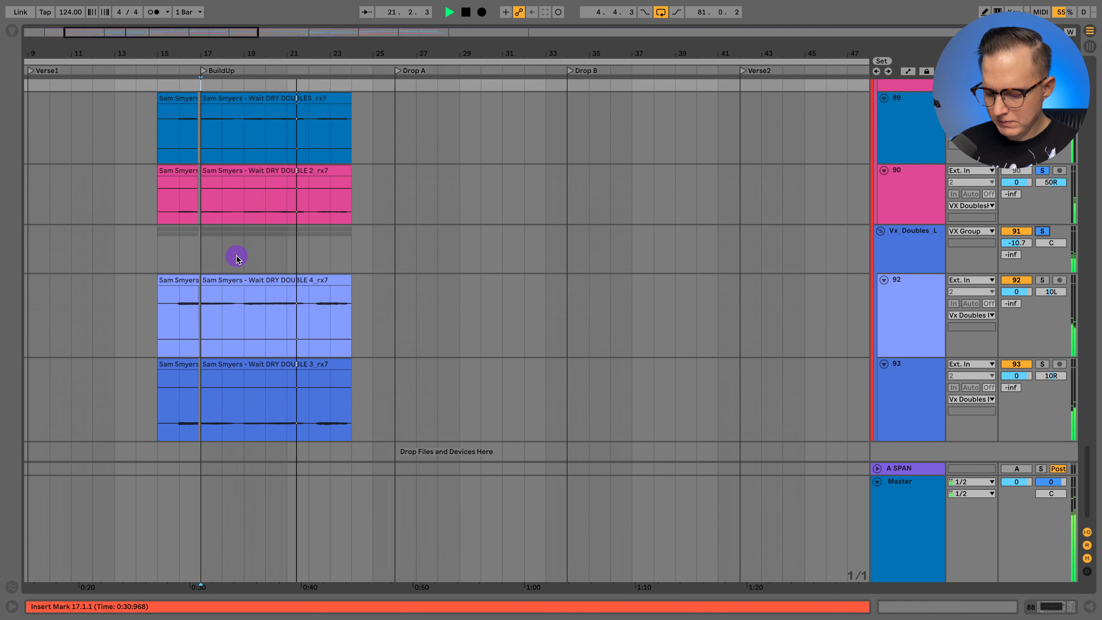
pyautogui.scroll(10, 955, 217)
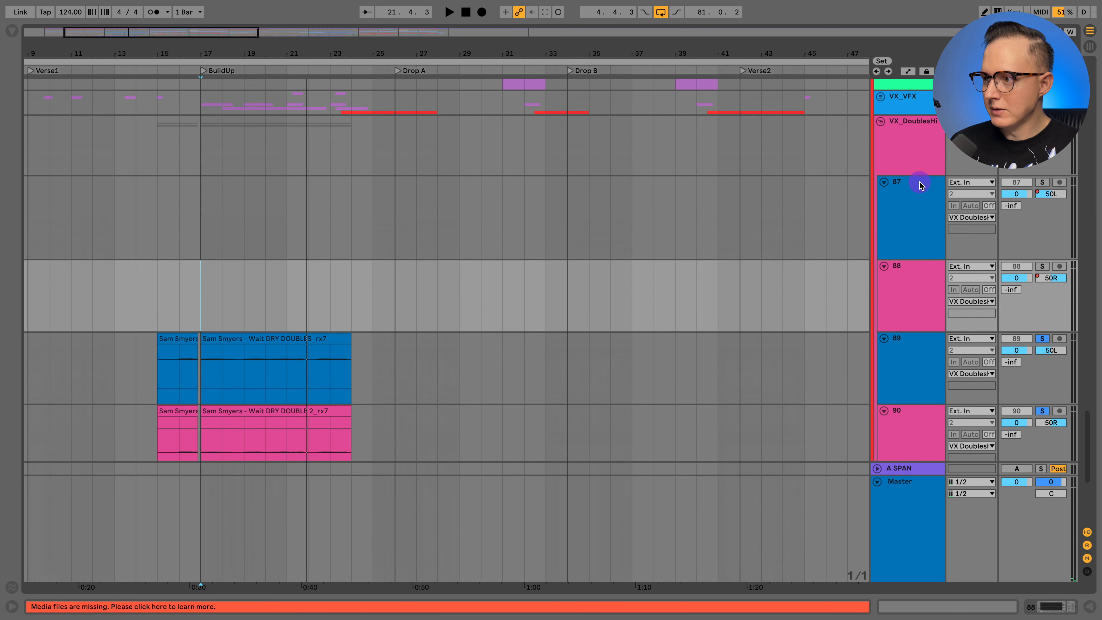
# - Show the VX_DoublesHi group's devices and view the Hall and Chorus chains in its Audio Effect Rack
pyautogui.click(907, 128)
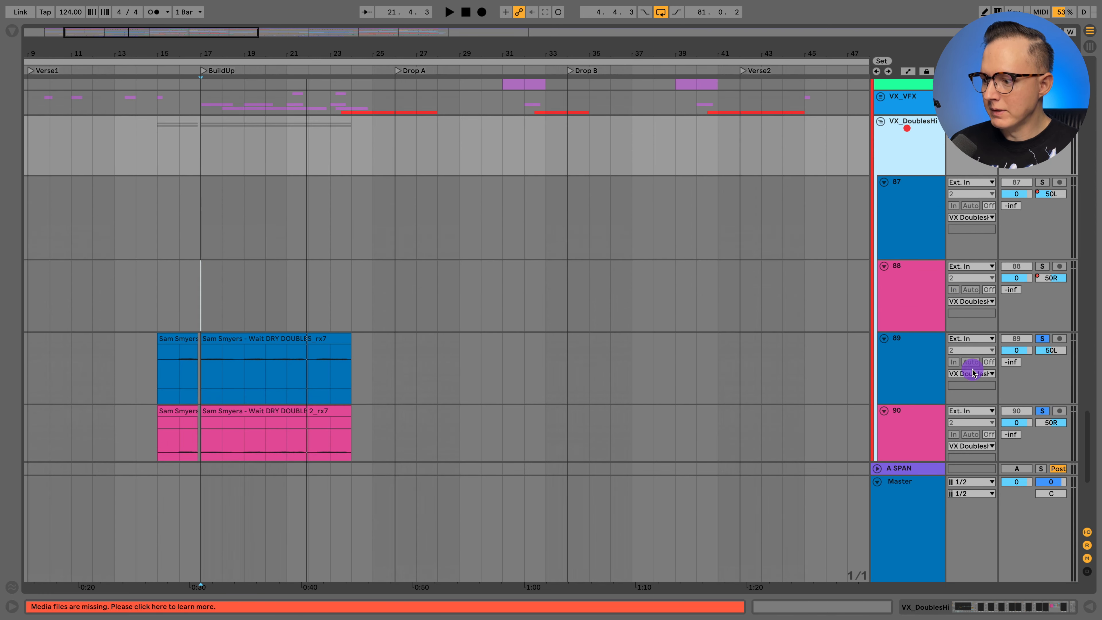
pyautogui.click(991, 605)
pyautogui.hscroll(-10, 216, 546)
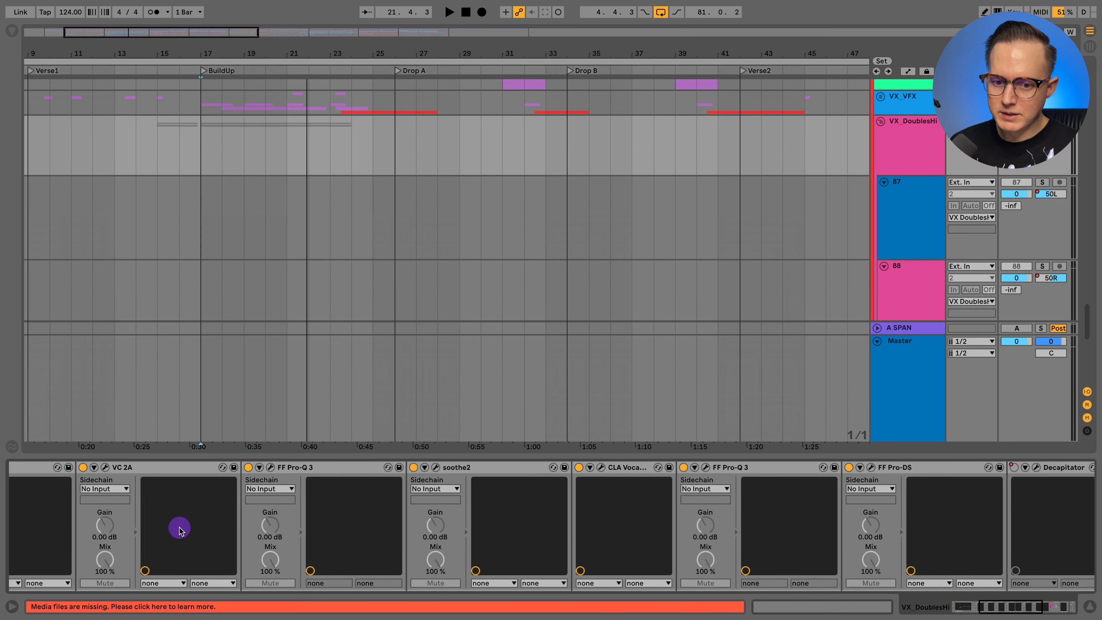
pyautogui.hscroll(10, 70, 520)
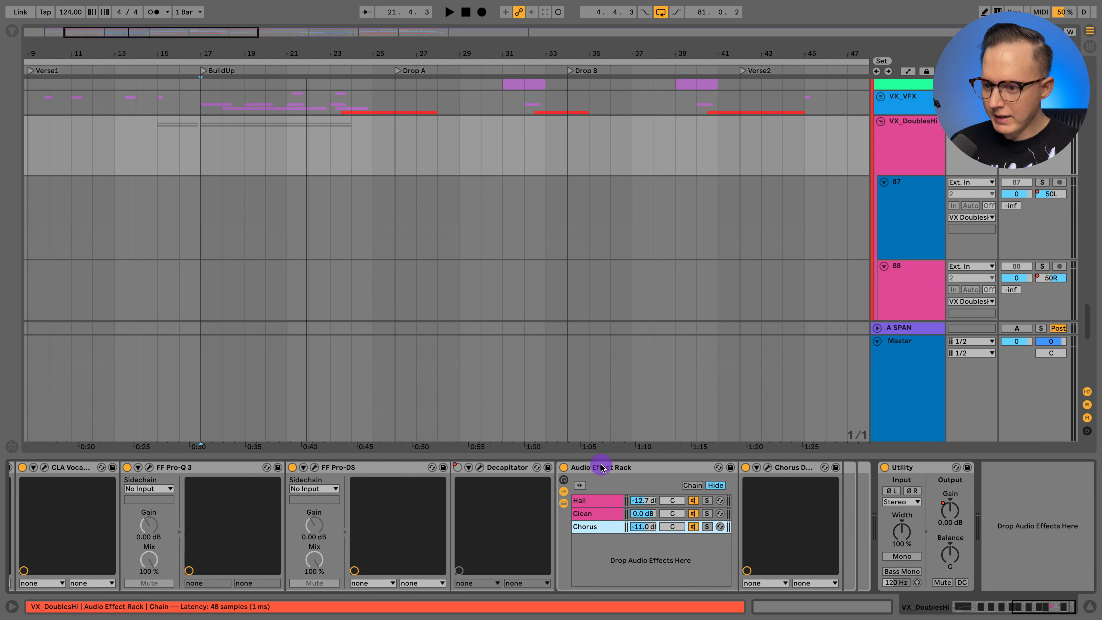
pyautogui.click(597, 501)
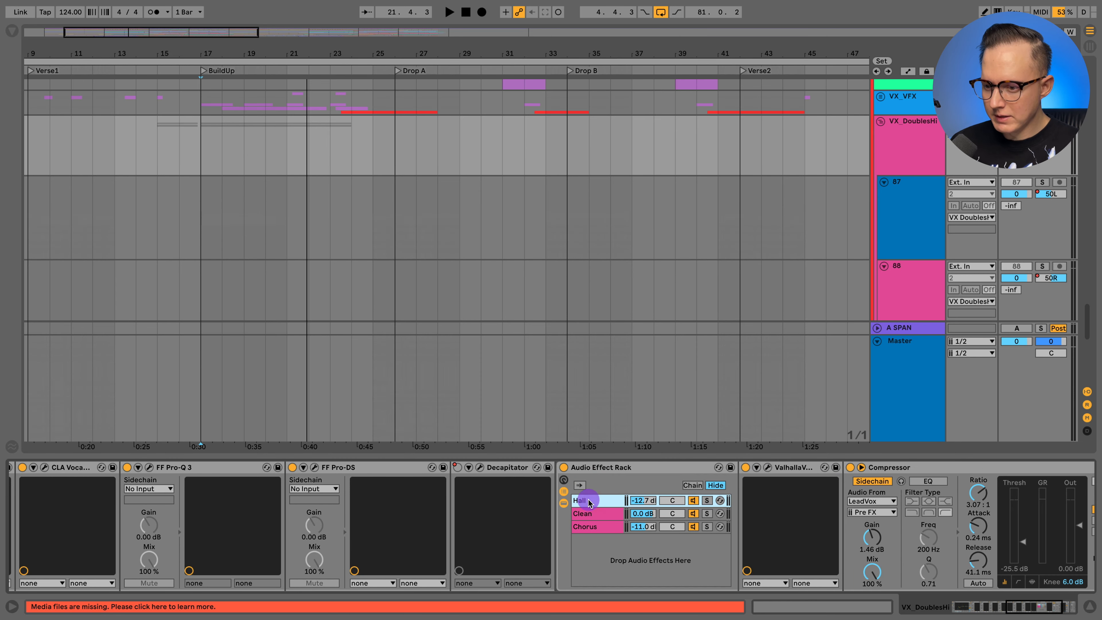
pyautogui.click(592, 528)
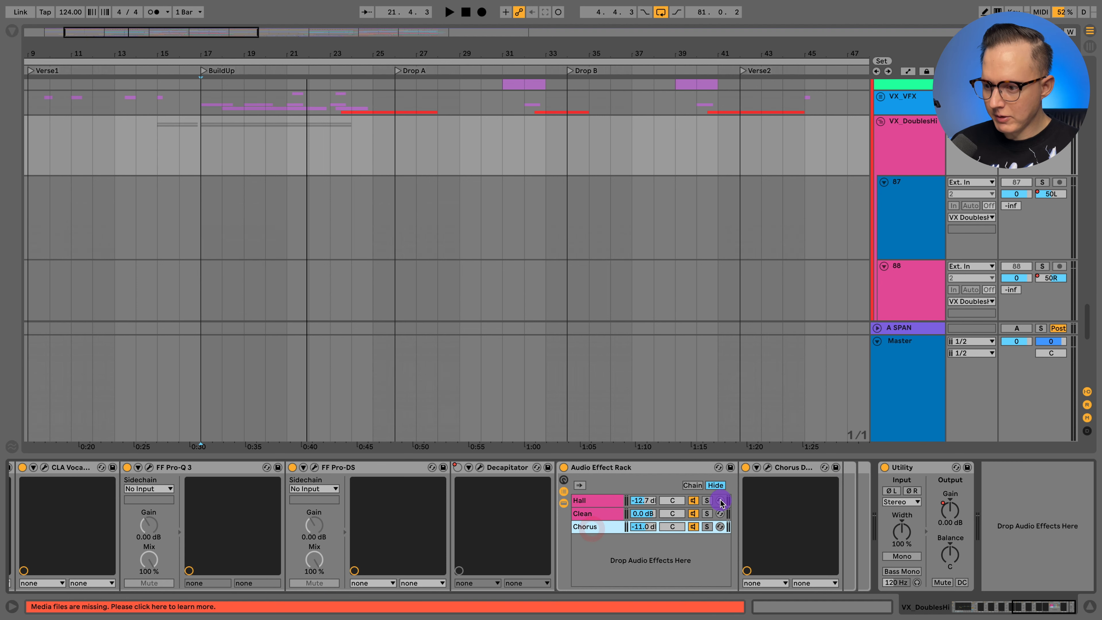
# - Open the Chorus DIMENSION-D plug-in on the rack's Chorus chain to view its settings, and close its window
pyautogui.click(767, 468)
pyautogui.click(292, 171)
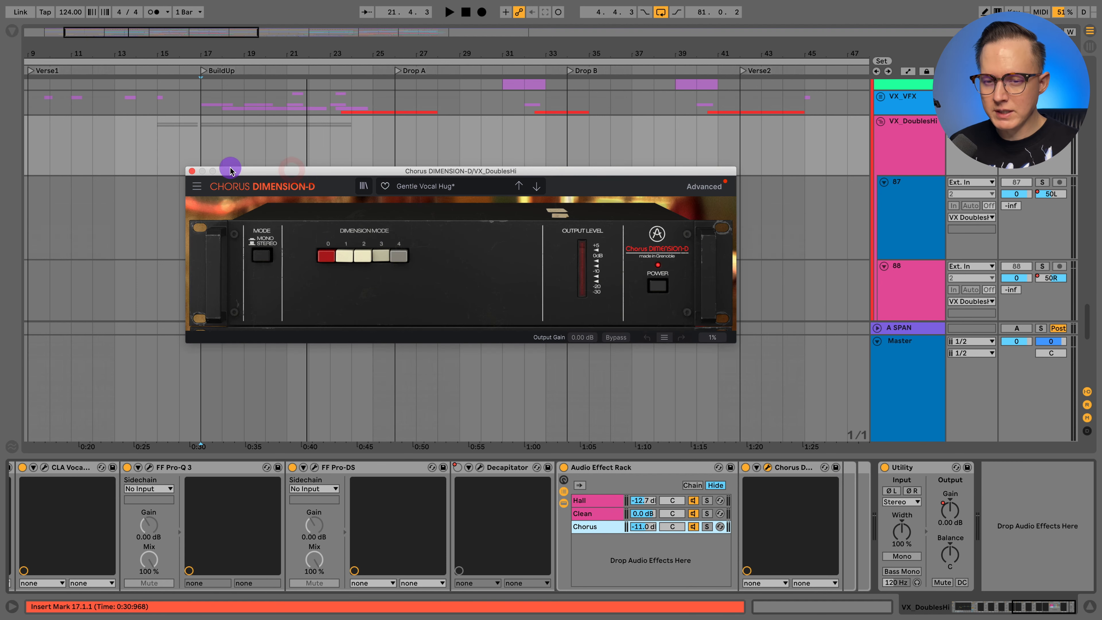
pyautogui.click(192, 172)
# - Hide the devices and compare the panning of tracks 89 and 90 with that of tracks 92 and 93
pyautogui.scroll(-5, 877, 205)
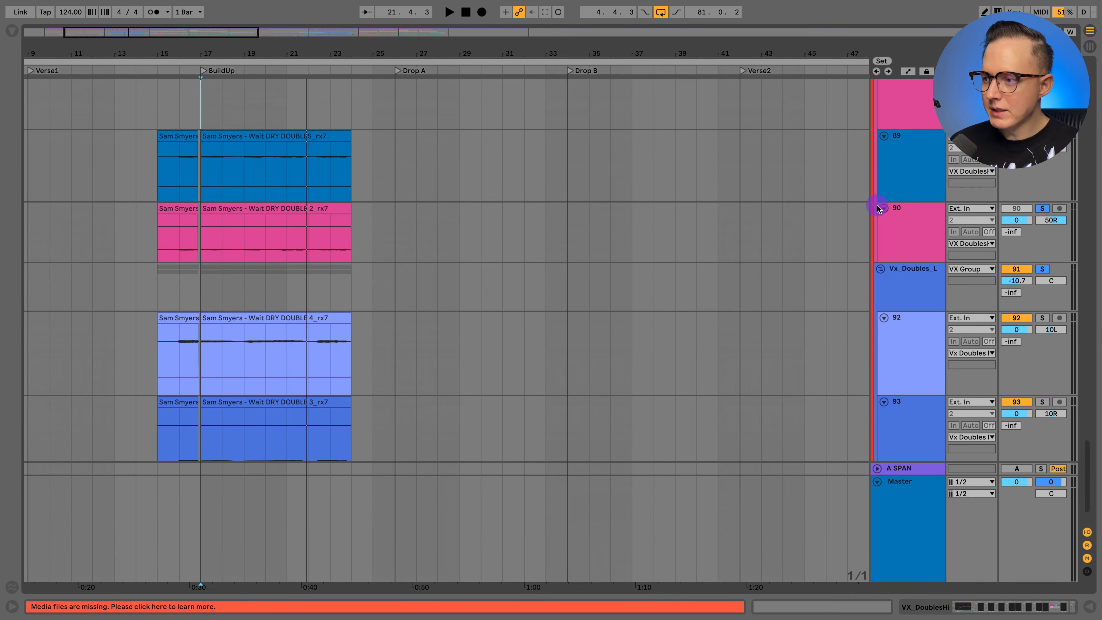
pyautogui.click(918, 174)
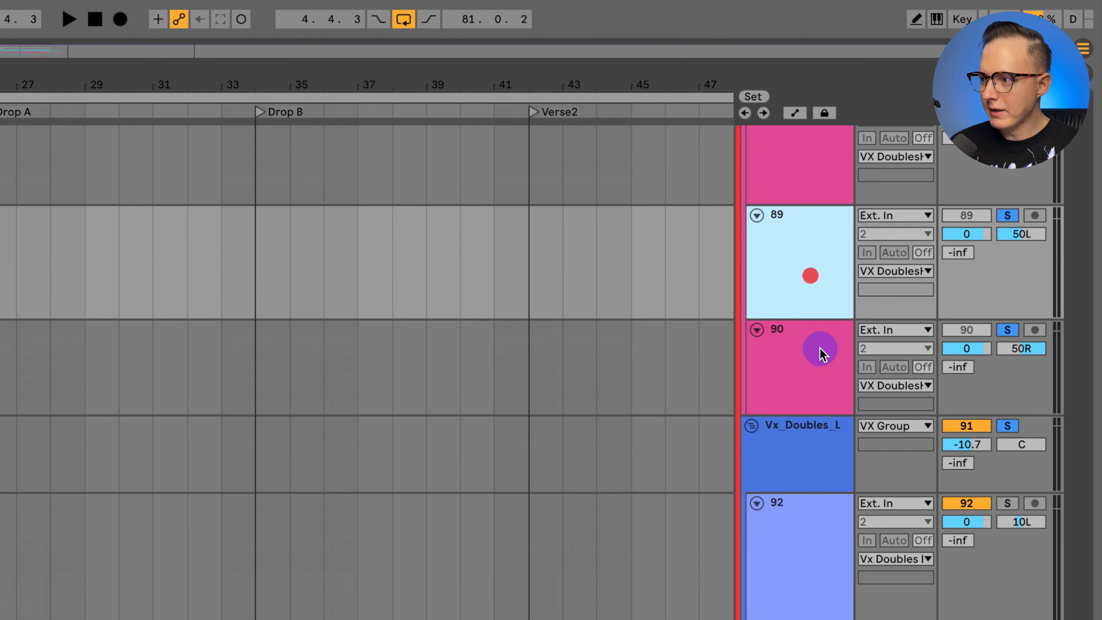
pyautogui.scroll(1, 824, 347)
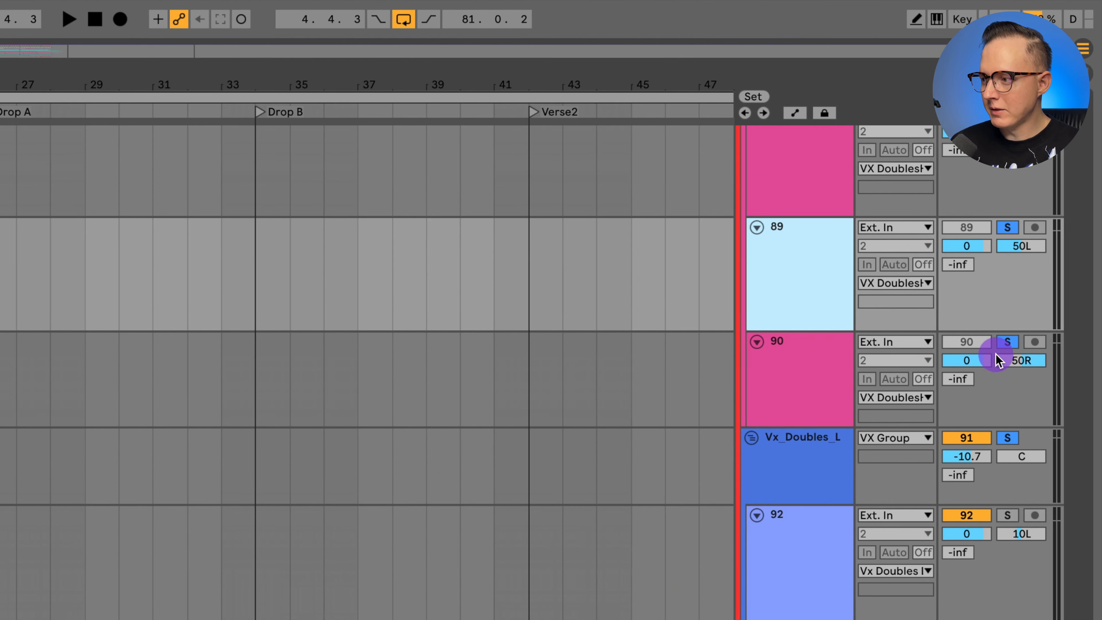
pyautogui.scroll(-3, 781, 453)
pyautogui.scroll(-1, 782, 454)
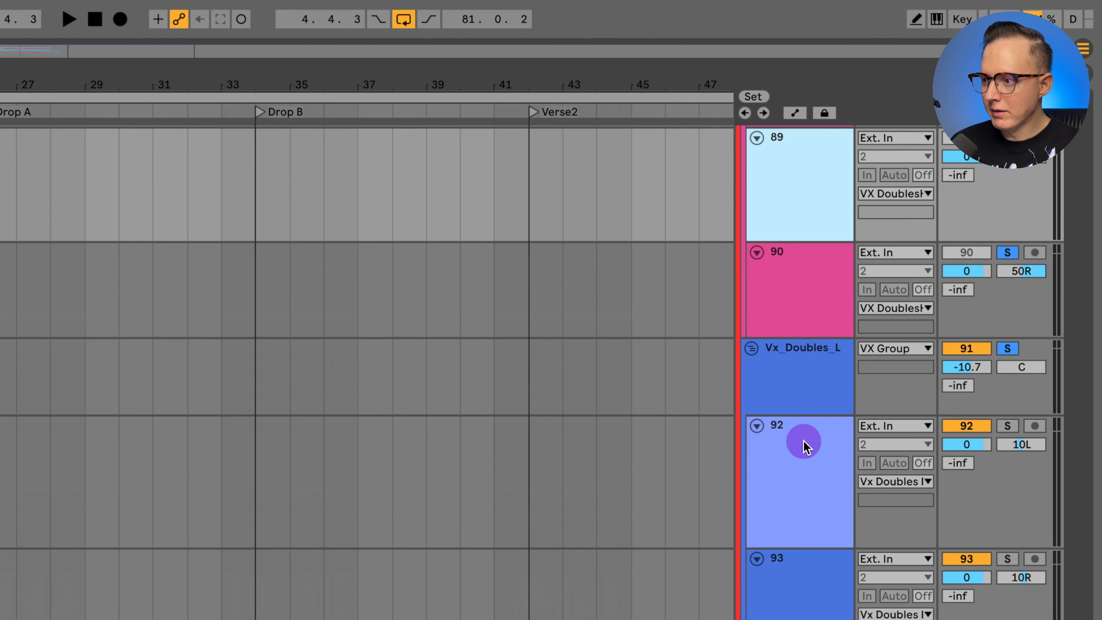
pyautogui.click(800, 375)
pyautogui.click(794, 460)
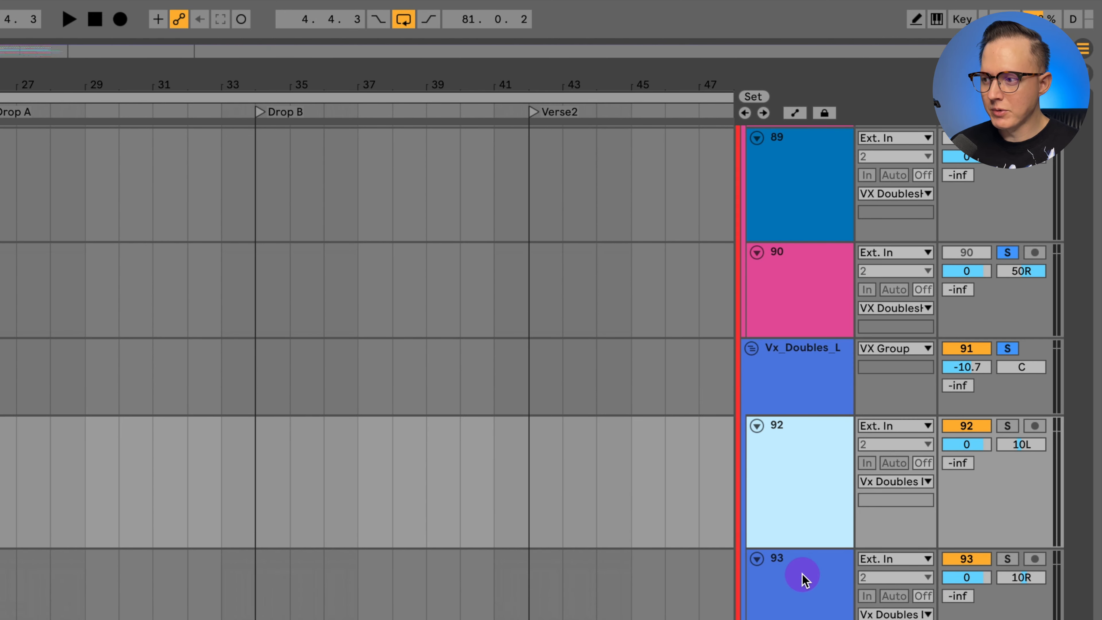
# - Set the insert marker at bar 49 on track 87, before the Verse2 doubles, and show the automation lanes
pyautogui.scroll(2, 802, 579)
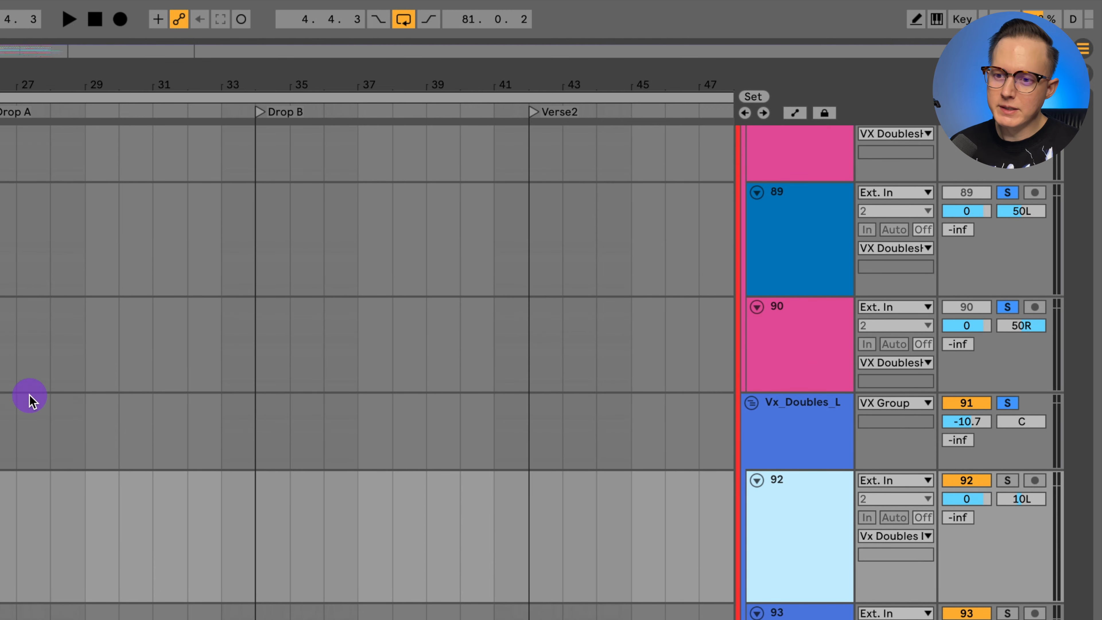
pyautogui.hscroll(10, 3, 393)
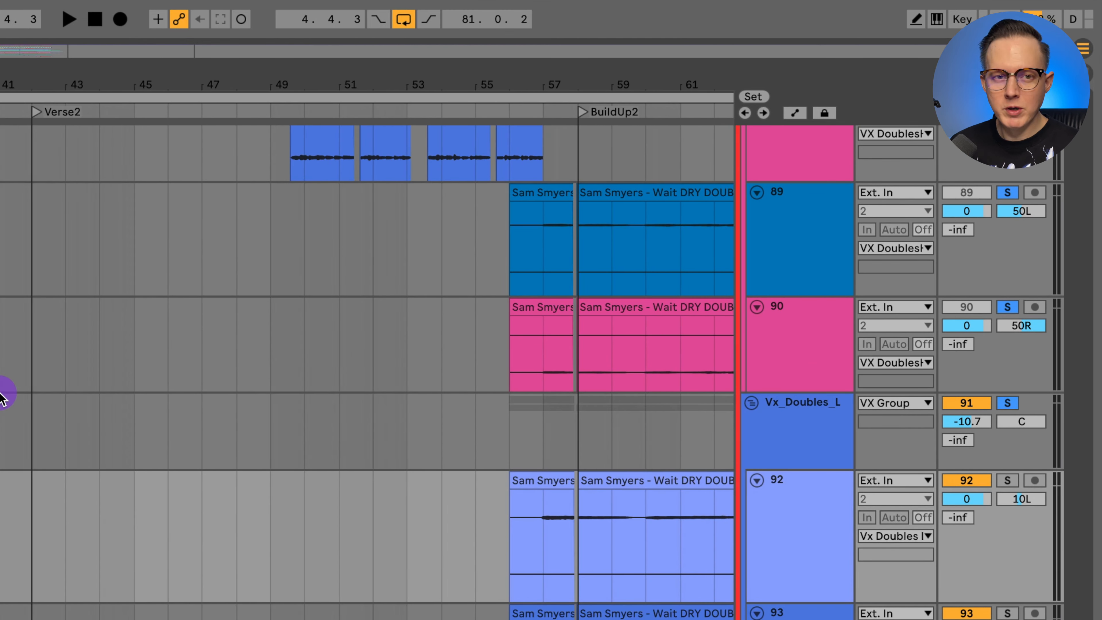
pyautogui.hscroll(6, 15, 385)
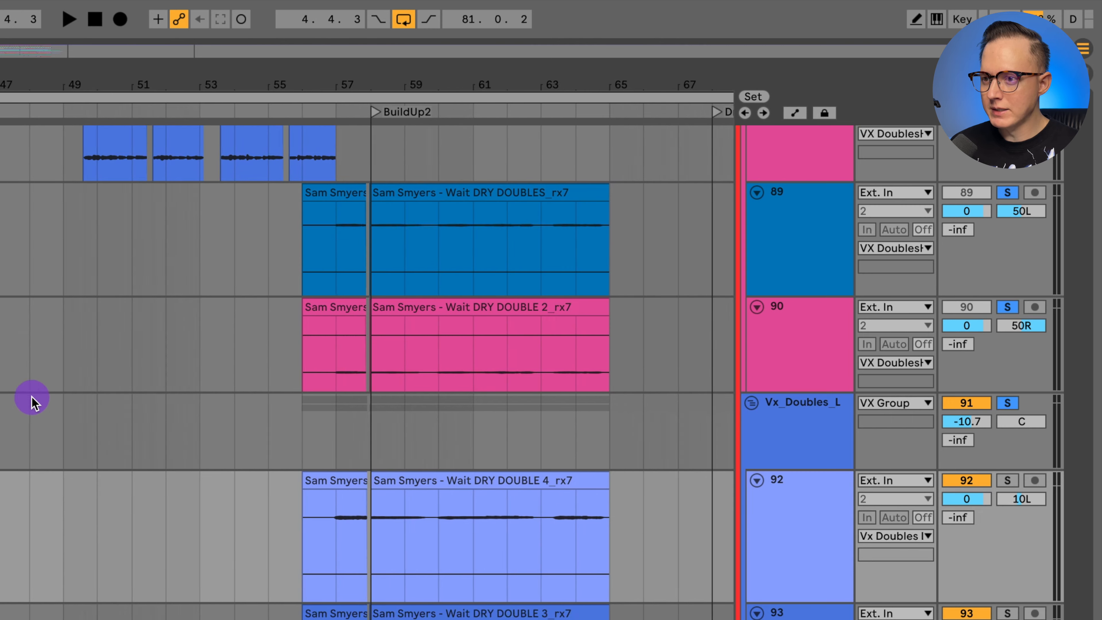
pyautogui.scroll(6, 130, 421)
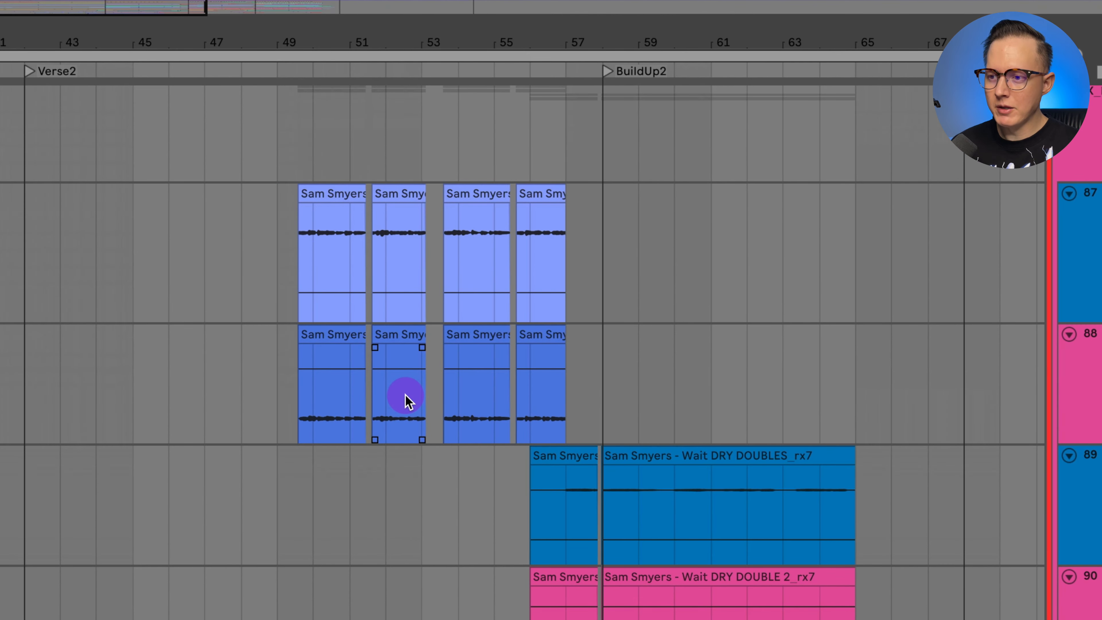
pyautogui.scroll(3, 435, 337)
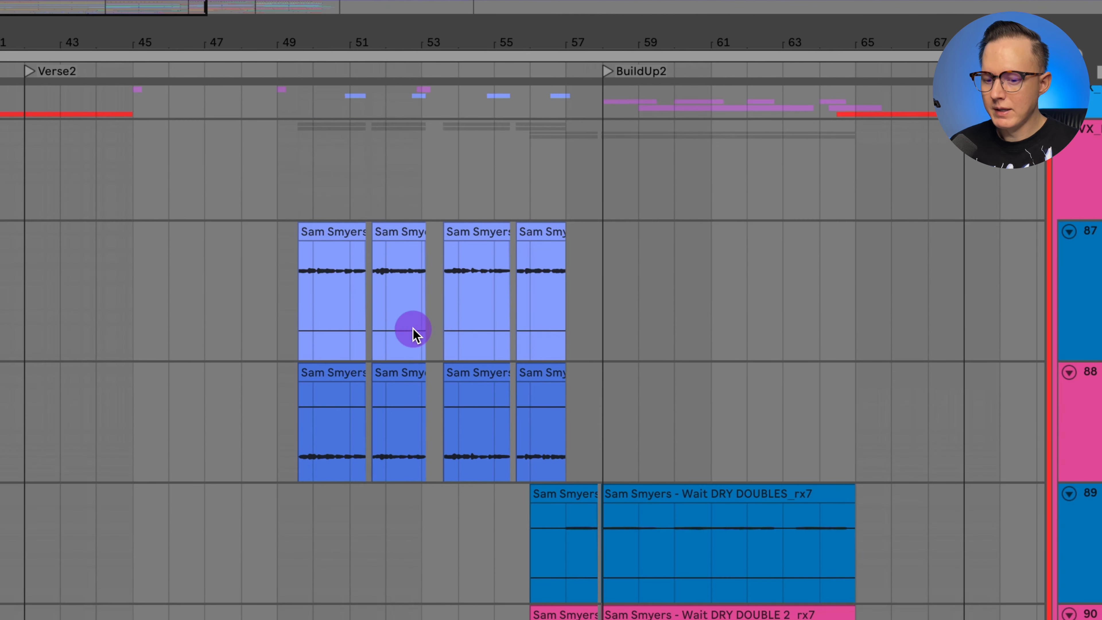
pyautogui.click(342, 321)
pyautogui.press('a')
pyautogui.click(294, 271)
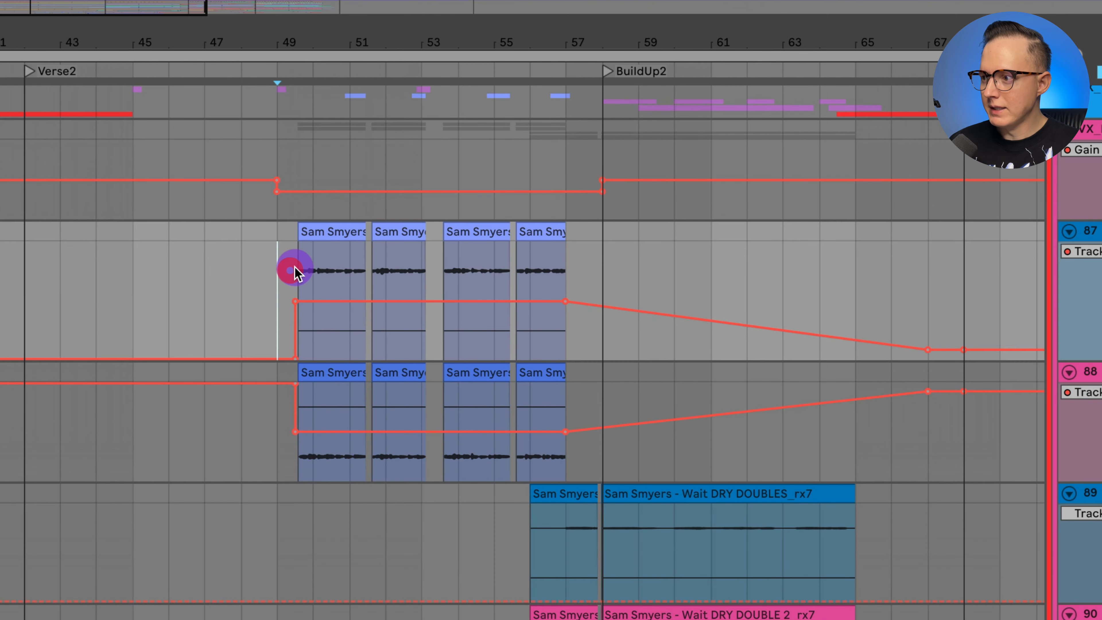
# - Play the Verse2 doubles on tracks 87 and 88 from bar 49 with their automation in view
pyautogui.scroll(4, 434, 288)
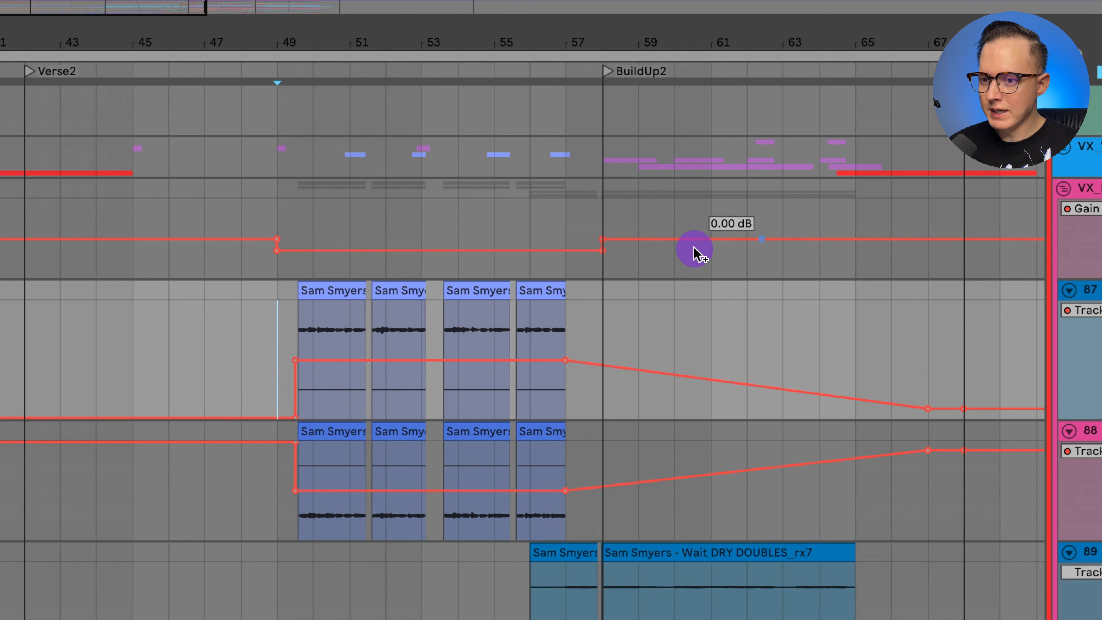
pyautogui.click(329, 329)
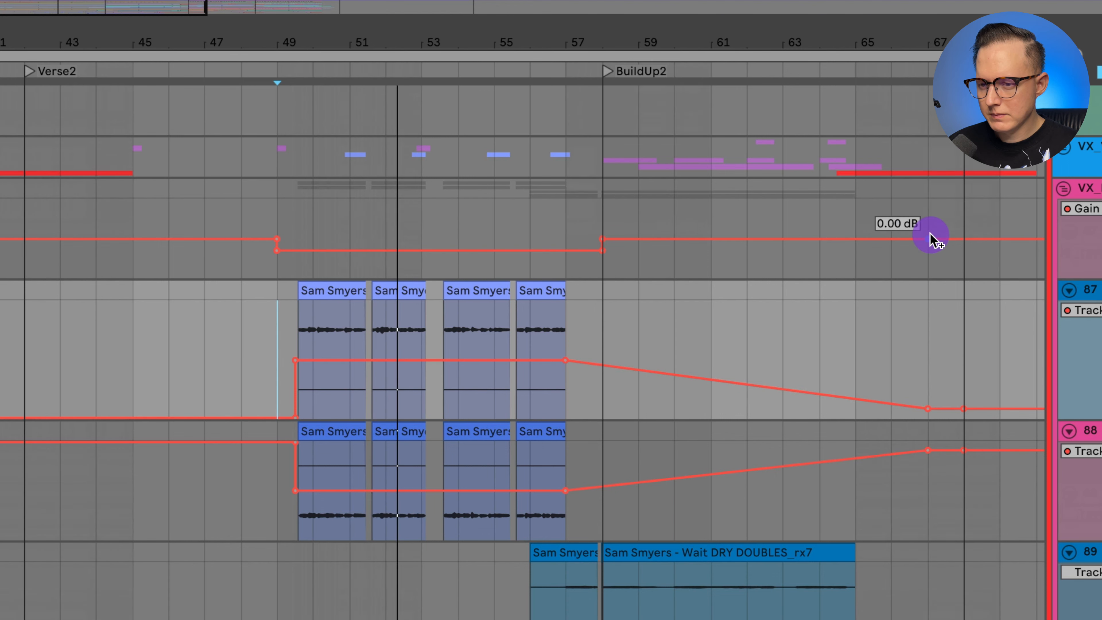
pyautogui.press('space')
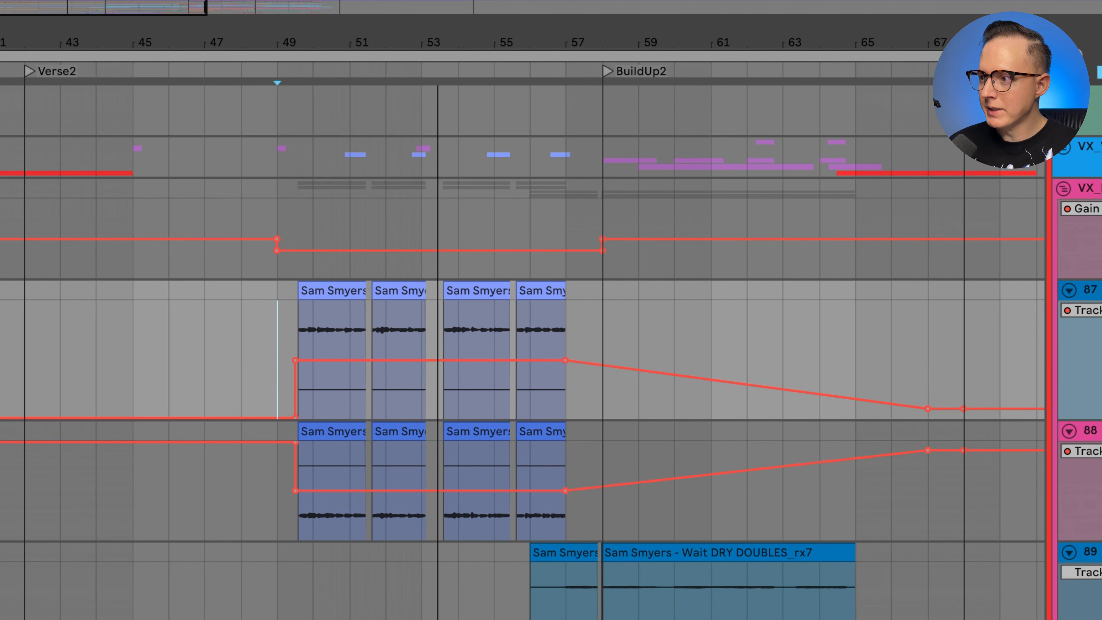
# - View the VX_DoublesHi group's devices, hide them and the automation, and play the unsoloed doubles from bar 49 to BuildUp2
pyautogui.click(1089, 188)
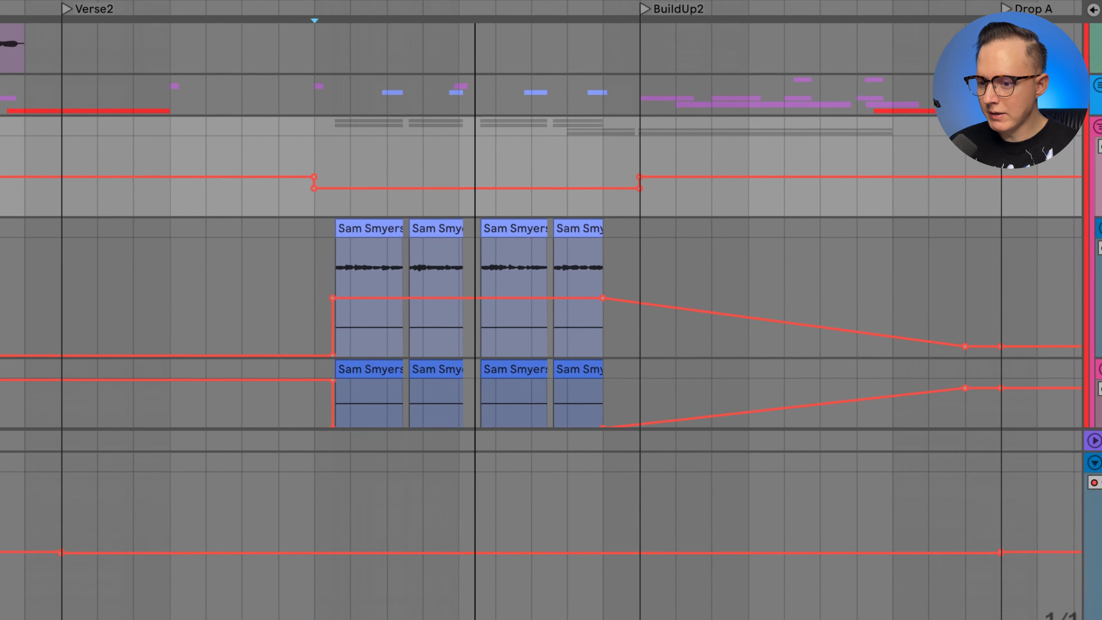
pyautogui.press('super+alt+l')
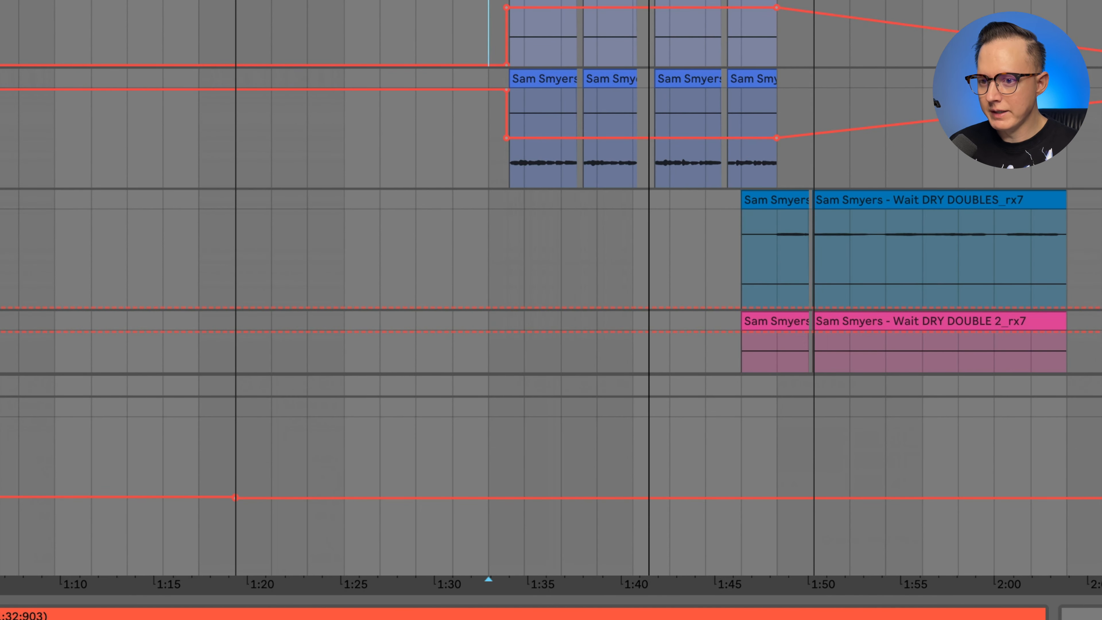
pyautogui.press('space')
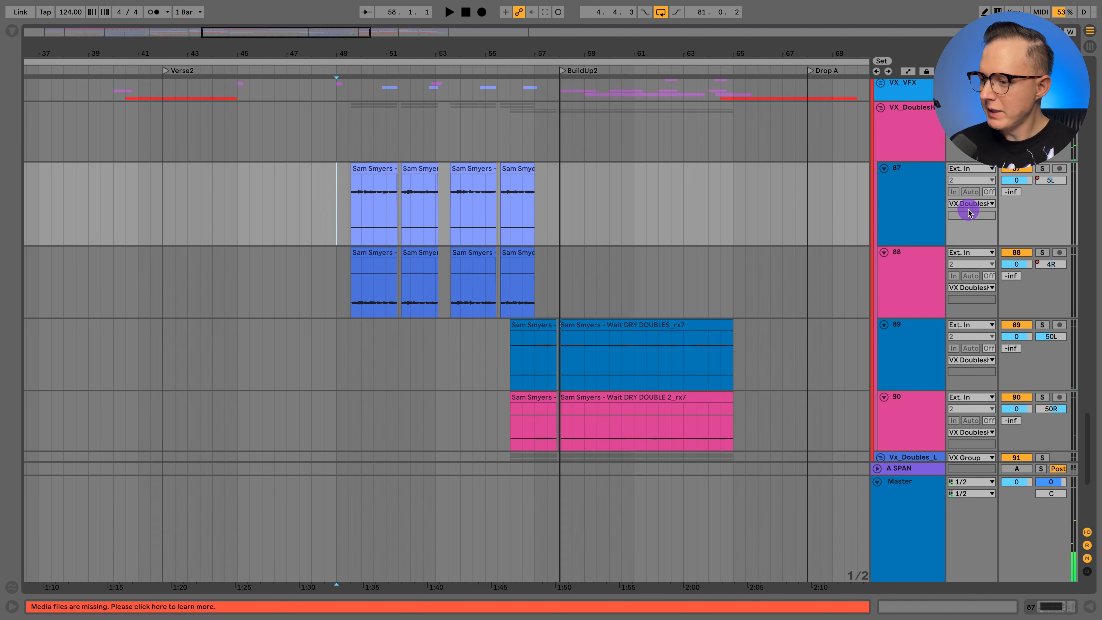
# - Fold VX_Group and unfold FX_Group to view its AlarmUpDown, reverse and white noise tracks across the whole song
pyautogui.scroll(-6, 950, 214)
pyautogui.click(878, 164)
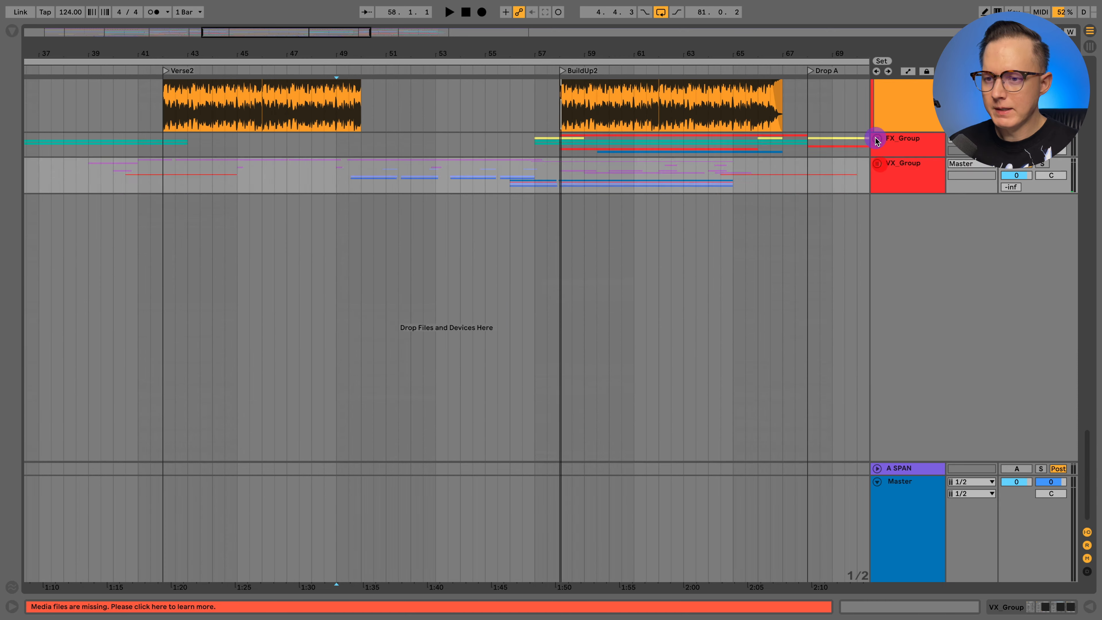
pyautogui.click(876, 139)
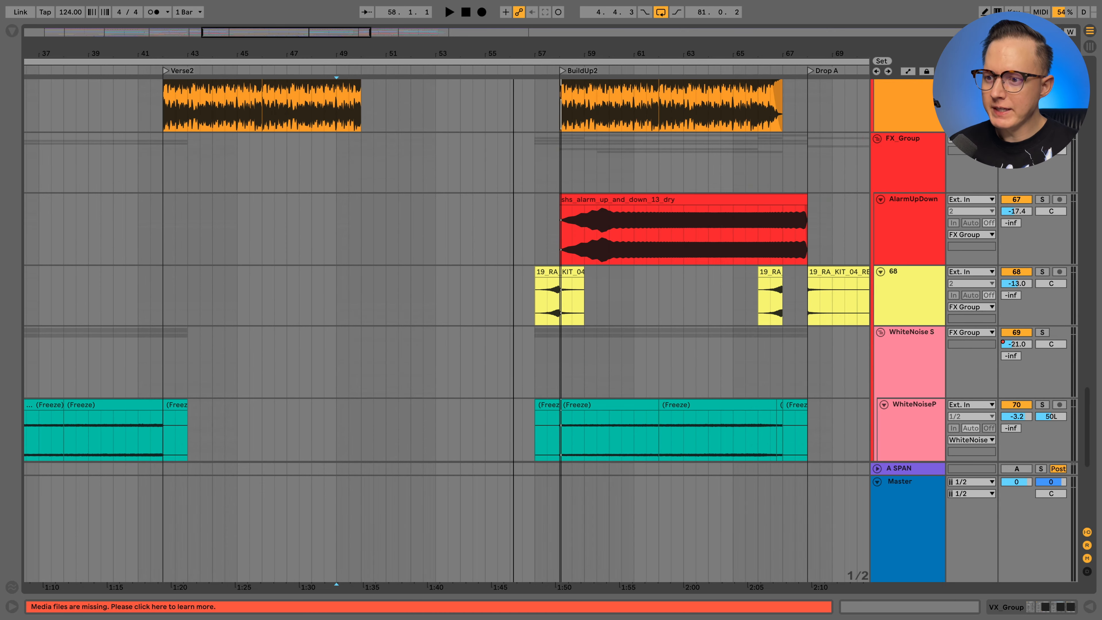
pyautogui.moveTo(408, 53); pyautogui.dragTo(428, 192)
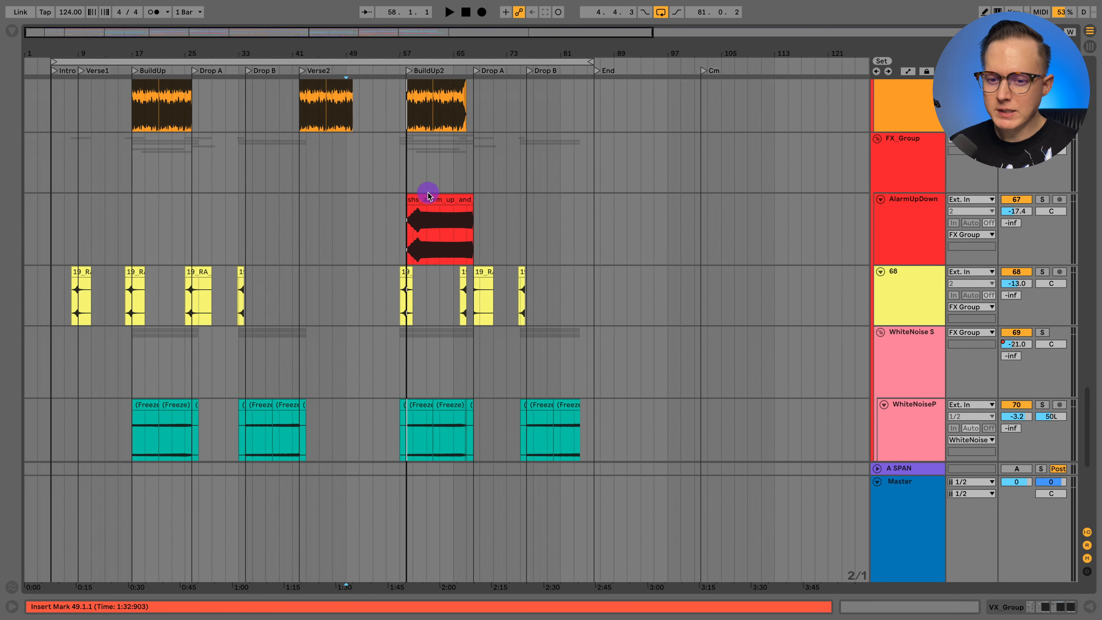
pyautogui.scroll(-2, 205, 285)
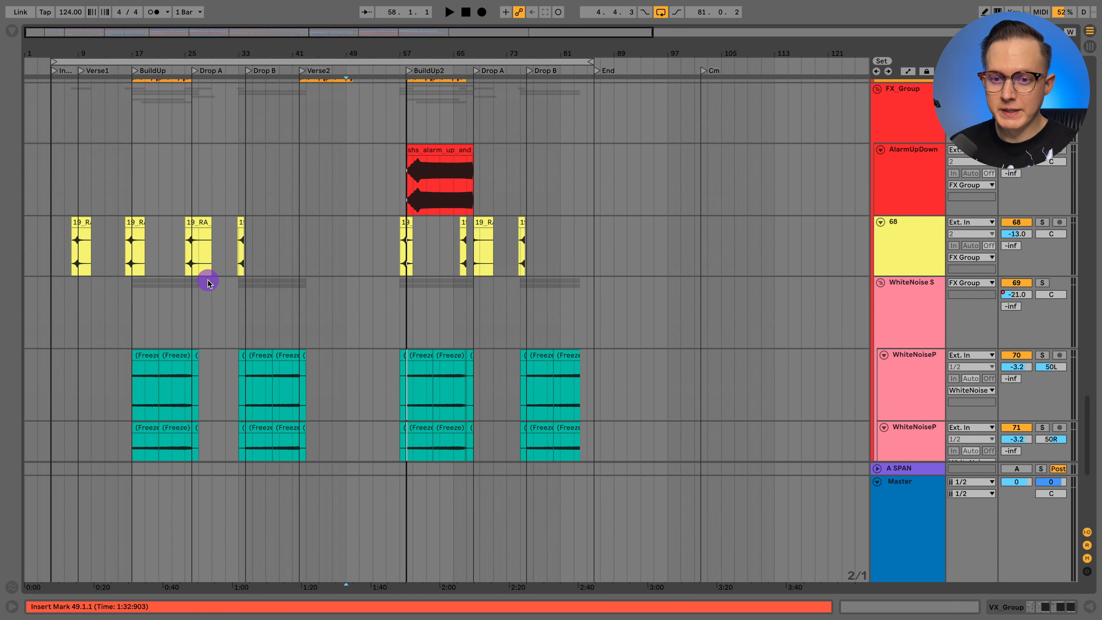
pyautogui.scroll(-2, 176, 262)
# - Set the insert marker on the white noise group's lane at bar 17, the start of BuildUp
pyautogui.click(143, 267)
pyautogui.scroll(-1, 141, 270)
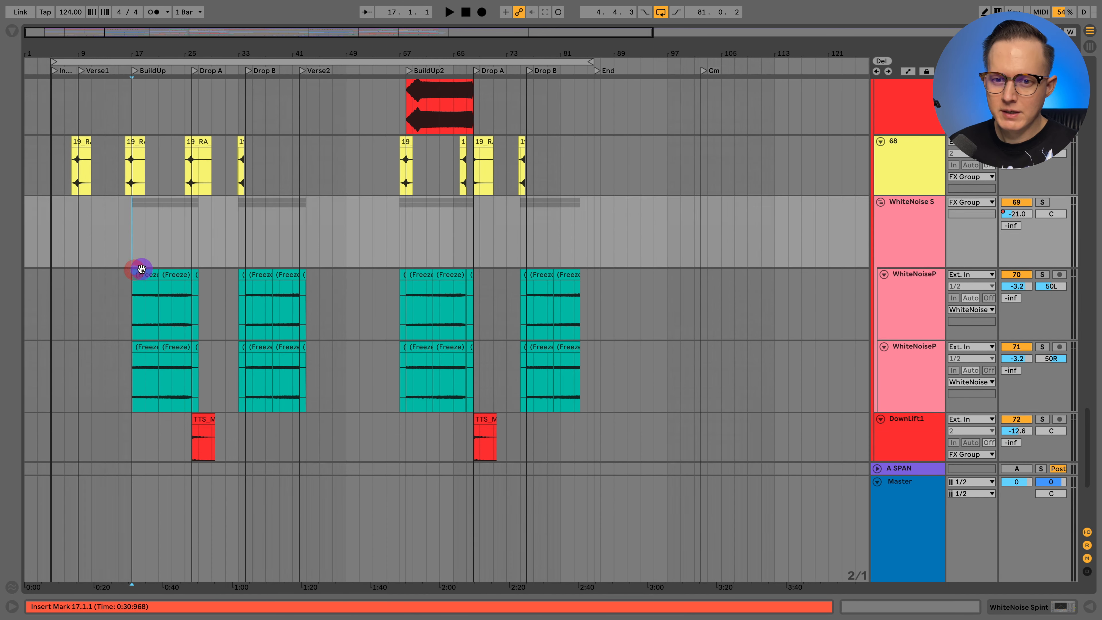
pyautogui.moveTo(126, 55); pyautogui.dragTo(141, 105)
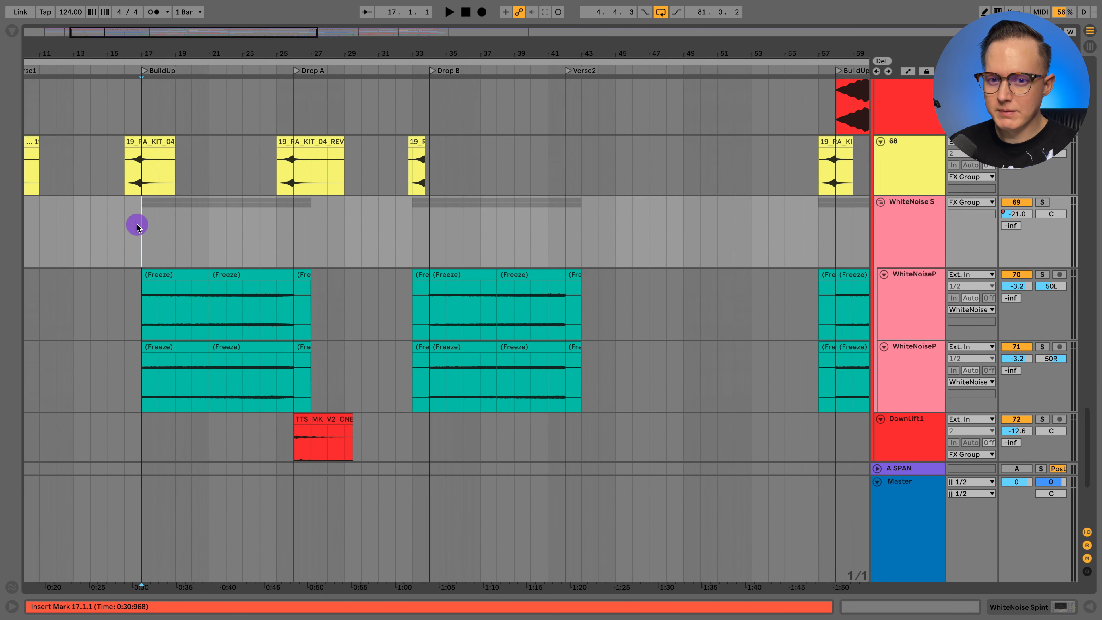
pyautogui.moveTo(207, 56); pyautogui.dragTo(213, 32)
pyautogui.scroll(4, 947, 189)
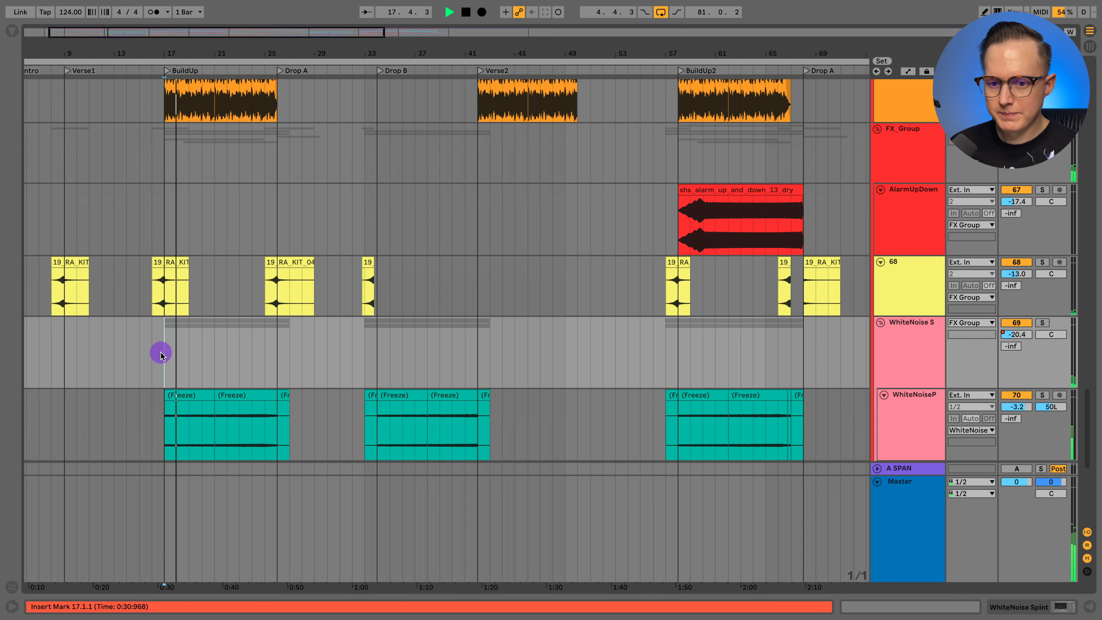
# - Play the FX_Group sounds from bar 17 in BuildUp and again from bar 62 in BuildUp2
pyautogui.scroll(-2, 163, 349)
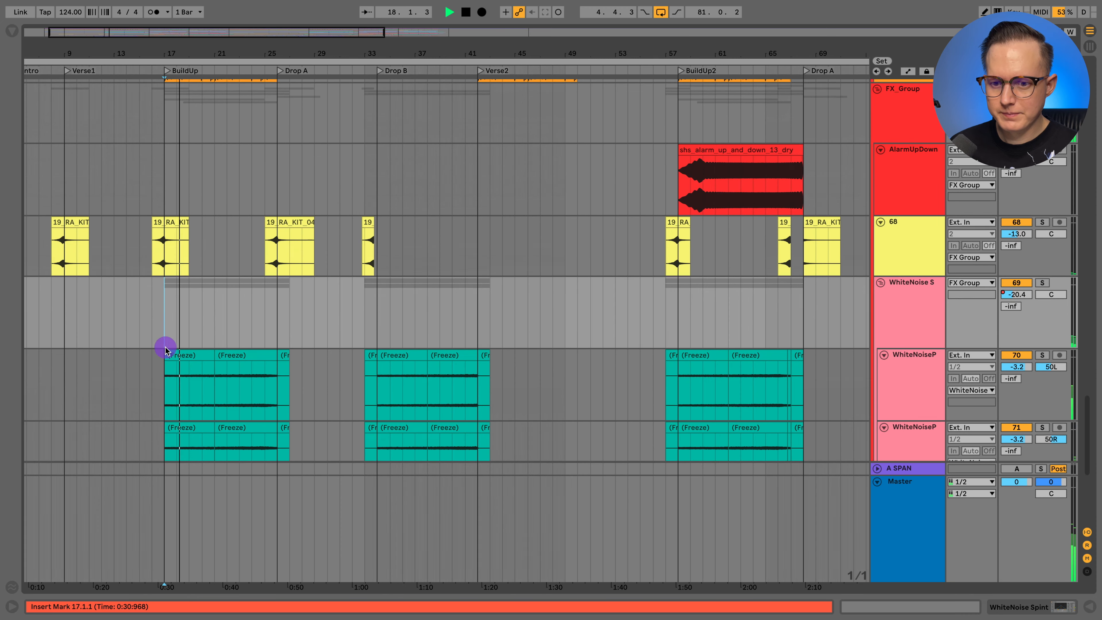
pyautogui.click(239, 315)
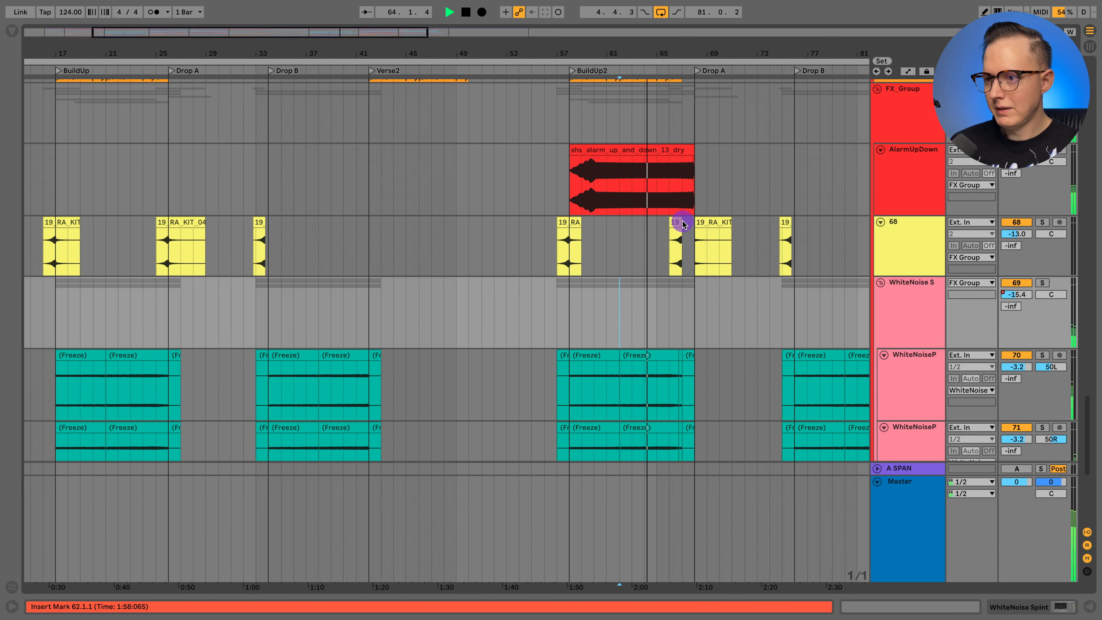
pyautogui.scroll(2, 833, 107)
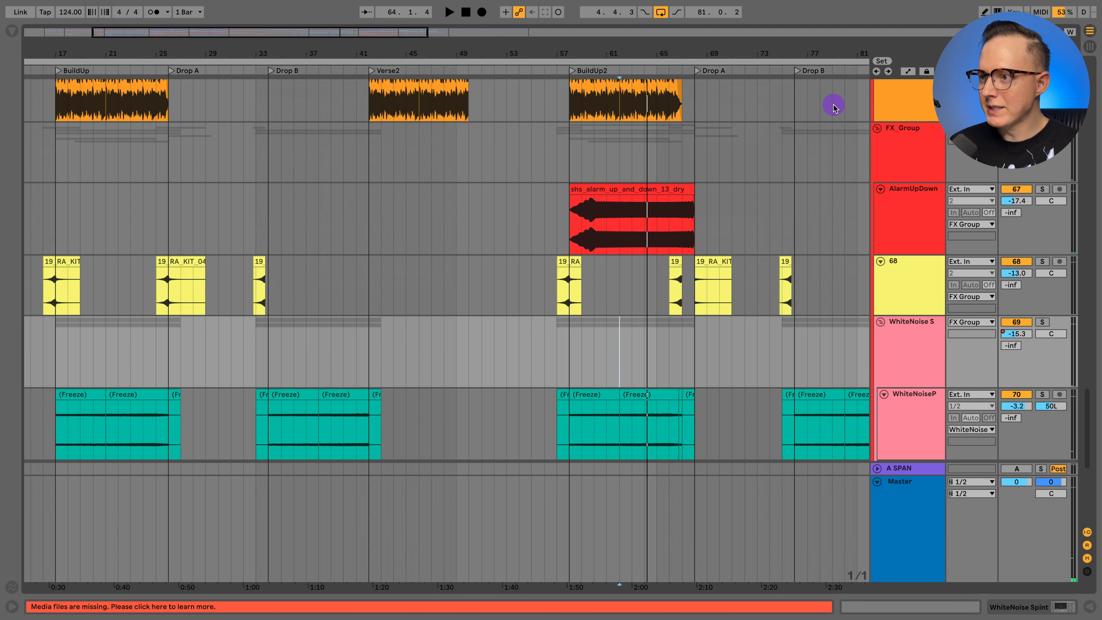
# - Look over the remaining FX_Group tracks down to ClapImpact across the whole song, view the group's devices, and fold the group
pyautogui.press('-')
pyautogui.press('-')
pyautogui.scroll(-6, 481, 191)
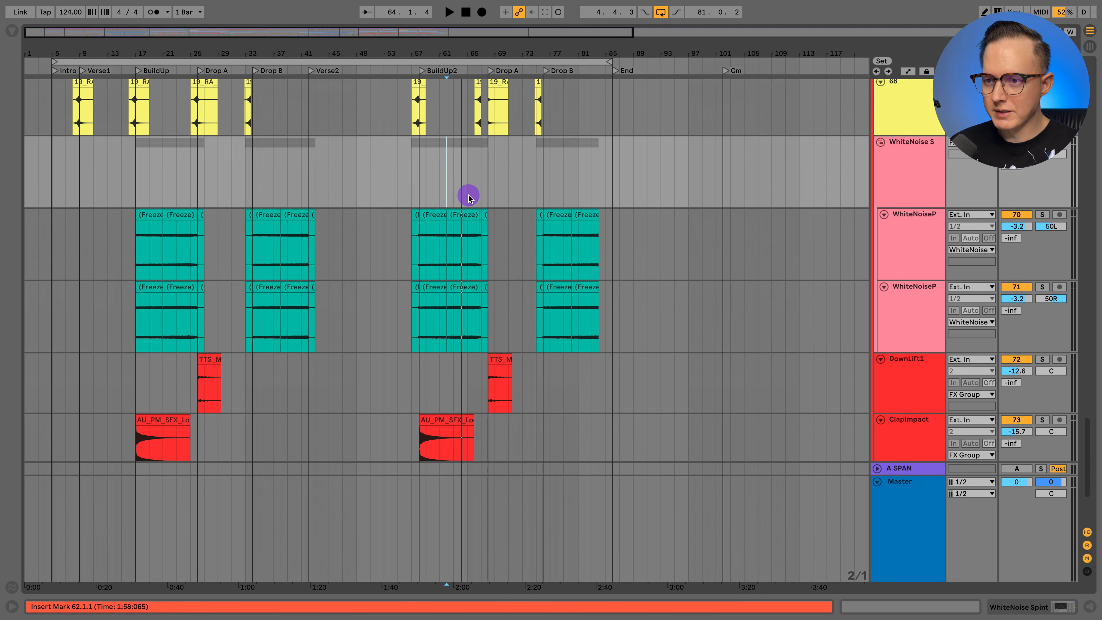
pyautogui.scroll(6, 468, 196)
pyautogui.click(895, 150)
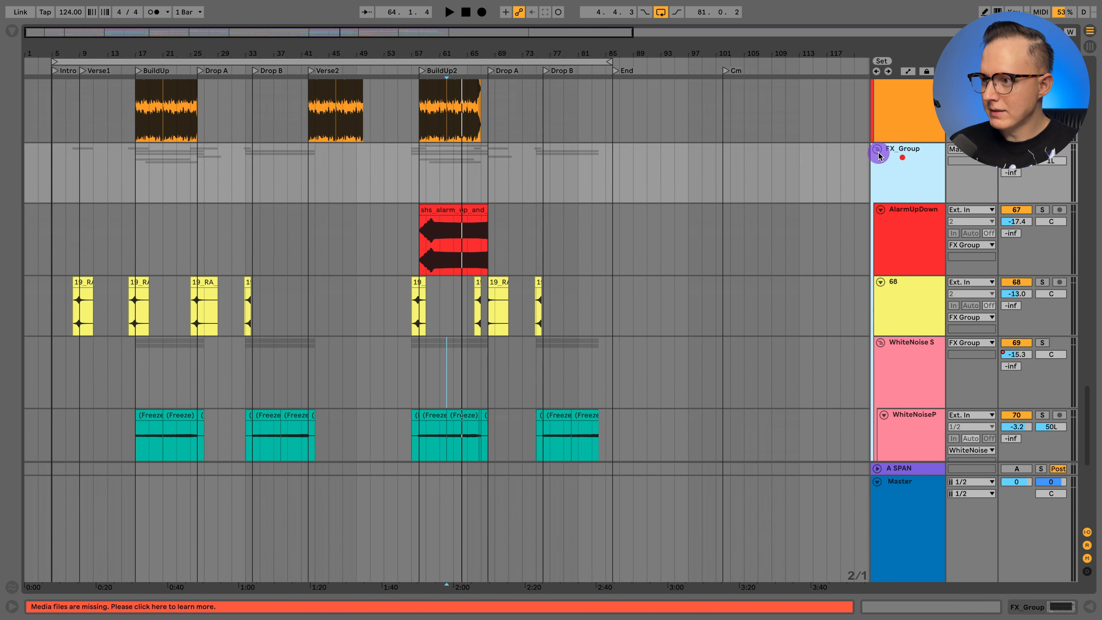
pyautogui.click(1024, 607)
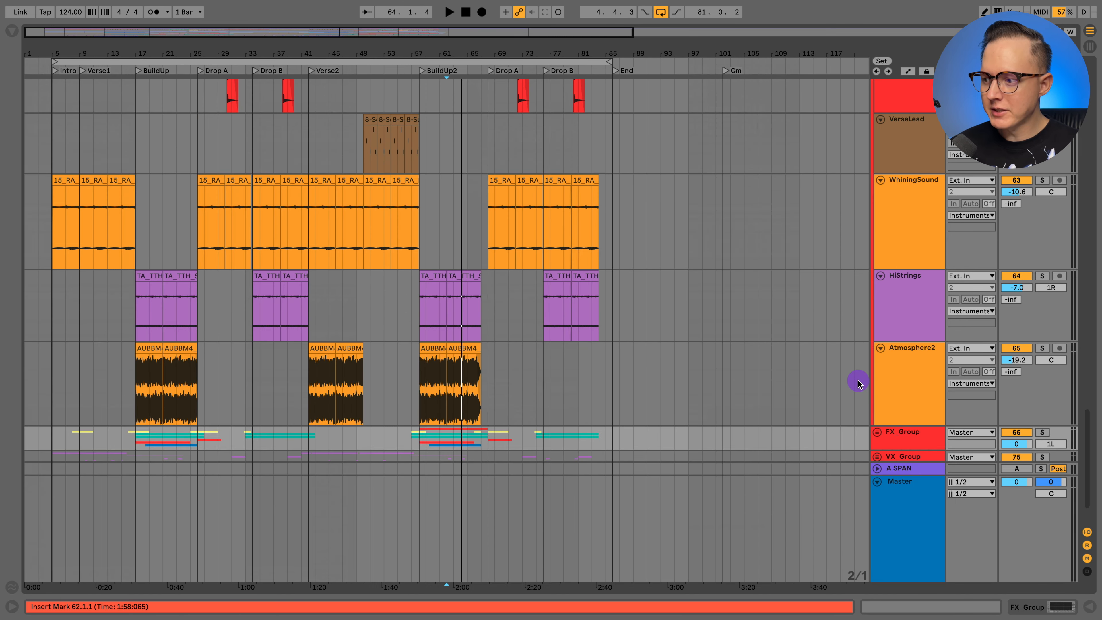
# - Solo the WhiningSound track and play it briefly from bar 9 in Verse1
pyautogui.click(898, 372)
pyautogui.click(915, 212)
pyautogui.scroll(2, 911, 213)
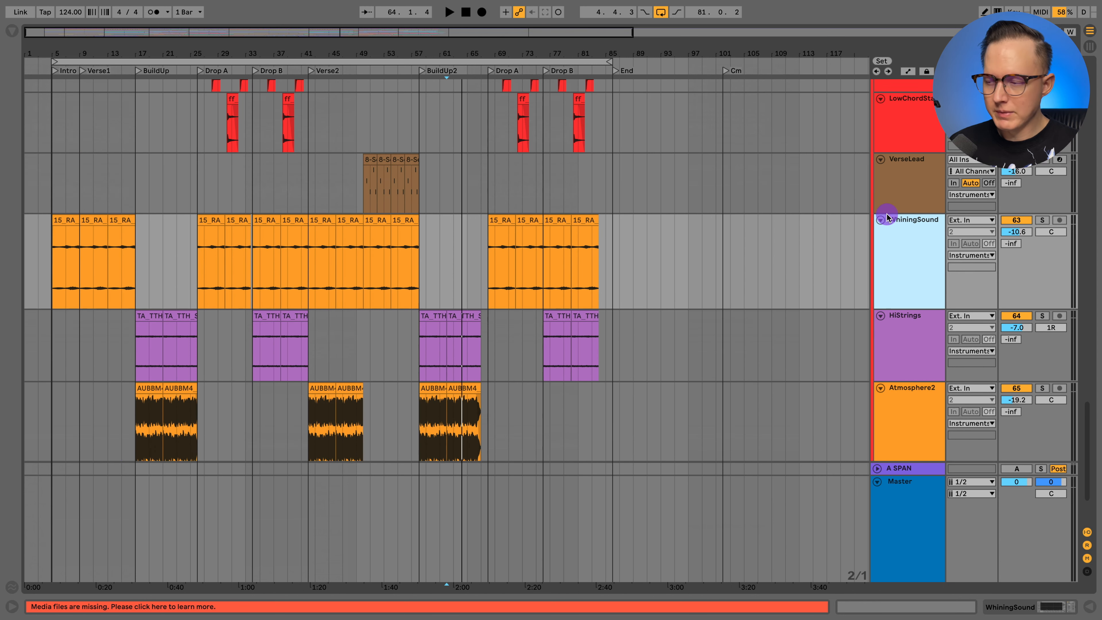
pyautogui.scroll(-2, 886, 217)
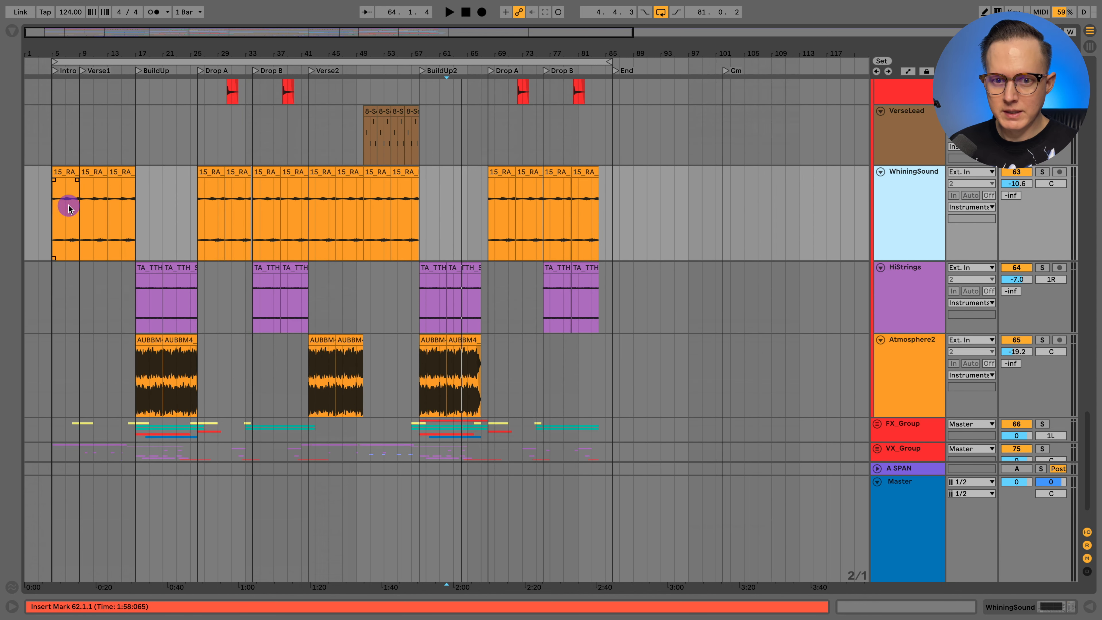
pyautogui.click(79, 206)
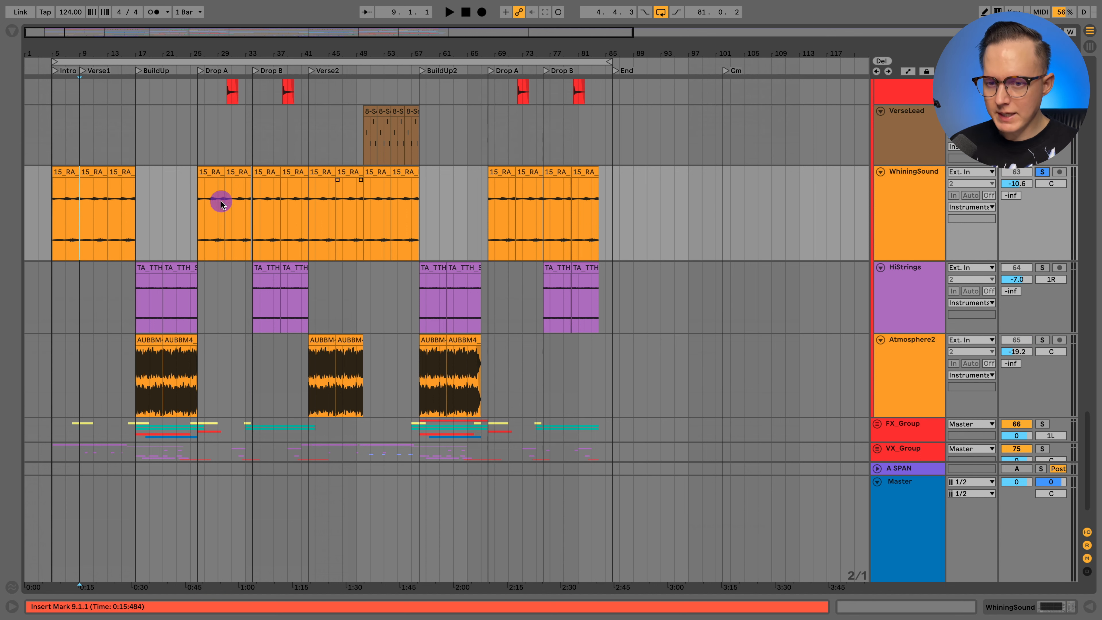
pyautogui.press('space')
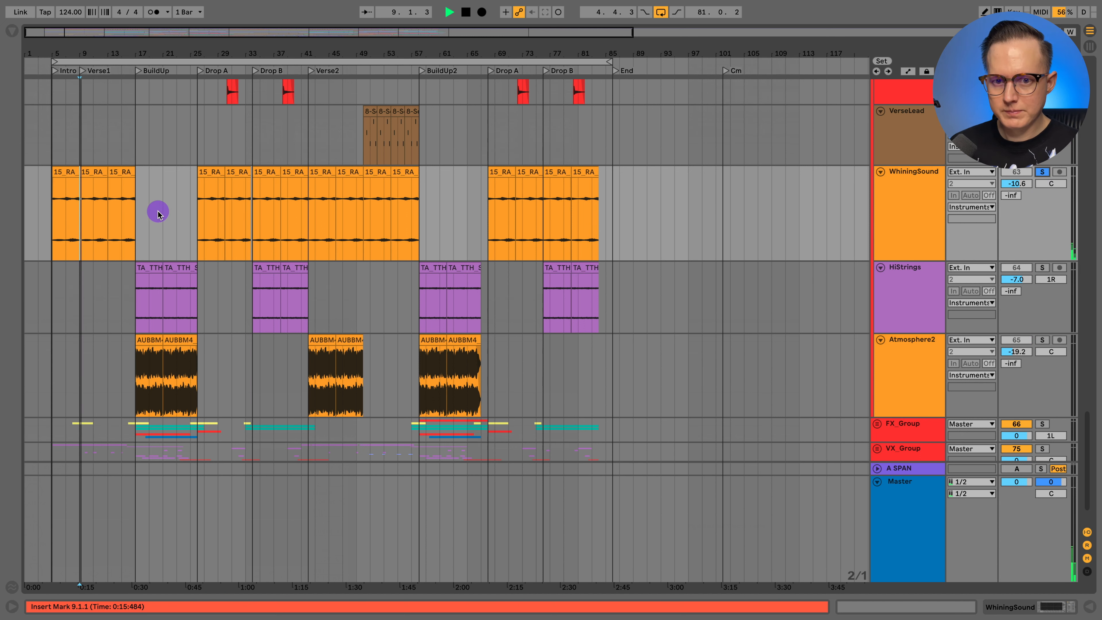
pyautogui.press('space')
# - Solo HiStrings and Atmosphere2 along with WhiningSound and play them from bar 17 in BuildUp
pyautogui.click(159, 307)
pyautogui.click(141, 307)
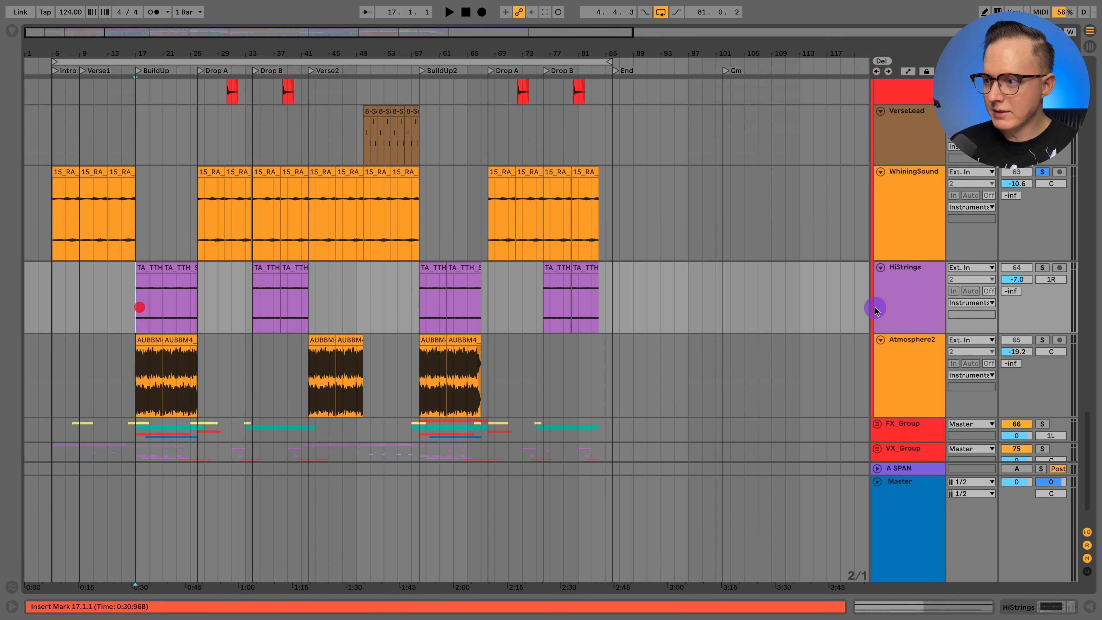
pyautogui.click(894, 299)
pyautogui.keyDown('shift'); pyautogui.click(915, 368); pyautogui.keyUp('shift')
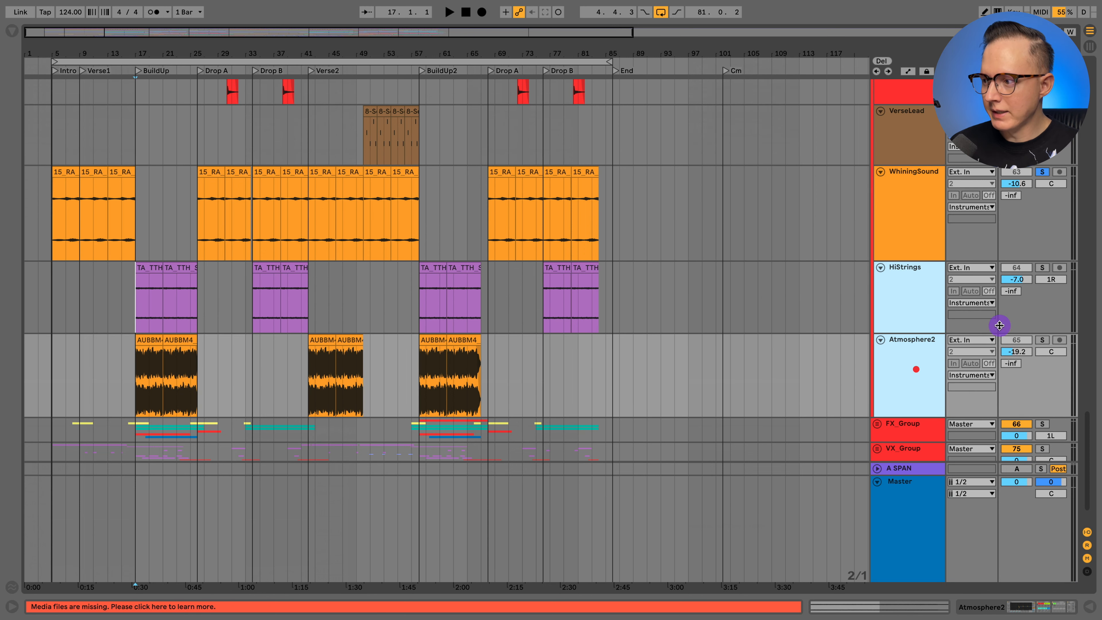
pyautogui.click(1043, 267)
pyautogui.press('space')
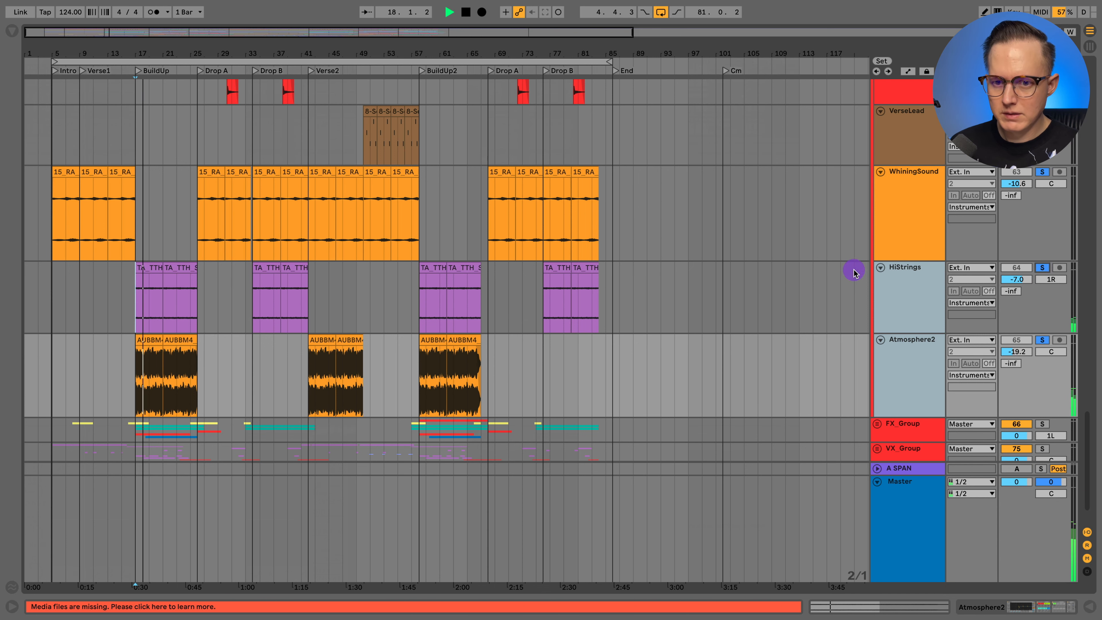
pyautogui.scroll(10, 135, 246)
pyautogui.scroll(10, 137, 249)
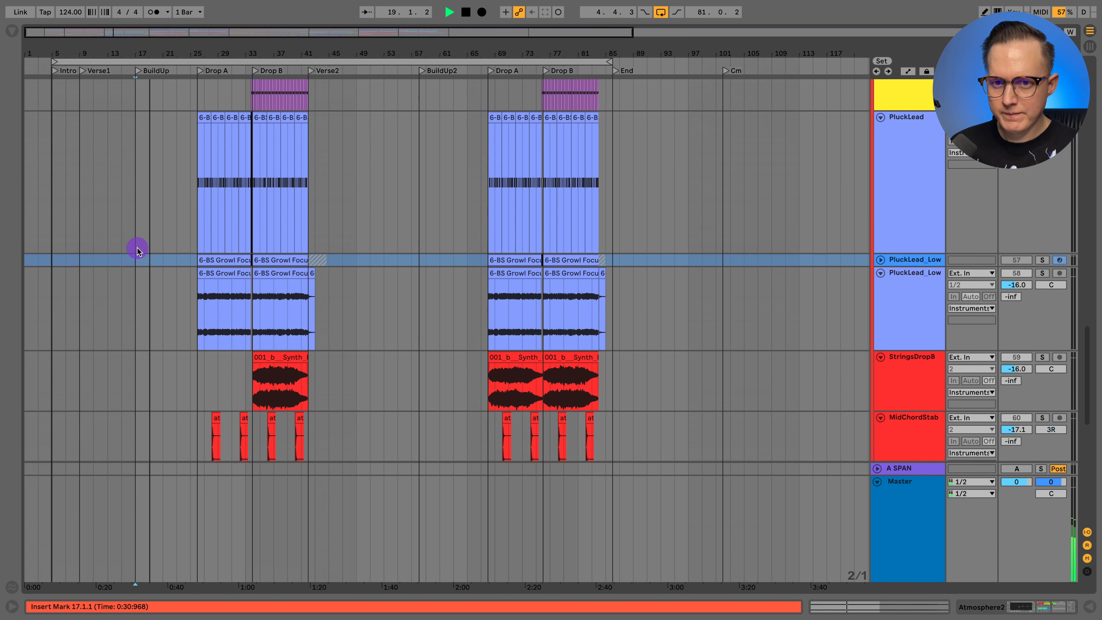
pyautogui.press('space')
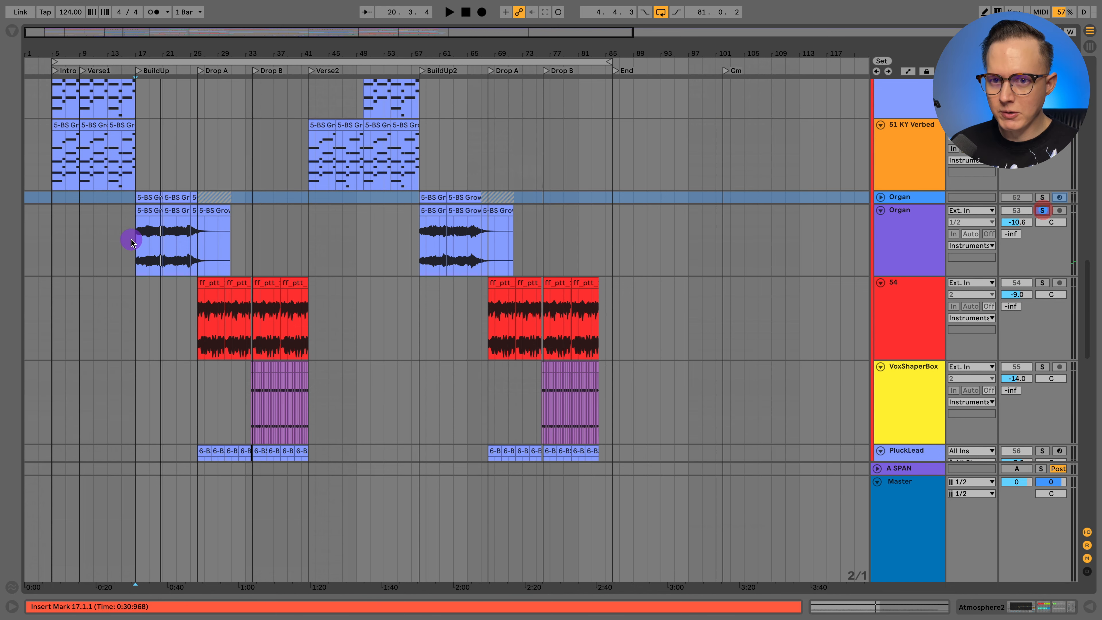
# - Play the soloed Organ audio track from bar 17 in BuildUp and show the automation lanes
pyautogui.click(135, 238)
pyautogui.moveTo(131, 48); pyautogui.dragTo(132, 55)
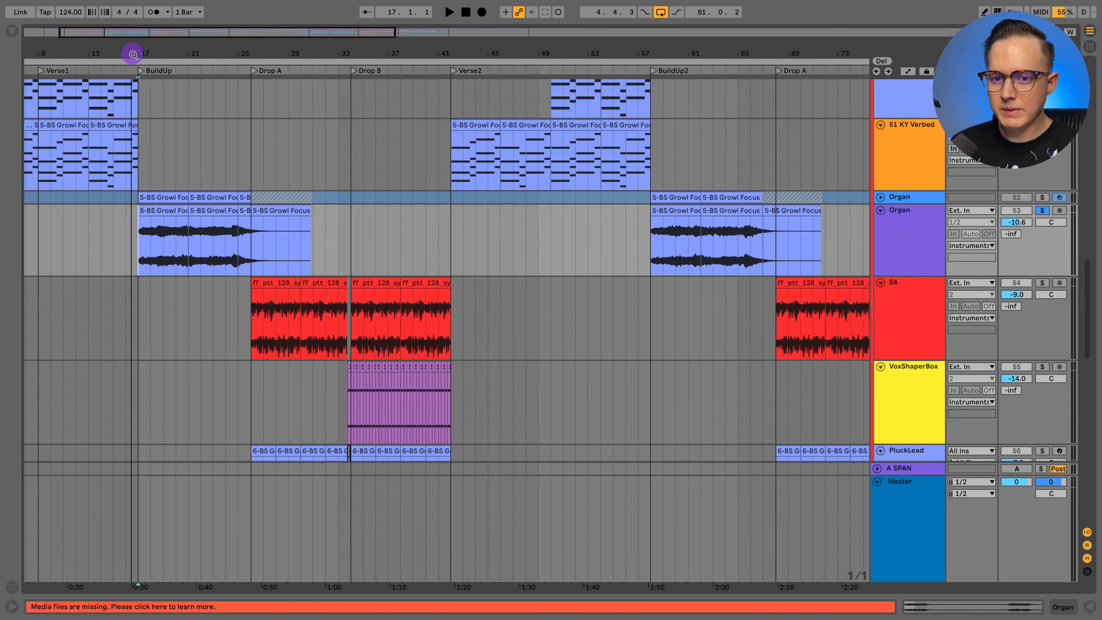
pyautogui.hscroll(-5, 209, 257)
pyautogui.hscroll(3, 217, 259)
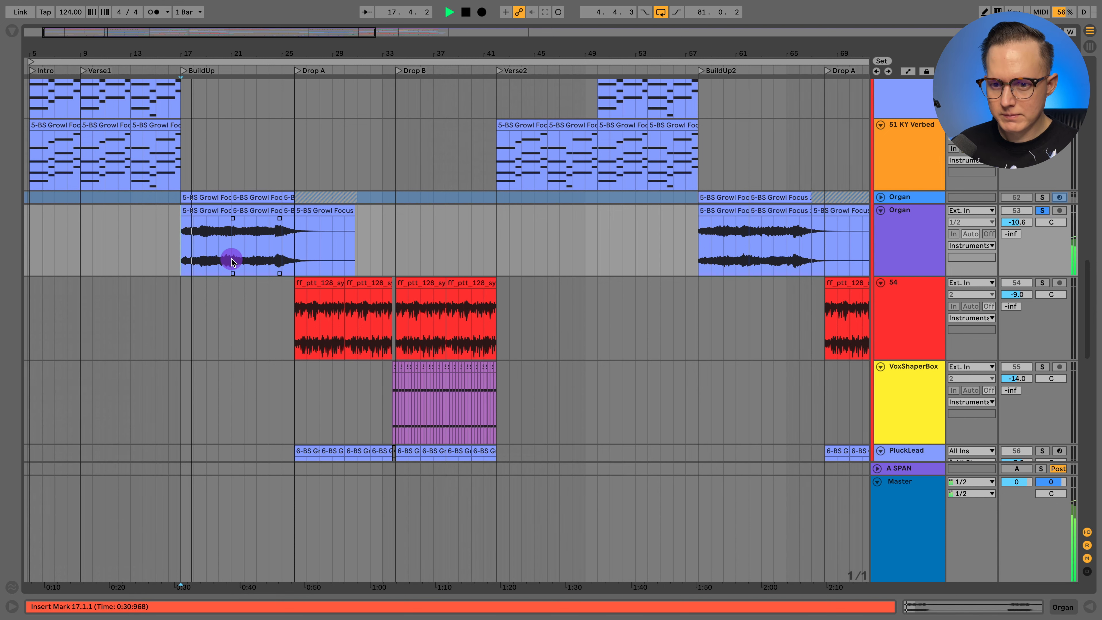
pyautogui.press('a')
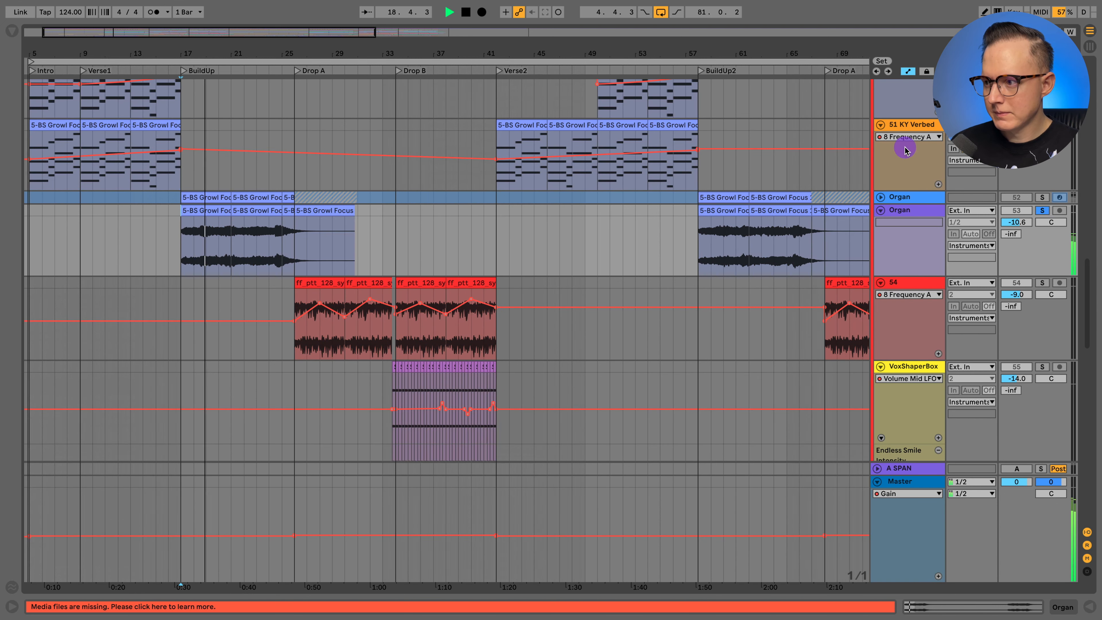
# - Unfold the frozen Organ MIDI track to view its notes, stop playback, hide the automation, and view the track's device chain
pyautogui.click(880, 197)
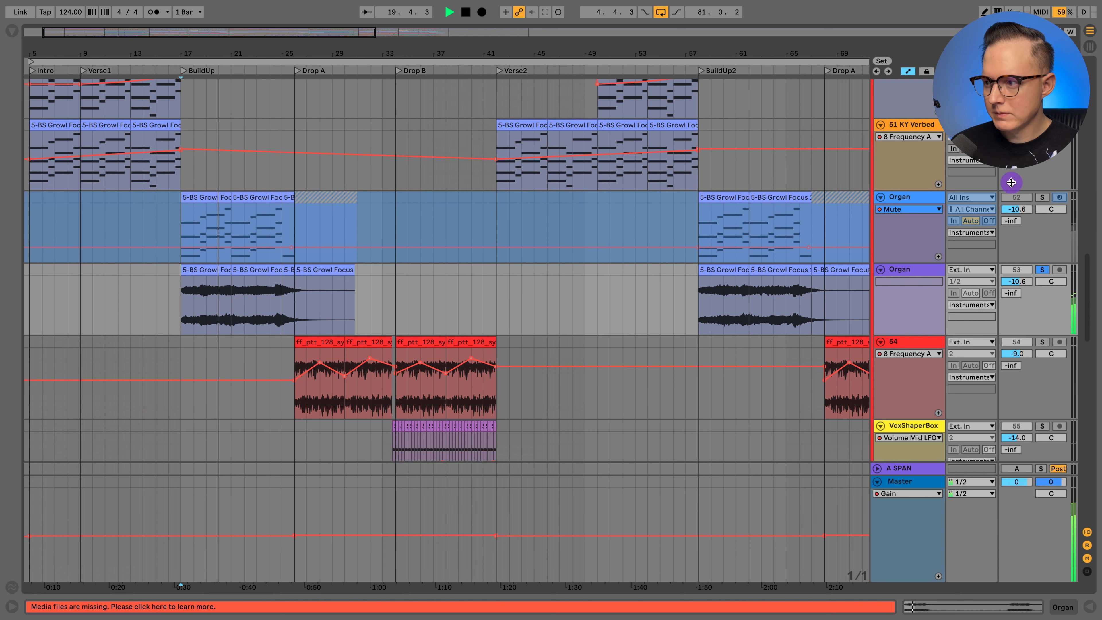
pyautogui.click(912, 209)
pyautogui.press('space')
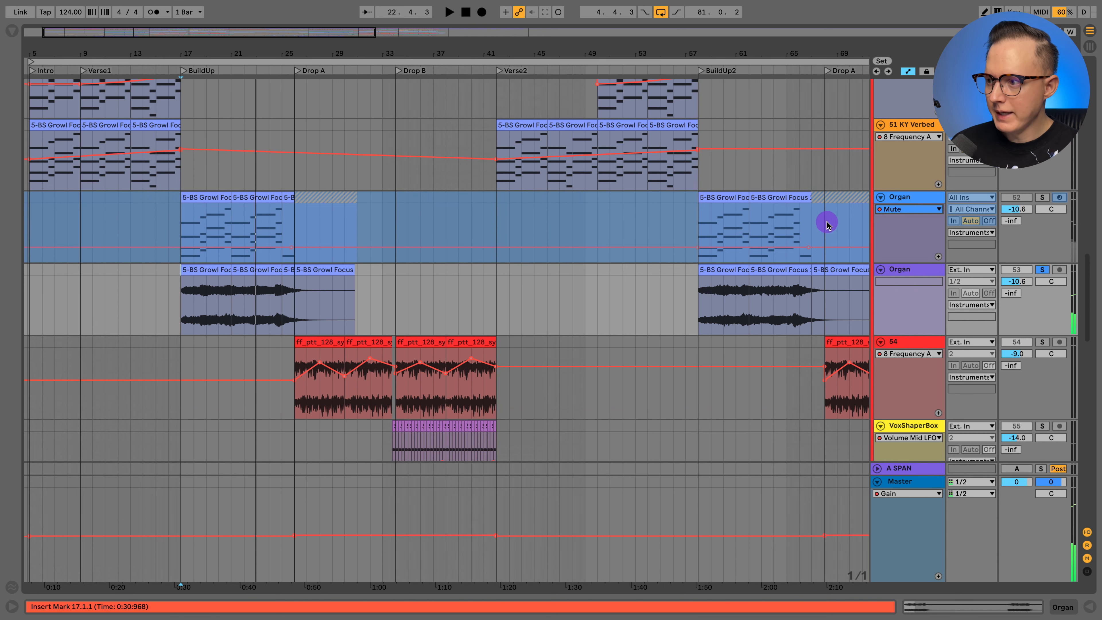
pyautogui.press('a')
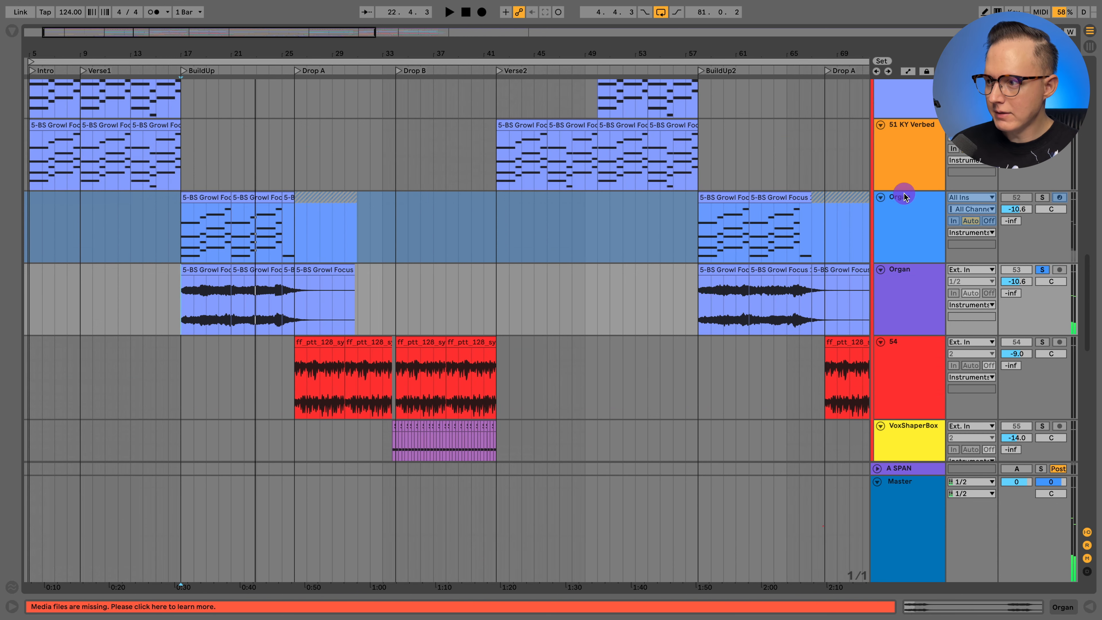
pyautogui.click(903, 194)
pyautogui.click(1008, 608)
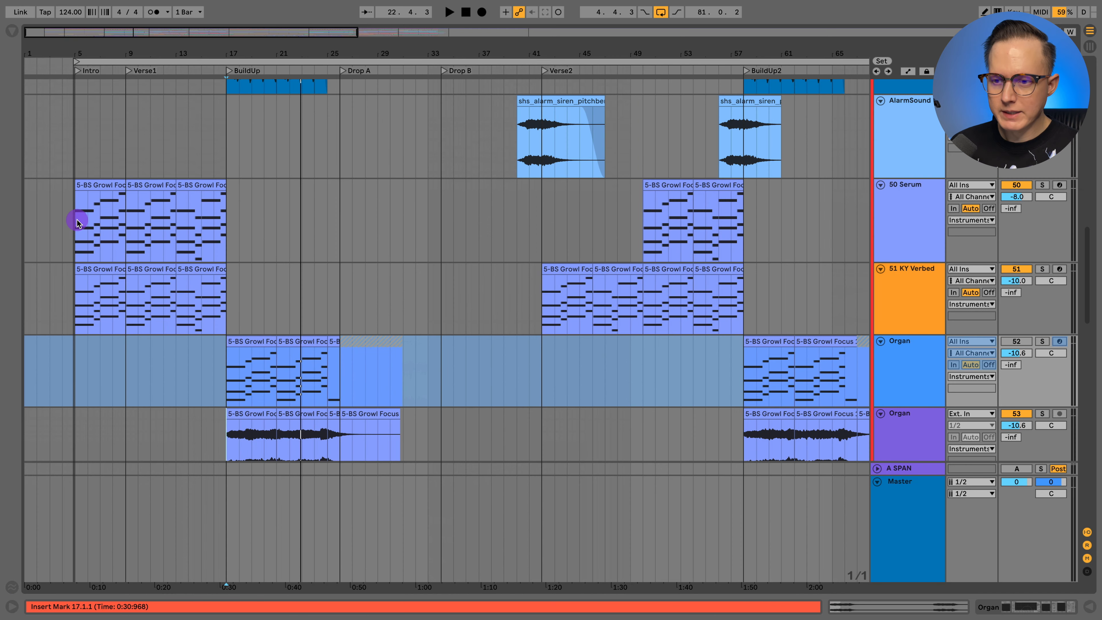
# - Solo the 50 Serum and 51 KY Verbed tracks together and play them from bar 9 in Verse1
pyautogui.click(77, 219)
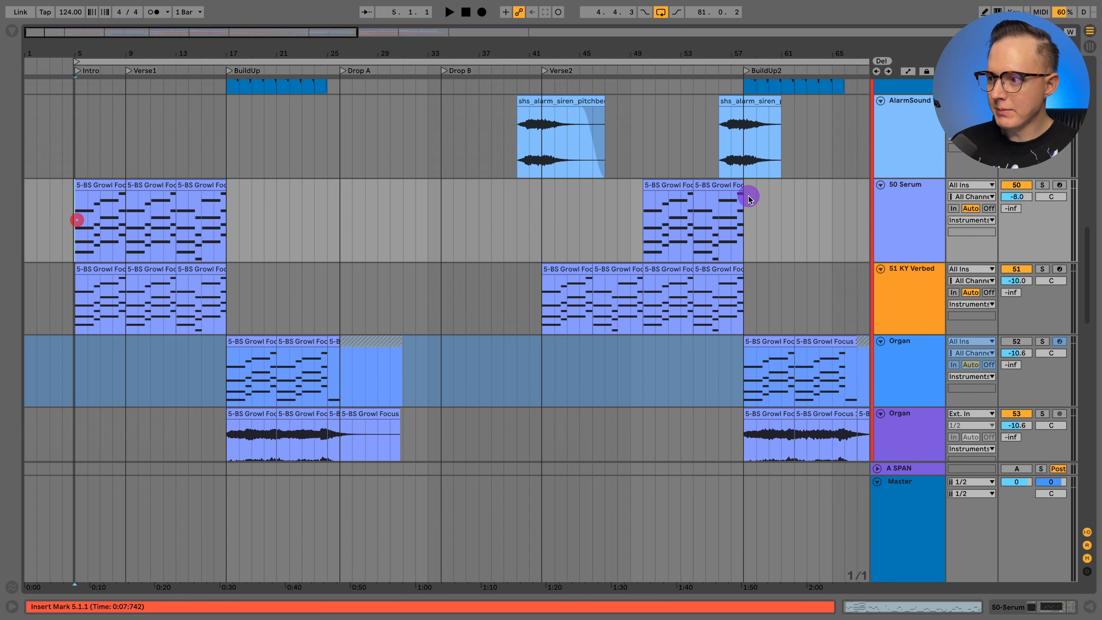
pyautogui.click(904, 224)
pyautogui.keyDown('shift'); pyautogui.click(916, 268); pyautogui.keyUp('shift')
pyautogui.click(1041, 185)
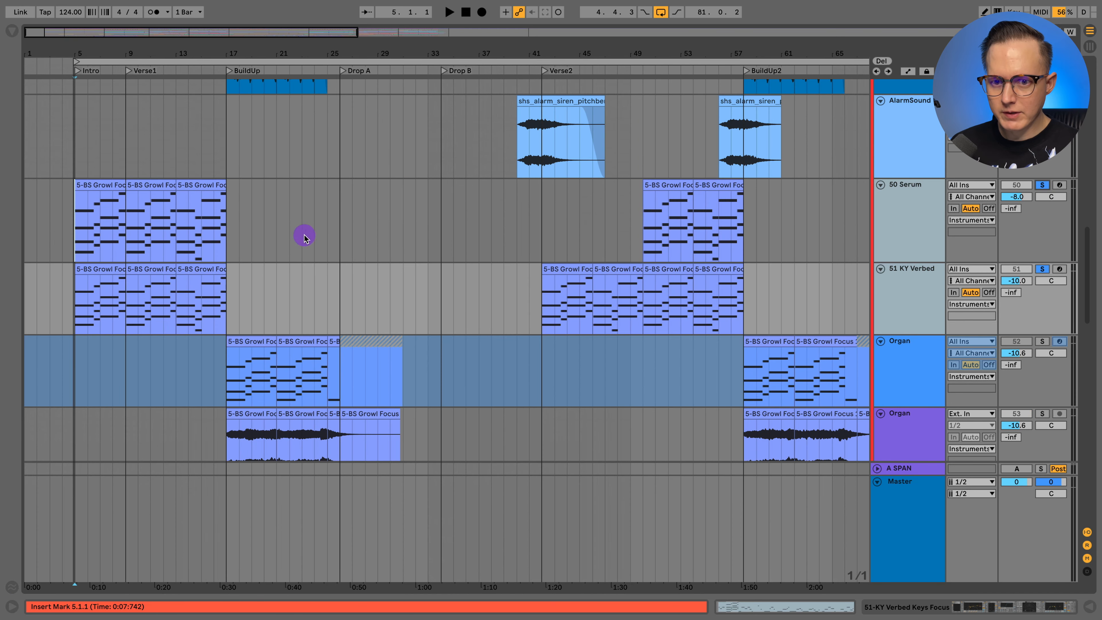
pyautogui.click(126, 227)
pyautogui.press('space')
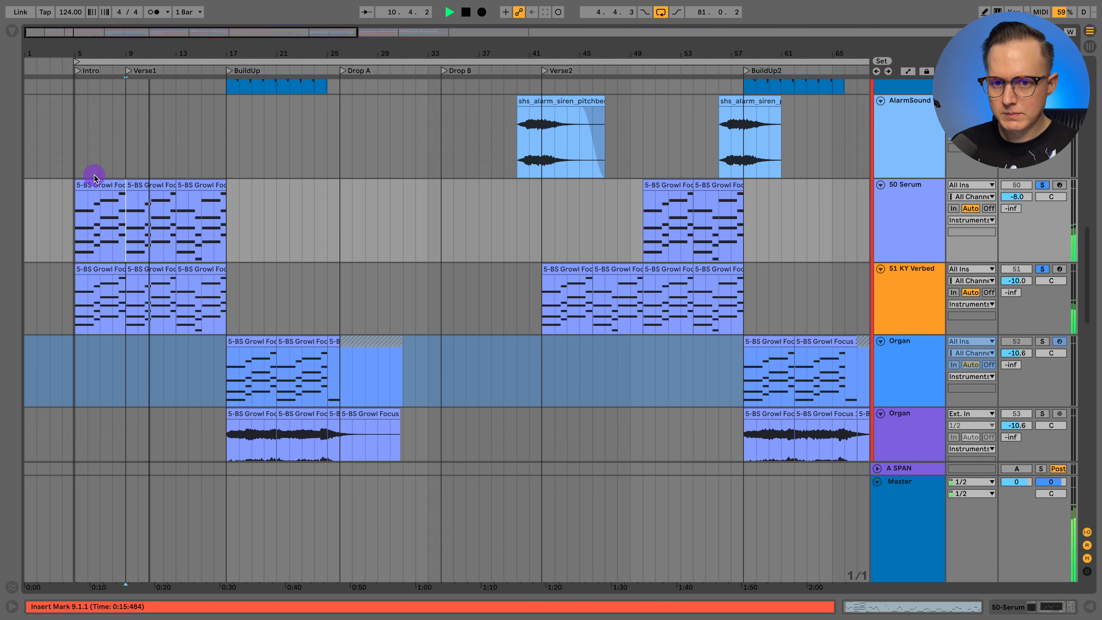
# - Open the 50 Serum clip at bar 9 and examine its chord notes in the piano roll during playback
pyautogui.doubleClick(144, 185)
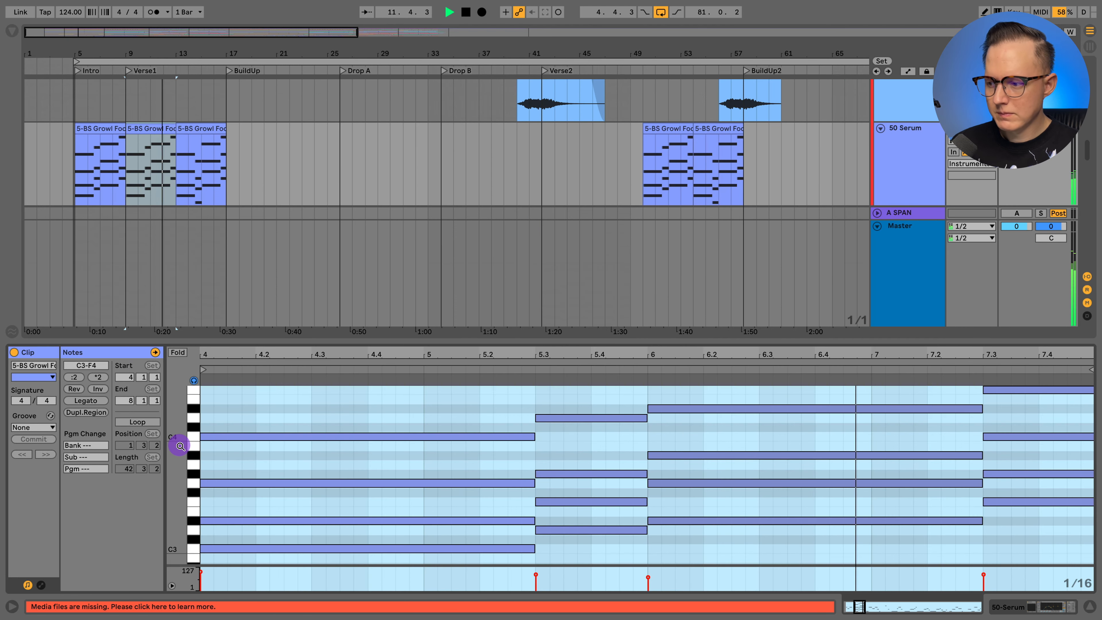
pyautogui.scroll(5, 385, 454)
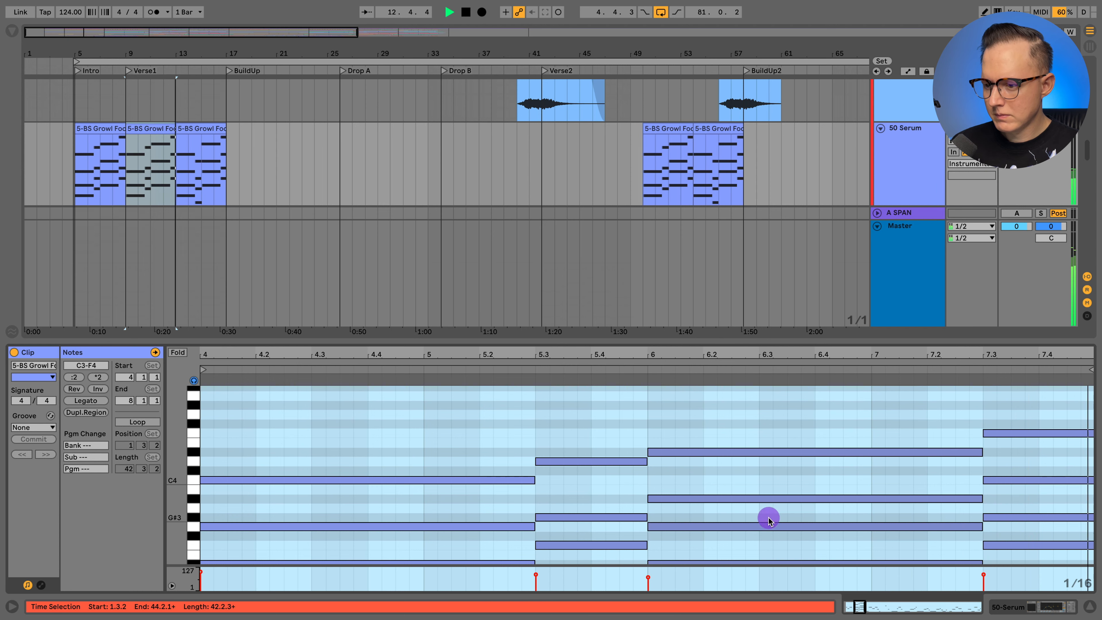
pyautogui.scroll(-5, 769, 519)
# - View the 50 Serum devices and the EQ Eight filter frequency automation leading into BuildUp, and stop playback
pyautogui.click(1035, 606)
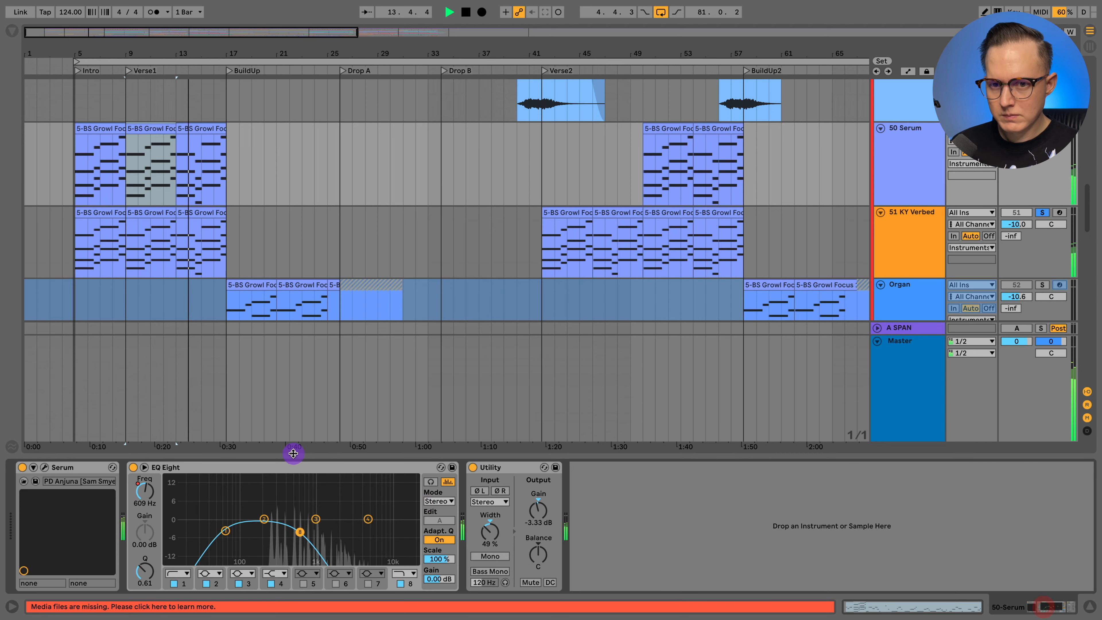
pyautogui.press('a')
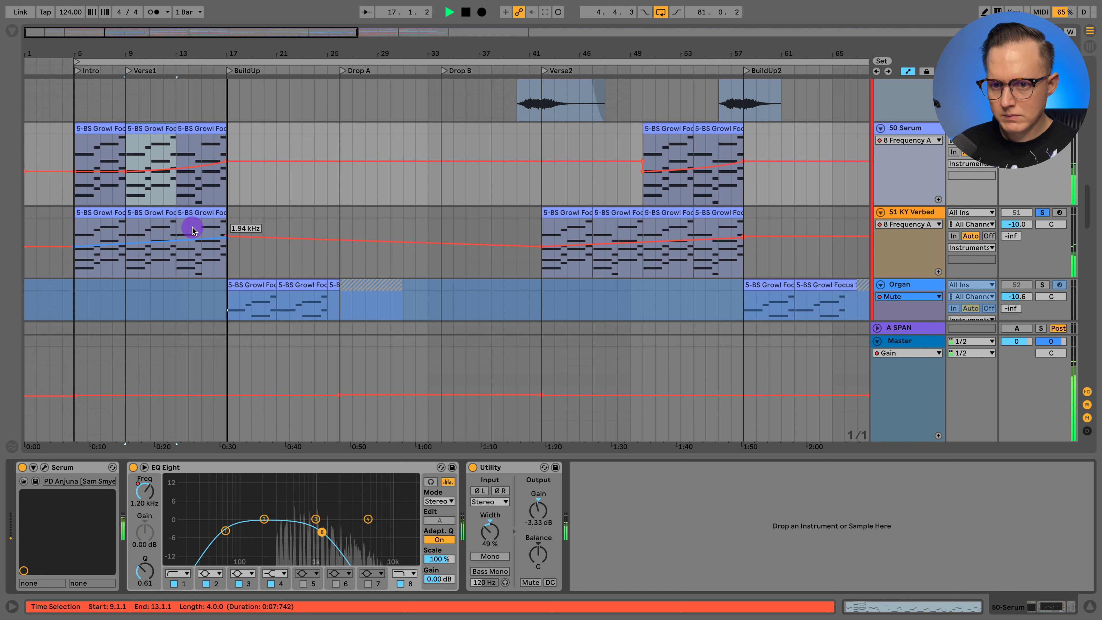
pyautogui.press('space')
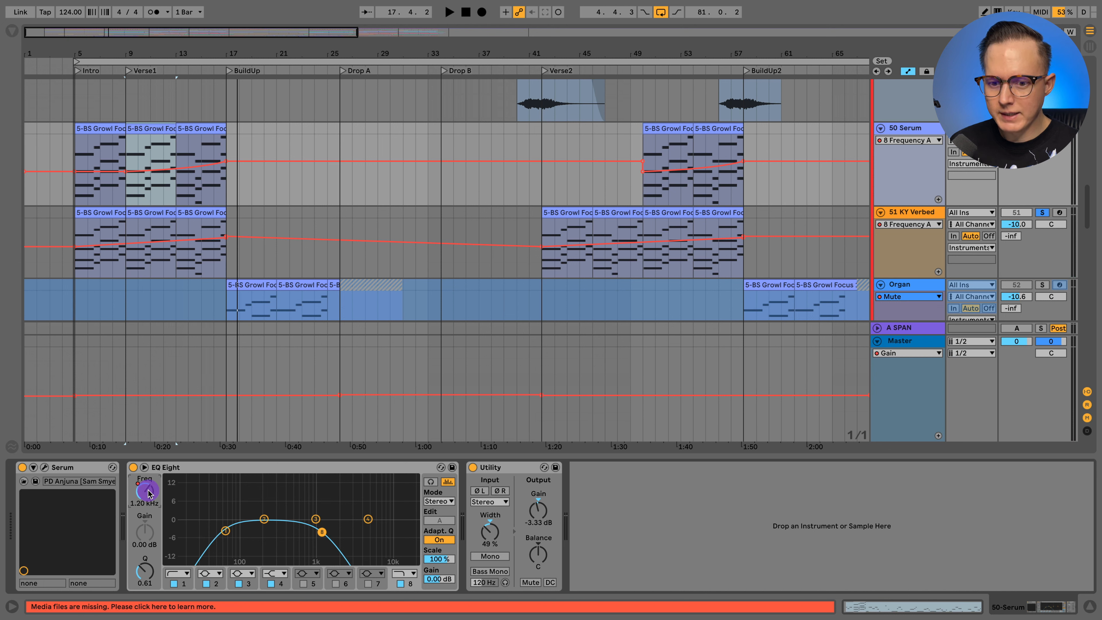
# - View the 51 KY Verbed device chain, clear the solos, play the full mix from bar 9, and hide the devices
pyautogui.click(127, 259)
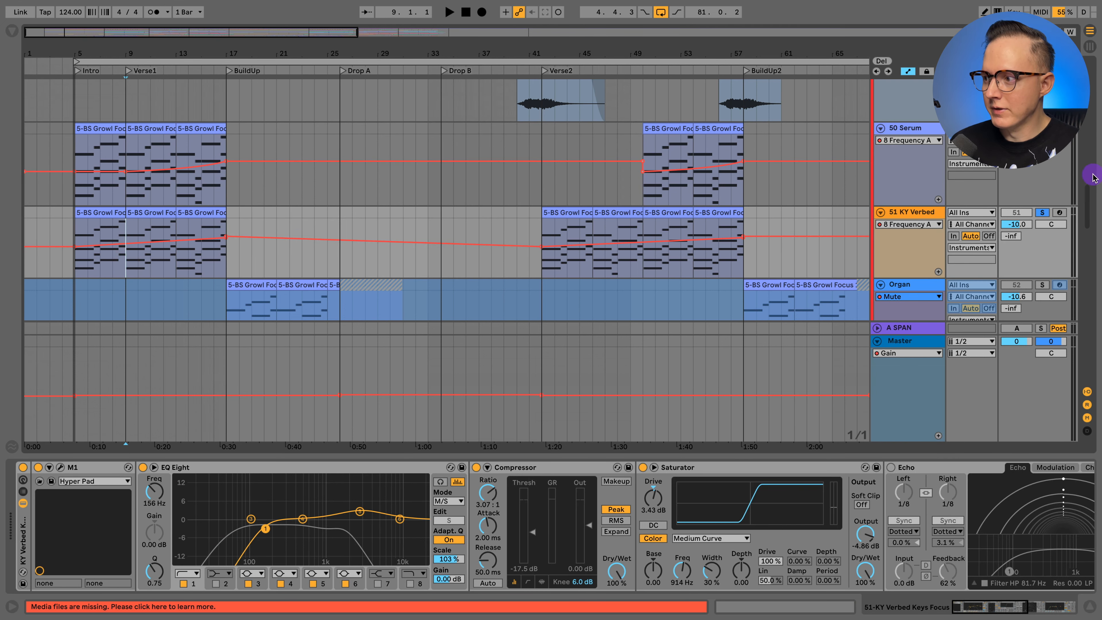
pyautogui.click(1040, 213)
pyautogui.press('space')
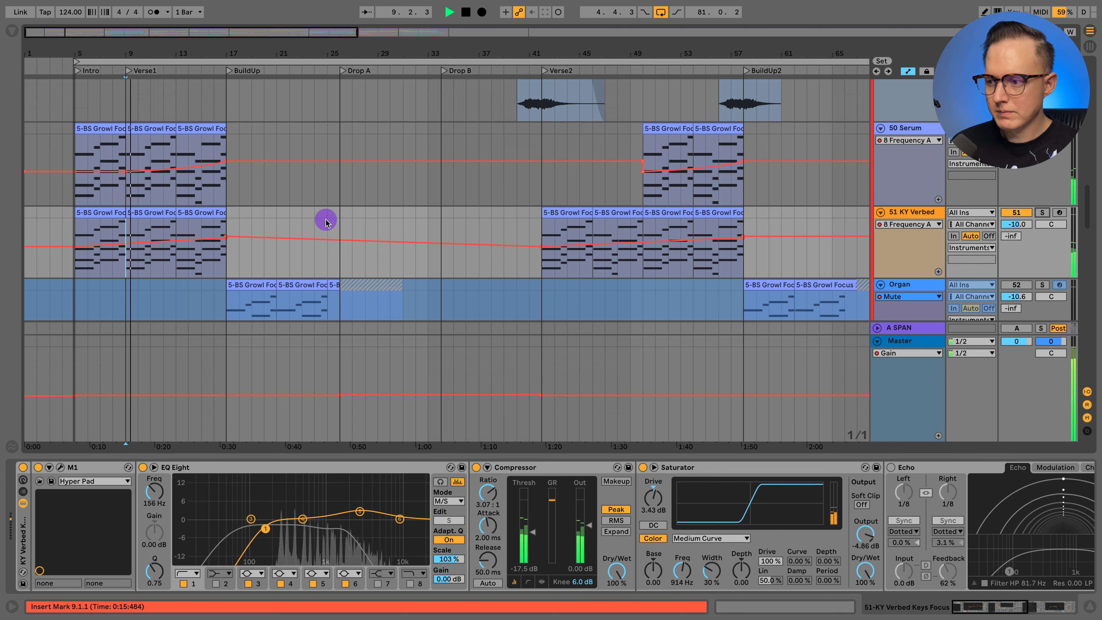
pyautogui.click(1080, 606)
# - Survey the instrument tracks and their automation during playback, and fold the frozen 45 Prophet V3 track
pyautogui.scroll(-10, 238, 374)
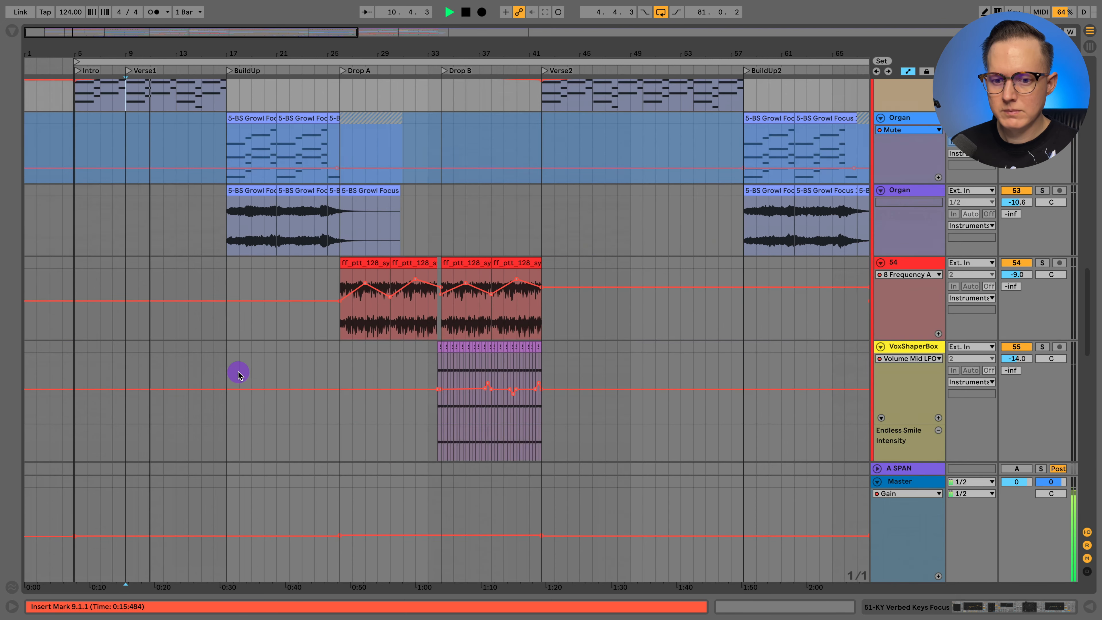
pyautogui.scroll(-10, 235, 375)
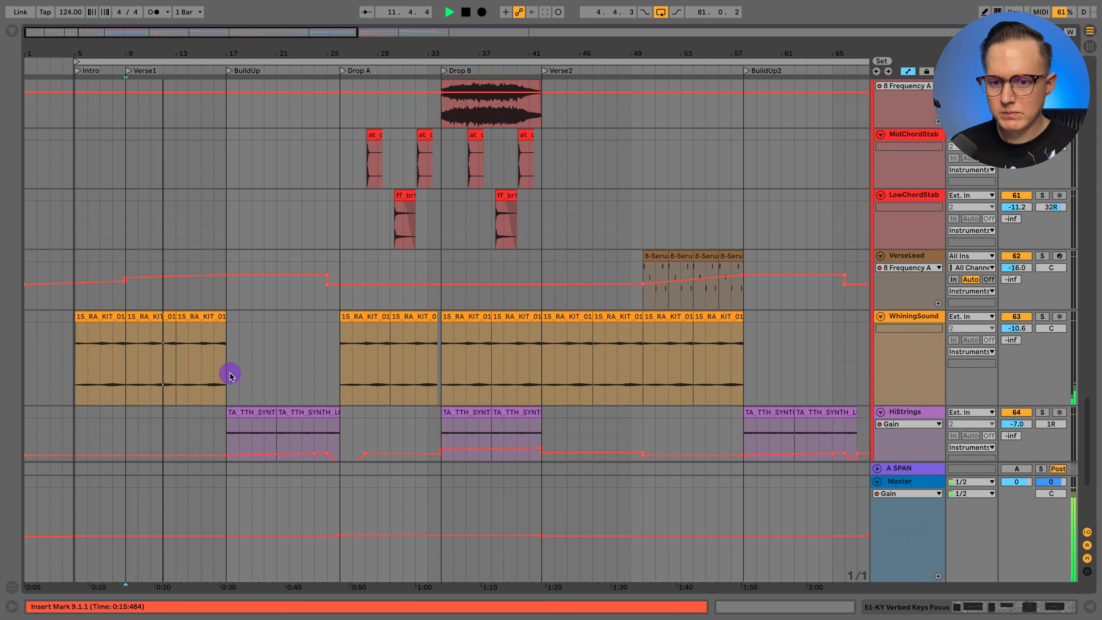
pyautogui.scroll(15, 230, 374)
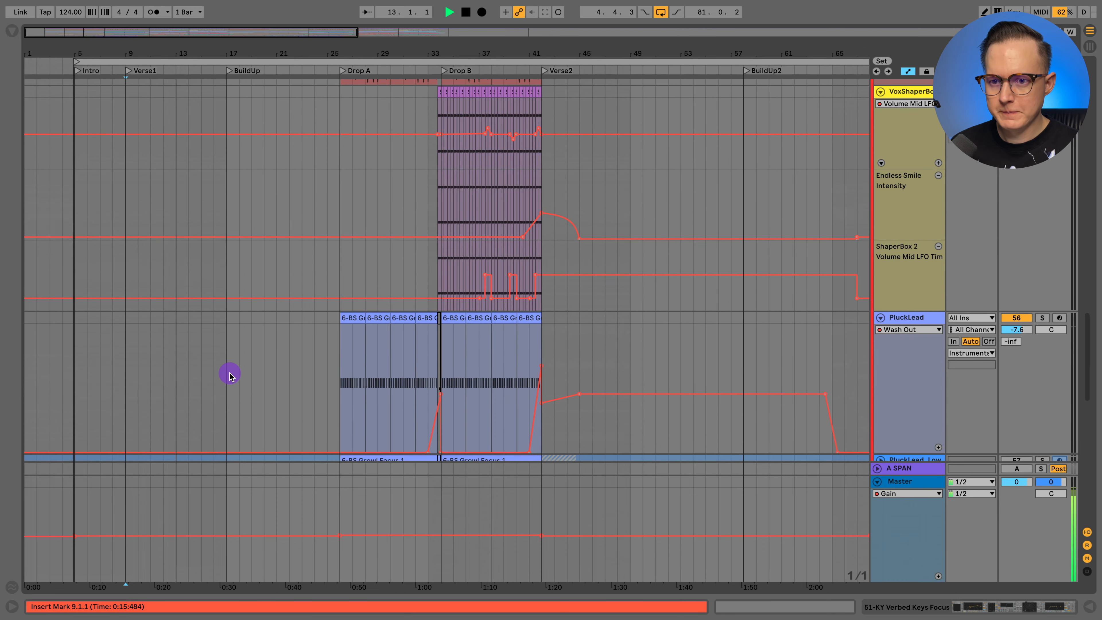
pyautogui.scroll(8, 230, 375)
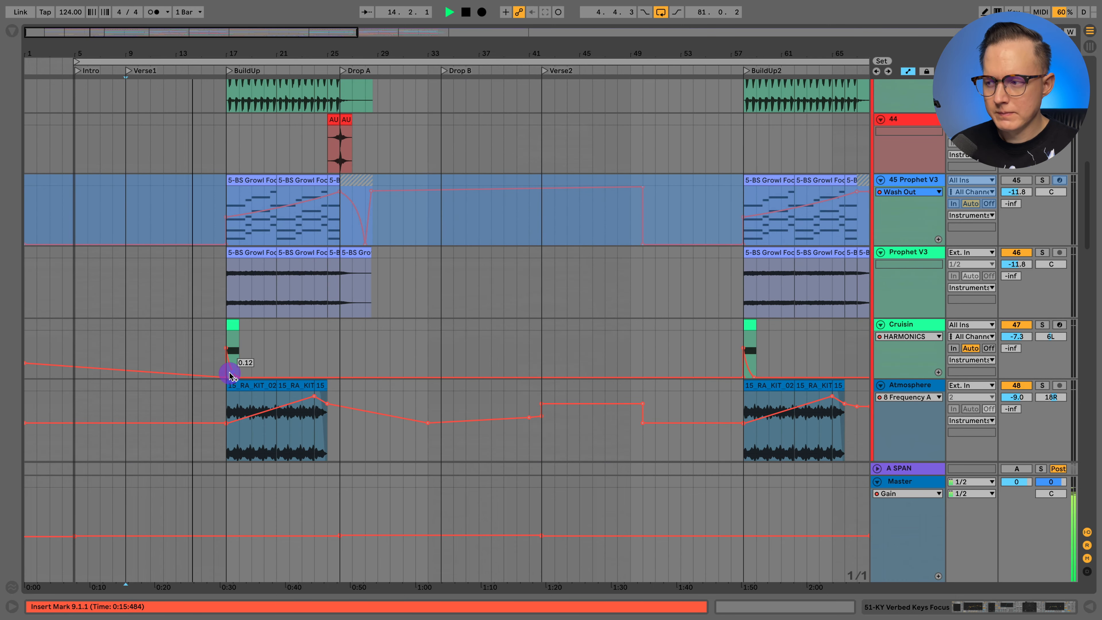
pyautogui.click(880, 180)
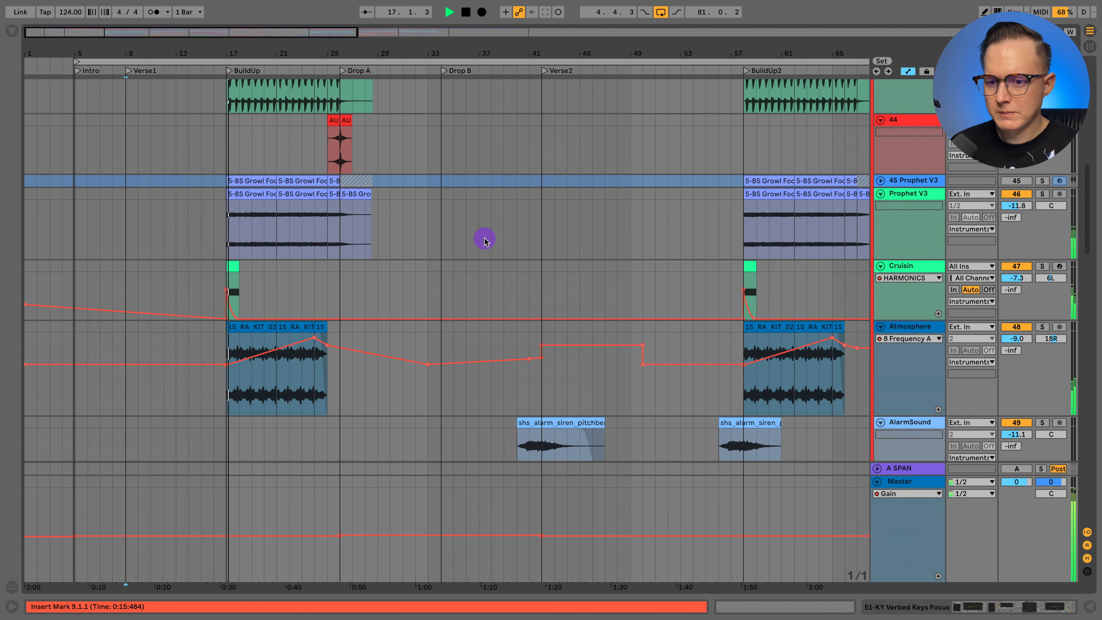
pyautogui.scroll(1, 485, 237)
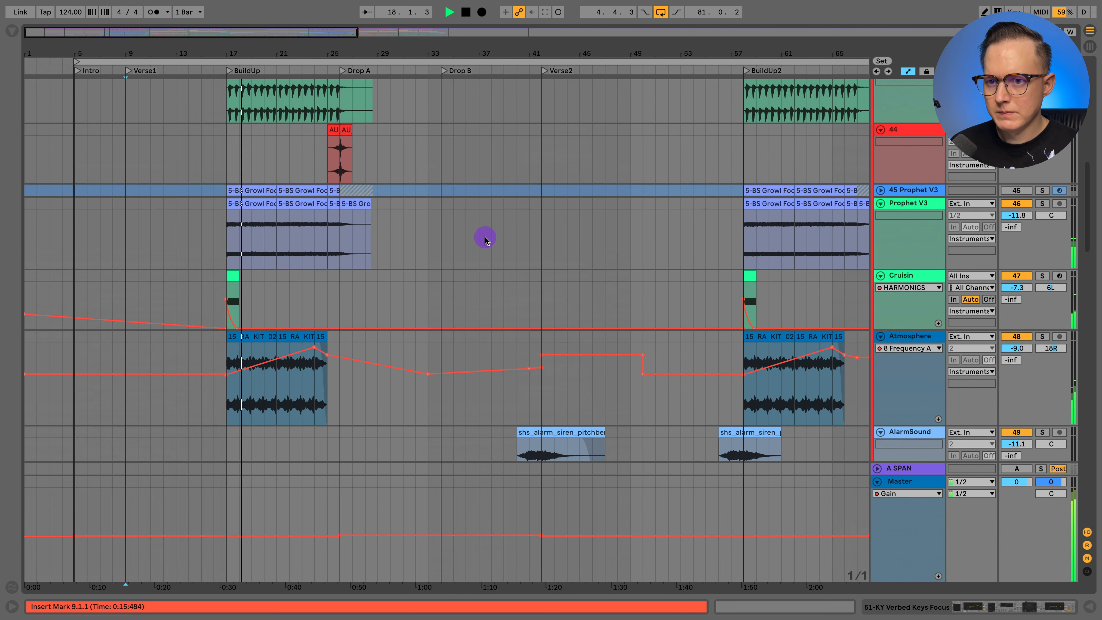
pyautogui.scroll(3, 485, 237)
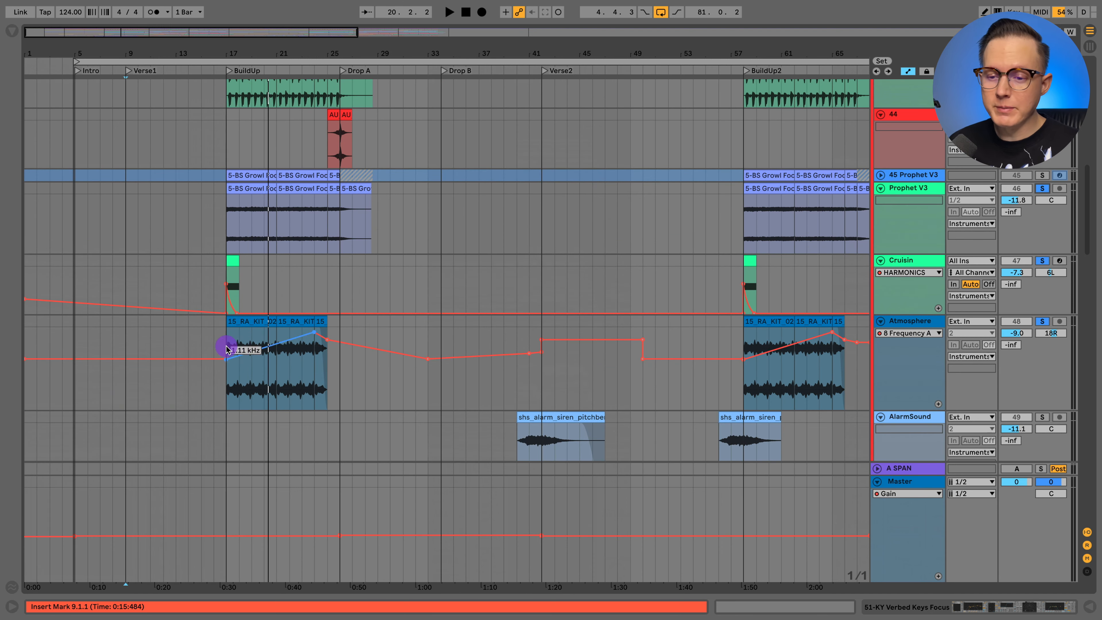
# - Solo the Atmosphere track, play it from the start of BuildUp at bar 17, and stop playback
pyautogui.click(225, 385)
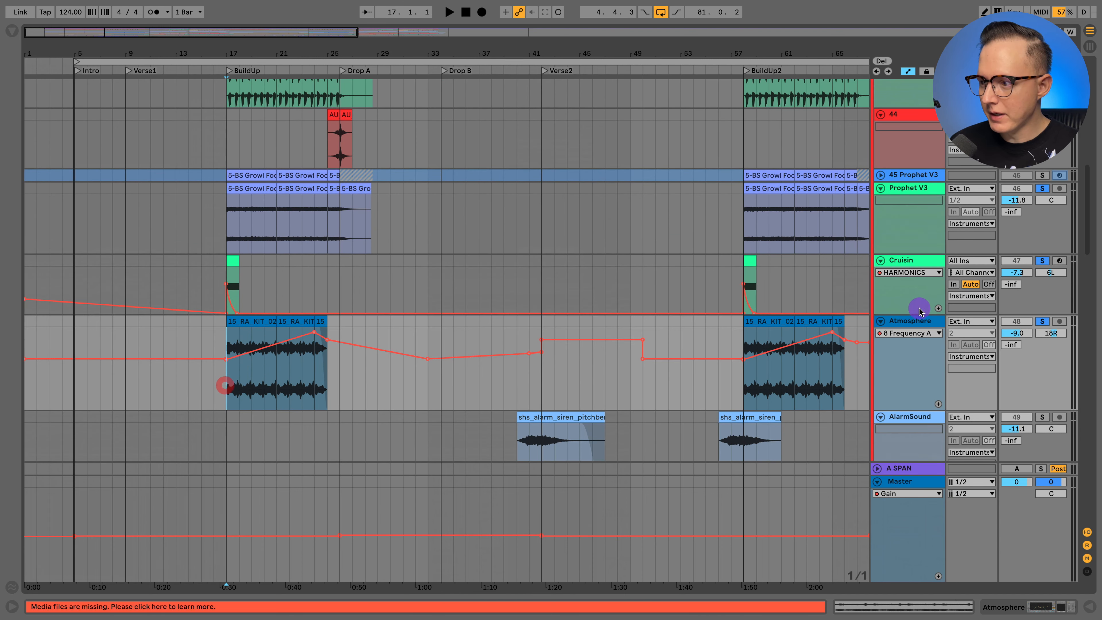
pyautogui.click(1041, 321)
pyautogui.press('space')
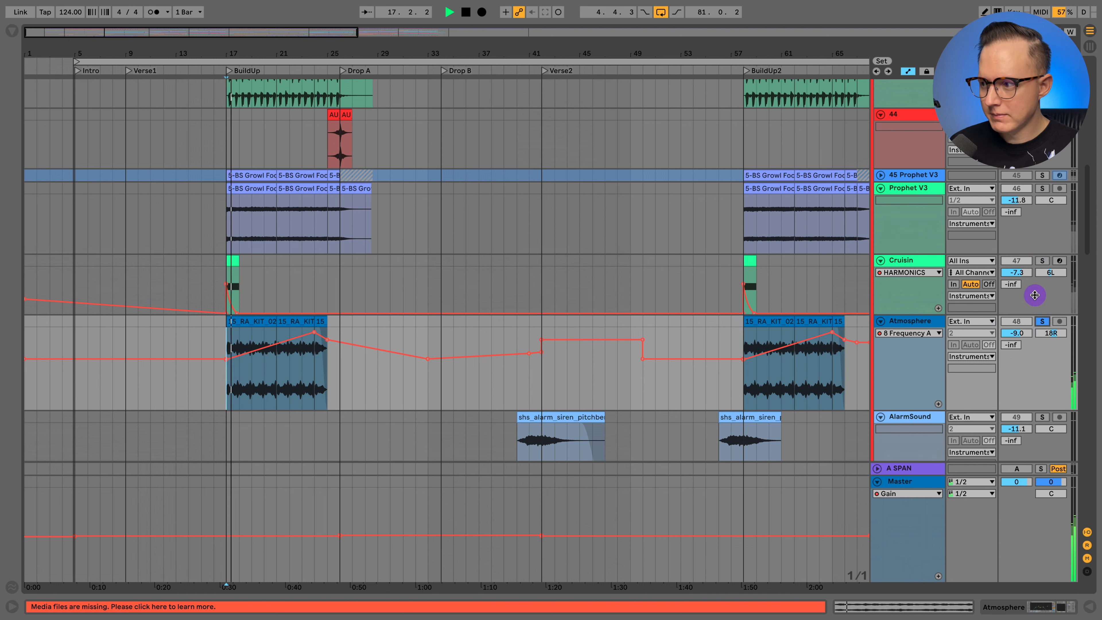
pyautogui.press('space')
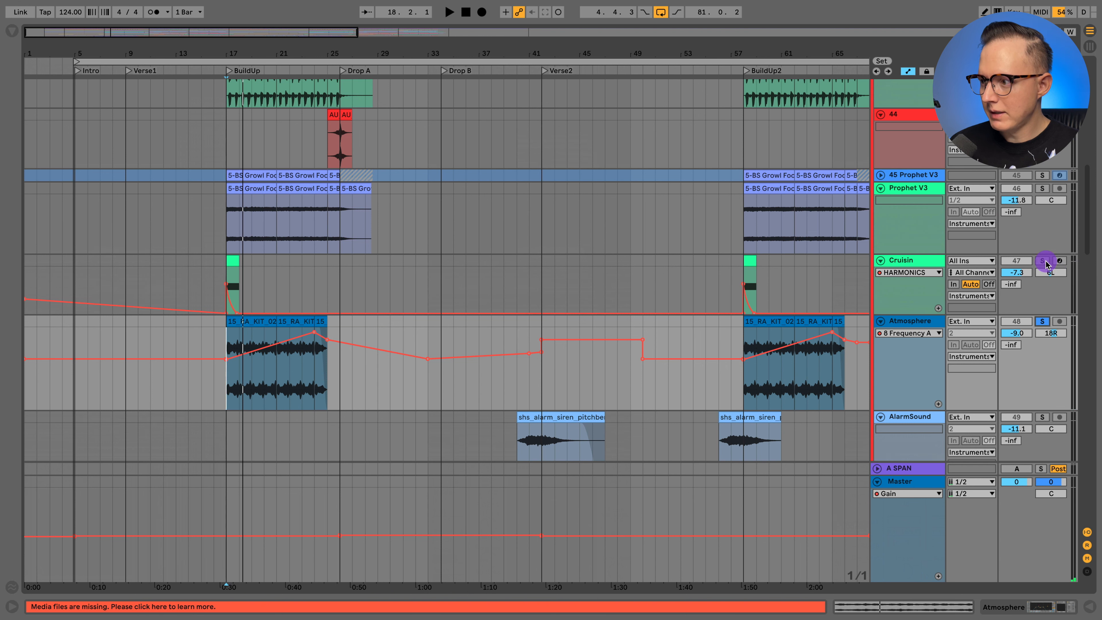
# - Solo the Cruisin and Prophet V3 tracks together and play them from bar 17
pyautogui.click(1045, 262)
pyautogui.click(385, 221)
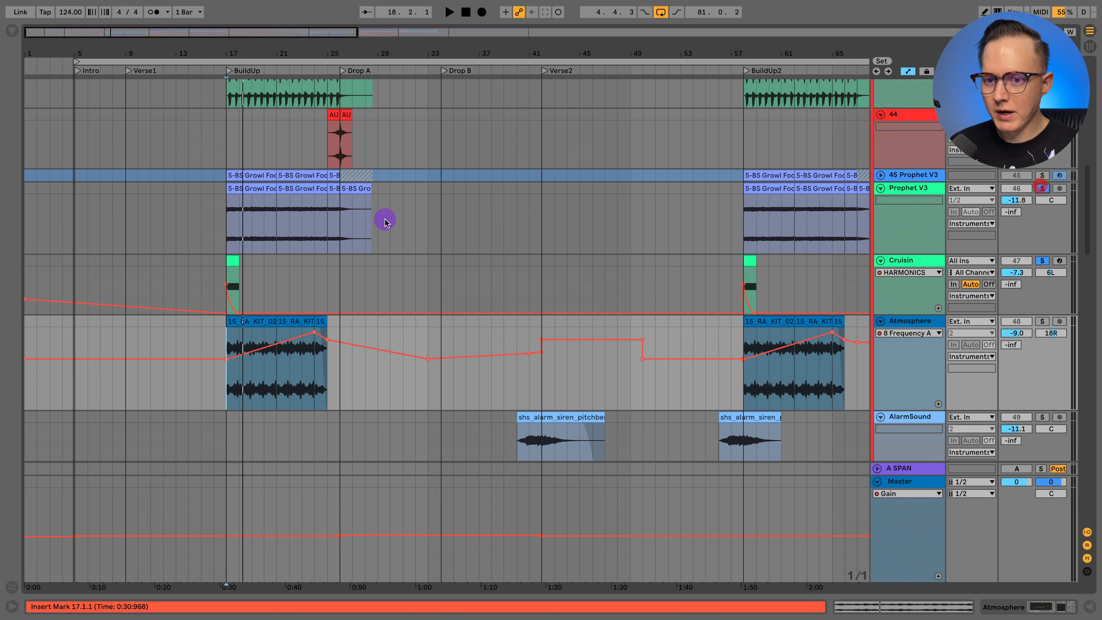
pyautogui.click(227, 215)
pyautogui.click(886, 177)
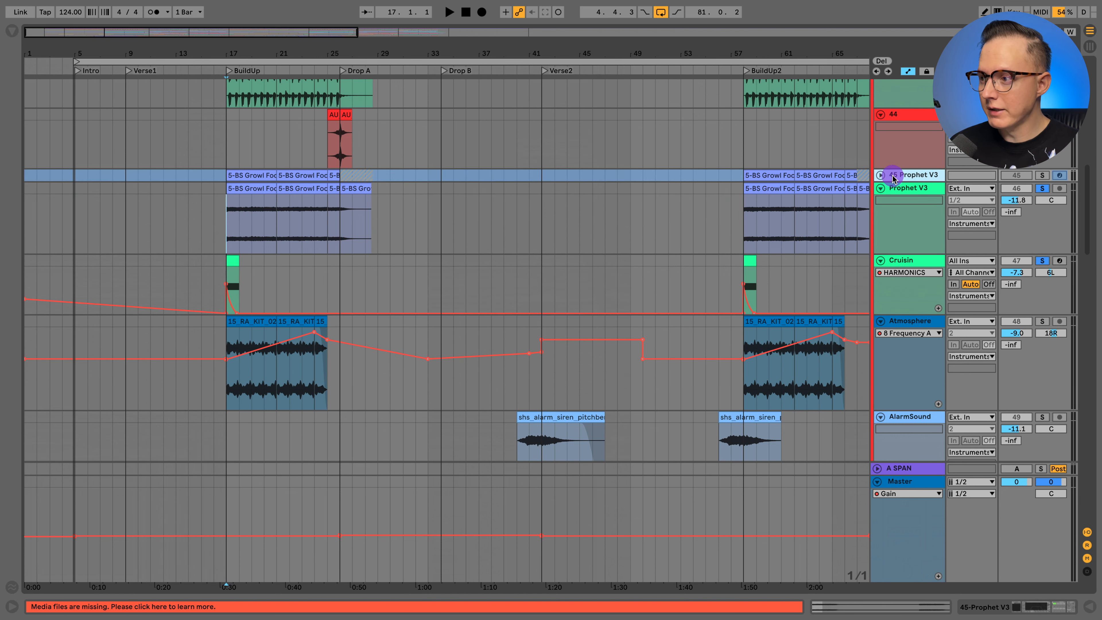
pyautogui.press('space')
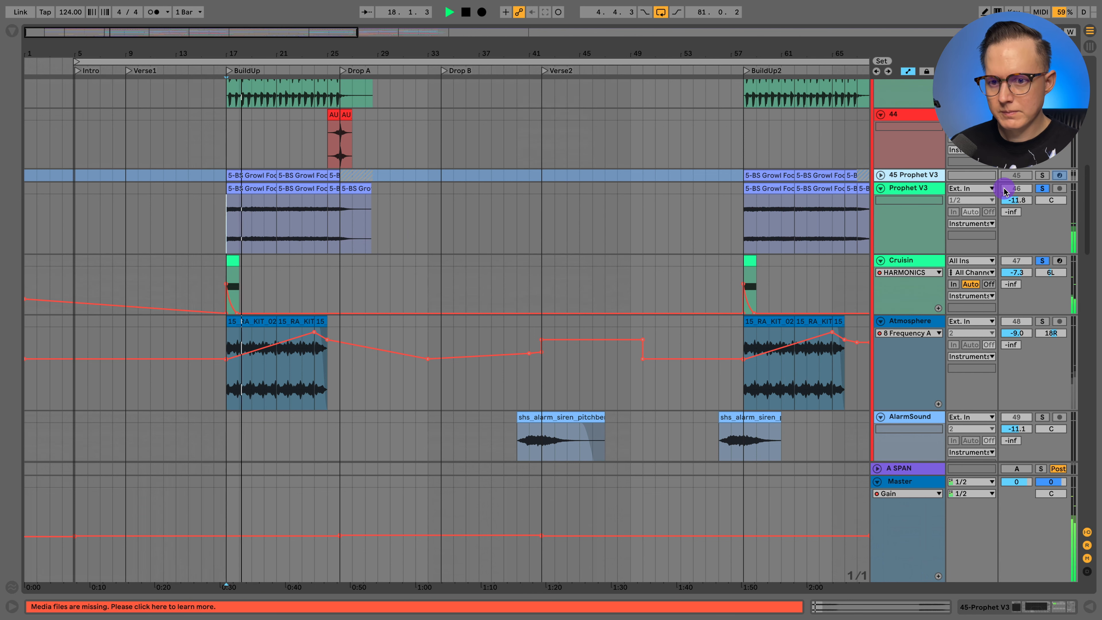
# - Solo the unfrozen Anjuna Beat S audio track during playback and show its devices
pyautogui.scroll(1, 883, 225)
pyautogui.scroll(5, 883, 225)
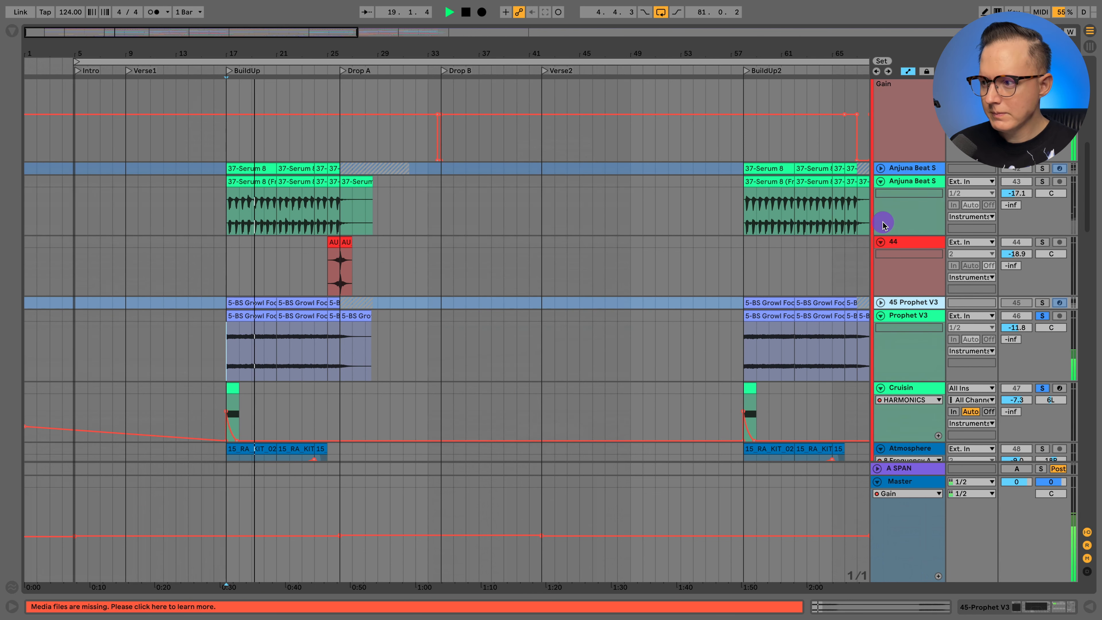
pyautogui.click(1041, 181)
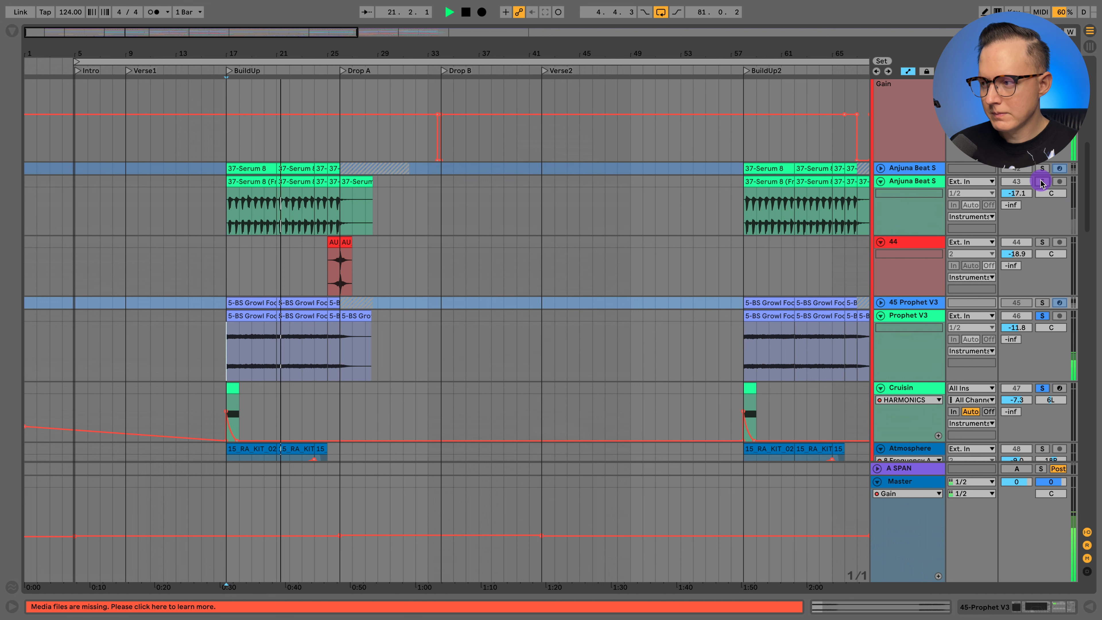
pyautogui.click(910, 180)
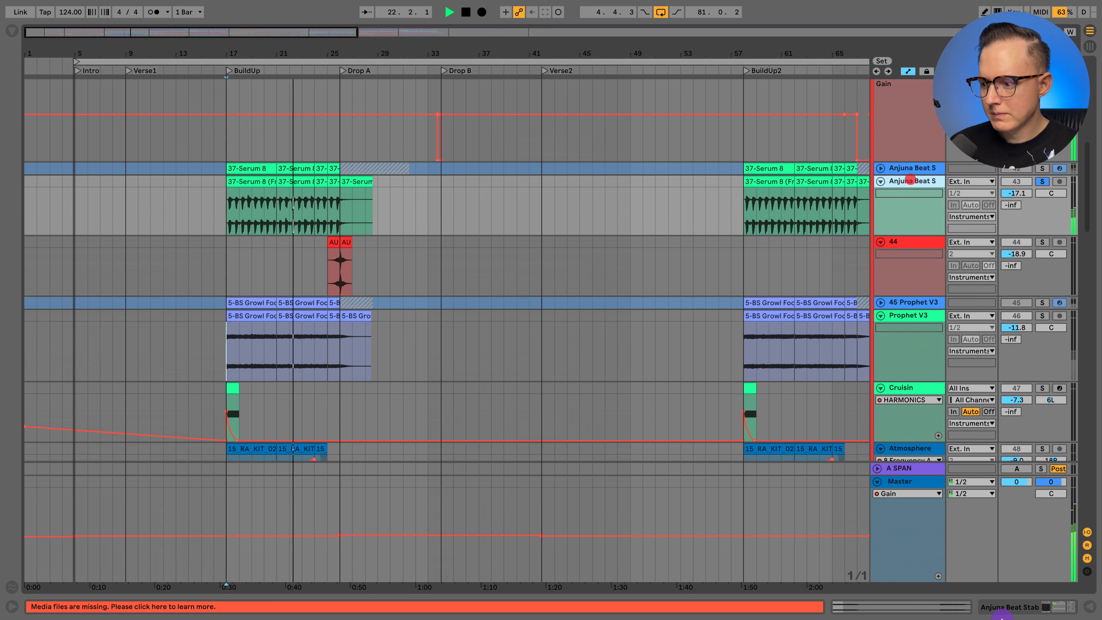
pyautogui.click(1030, 608)
# - Show the Wash Out macro's automation on the Anjuna Beat S audio track, and stop playback
pyautogui.press('a')
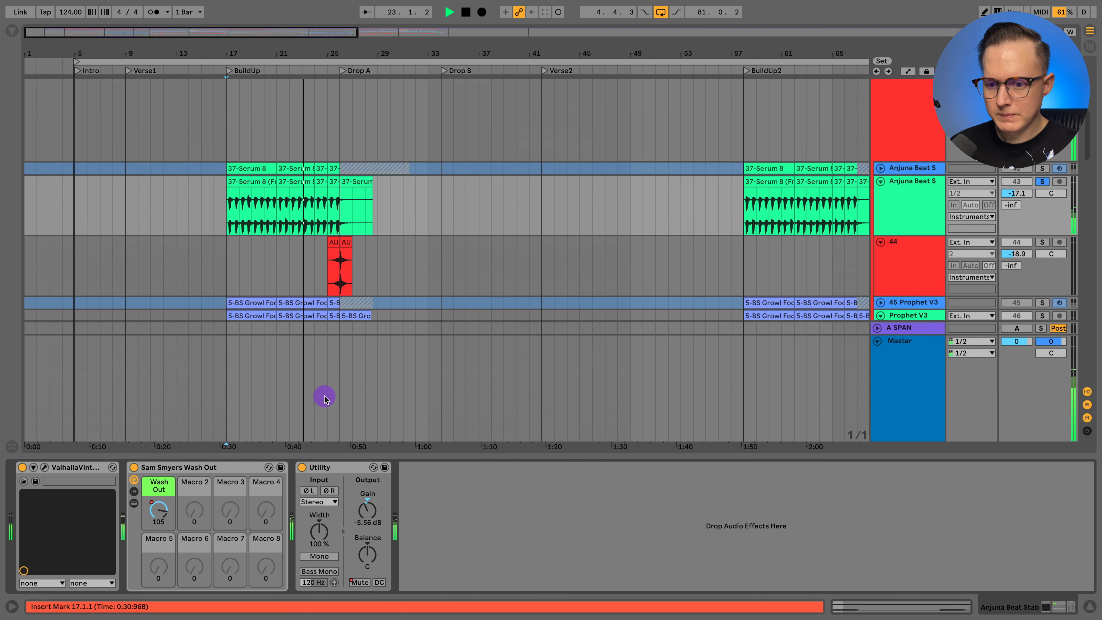
pyautogui.rightClick(158, 511)
pyautogui.click(231, 132)
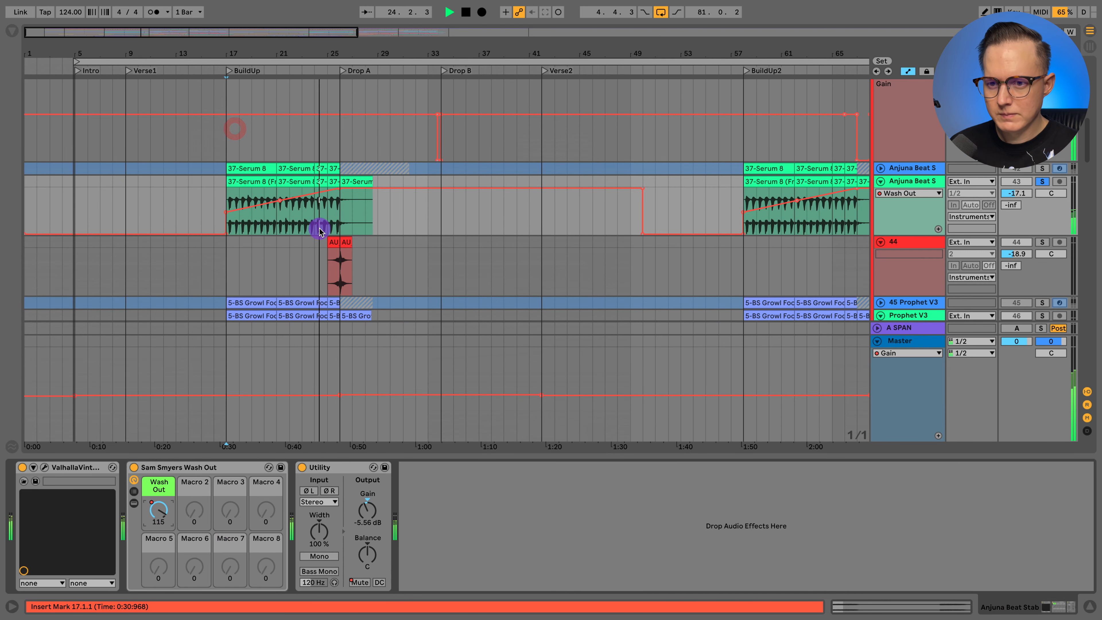
pyautogui.press('space')
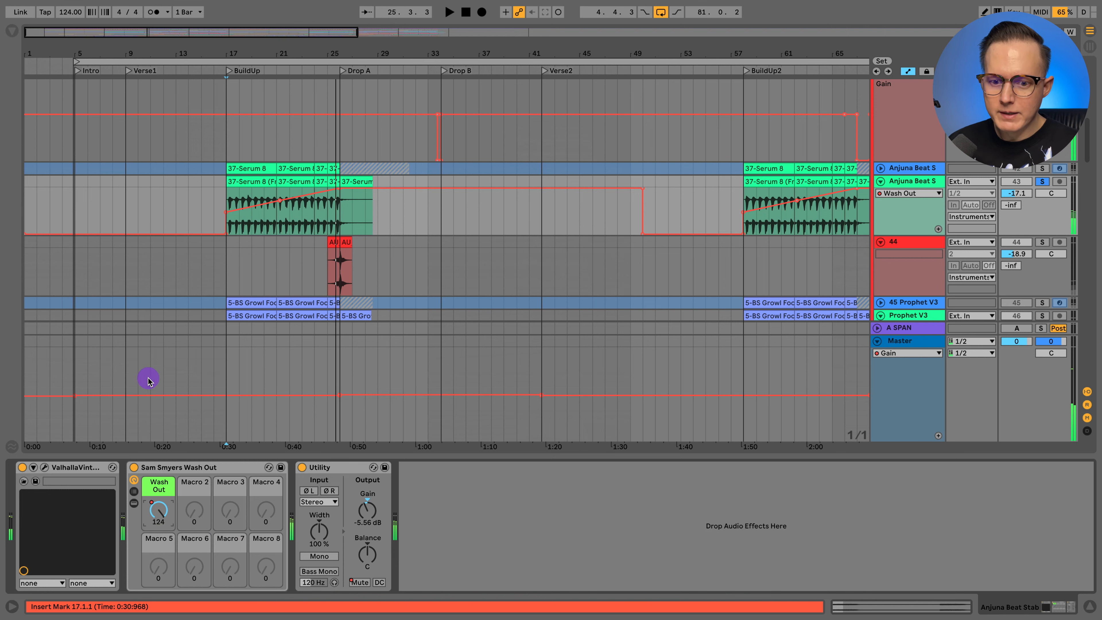
# - View the frozen Anjuna Beat S track's device chain, and return to the audio track's devices
pyautogui.click(914, 170)
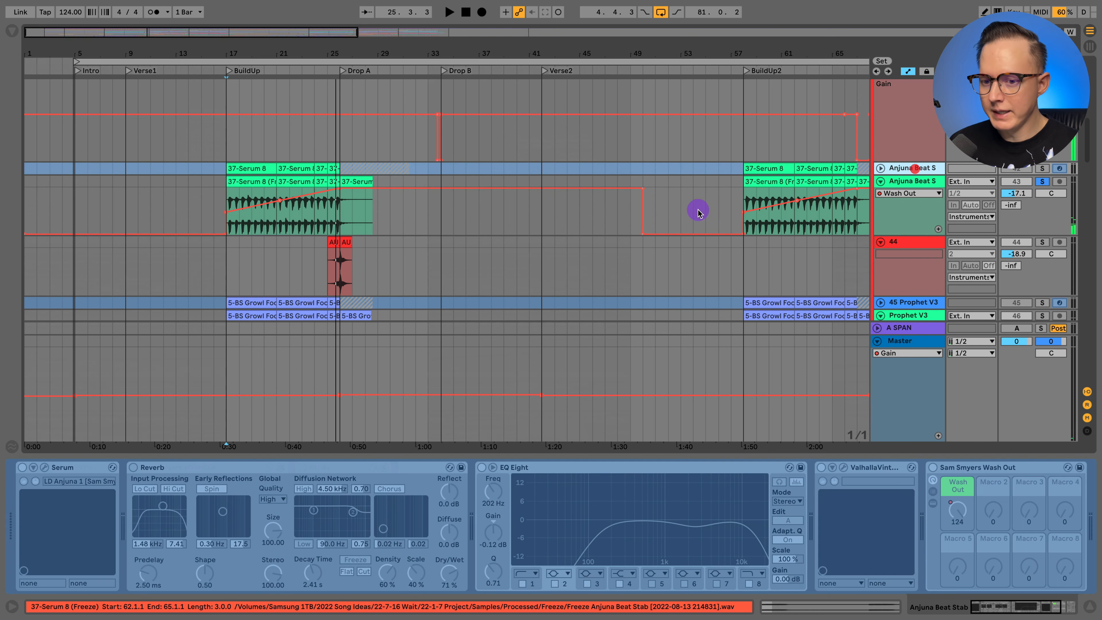
pyautogui.click(60, 490)
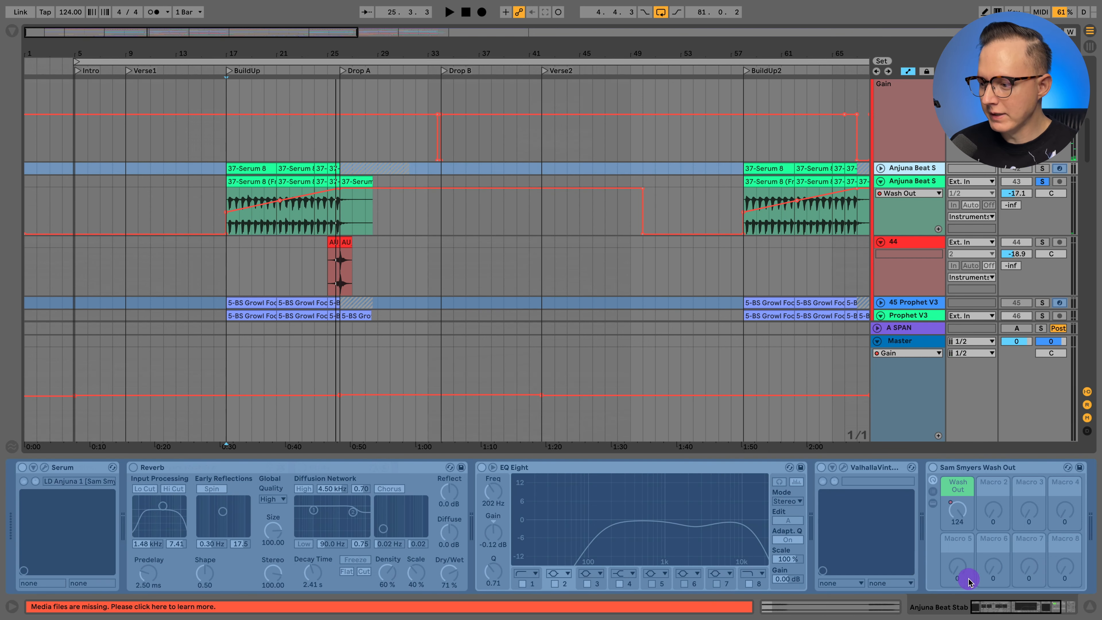
pyautogui.click(914, 183)
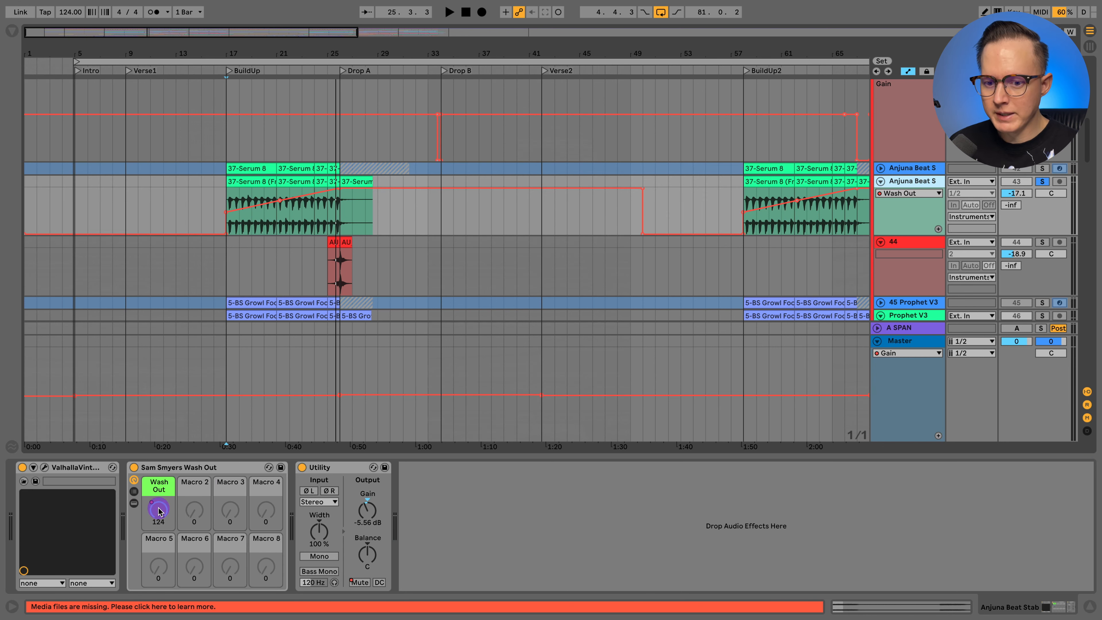
# - Check the Wash Out macro's value at bars 20 and 24, and hide the automation
pyautogui.click(263, 225)
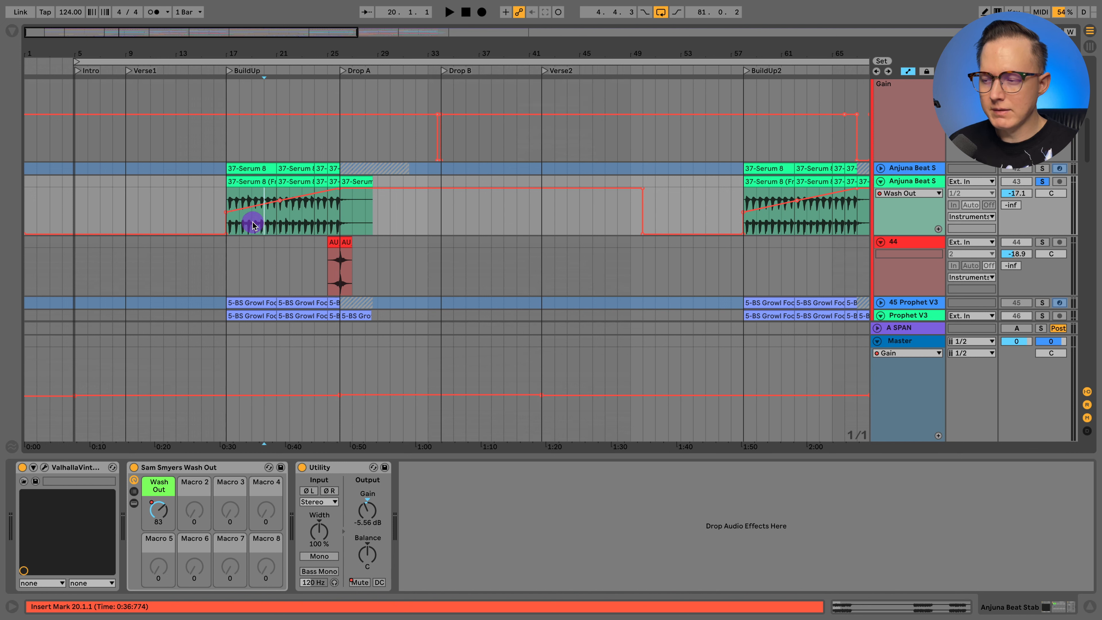
pyautogui.click(321, 213)
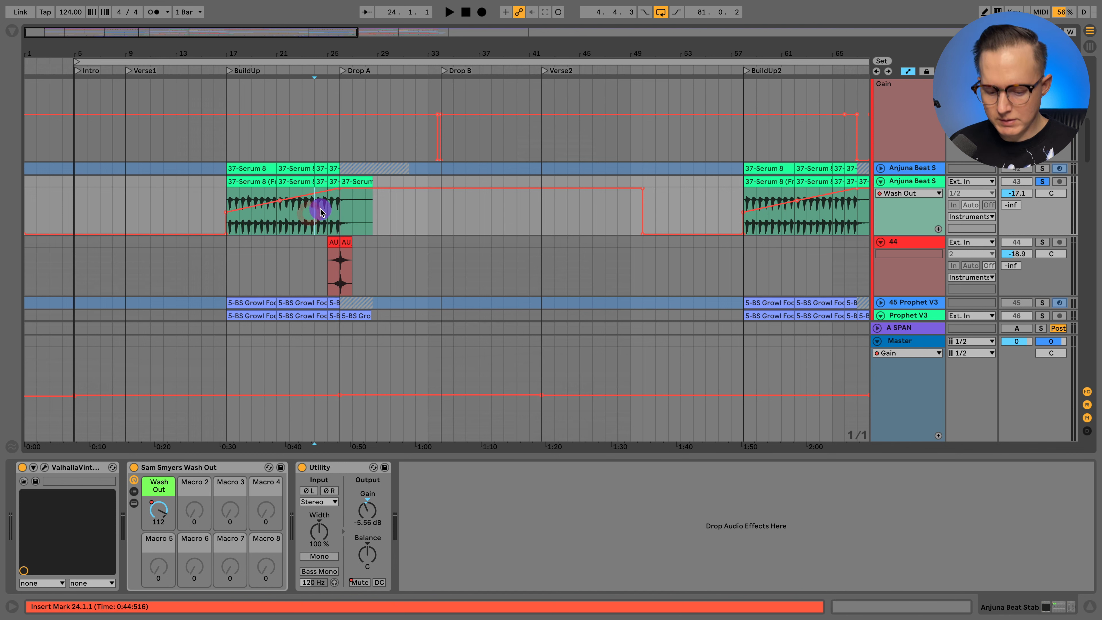
pyautogui.press('a')
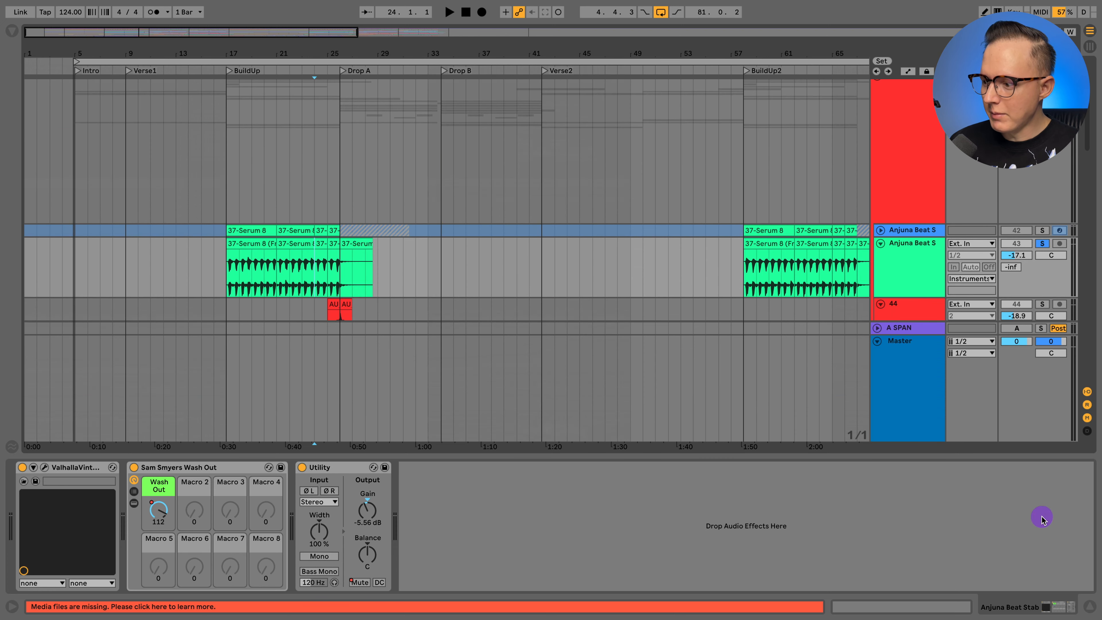
# - Show the Instruments_group device chain and its Endless Smile Intensity automation in the arrangement
pyautogui.click(1090, 610)
pyautogui.scroll(5, 1021, 350)
pyautogui.click(924, 225)
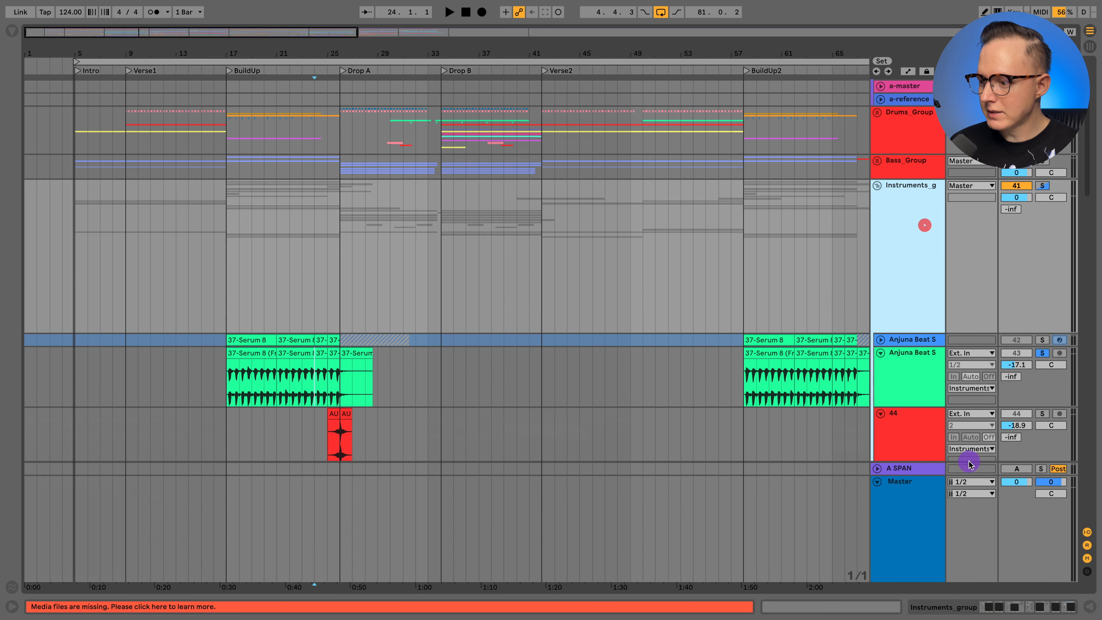
pyautogui.click(1004, 604)
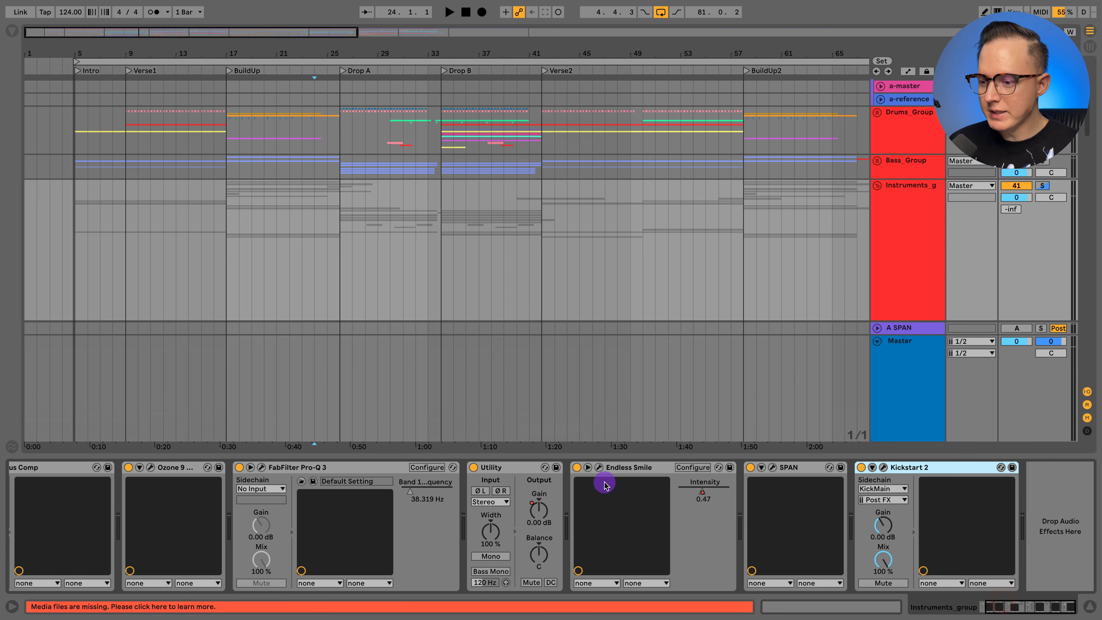
pyautogui.scroll(-5, 359, 208)
pyautogui.press('a')
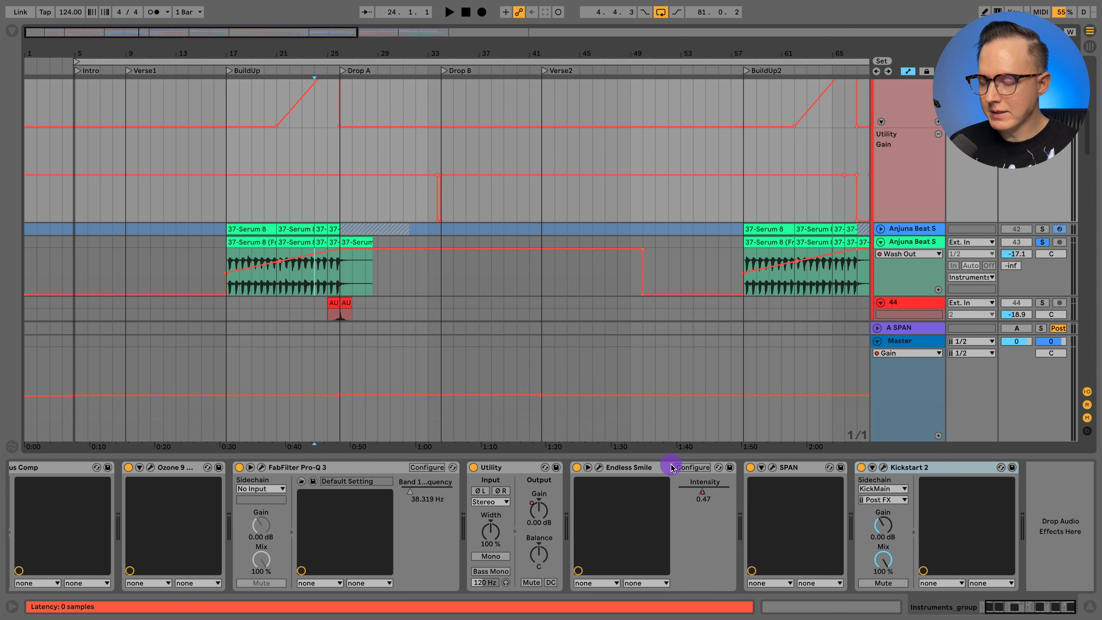
pyautogui.scroll(3, 351, 176)
# - Open the Endless Smile plugin on Instruments_group, sweep its Intensity knob to demonstrate it, and close the plugin
pyautogui.click(598, 467)
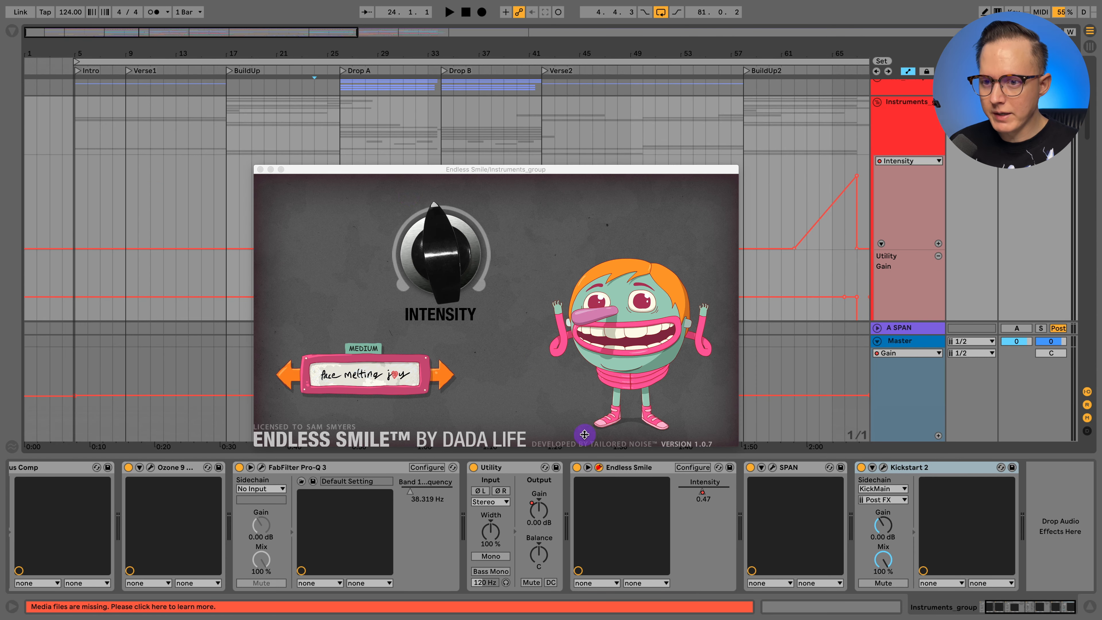
pyautogui.moveTo(440, 258); pyautogui.dragTo(452, 270)
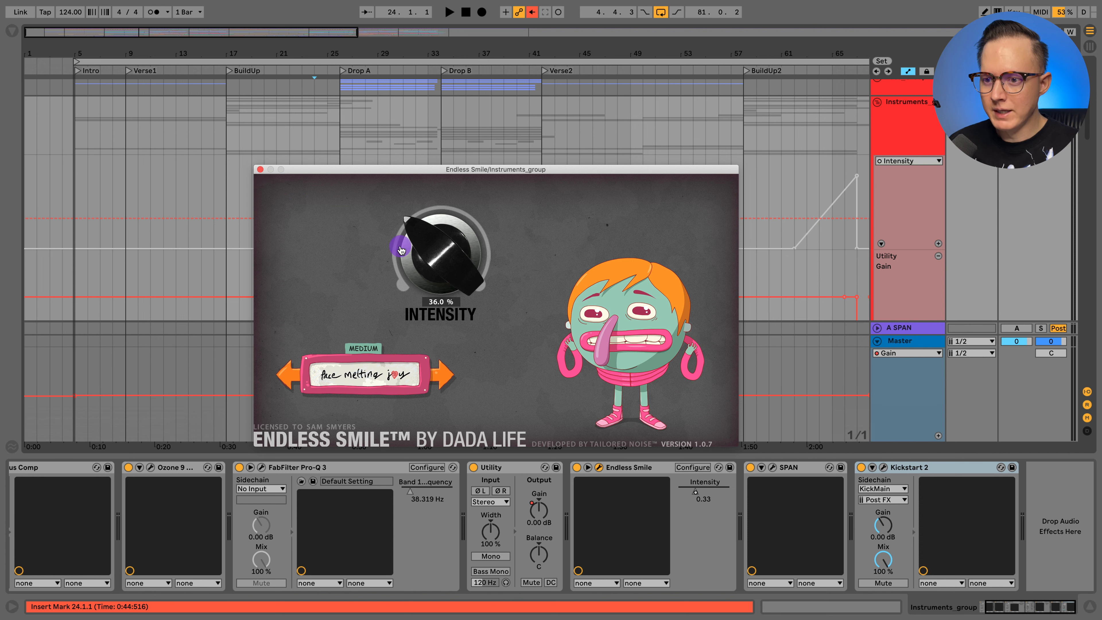
pyautogui.moveTo(445, 250); pyautogui.dragTo(296, 177)
pyautogui.click(257, 170)
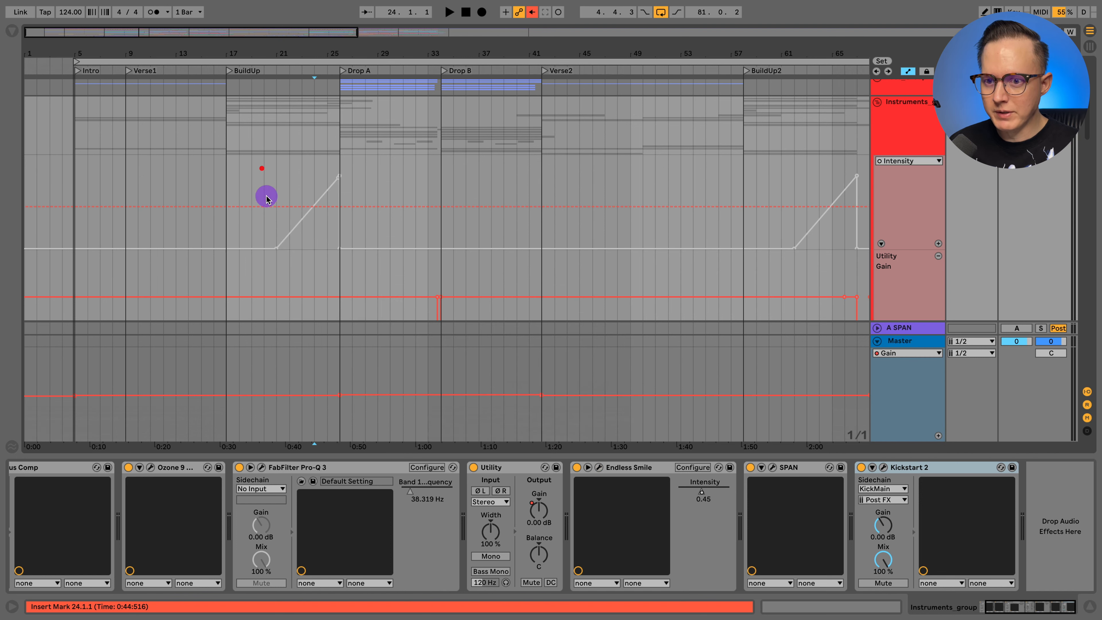
# - Re-enable the overridden Intensity automation and compare playback from bar 21 with Endless Smile on and bypassed, leaving it on
pyautogui.click(276, 208)
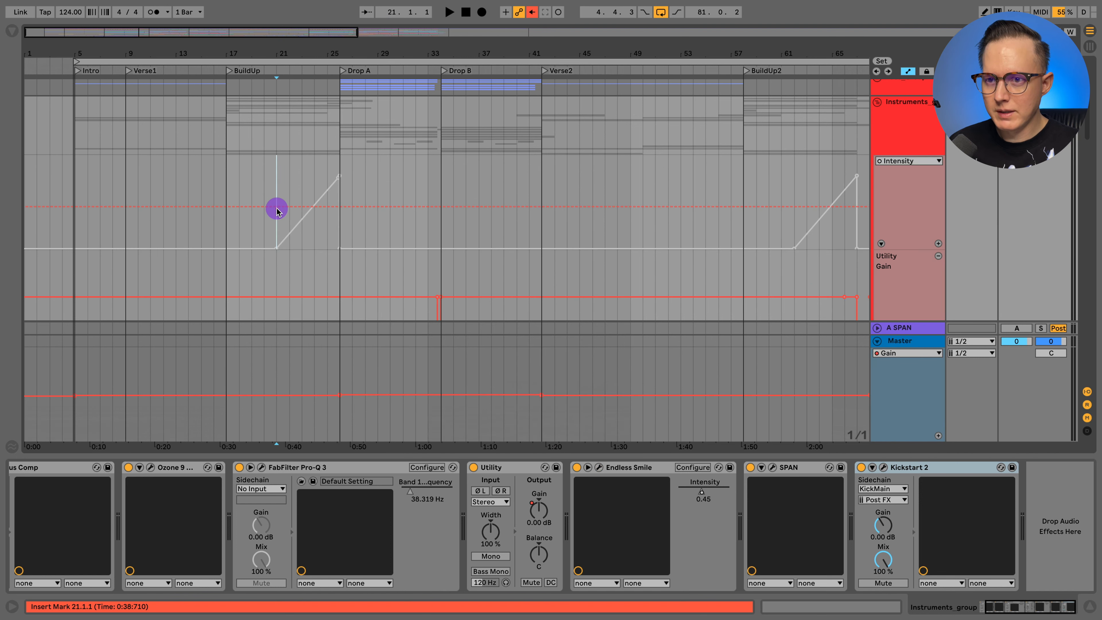
pyautogui.click(532, 12)
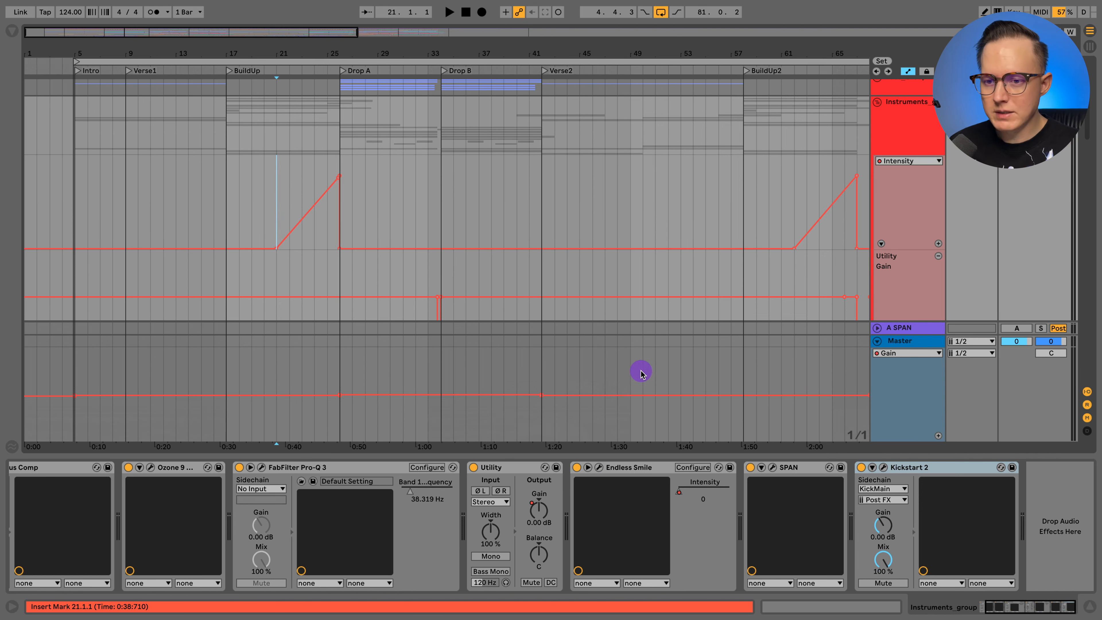
pyautogui.press('space')
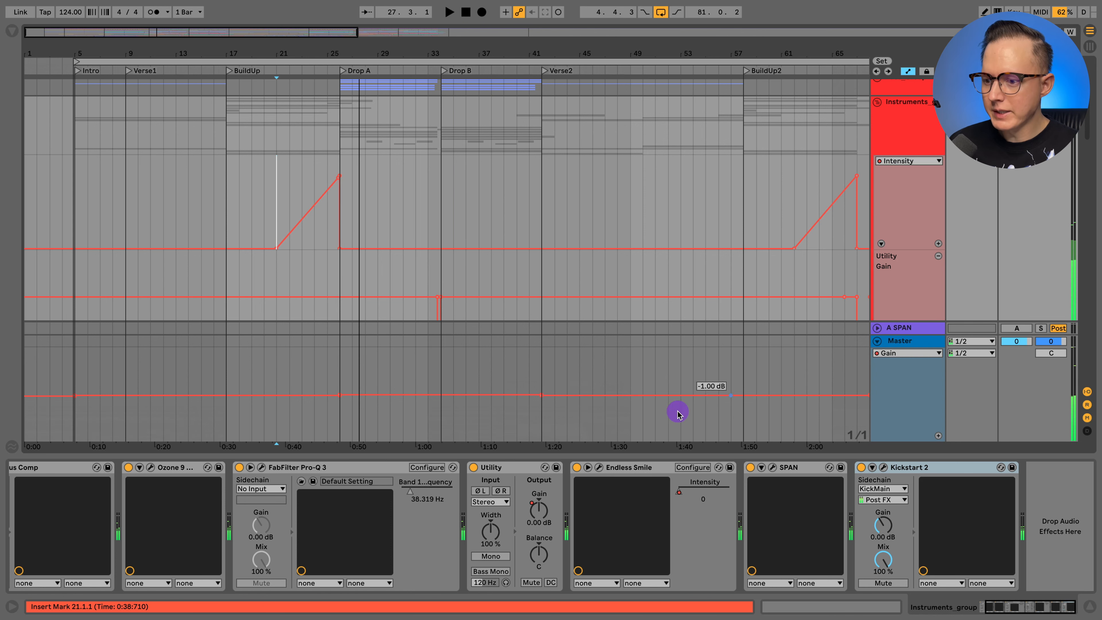
pyautogui.press('space')
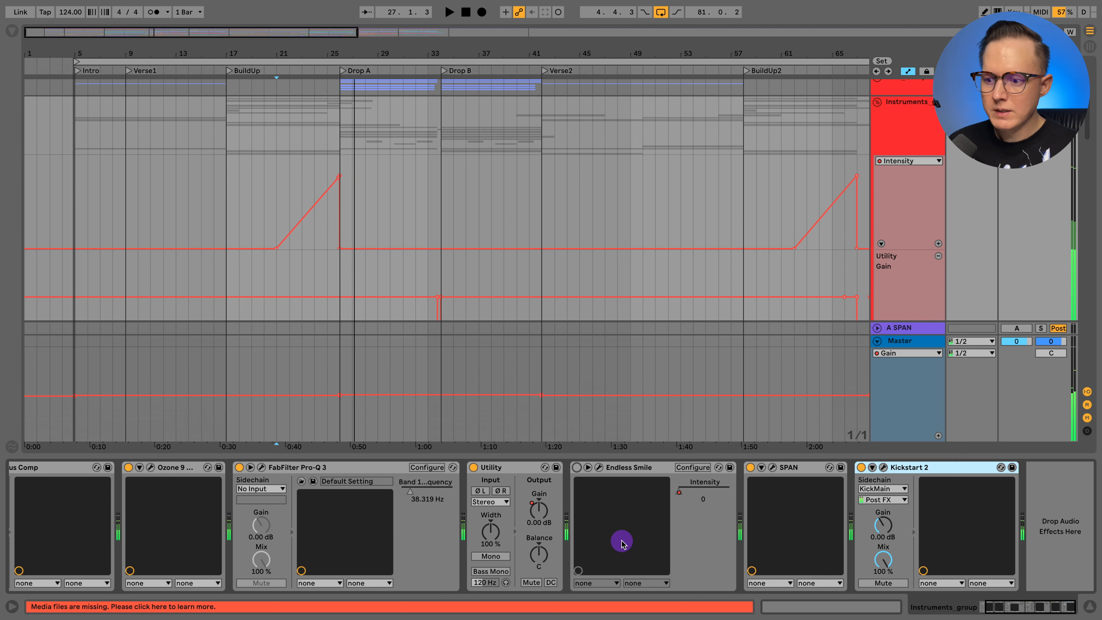
pyautogui.click(576, 466)
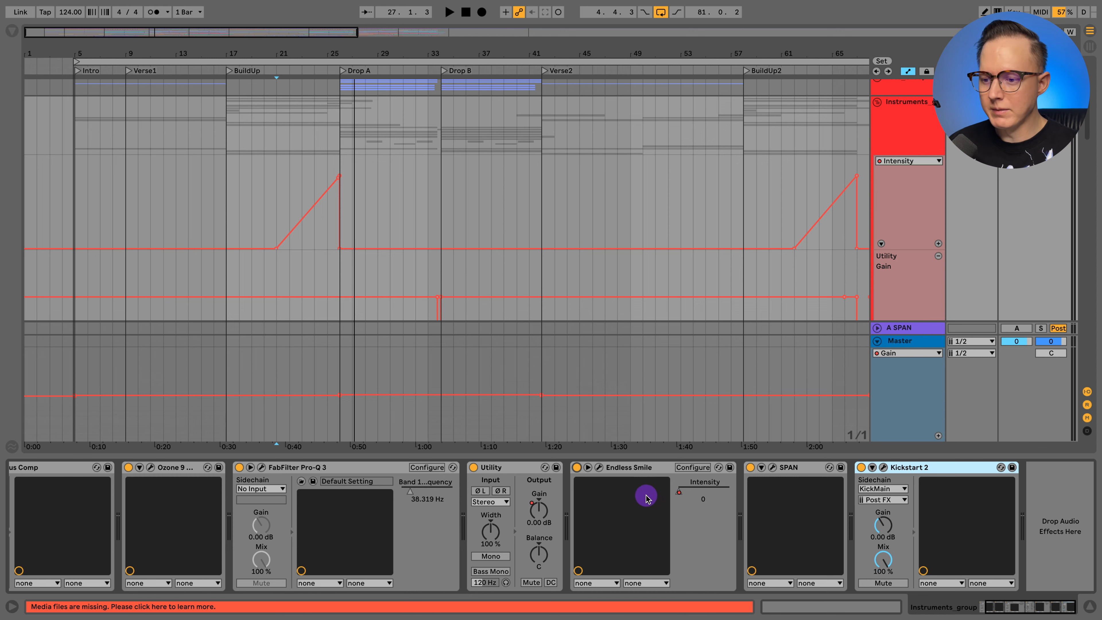
# - Open the Solid Bus Comp at the start of the Instruments_group chain, examine its settings, and close it
pyautogui.hscroll(-2, 646, 497)
pyautogui.hscroll(-2, 646, 497)
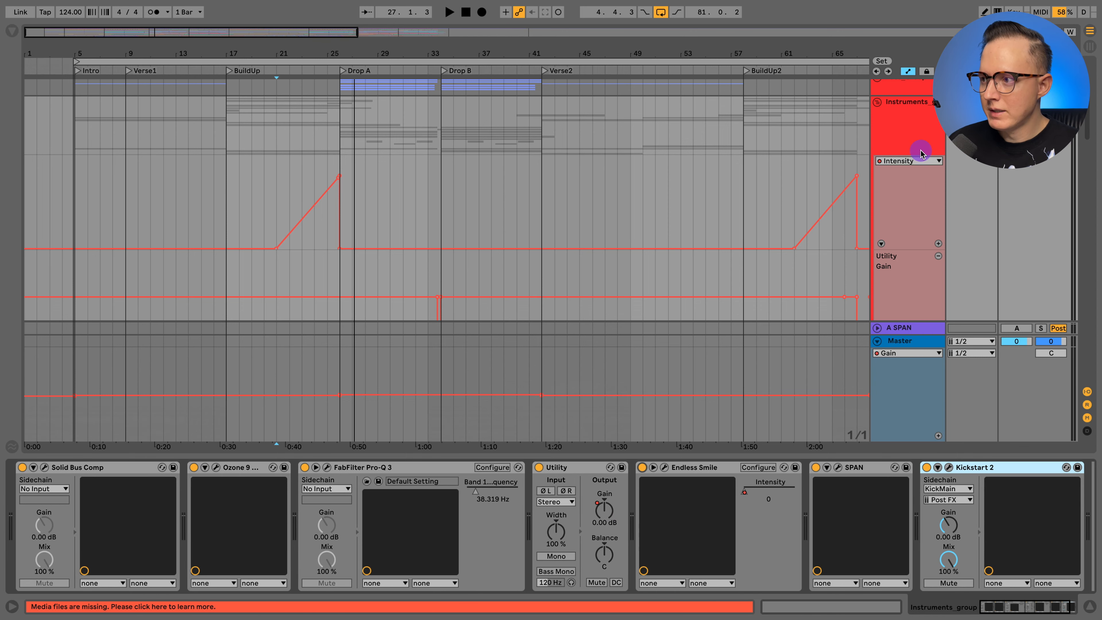
pyautogui.press('a')
pyautogui.press('a')
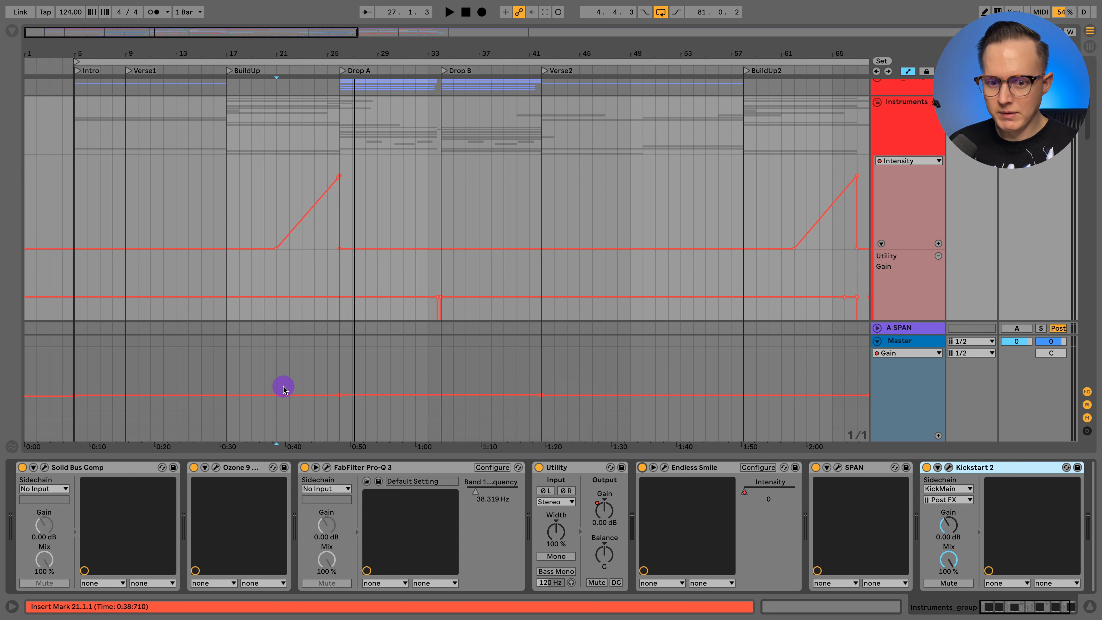
pyautogui.click(44, 467)
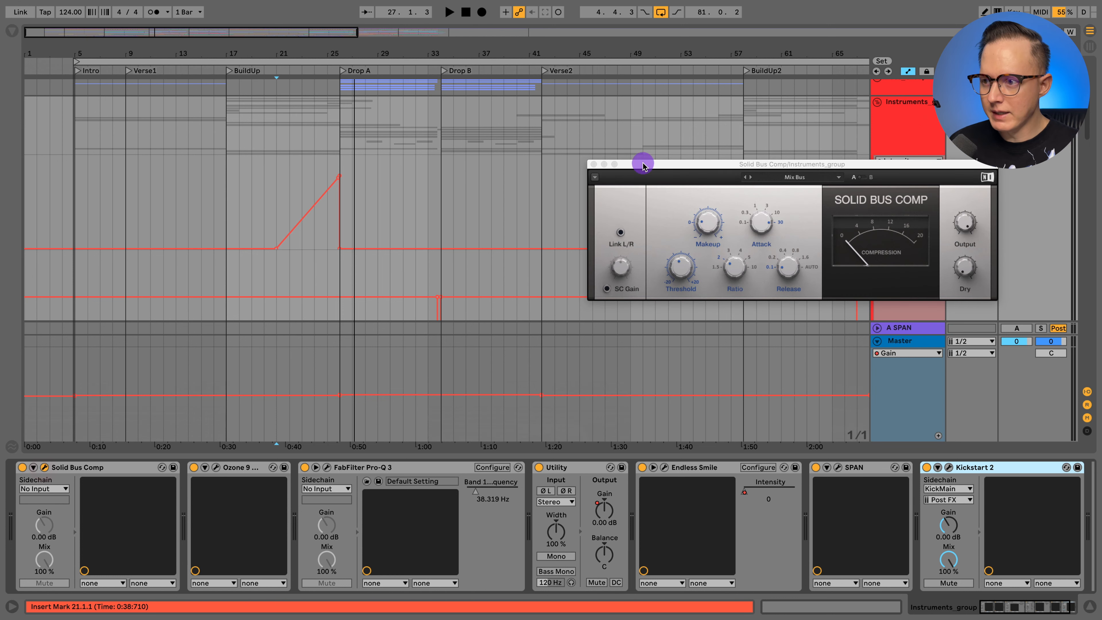
pyautogui.moveTo(642, 166); pyautogui.dragTo(239, 117)
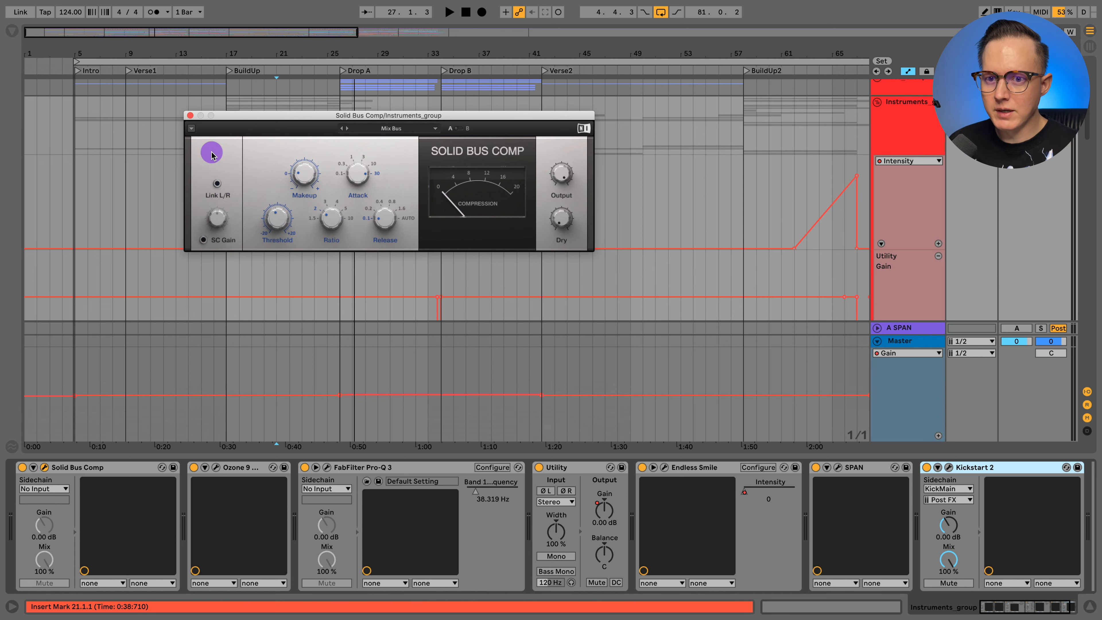
pyautogui.click(190, 115)
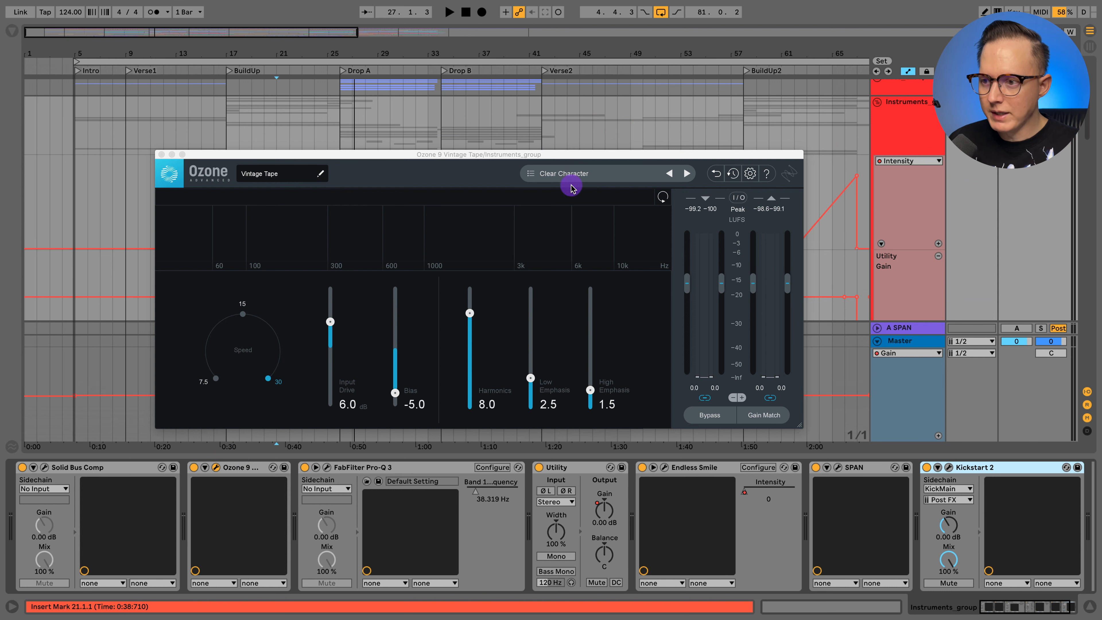
# - Bring up the Vintage Tape preset list in the Ozone 9 plugin on Instruments_group and close the plugin
pyautogui.click(589, 174)
pyautogui.click(375, 173)
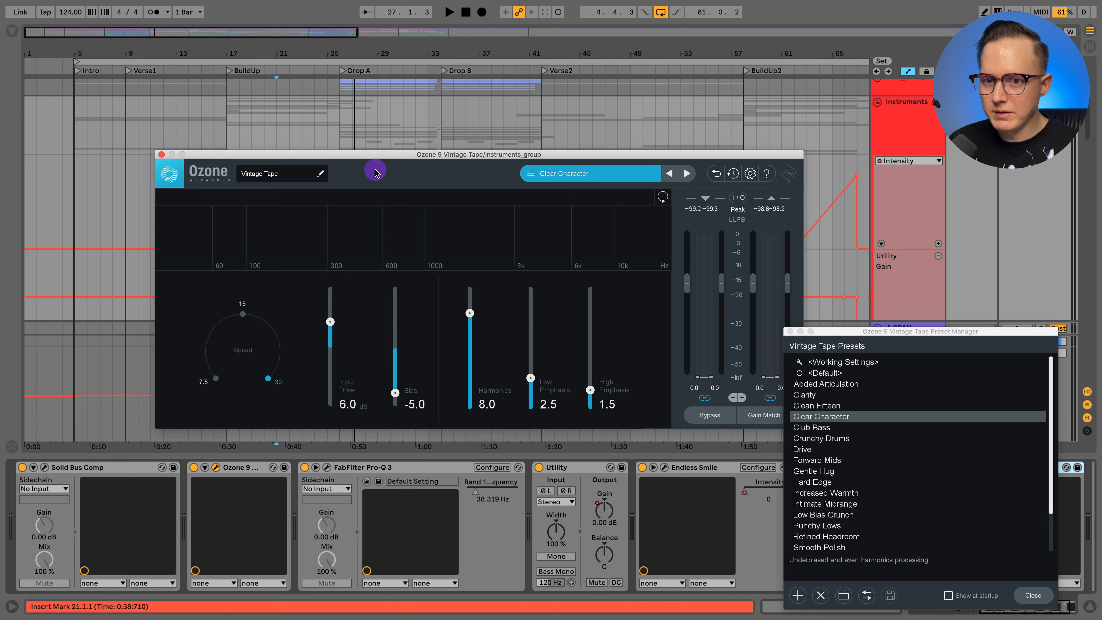
pyautogui.click(160, 155)
# - Open FabFilter Pro-Q 3 on Instruments_group, examine its low-cut curve, and close it
pyautogui.click(343, 471)
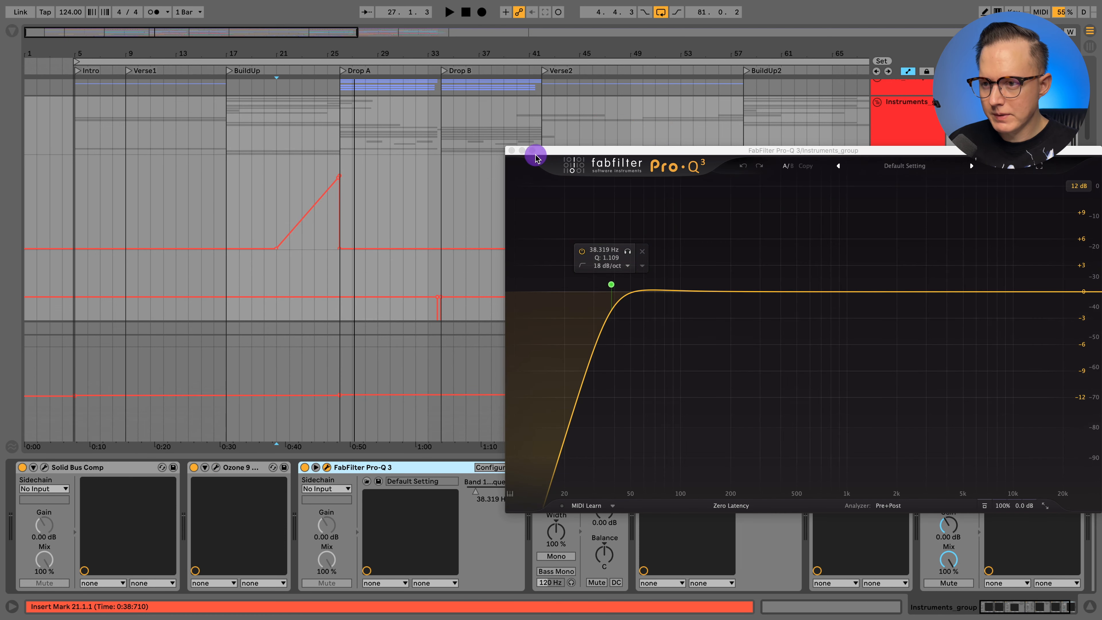
pyautogui.moveTo(534, 150); pyautogui.dragTo(317, 140)
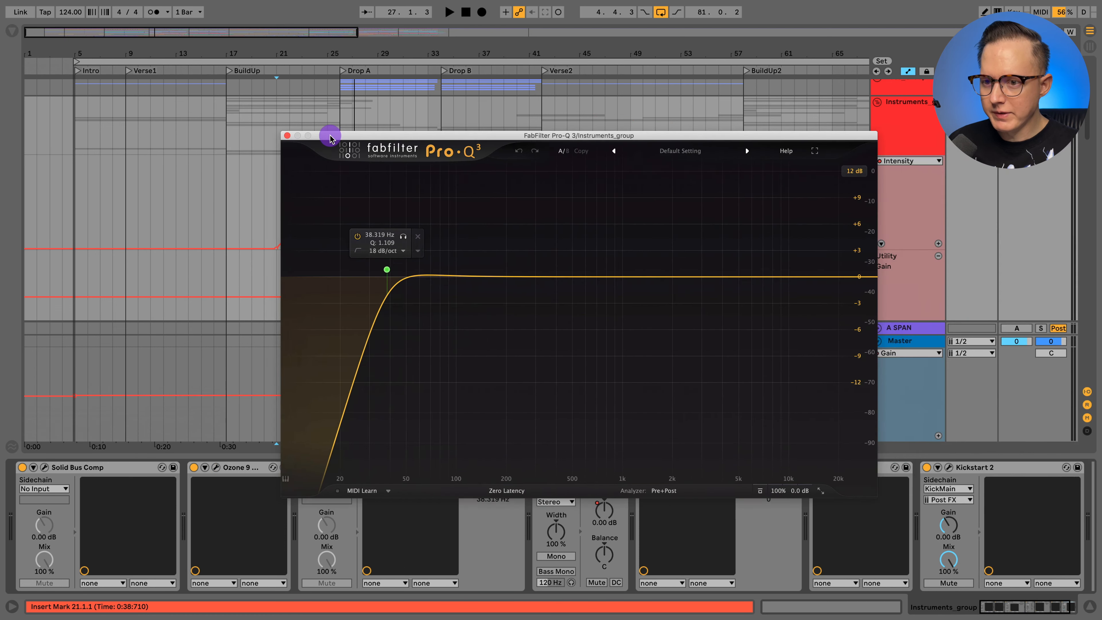
pyautogui.click(288, 136)
# - Open Kickstart 2 at the end of the Instruments_group chain, examine its sidechain and ducking settings, and close it
pyautogui.click(591, 510)
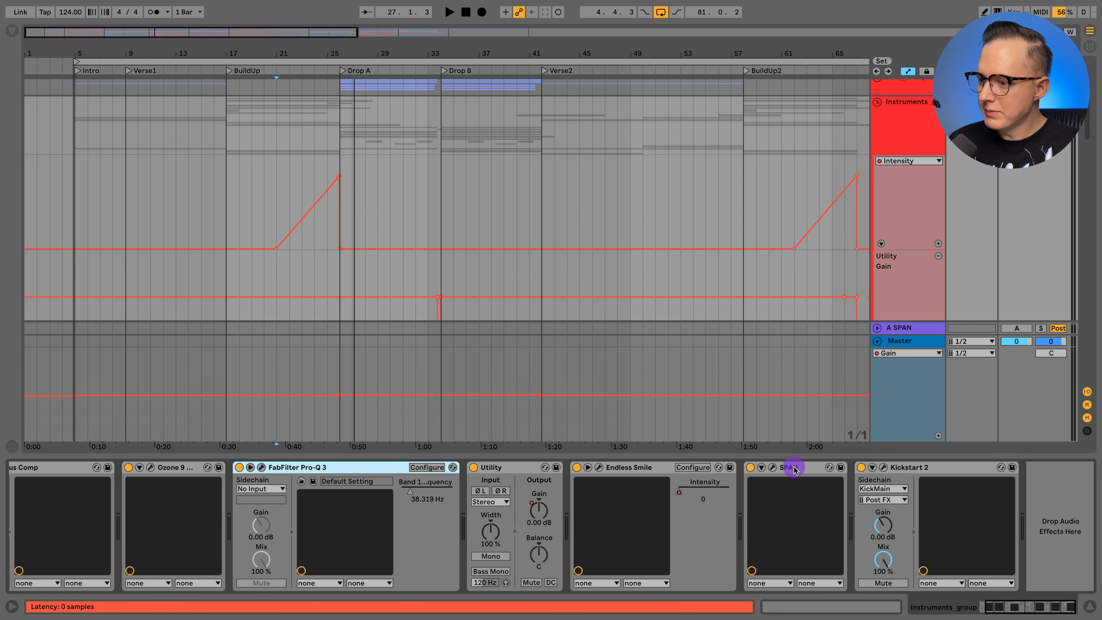
pyautogui.click(928, 467)
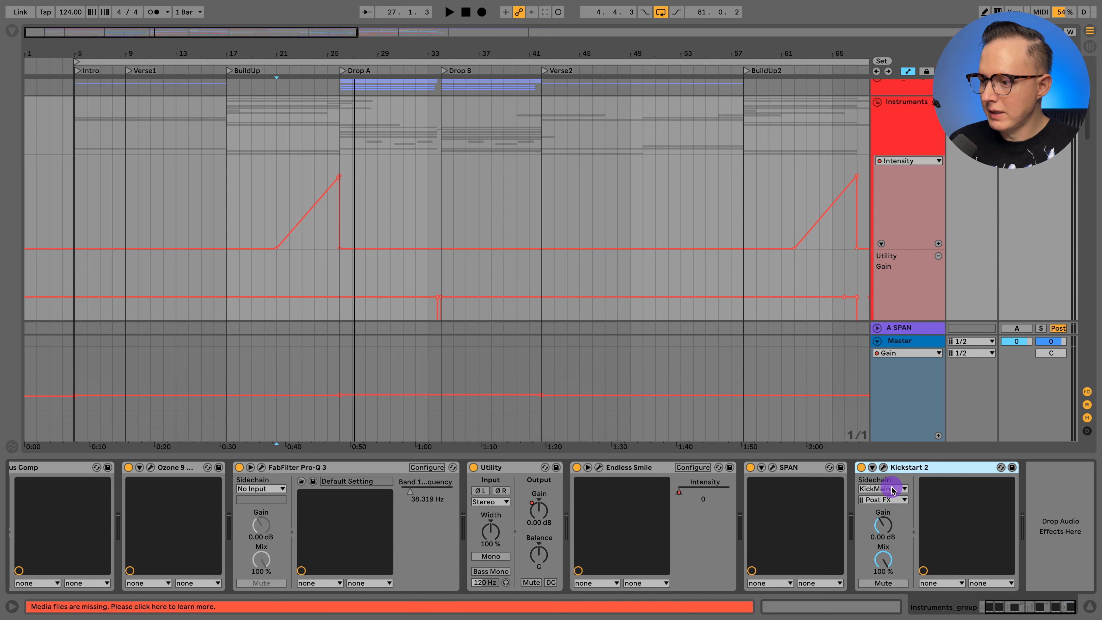
pyautogui.click(883, 467)
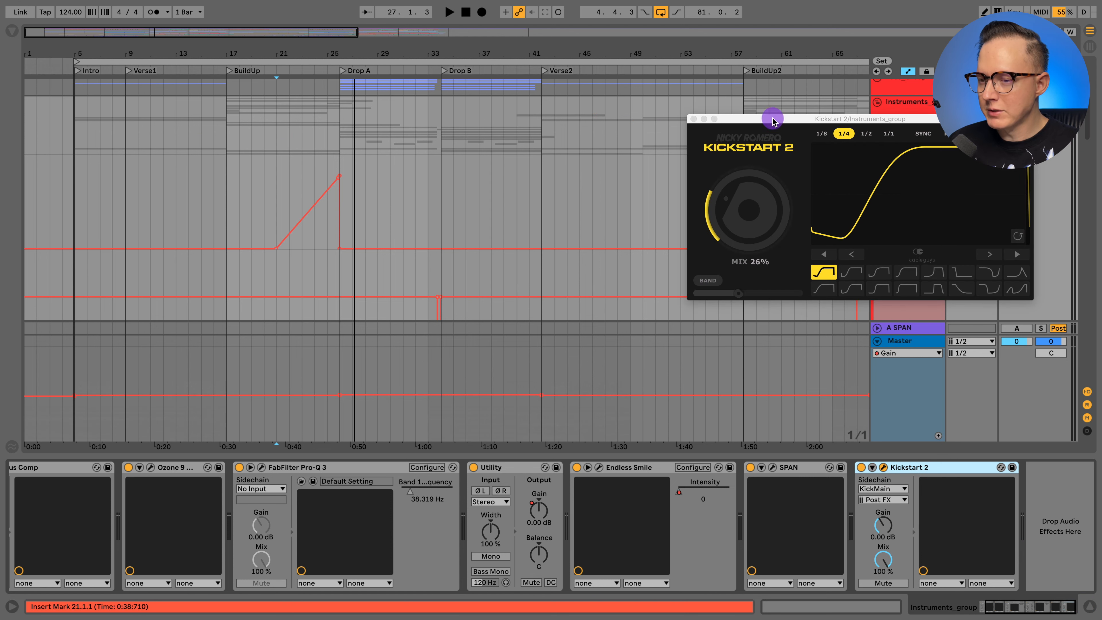
pyautogui.moveTo(772, 118); pyautogui.dragTo(351, 72)
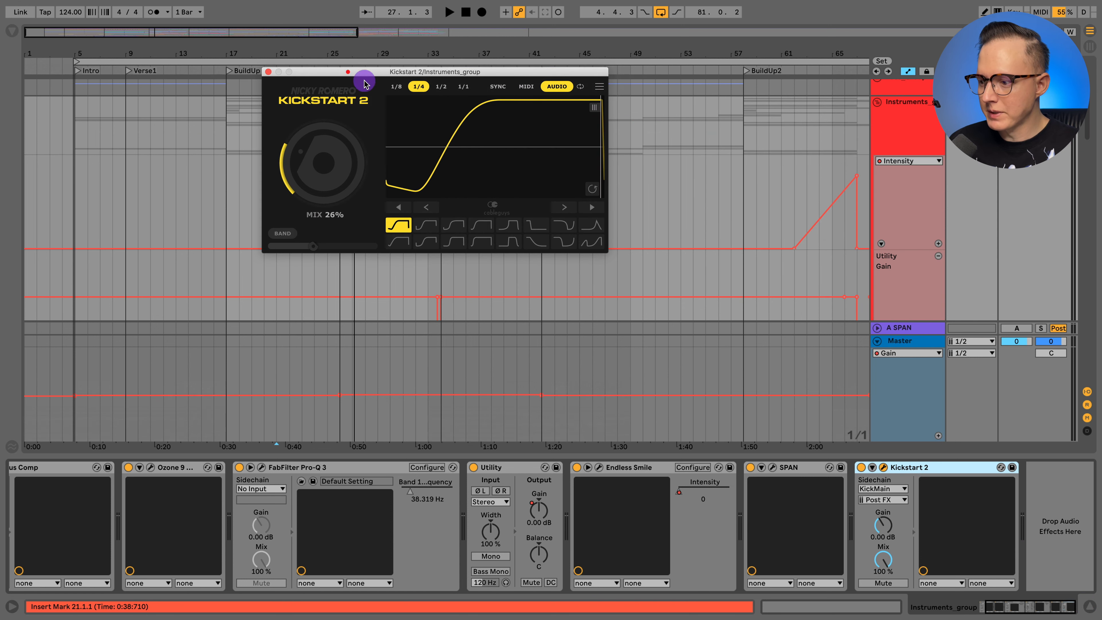
pyautogui.click(268, 72)
# - Hide the device chain and play the S4 synth loop from the start of Drop A at bar 26
pyautogui.click(1092, 598)
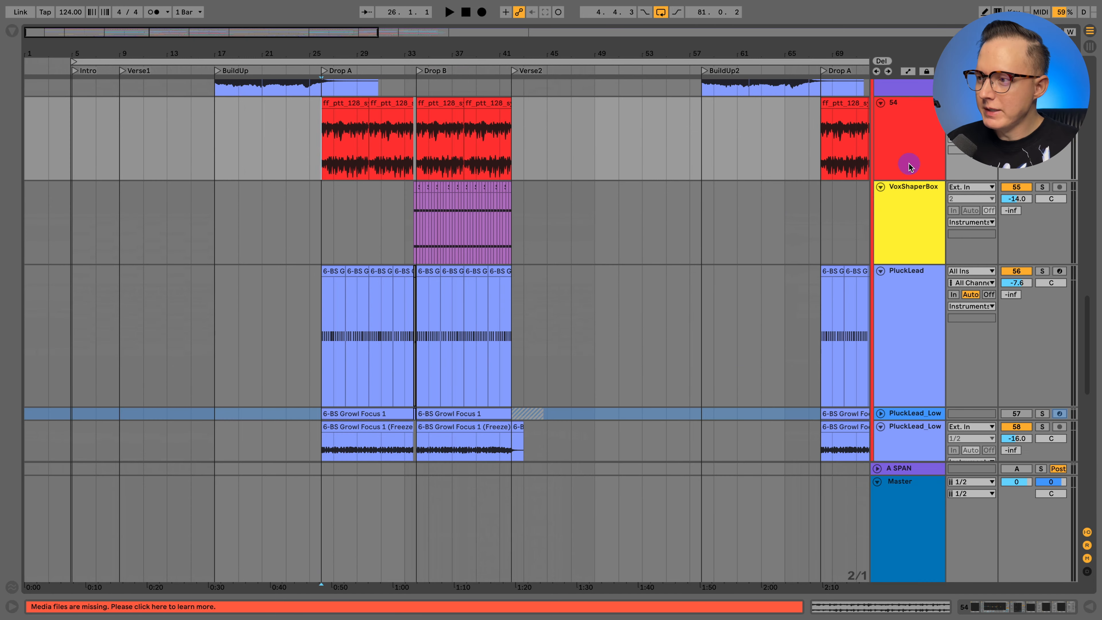
pyautogui.click(904, 154)
pyautogui.press('space')
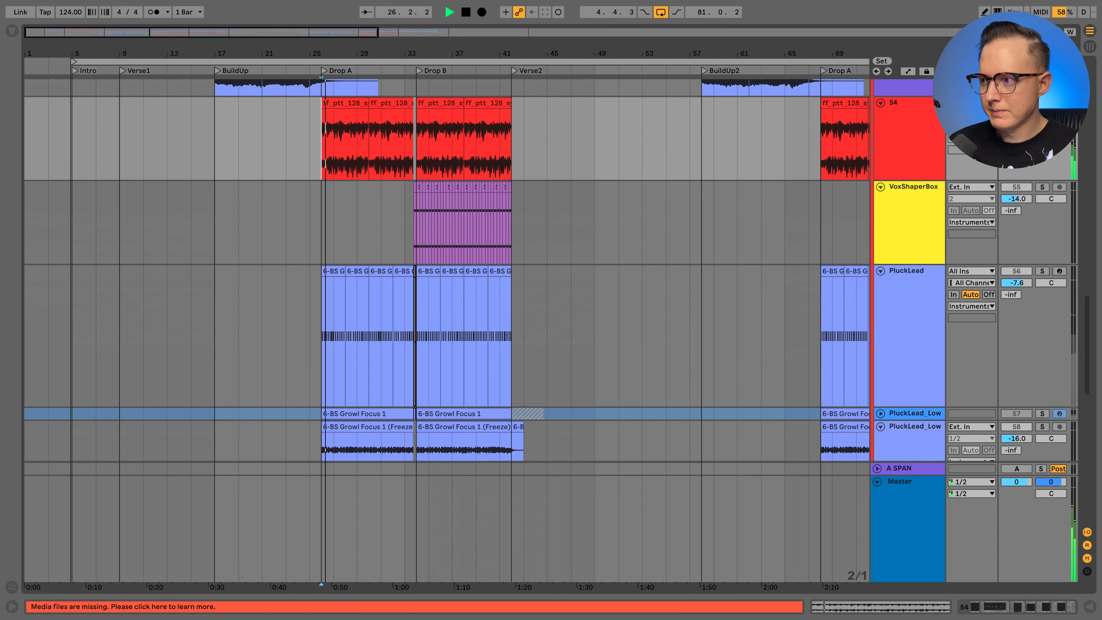
pyautogui.moveTo(336, 51); pyautogui.dragTo(336, 99)
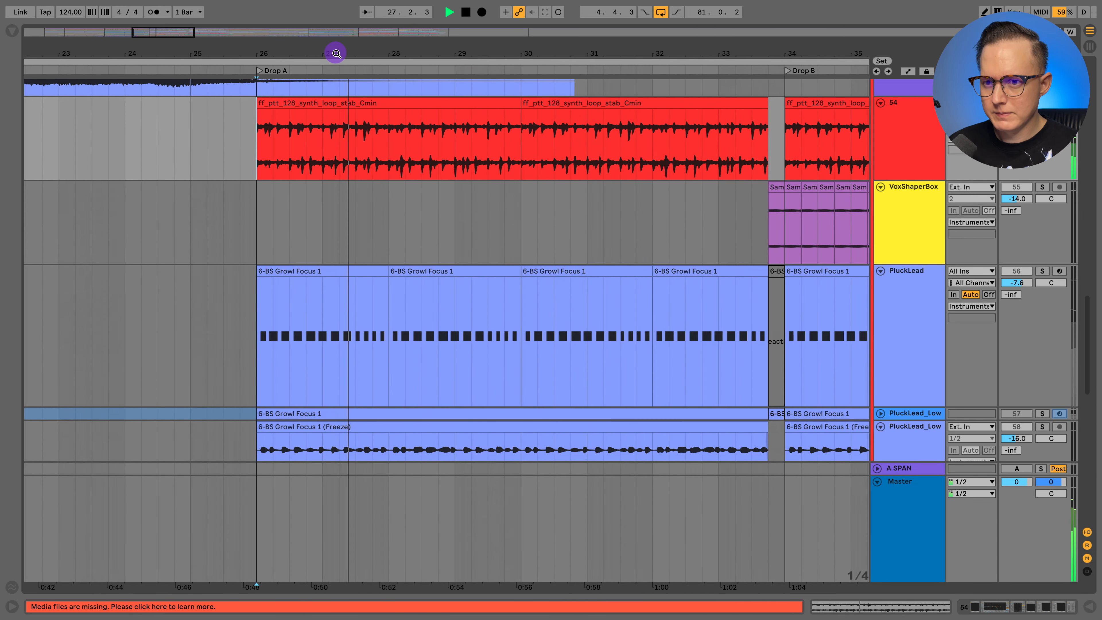
pyautogui.hscroll(2, 421, 142)
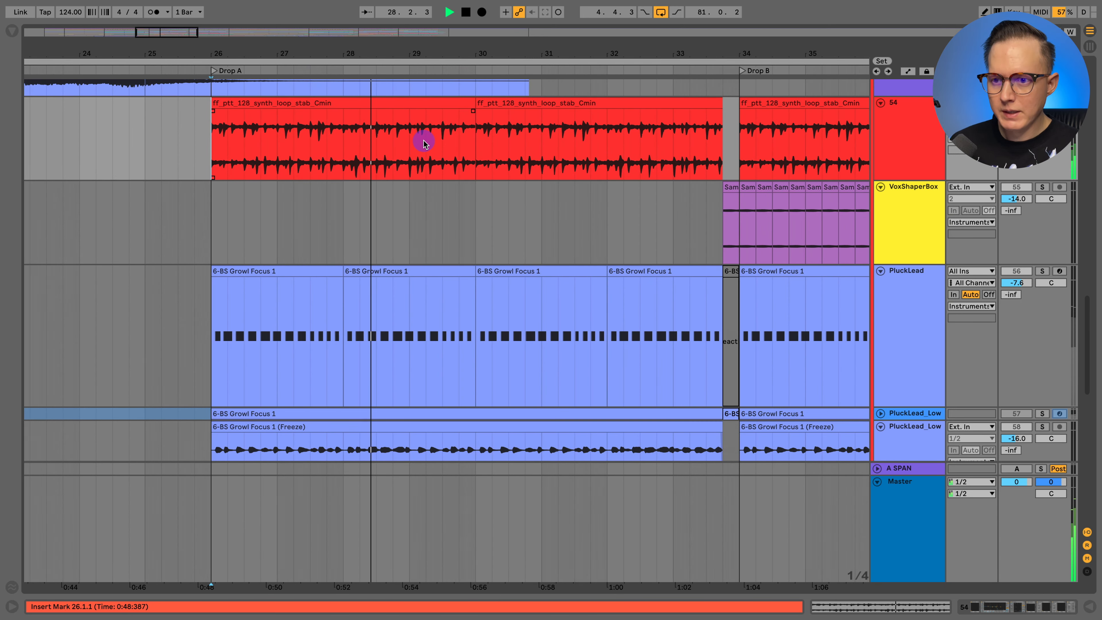
pyautogui.press('space')
# - Solo VoxShaperBox, play it from 33.4.1 into Drop B, and show its device chain
pyautogui.hscroll(1, 447, 193)
pyautogui.hscroll(5, 447, 191)
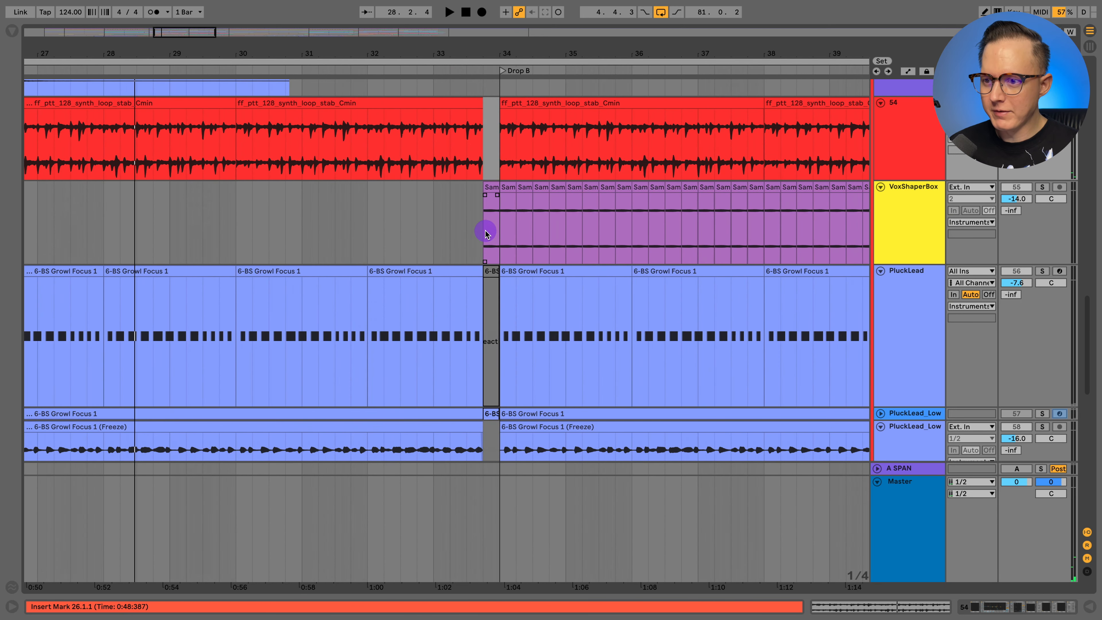
pyautogui.click(486, 231)
pyautogui.click(1041, 189)
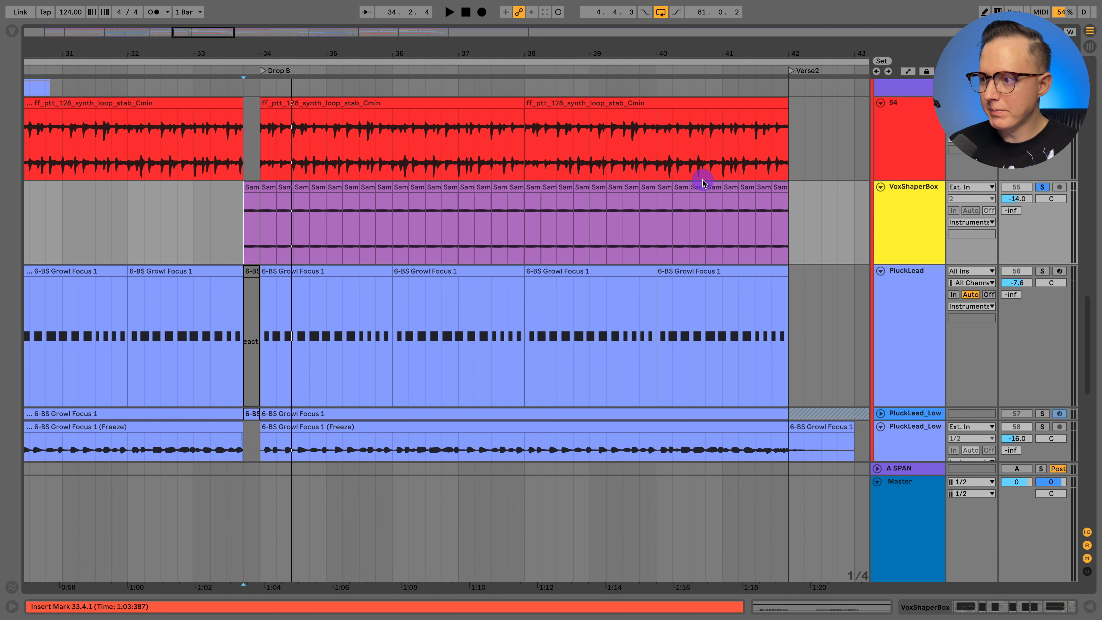
pyautogui.press('space')
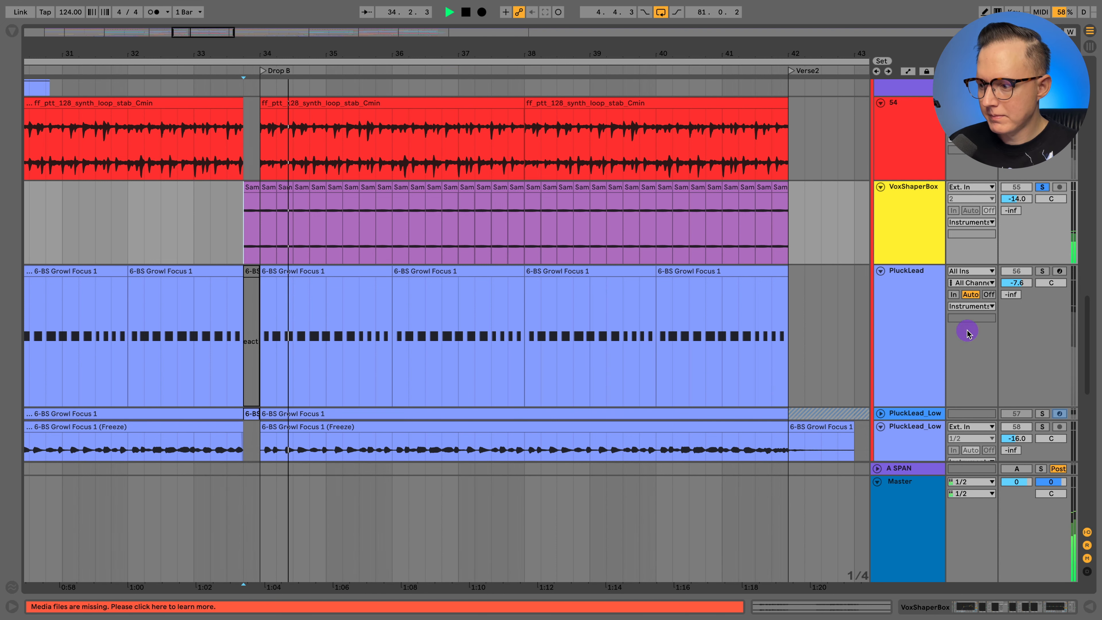
pyautogui.click(1012, 613)
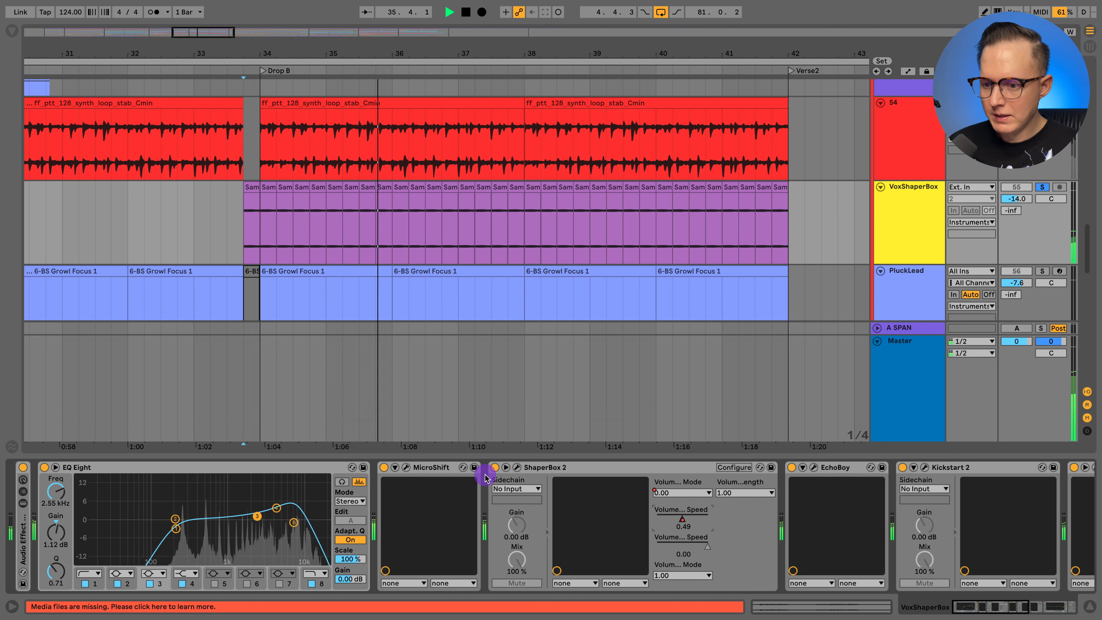
pyautogui.press('space')
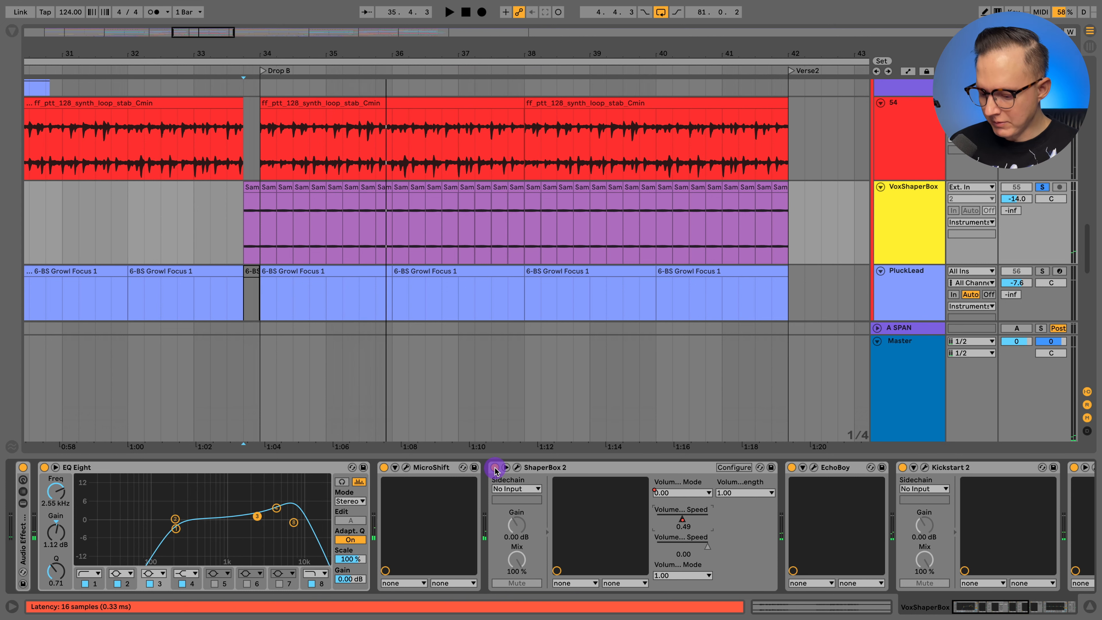
# - Show the automation lanes and compare VoxShaperBox playback with ShaperBox 2 bypassed and on, leaving it on
pyautogui.press('a')
pyautogui.press('space')
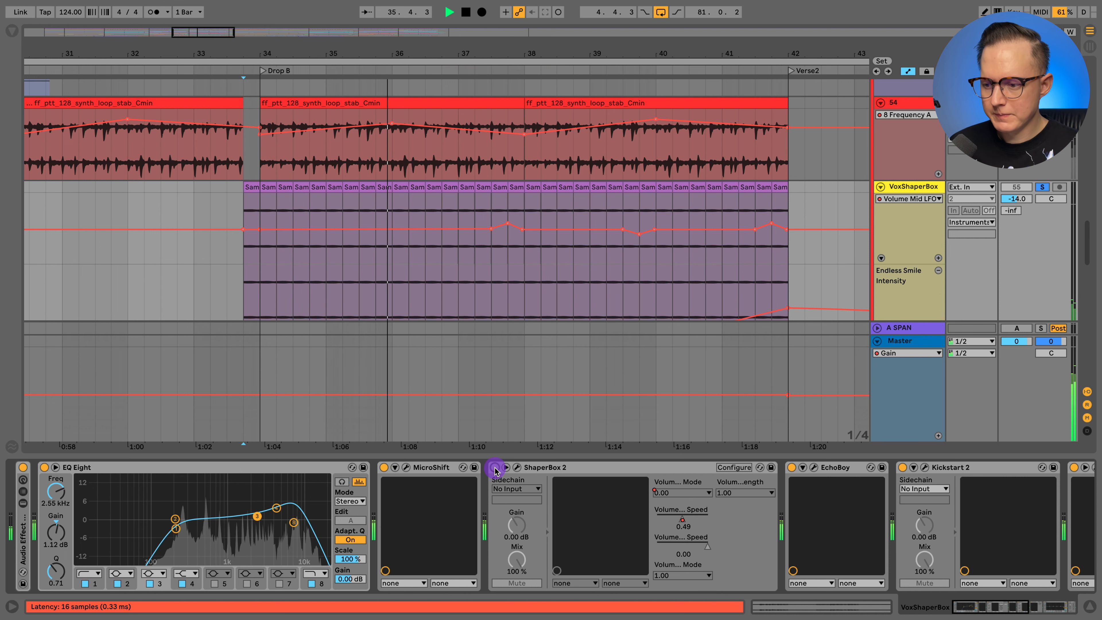
pyautogui.click(495, 468)
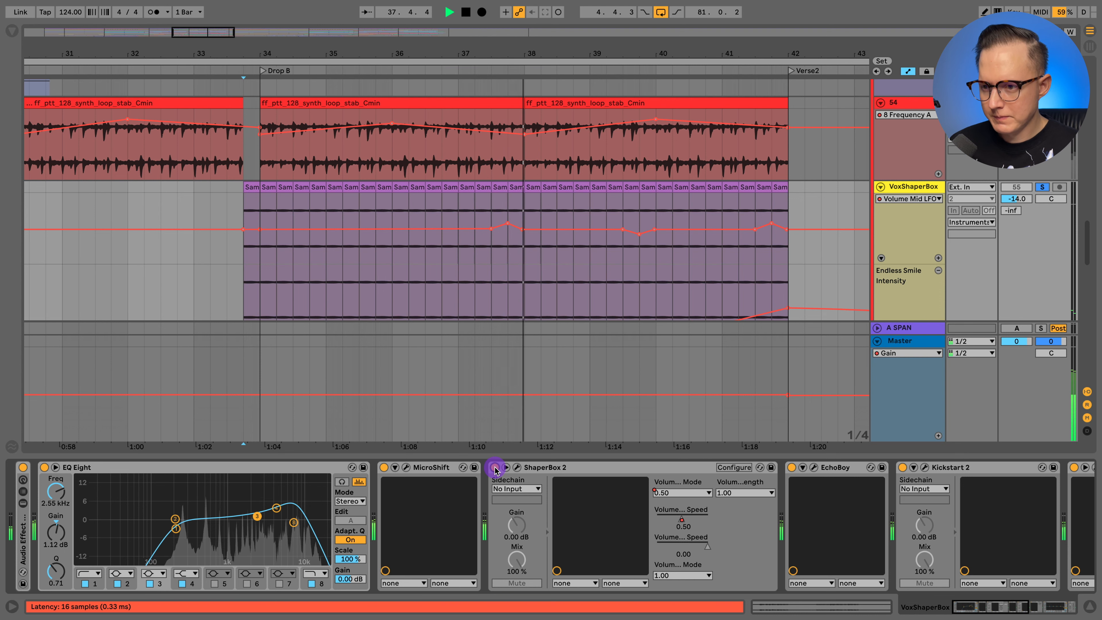
pyautogui.press('space')
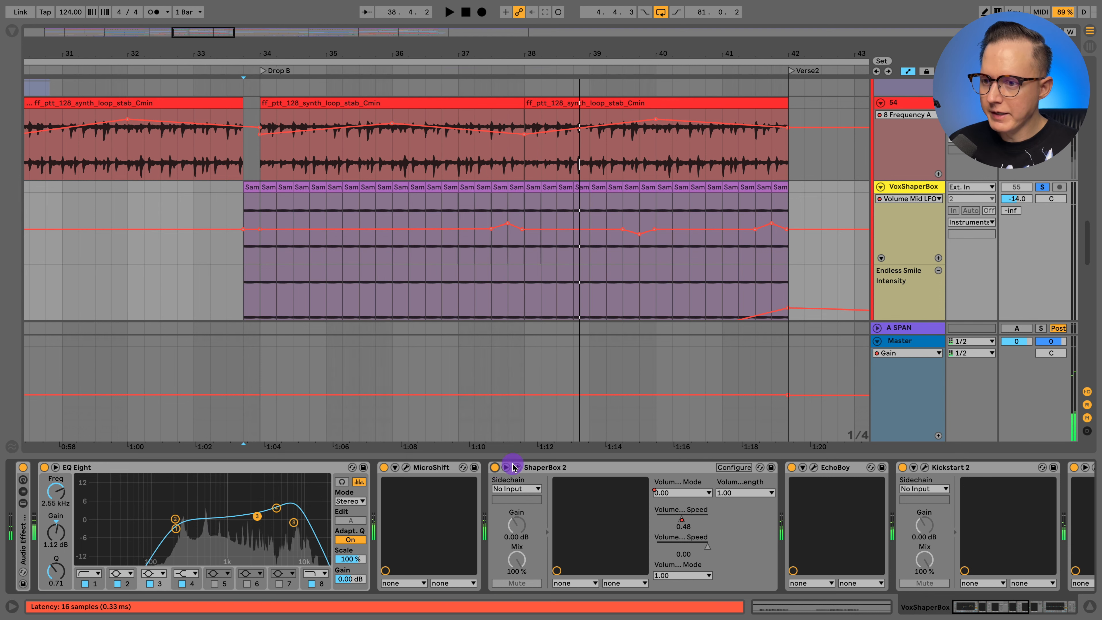
# - Open ShaperBox 2 to examine its Volume shaper, close it, and review the remaining devices on VoxShaperBox
pyautogui.click(518, 469)
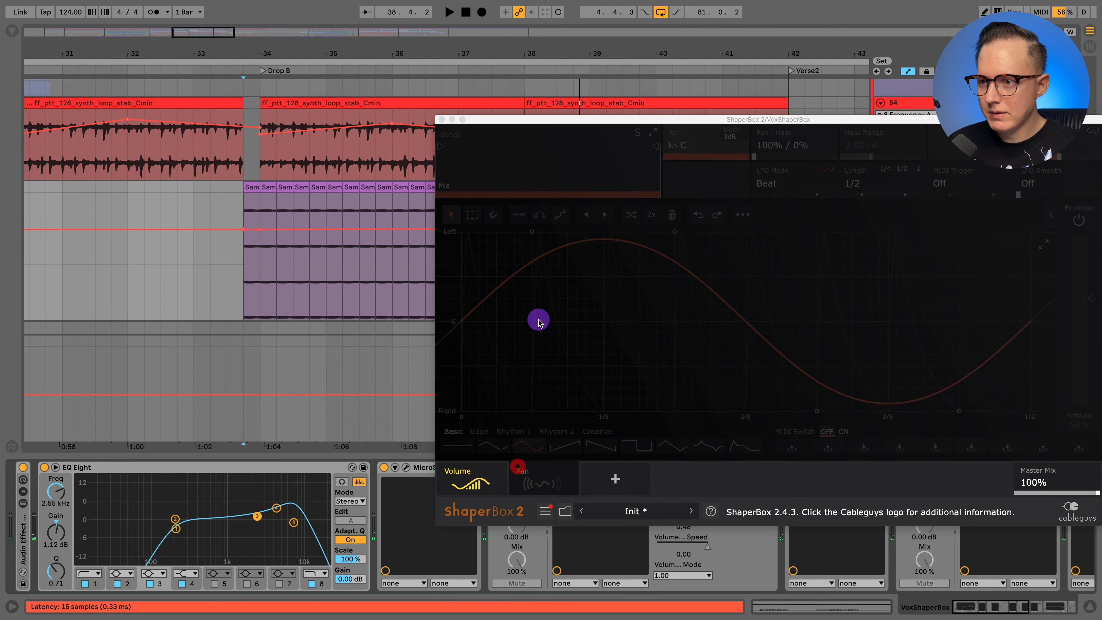
pyautogui.moveTo(622, 128); pyautogui.dragTo(389, 61)
pyautogui.click(262, 388)
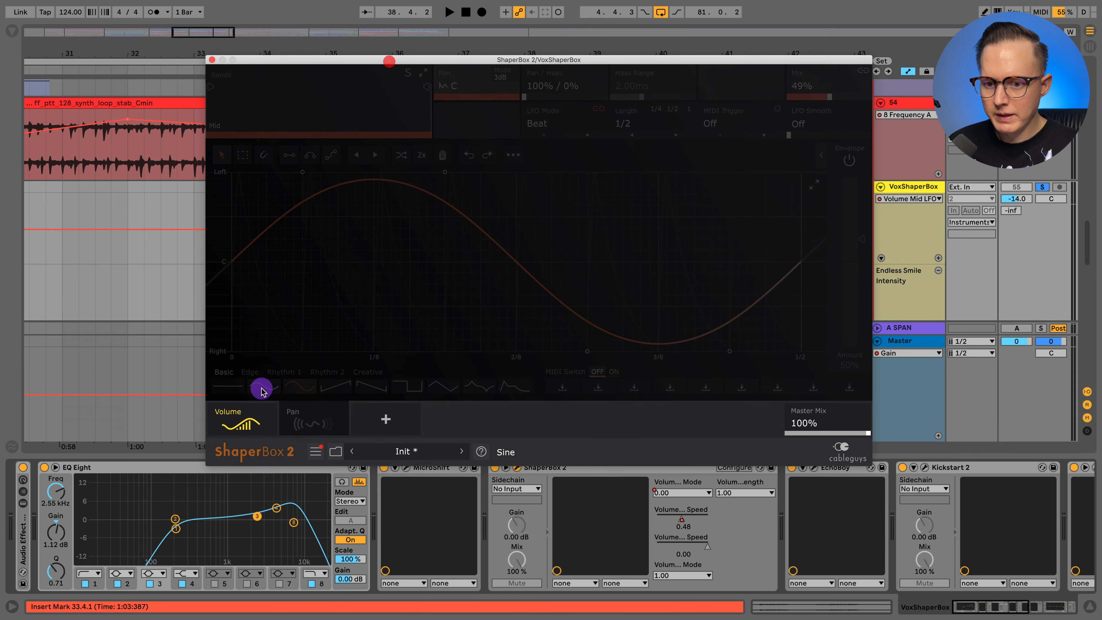
pyautogui.click(254, 415)
pyautogui.click(213, 60)
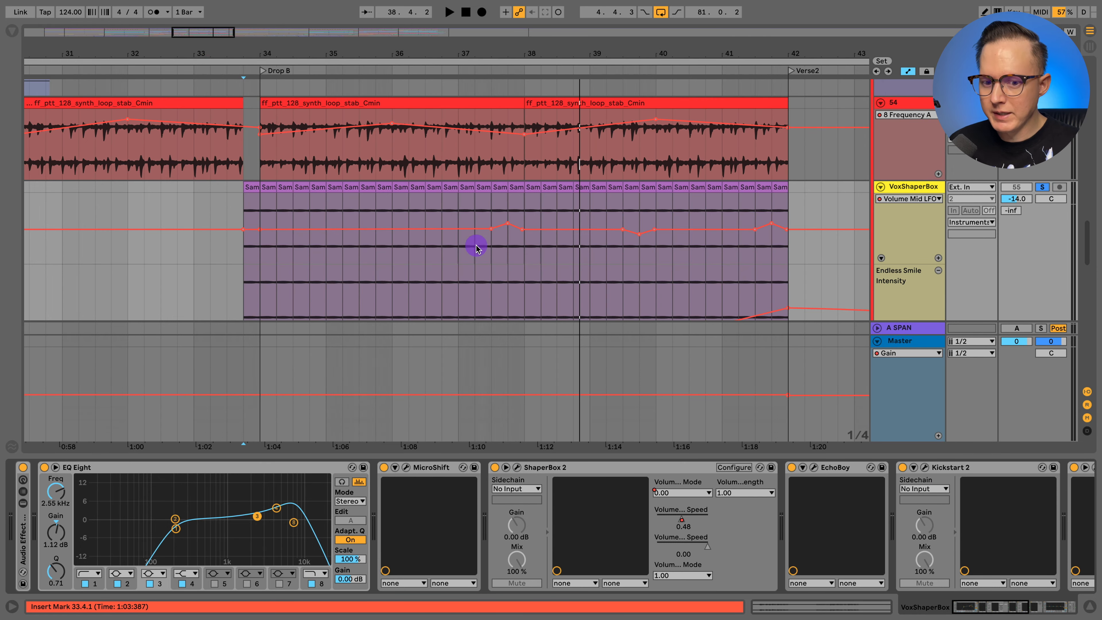
pyautogui.hscroll(3, 684, 546)
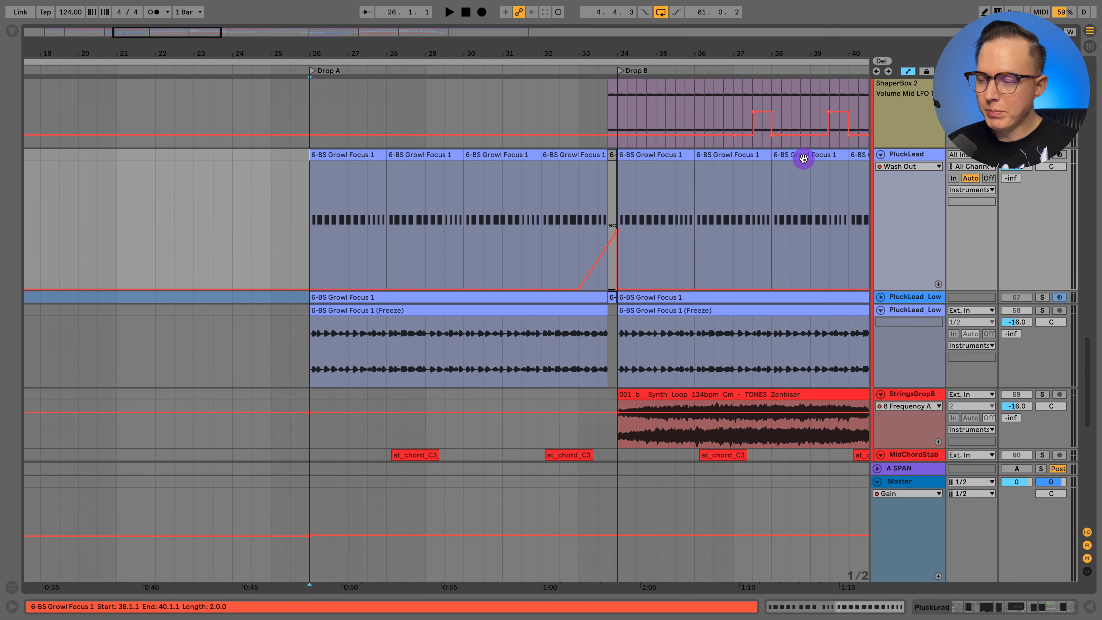
# - Play PluckLead from Drop A at bar 26 and display its Serum Macro 1 automation, followed by its Pitch Bend automation
pyautogui.press('space')
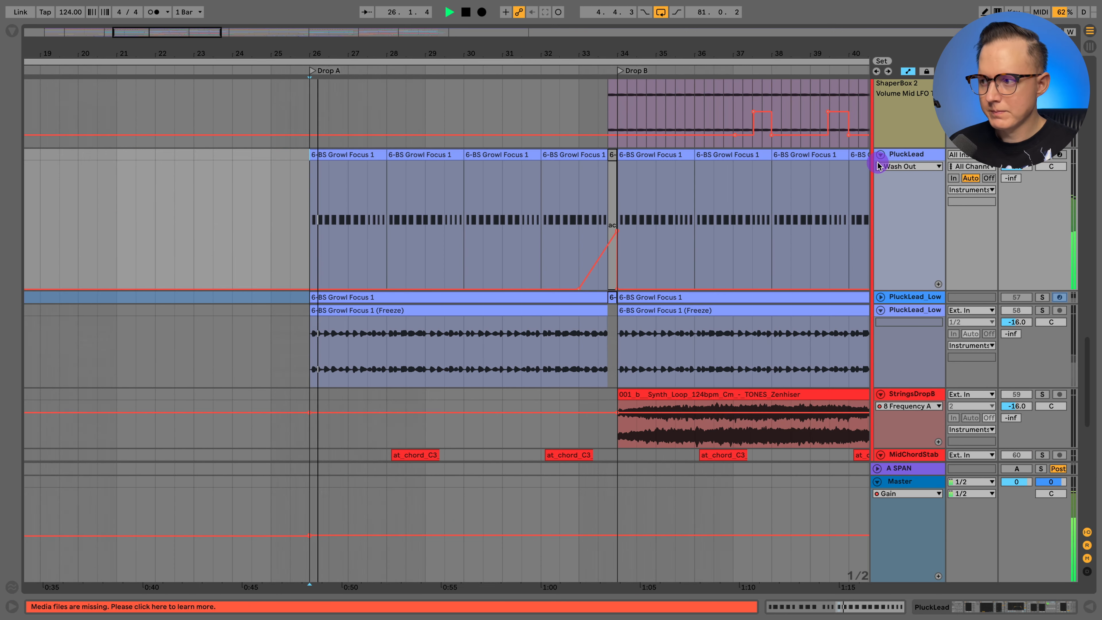
pyautogui.click(902, 153)
pyautogui.click(907, 167)
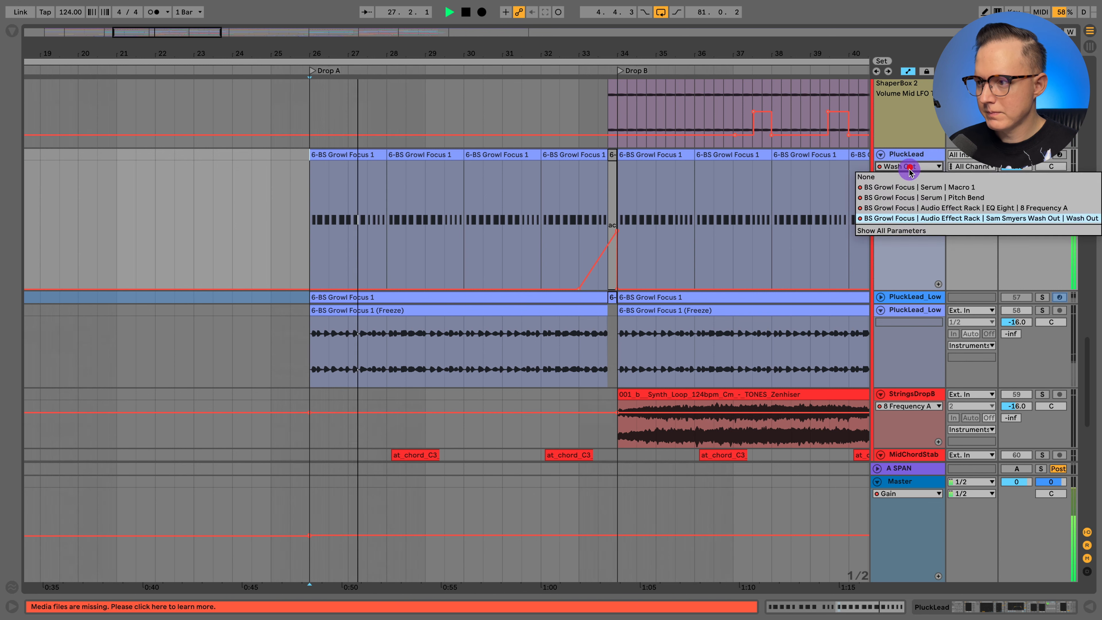
pyautogui.click(915, 187)
pyautogui.click(909, 166)
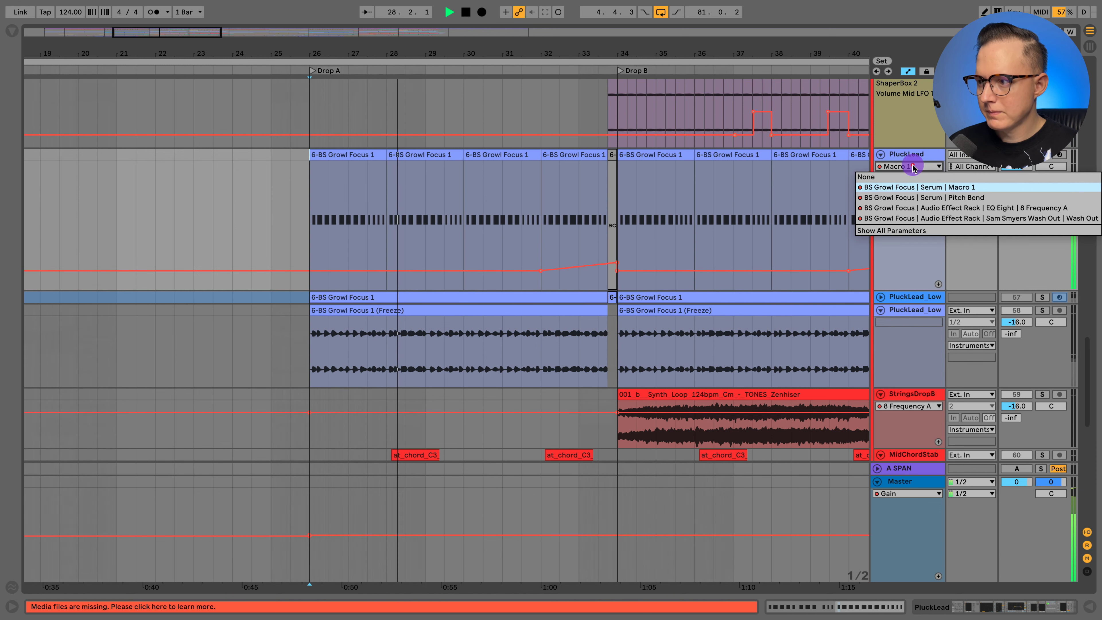
pyautogui.click(913, 200)
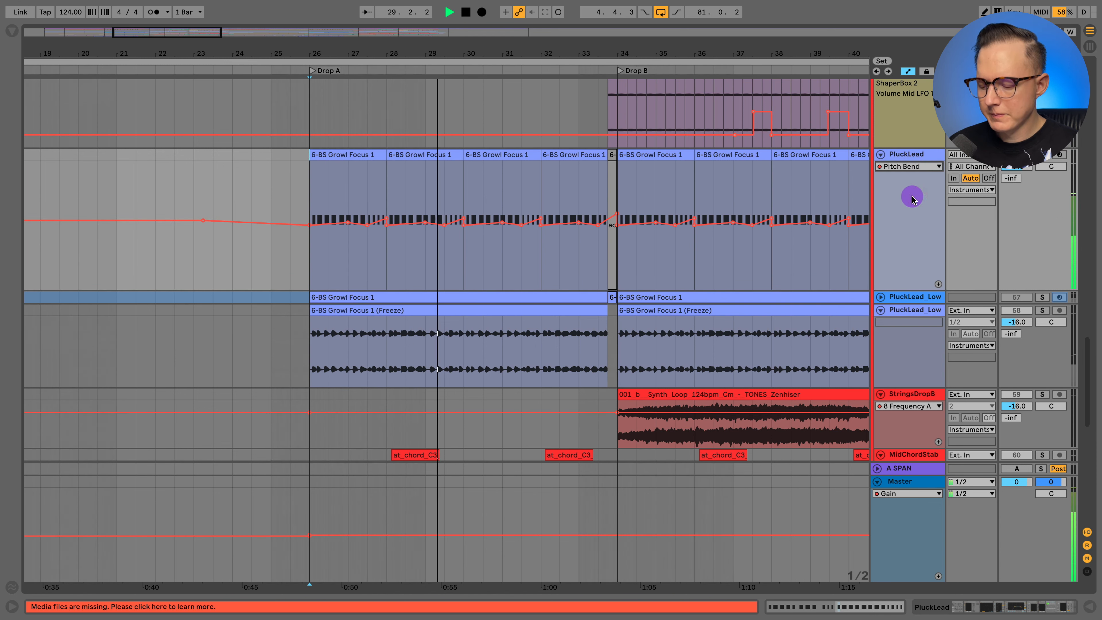
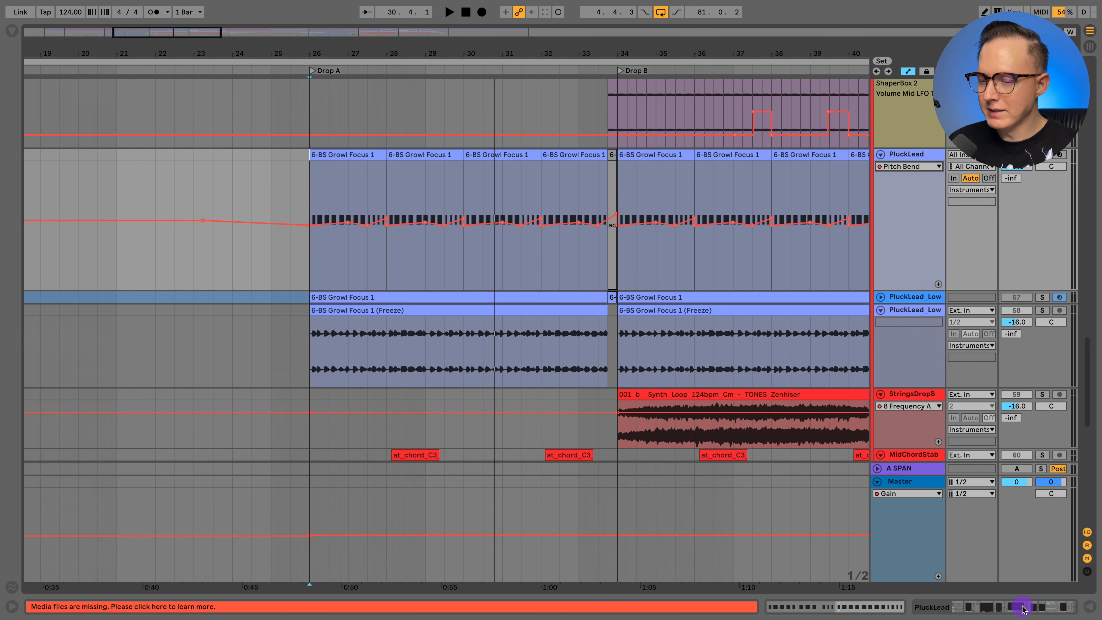
# - Show PluckLead's device chain and examine its Arpeggiator, Serum, Tuner, Compressor and EQ Eight
pyautogui.click(1023, 609)
pyautogui.hscroll(-10, 481, 491)
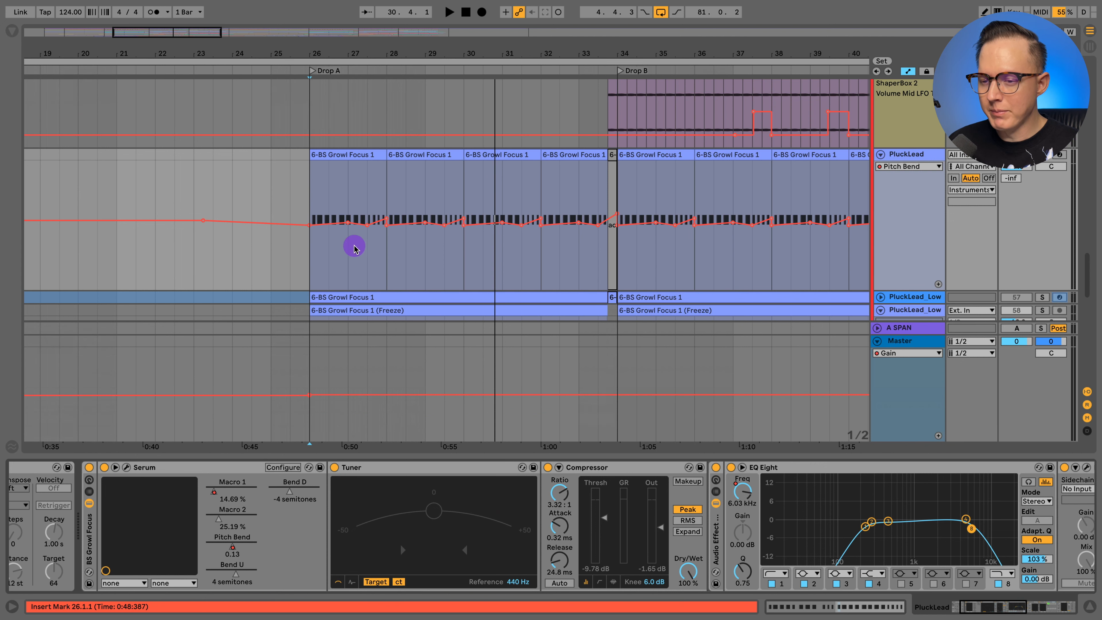
pyautogui.moveTo(371, 54)
pyautogui.mouseDown()
pyautogui.moveTo(371, 109)
pyautogui.moveTo(371, 54)
pyautogui.mouseUp()
pyautogui.click(371, 190)
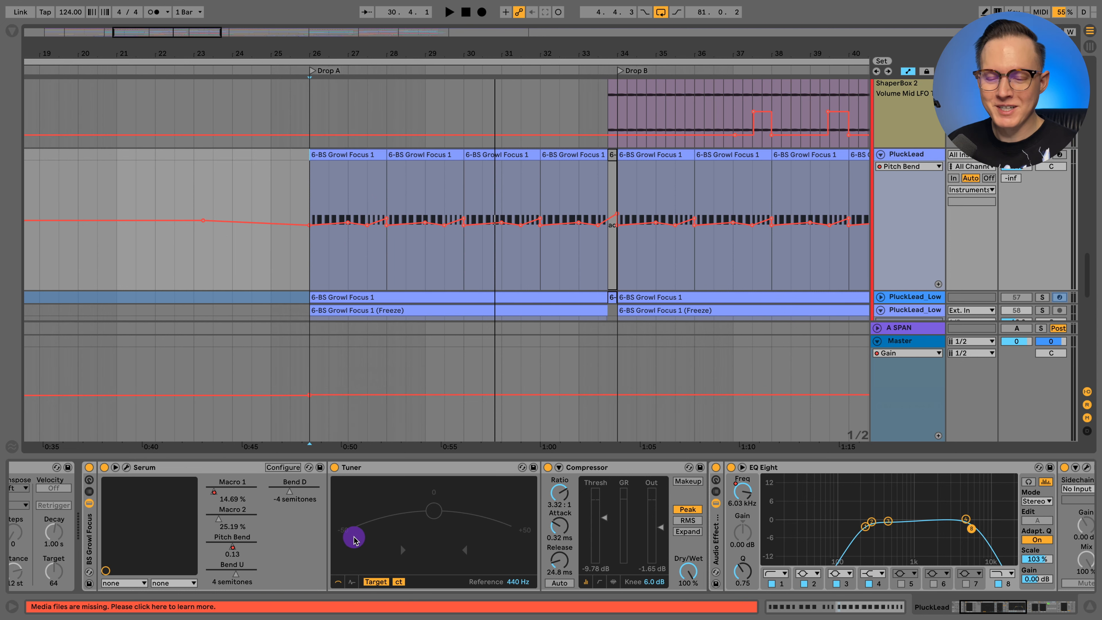
pyautogui.hscroll(-5, 351, 531)
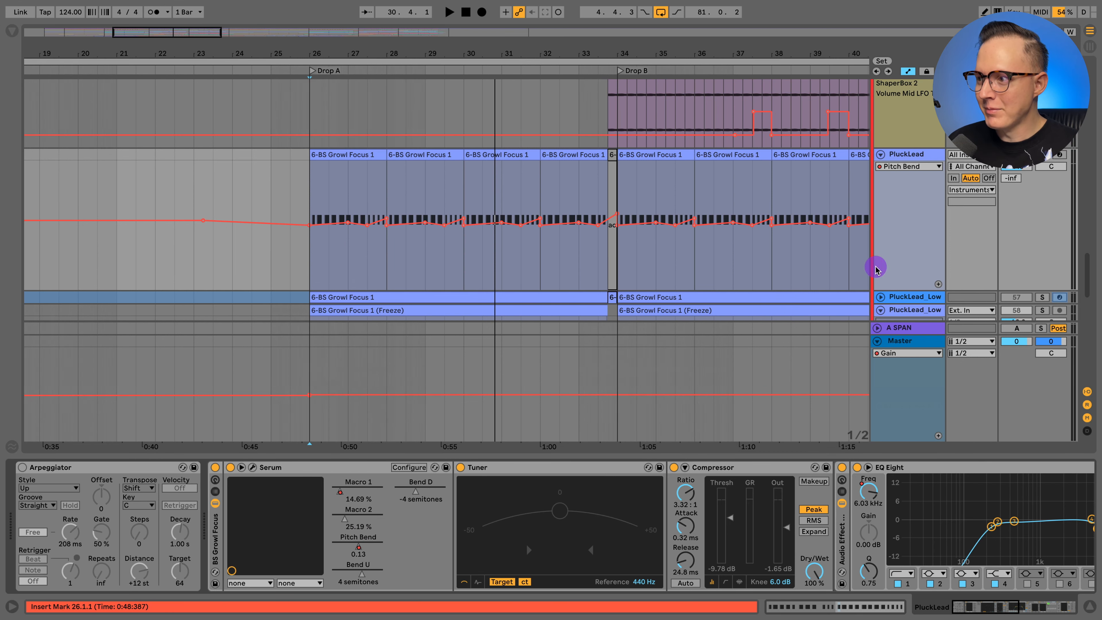
# - Display PluckLead's Serum Macro 1 automation and play its rise from 32.1.1 into Drop B
pyautogui.click(929, 164)
pyautogui.click(910, 184)
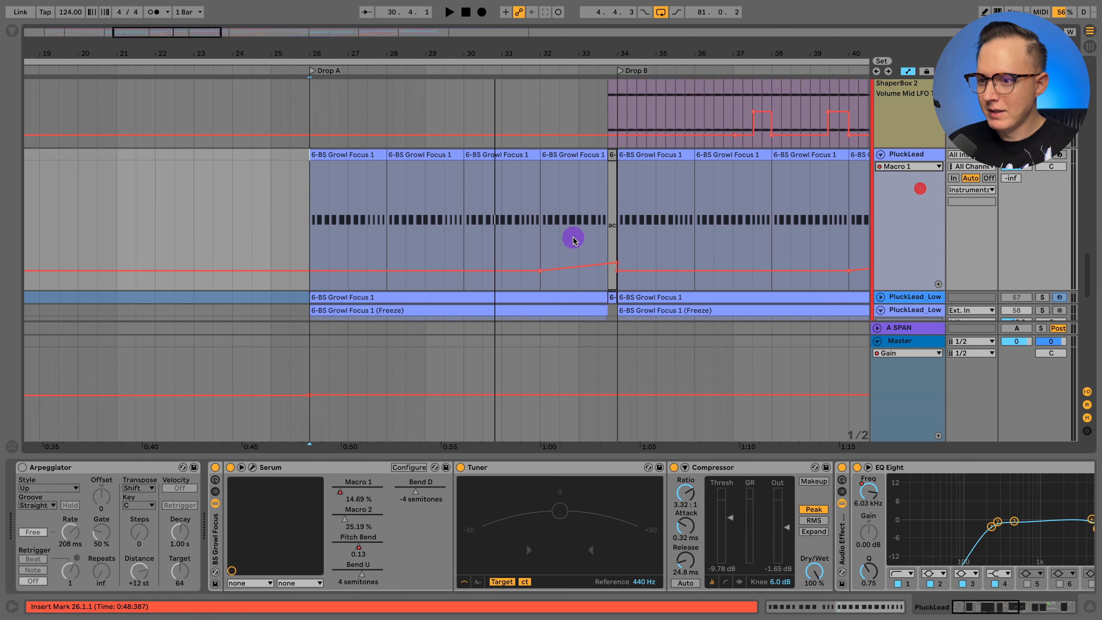
pyautogui.hscroll(3, 568, 241)
pyautogui.click(455, 223)
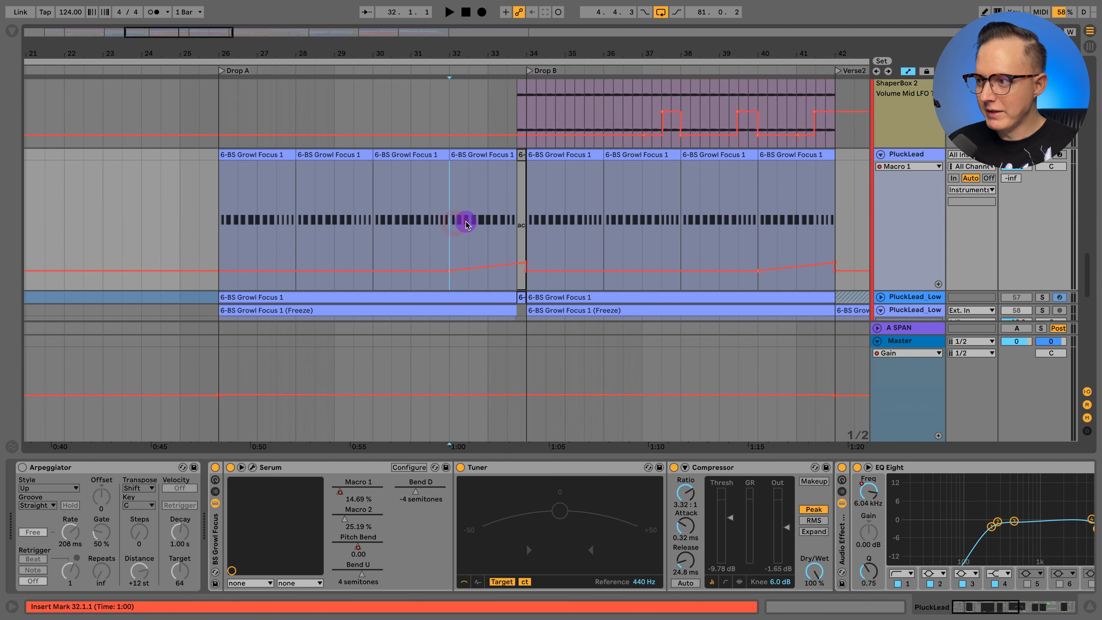
pyautogui.press('space')
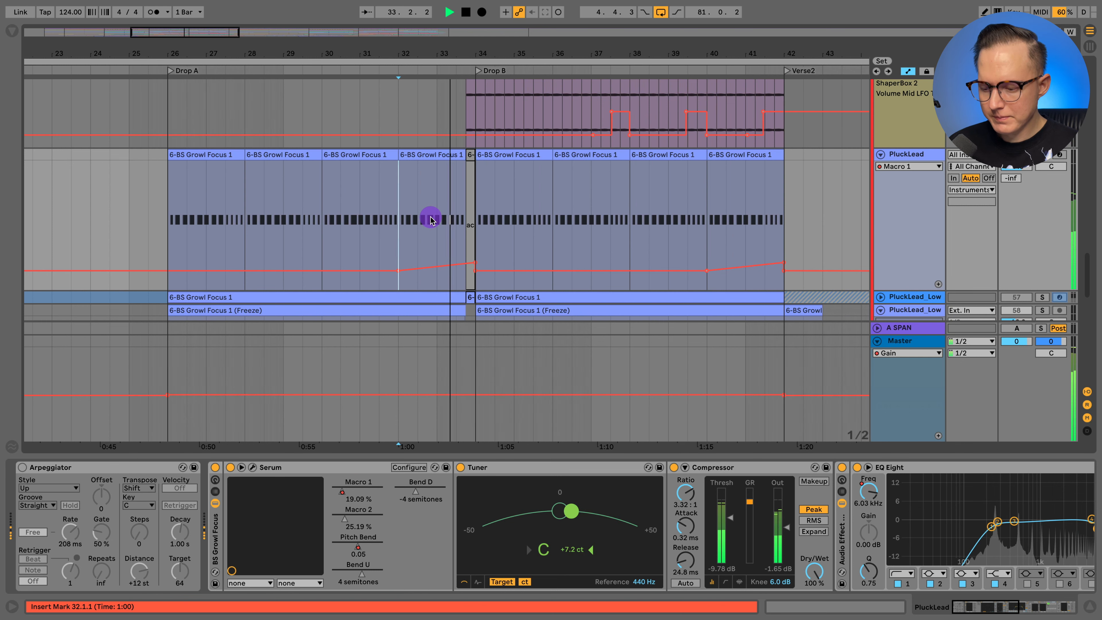
pyautogui.press('space')
# - Display PluckLead's EQ Eight 8 Frequency A automation and place the insert marker at 40.1.1 where the curve rises
pyautogui.click(909, 166)
pyautogui.click(915, 207)
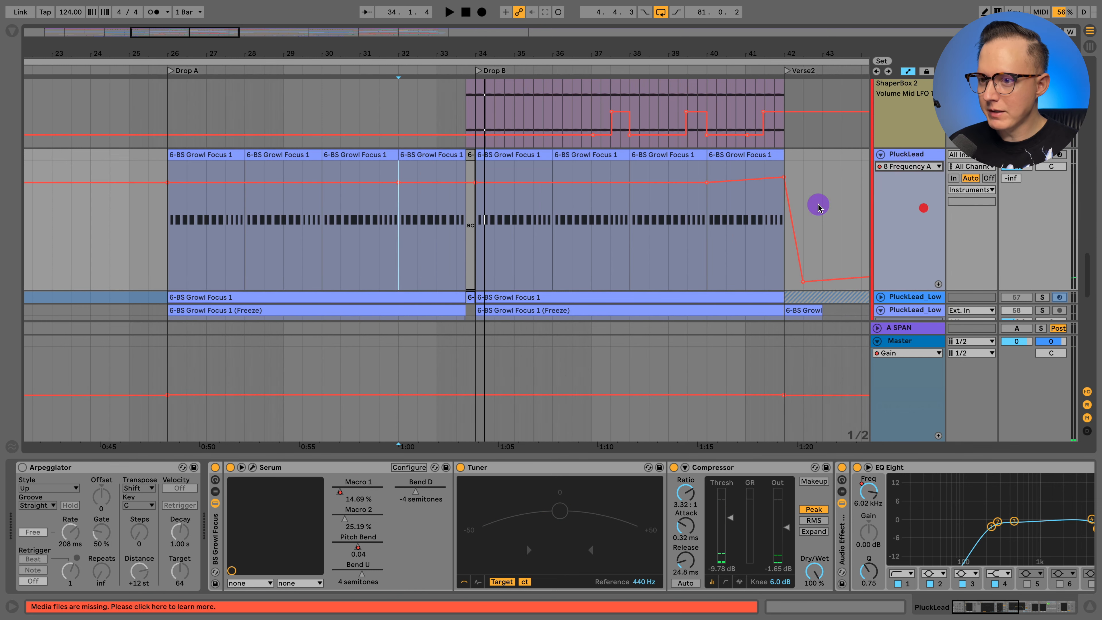
pyautogui.hscroll(3, 651, 243)
pyautogui.click(598, 240)
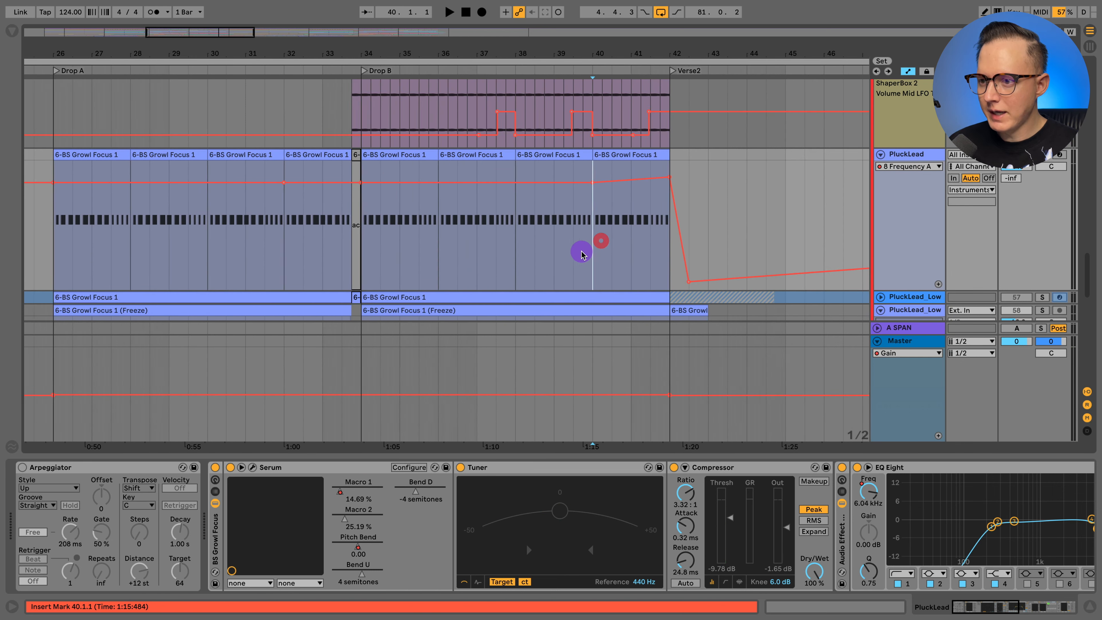
pyautogui.hscroll(3, 543, 240)
# - Display PluckLead's Wash Out automation and play the transition from 33.1.1 into Drop B
pyautogui.click(914, 167)
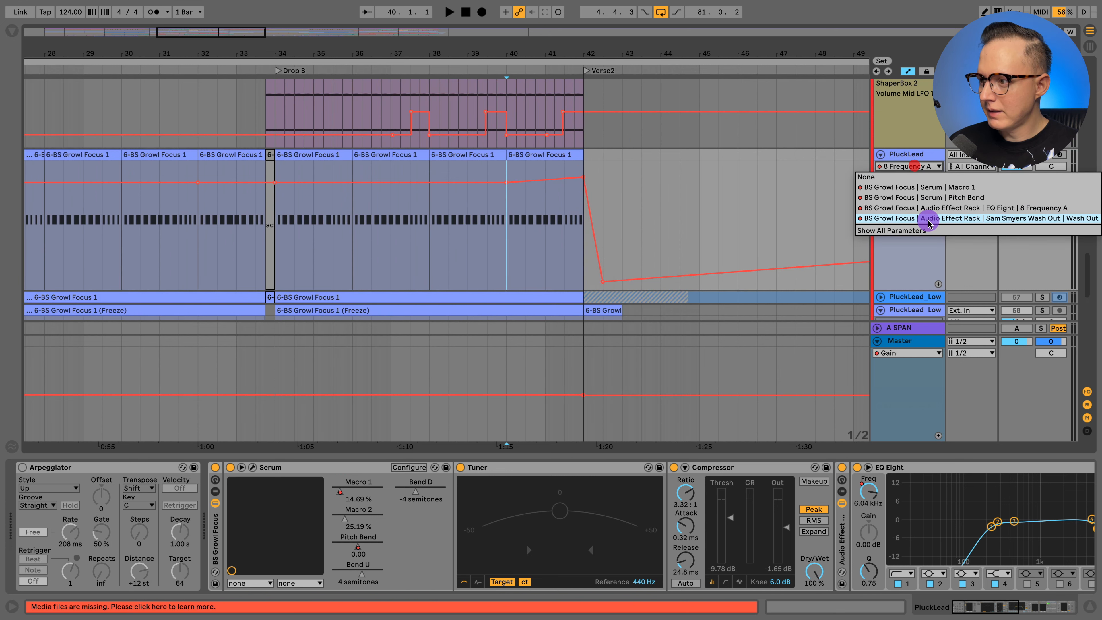
pyautogui.click(928, 218)
pyautogui.click(237, 231)
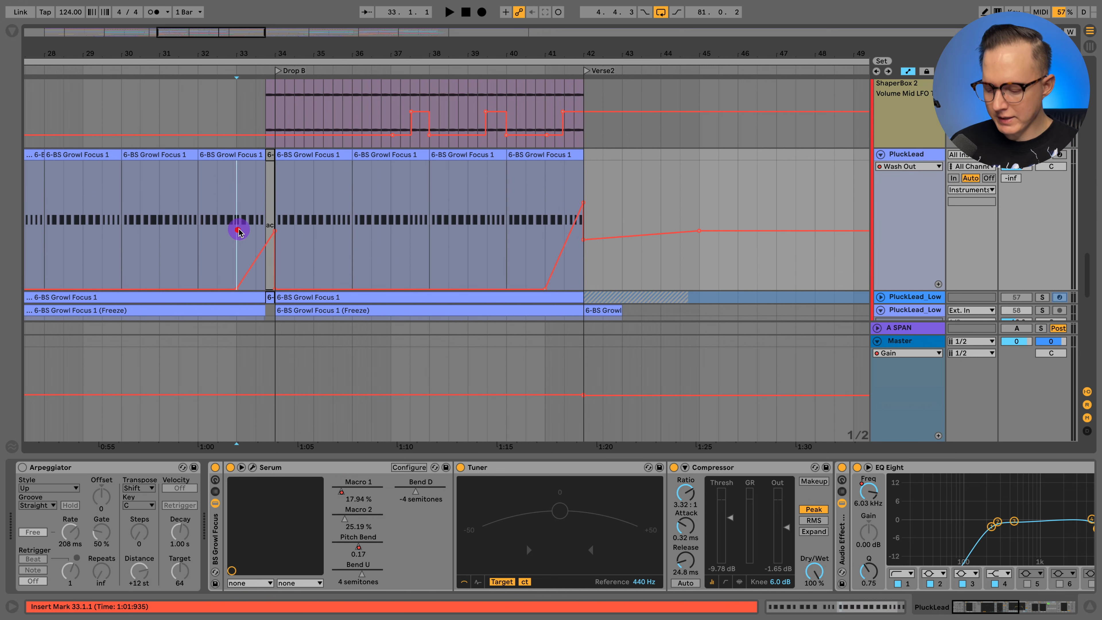
pyautogui.press('space')
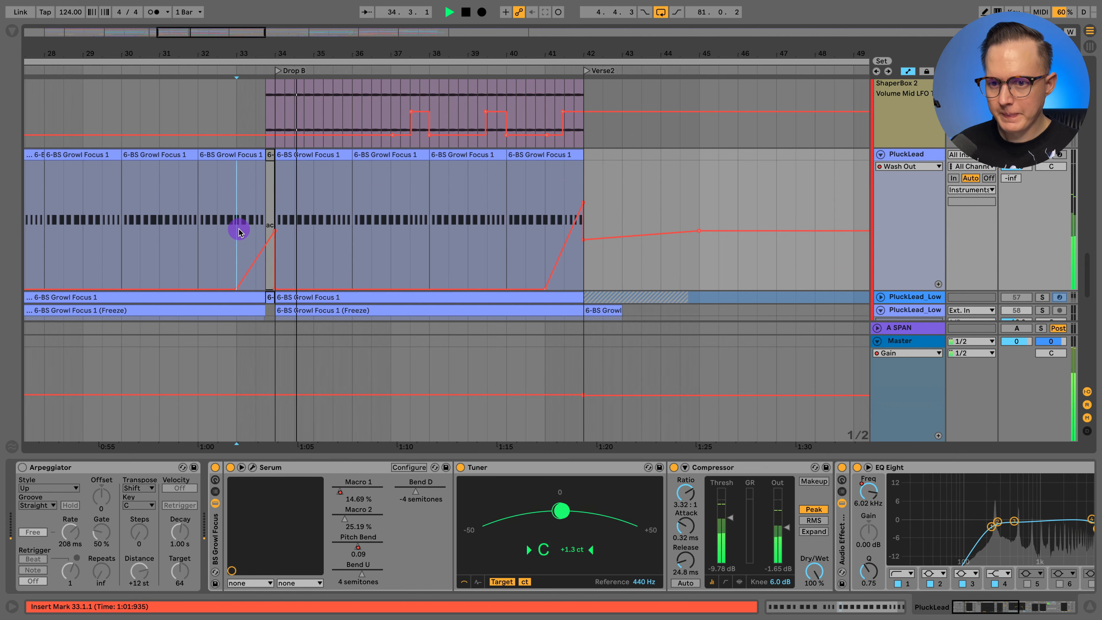
pyautogui.press('space')
# - Review PluckLead's remaining devices through Utility, select the Wash Out rack, and hide the device chain
pyautogui.hscroll(10, 590, 517)
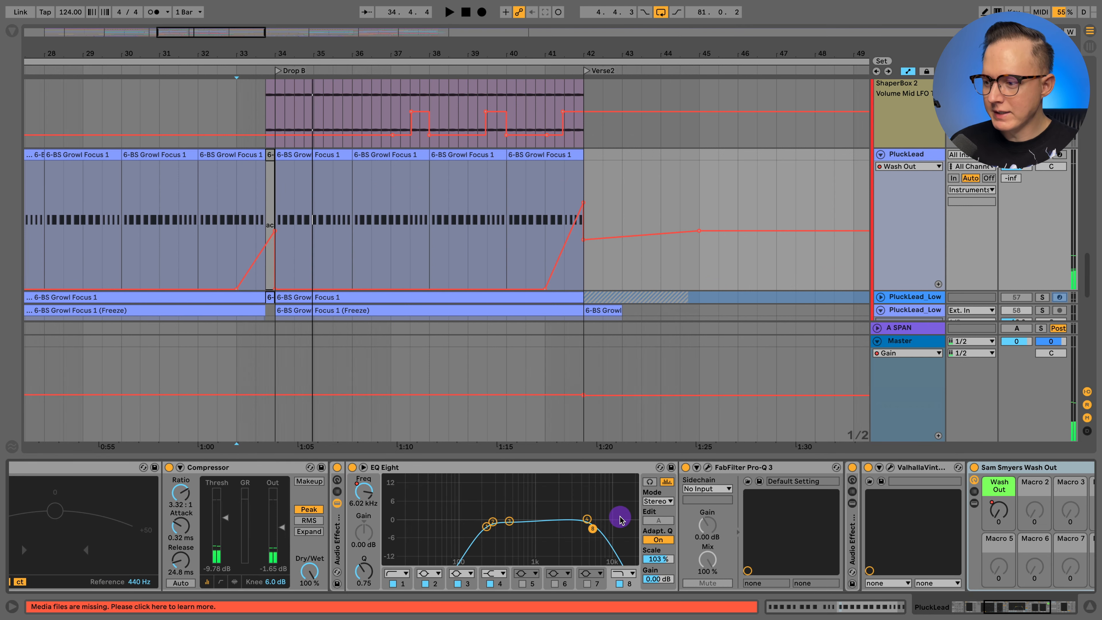
pyautogui.hscroll(3, 623, 520)
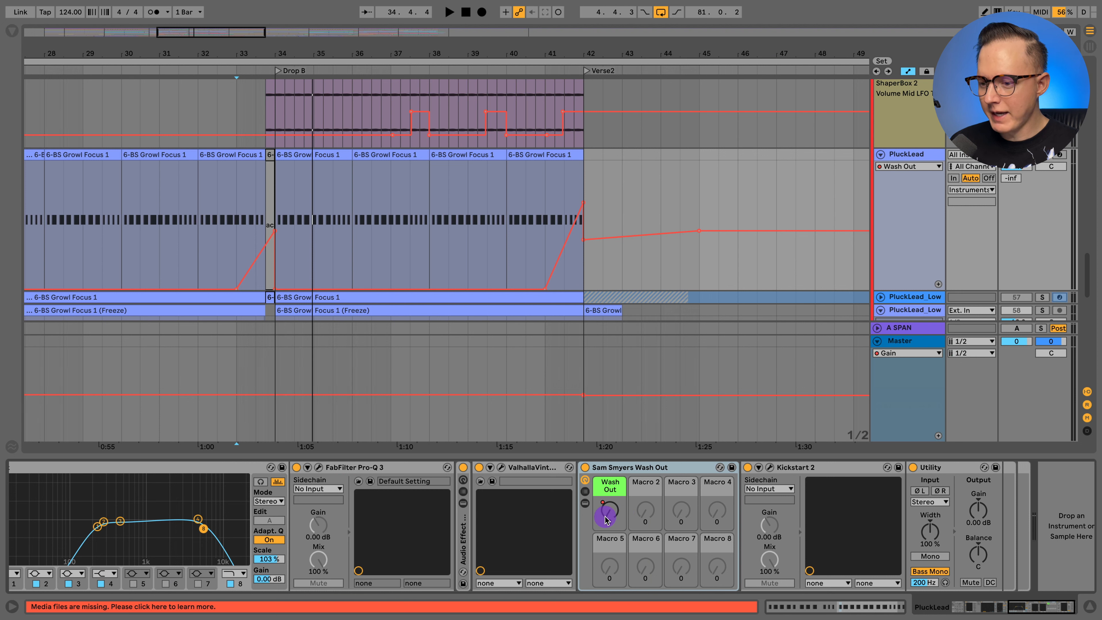
pyautogui.click(616, 463)
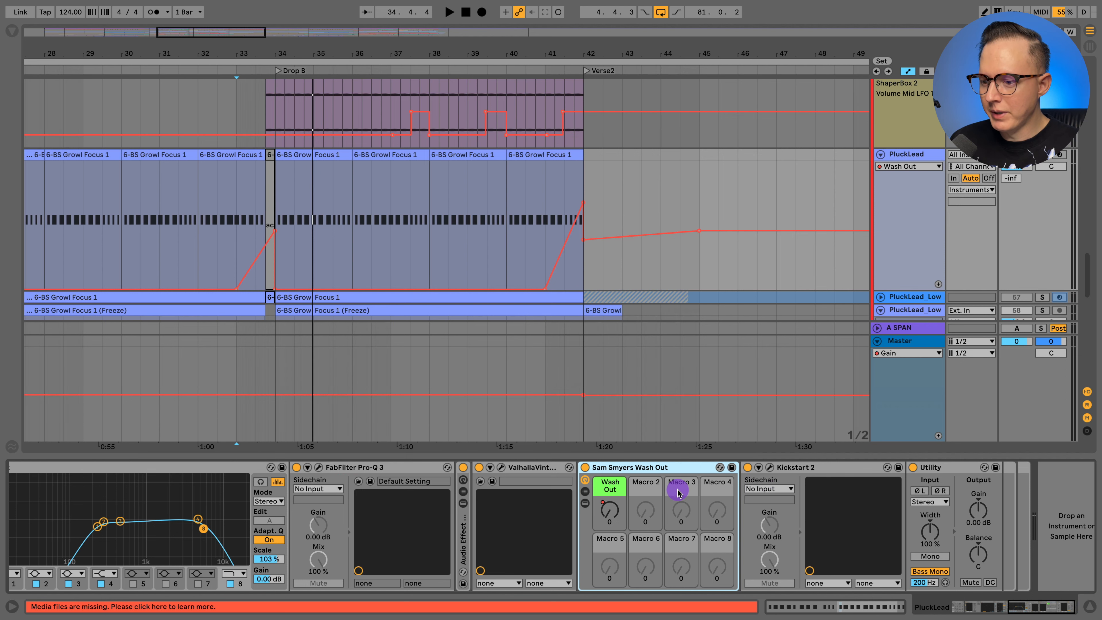
pyautogui.click(1090, 607)
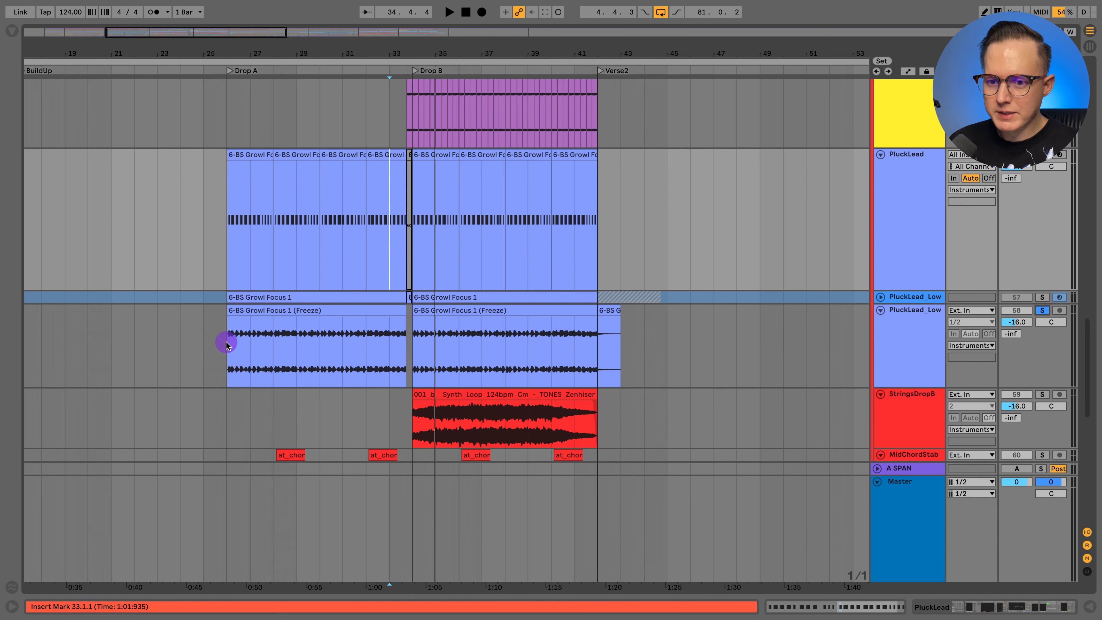
# - Play the soloed PluckLead_Low track from Drop A at 26.1.1 and bring the tracks below it into view
pyautogui.click(226, 342)
pyautogui.scroll(-2, 919, 312)
pyautogui.press('space')
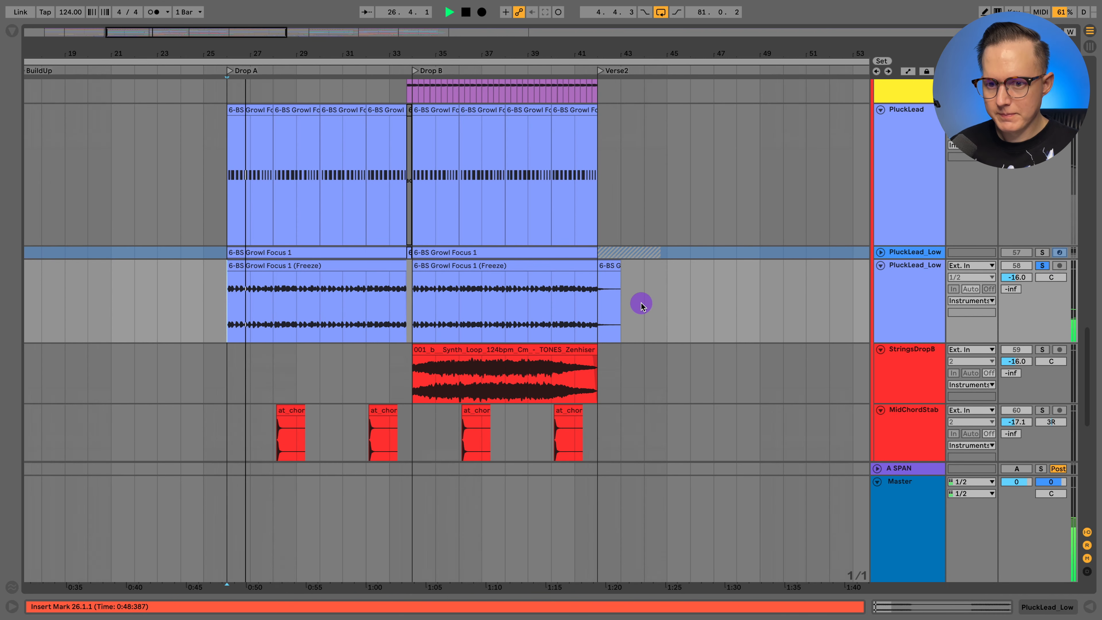
pyautogui.scroll(-1, 627, 306)
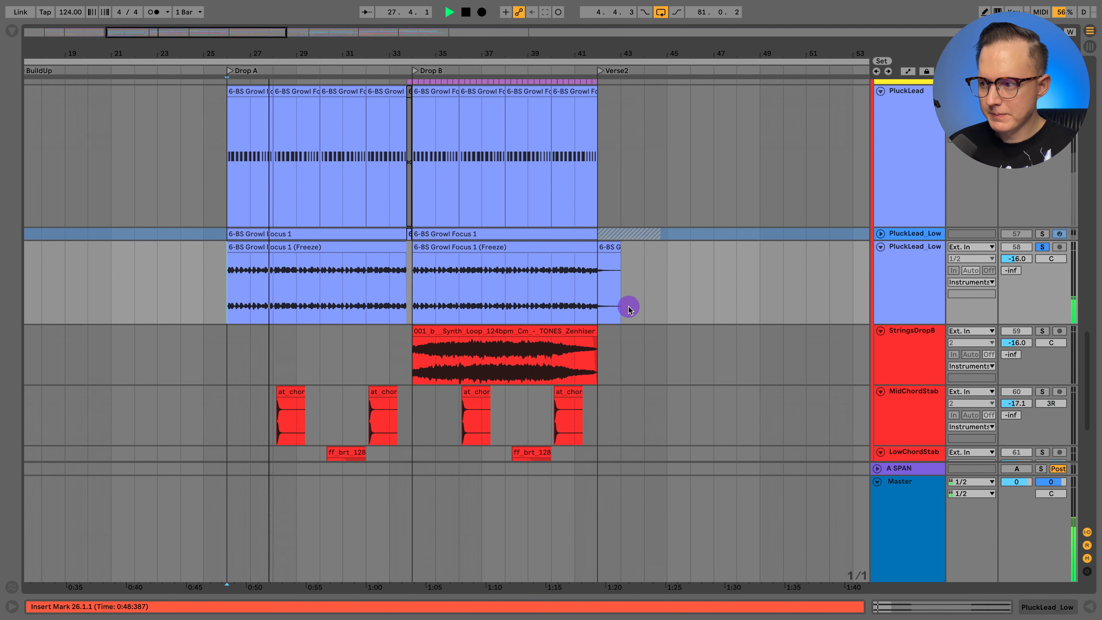
pyautogui.scroll(-4, 529, 300)
# - Listen to the soloed StringsDropB loop from Drop B at 34.1.1, then stop playback
pyautogui.click(515, 279)
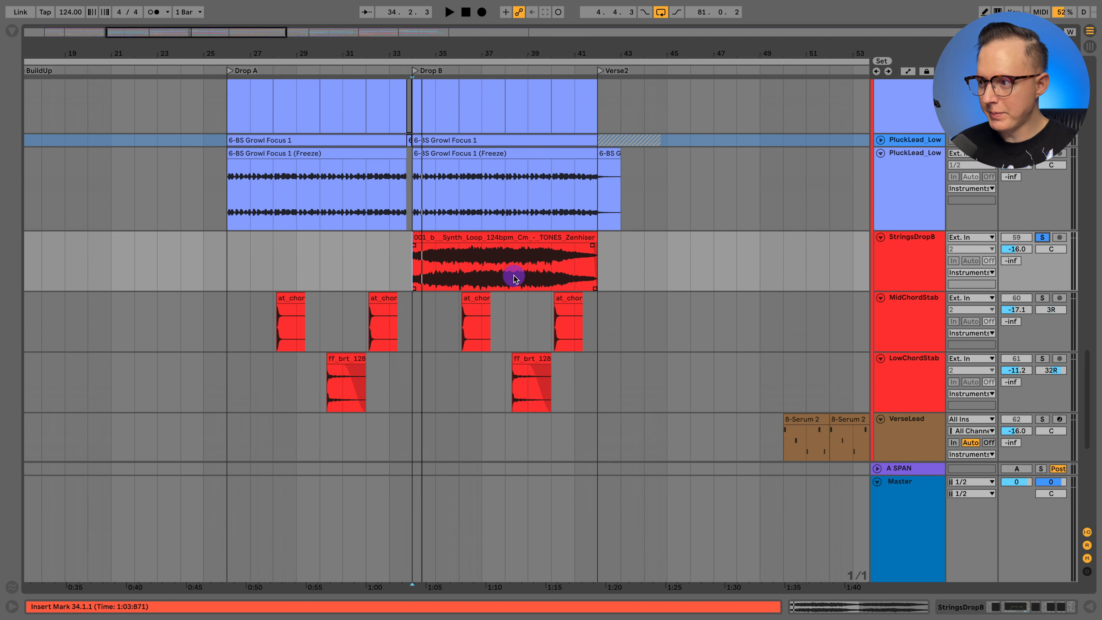
pyautogui.press('space')
pyautogui.scroll(-4, 537, 276)
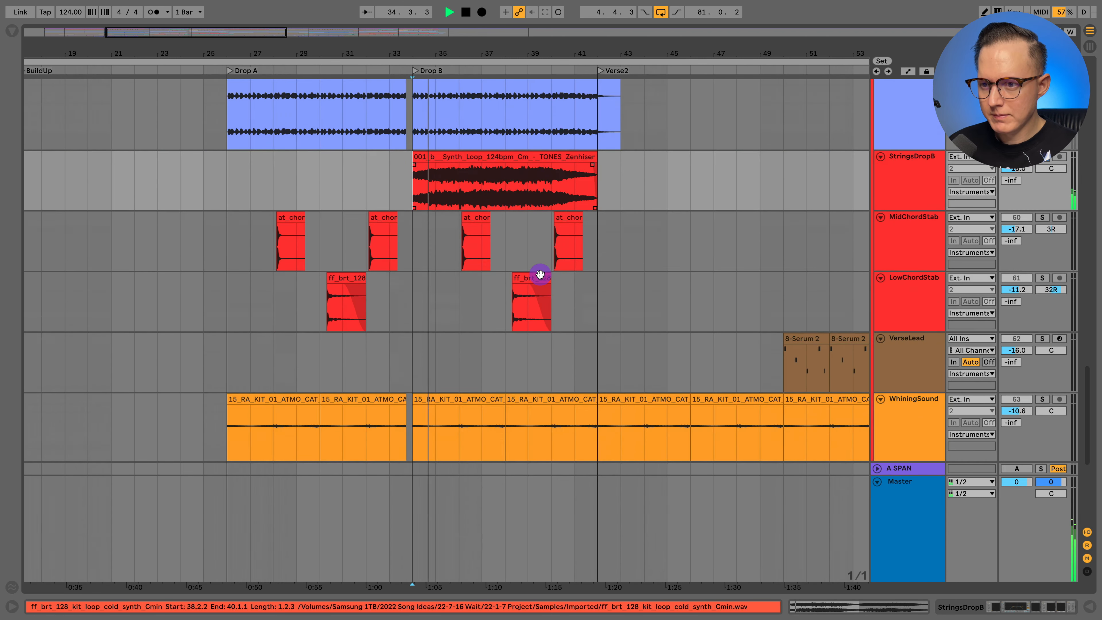
pyautogui.moveTo(481, 43)
pyautogui.mouseDown()
pyautogui.moveTo(482, 83)
pyautogui.moveTo(482, 54)
pyautogui.mouseUp()
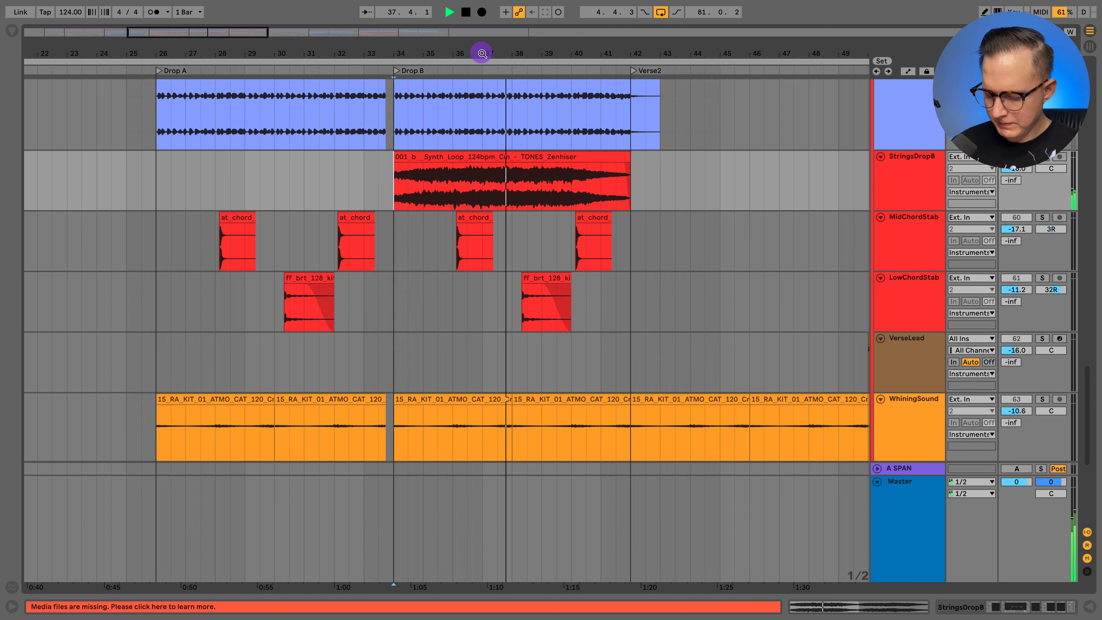
pyautogui.press('space')
# - Solo MidChordStab and play its chord clip from 36.1.1 in Drop B
pyautogui.click(453, 238)
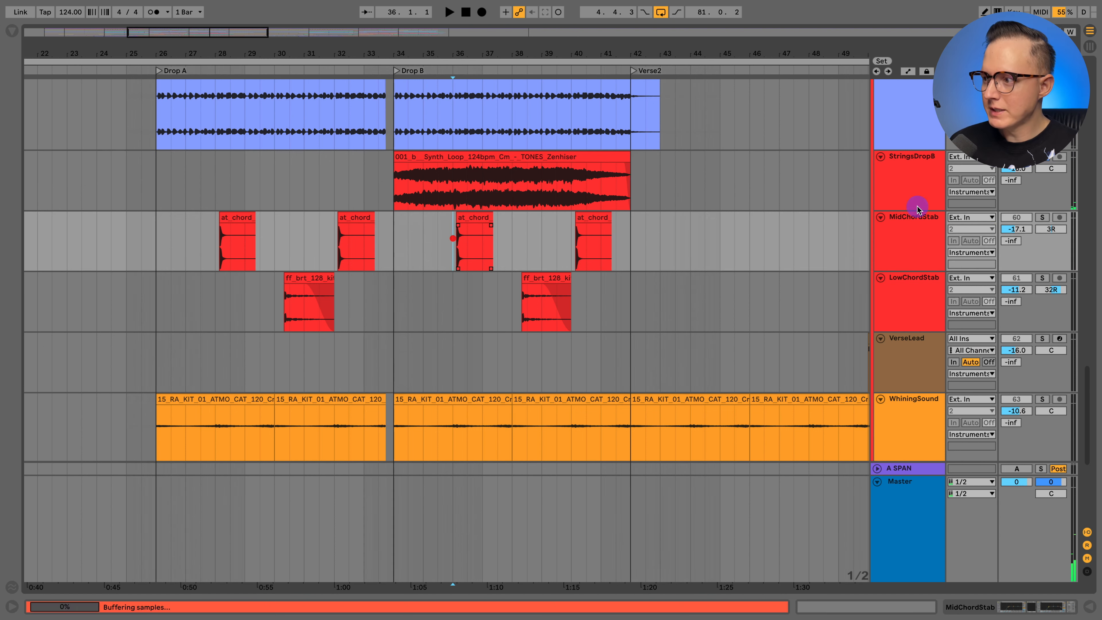
pyautogui.click(1042, 218)
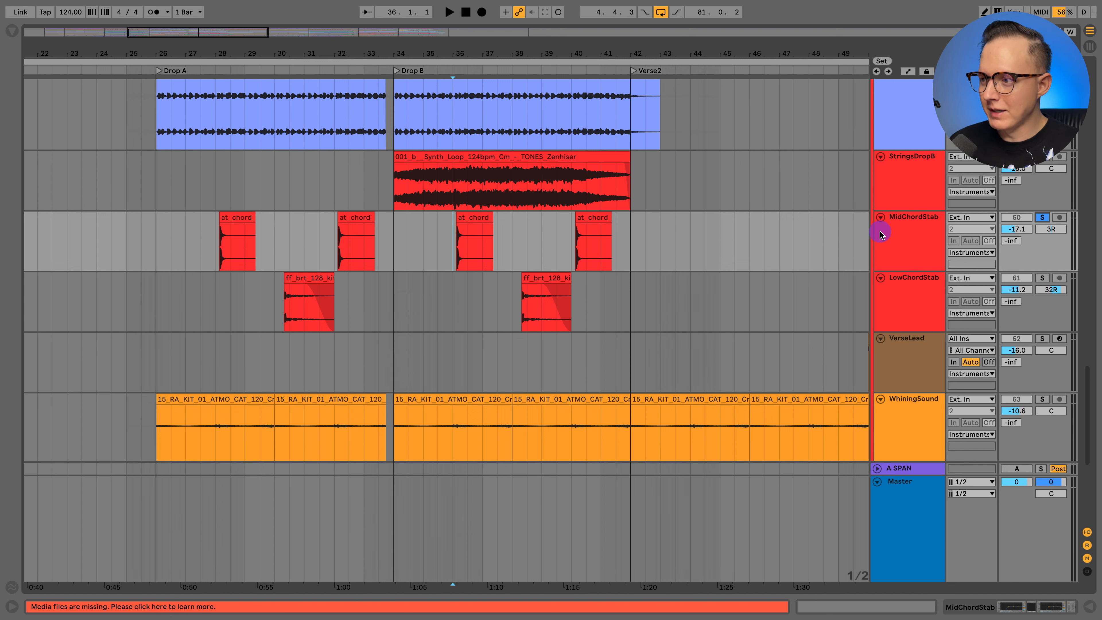
pyautogui.press('space')
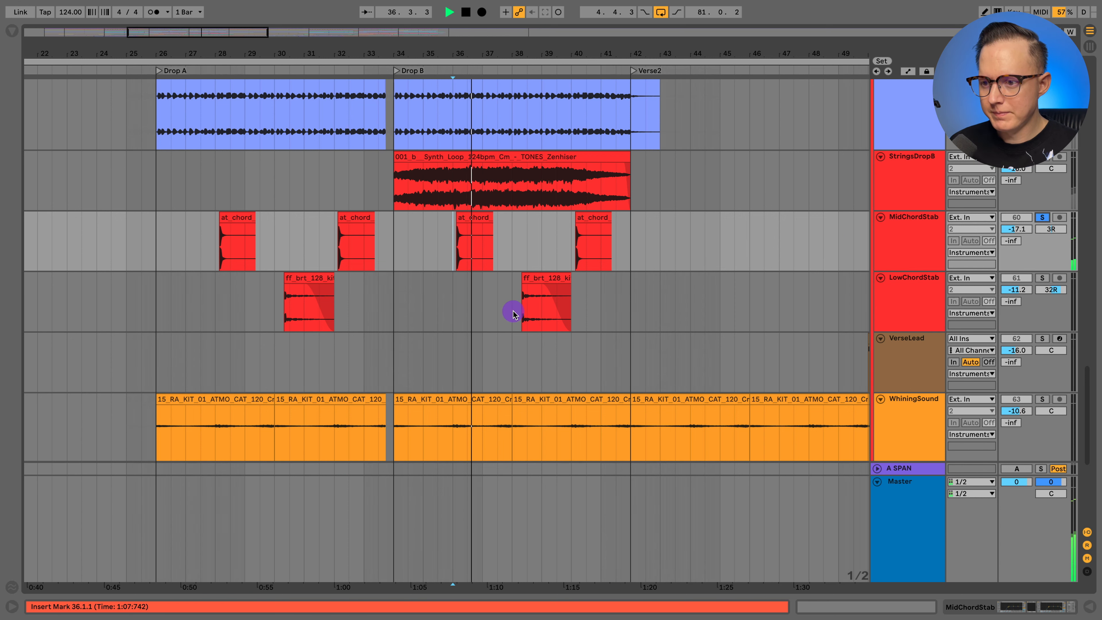
# - Solo LowChordStab, listen to its clip in Drop B, and stop playback
pyautogui.click(513, 311)
pyautogui.click(1042, 278)
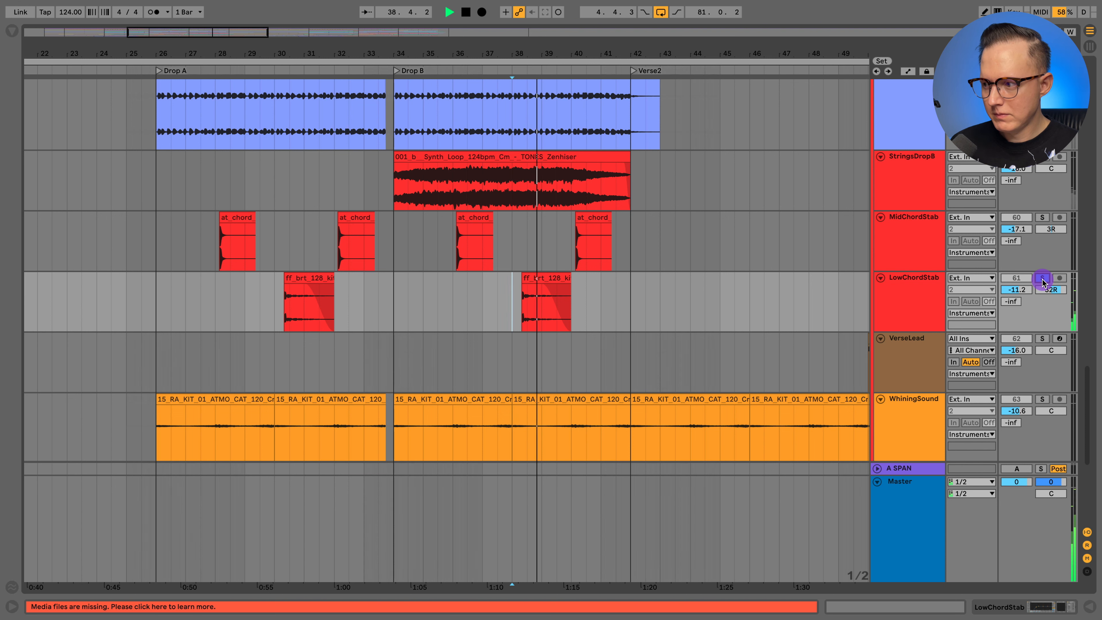
pyautogui.press('space')
# - Play all instrument layers together from Drop A at 26.1.1 while looking over the individual tracks
pyautogui.click(149, 182)
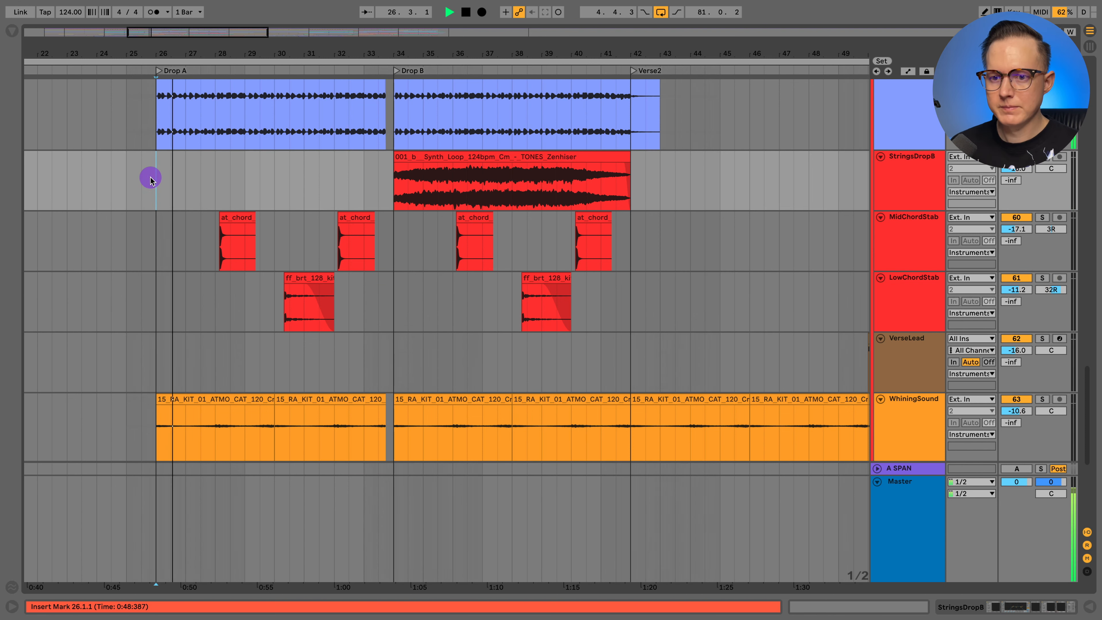
pyautogui.scroll(-8, 190, 182)
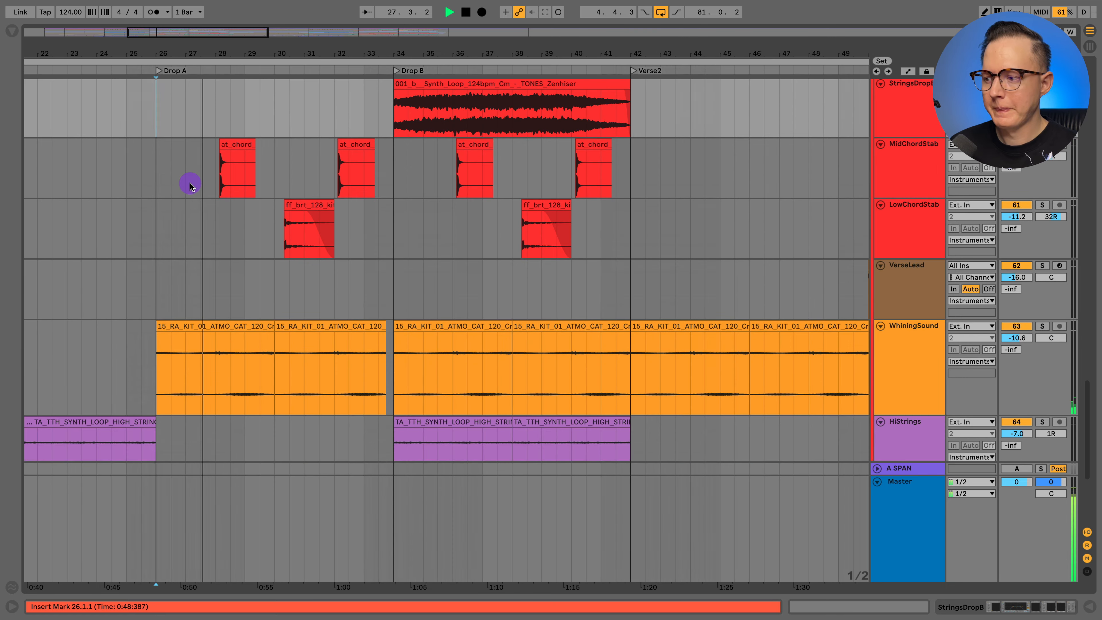
pyautogui.scroll(12, 189, 185)
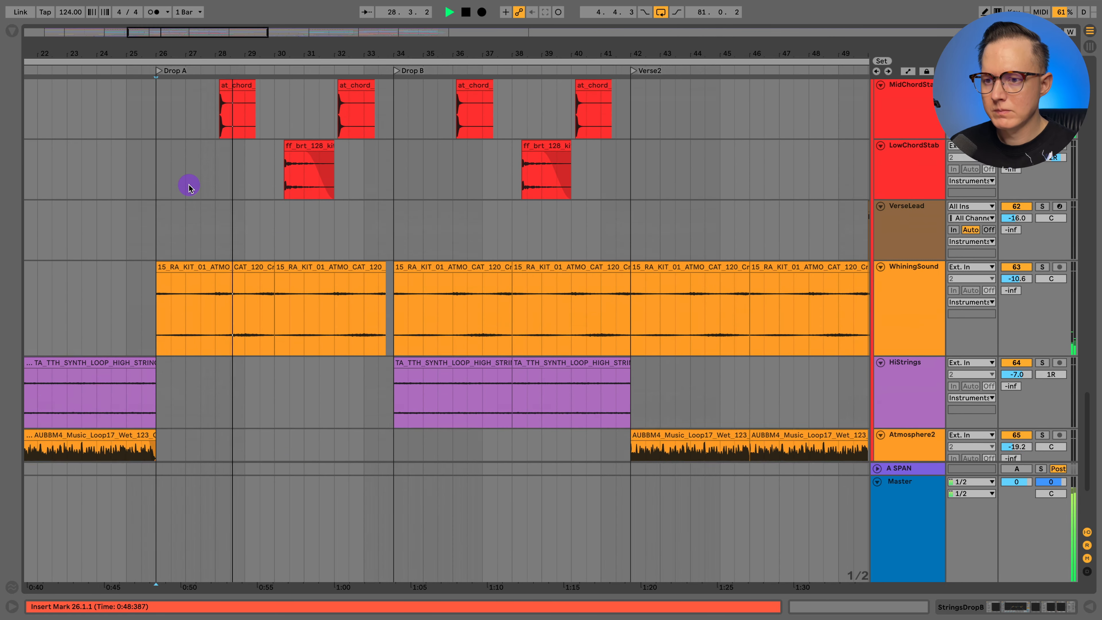
pyautogui.scroll(3, 187, 186)
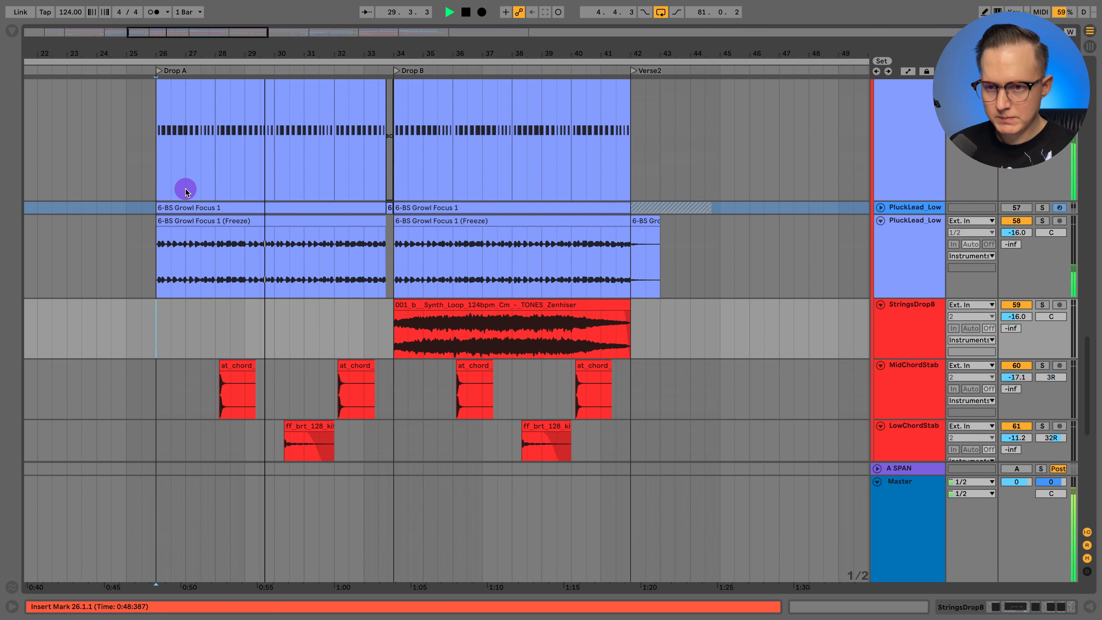
# - Show the automation lanes during playback and display PluckLead's Serum Macro 1 automation, followed by its Pitch Bend automation
pyautogui.press('a')
pyautogui.scroll(3, 185, 189)
pyautogui.click(908, 132)
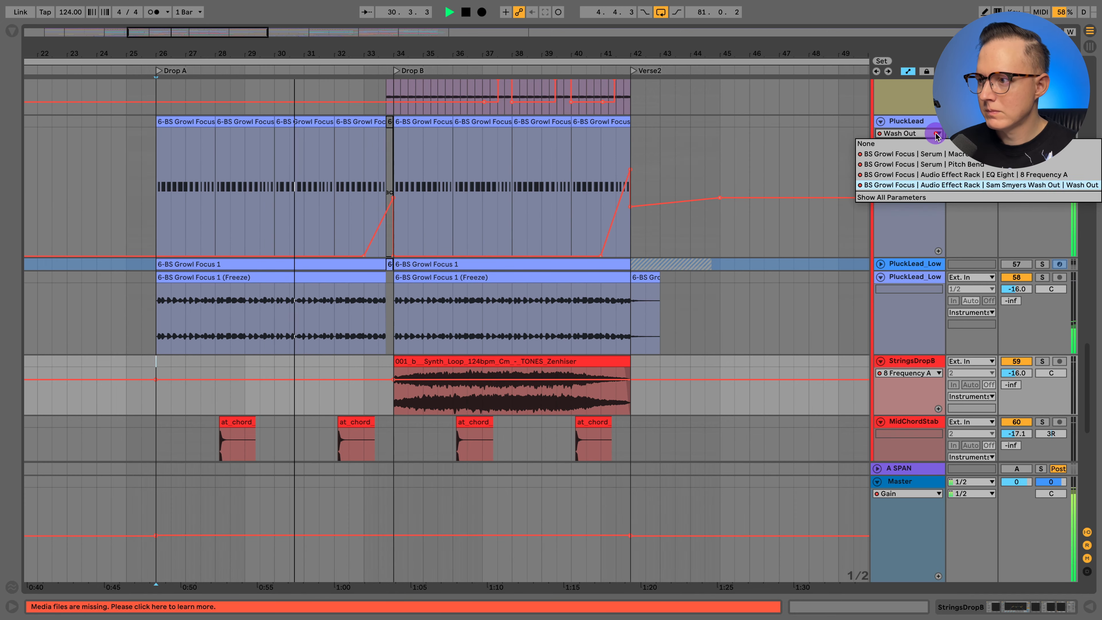
pyautogui.click(916, 156)
pyautogui.click(916, 134)
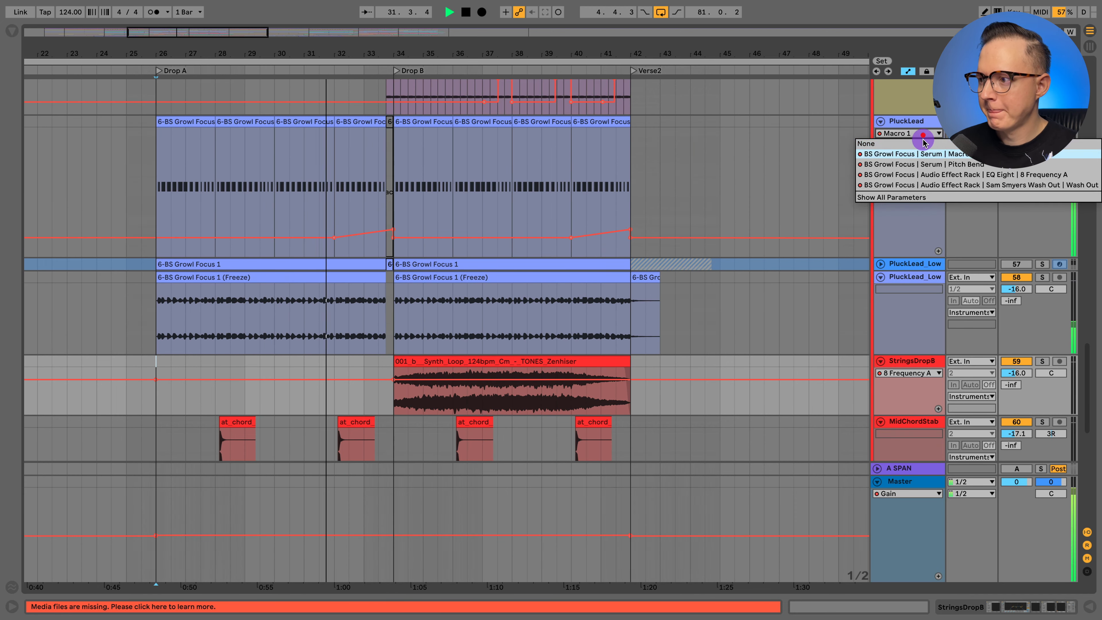
pyautogui.click(924, 165)
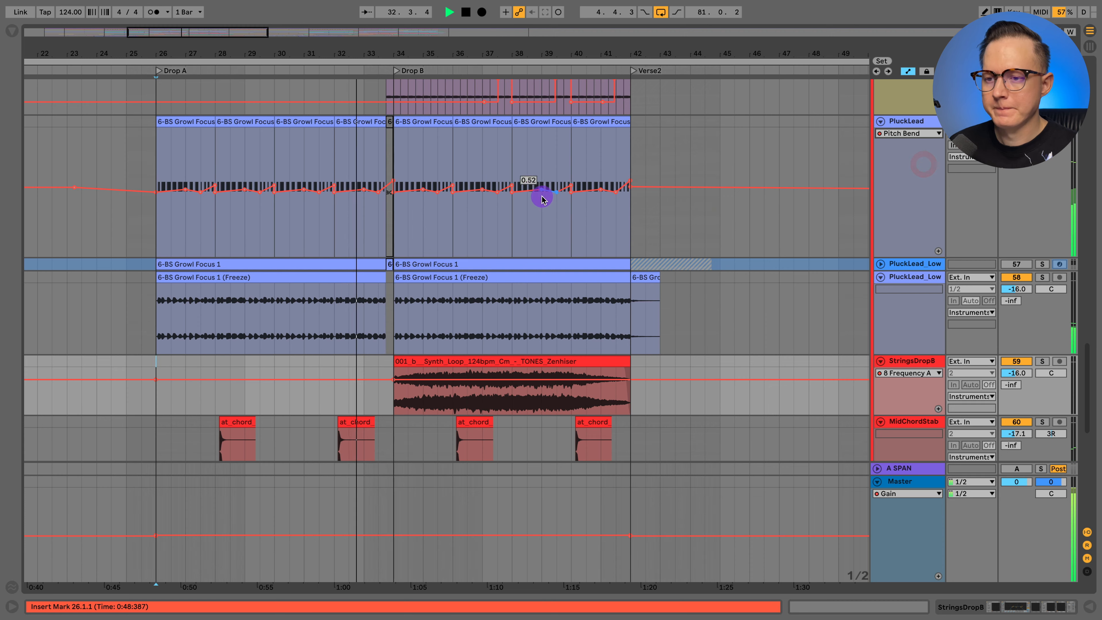
# - Follow the VoxShaperBox and S4 automation as the drops play through to Verse2, and stop playback
pyautogui.scroll(2, 541, 196)
pyautogui.scroll(5, 542, 198)
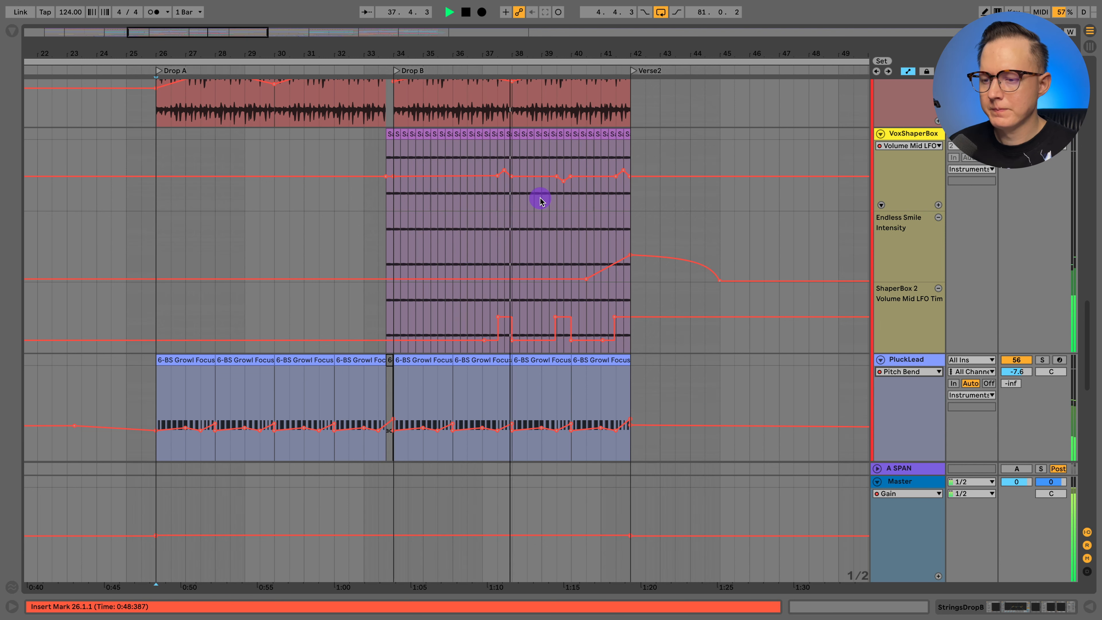
pyautogui.scroll(3, 544, 201)
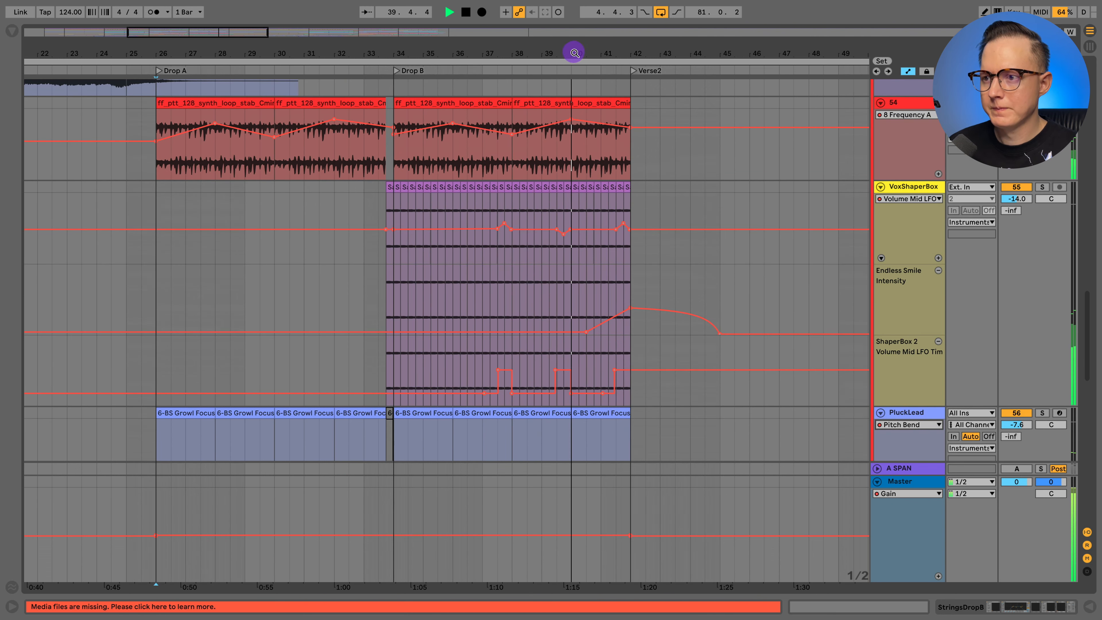
pyautogui.moveTo(573, 51); pyautogui.dragTo(550, 32)
pyautogui.hscroll(7, 708, 301)
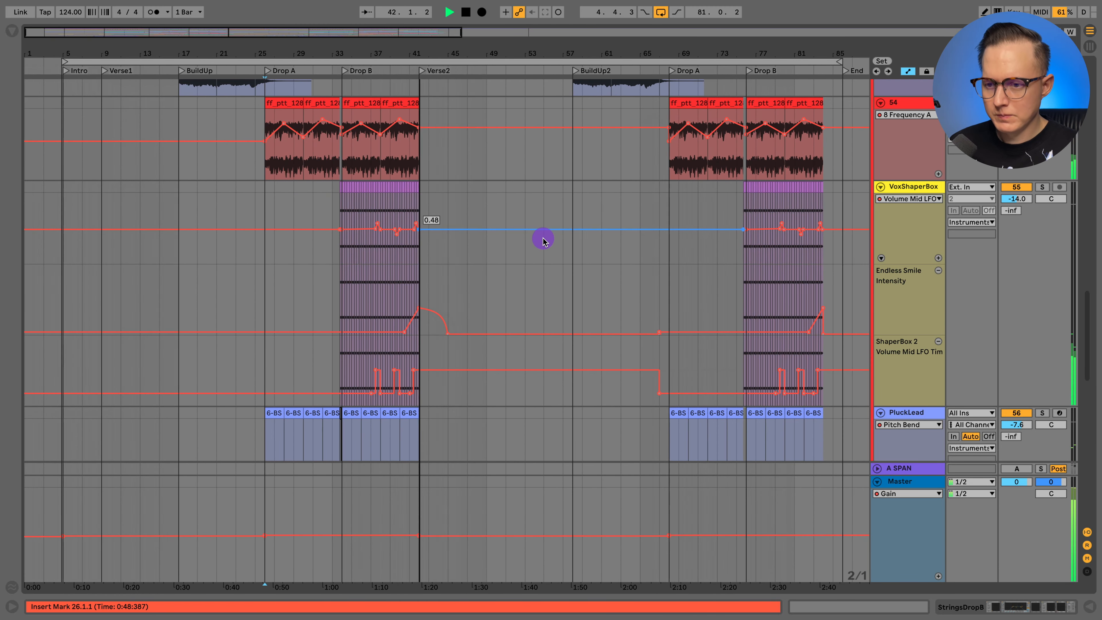
pyautogui.press('space')
# - Hide the automation lanes and solo the VerseLead track ahead of its Verse2 clips
pyautogui.press('a')
pyautogui.scroll(-10, 522, 239)
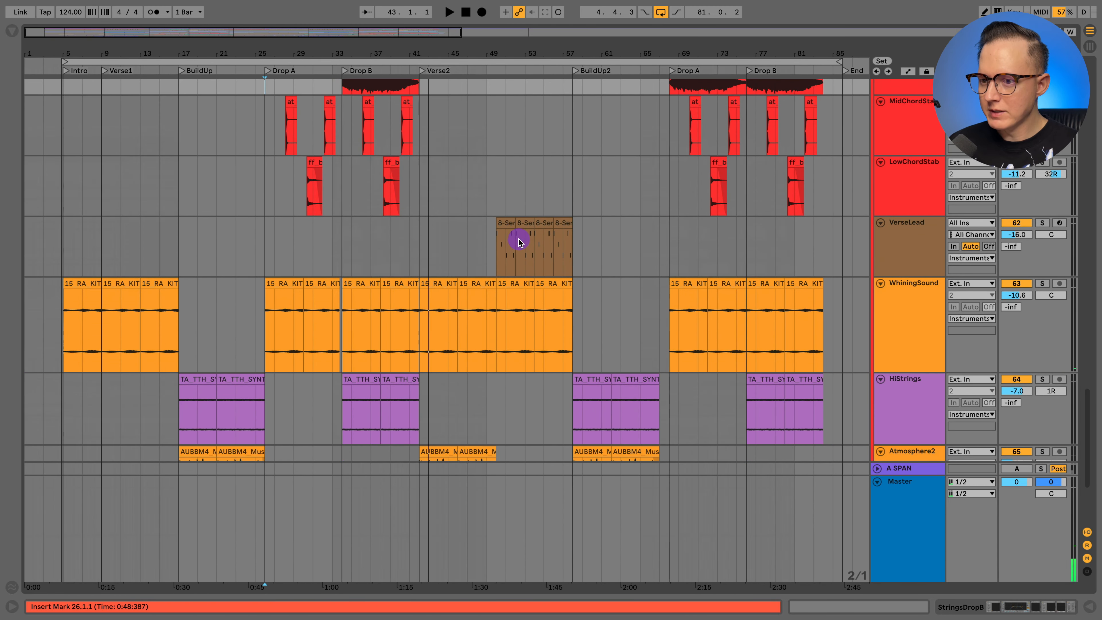
pyautogui.click(493, 256)
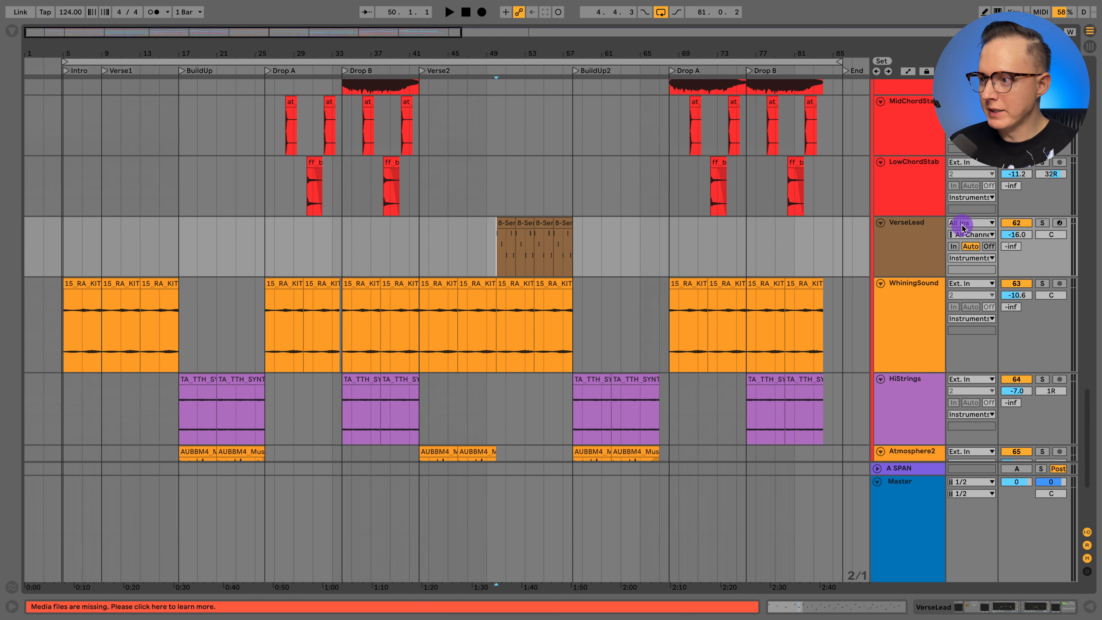
pyautogui.click(939, 232)
pyautogui.click(1039, 223)
pyautogui.click(489, 259)
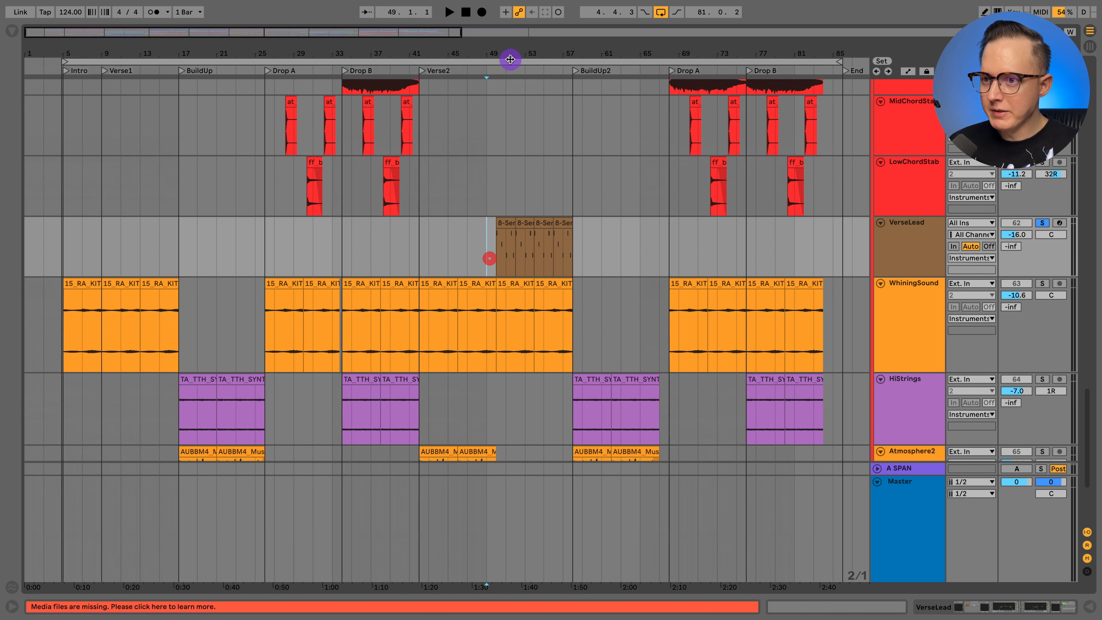
# - Play VerseLead's clips from 50.1.1 with its device chain displayed, look over the devices from Wash Out back to Serum, and stop playback
pyautogui.moveTo(510, 58); pyautogui.dragTo(504, 81)
pyautogui.click(903, 240)
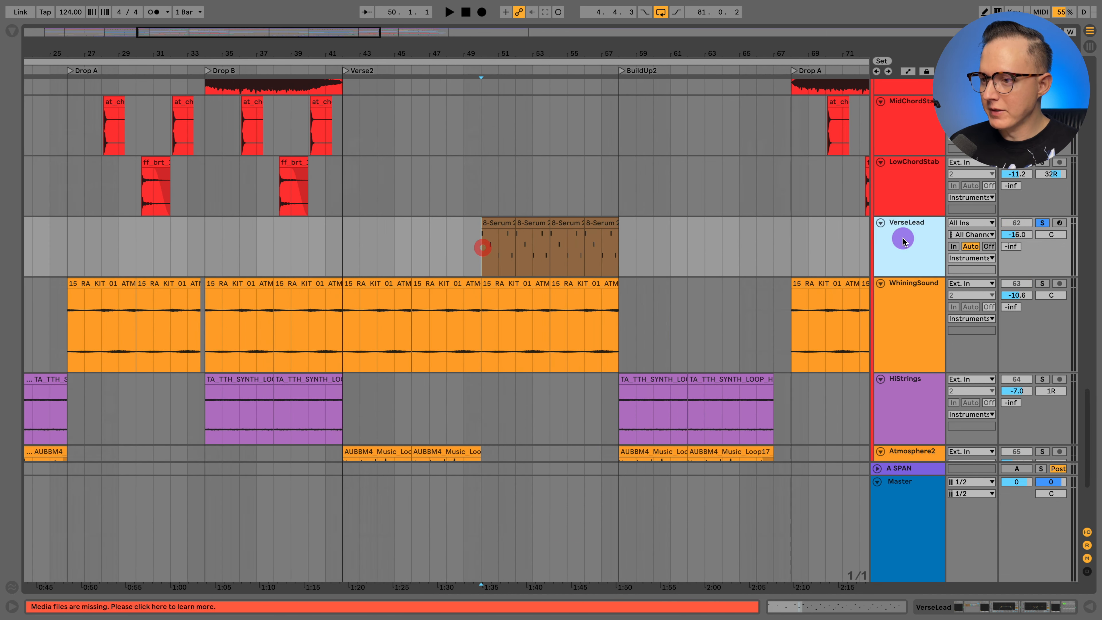
pyautogui.doubleClick(895, 253)
pyautogui.press('space')
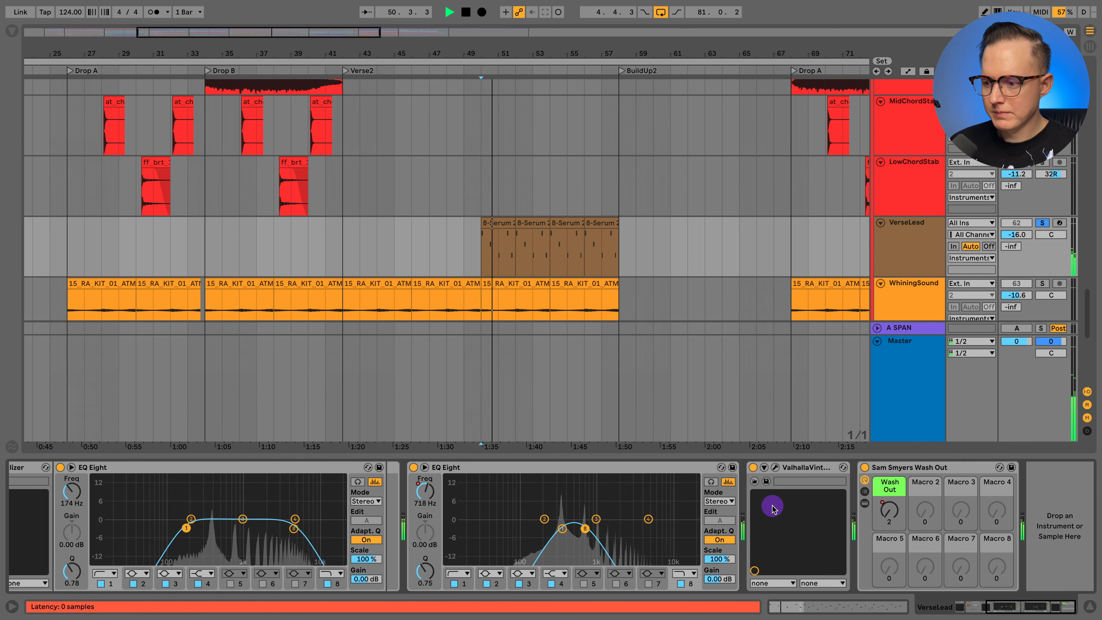
pyautogui.hscroll(-3, 769, 519)
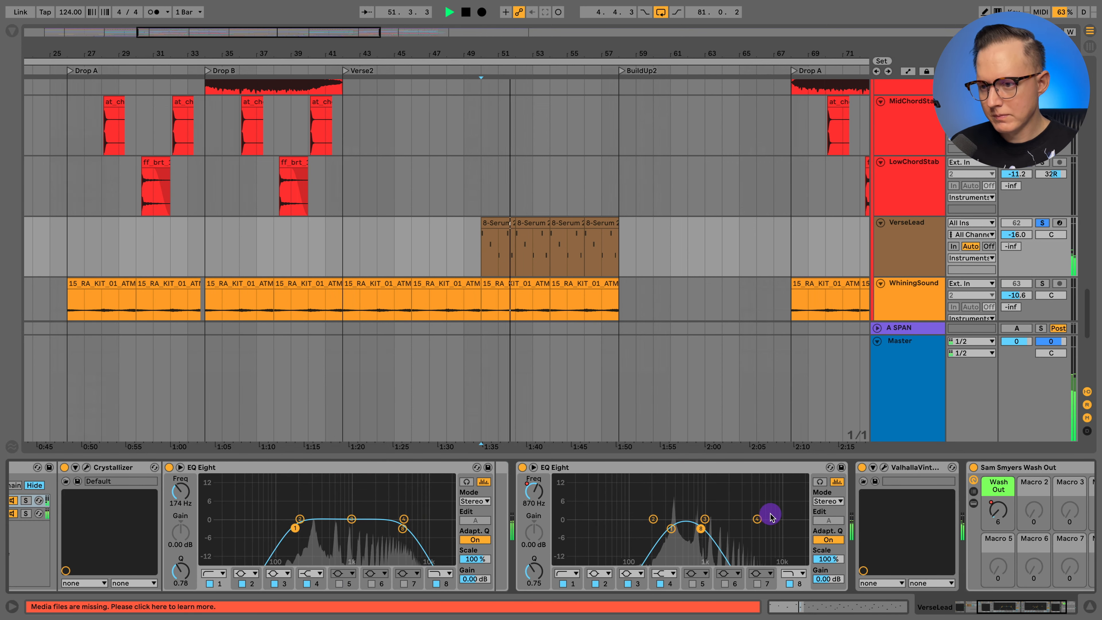
pyautogui.hscroll(-4, 773, 513)
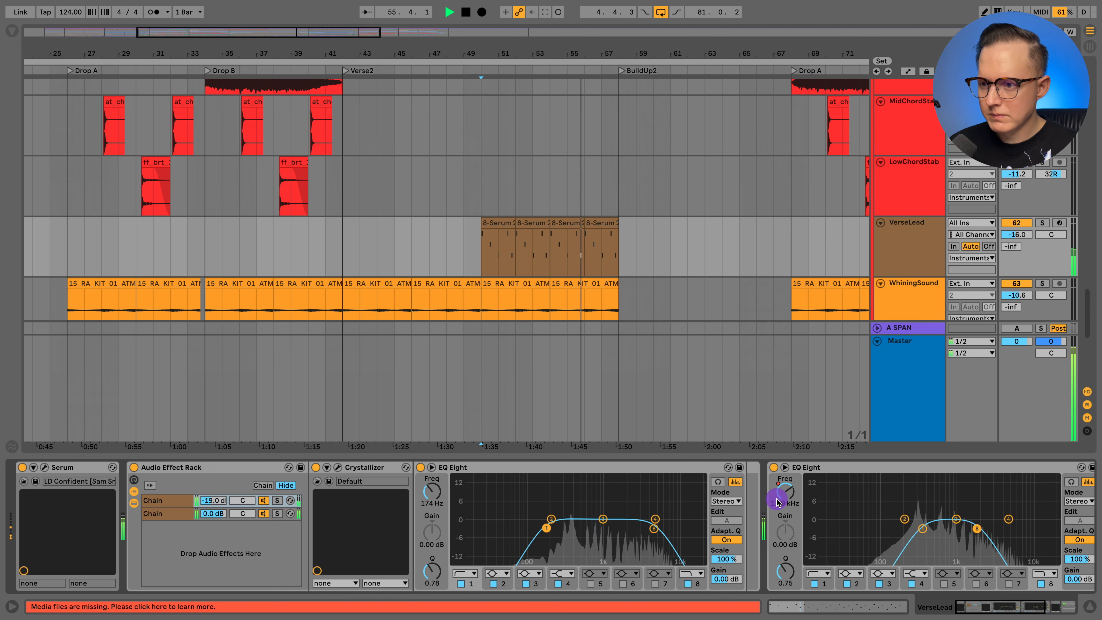
pyautogui.press('s')
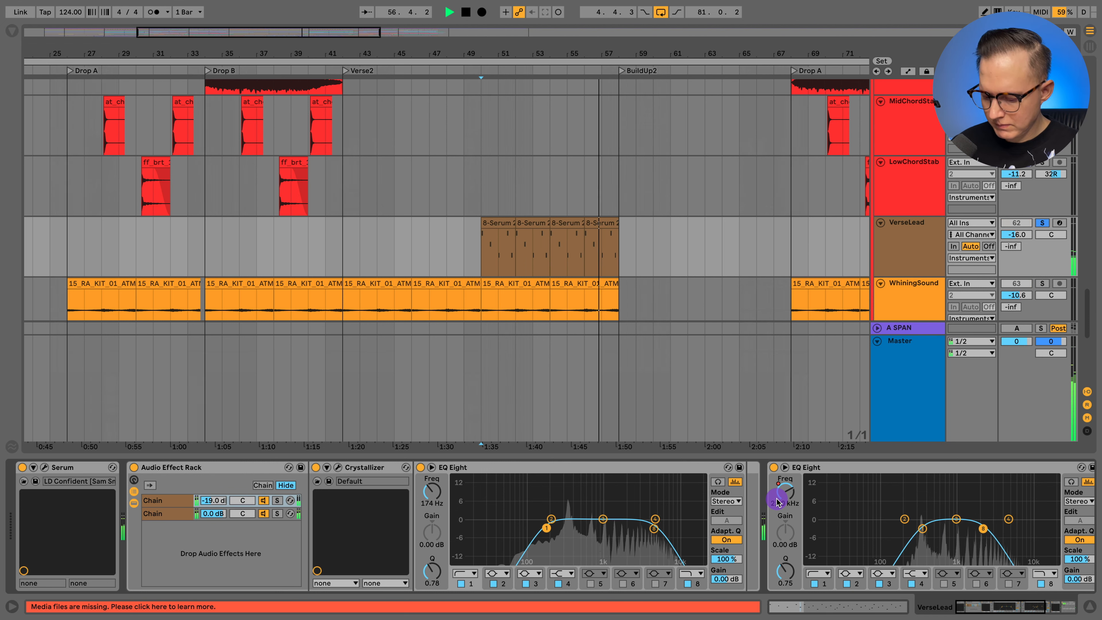
pyautogui.press('space')
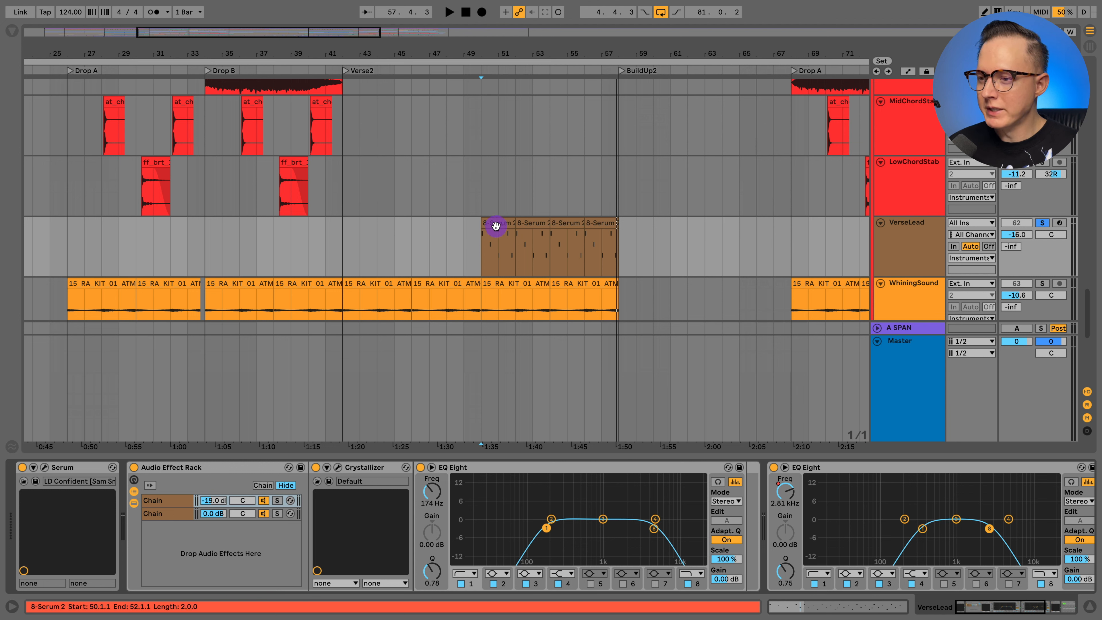
# - Hide VerseLead's devices, zoom out to the whole arrangement, and bring up Bass_Group with its device chain
pyautogui.click(481, 252)
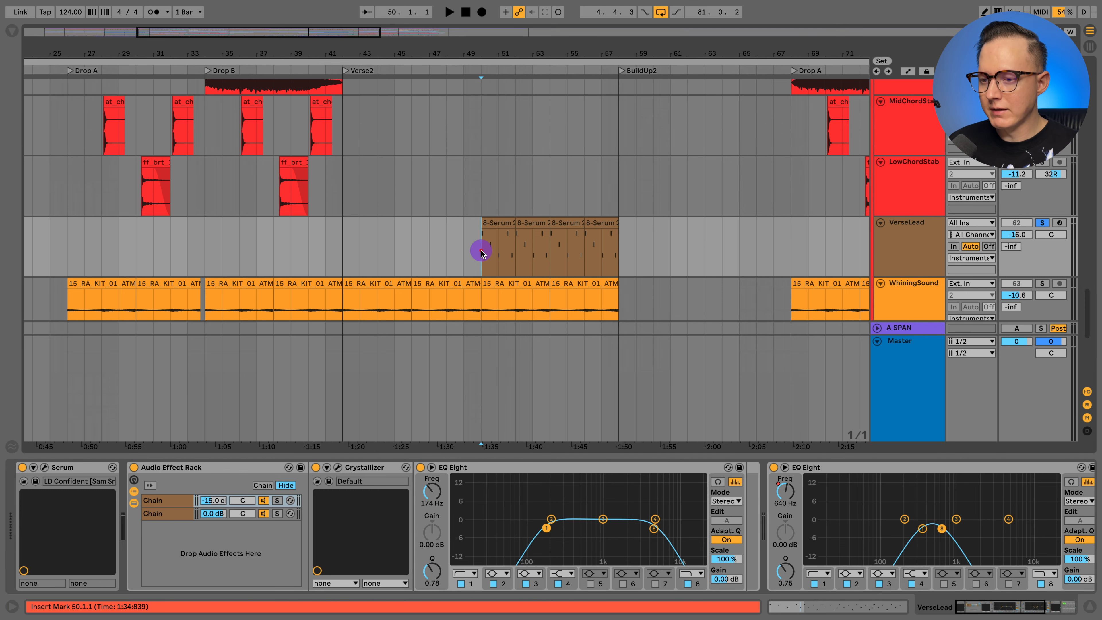
pyautogui.click(1090, 606)
pyautogui.moveTo(535, 58); pyautogui.dragTo(536, 56)
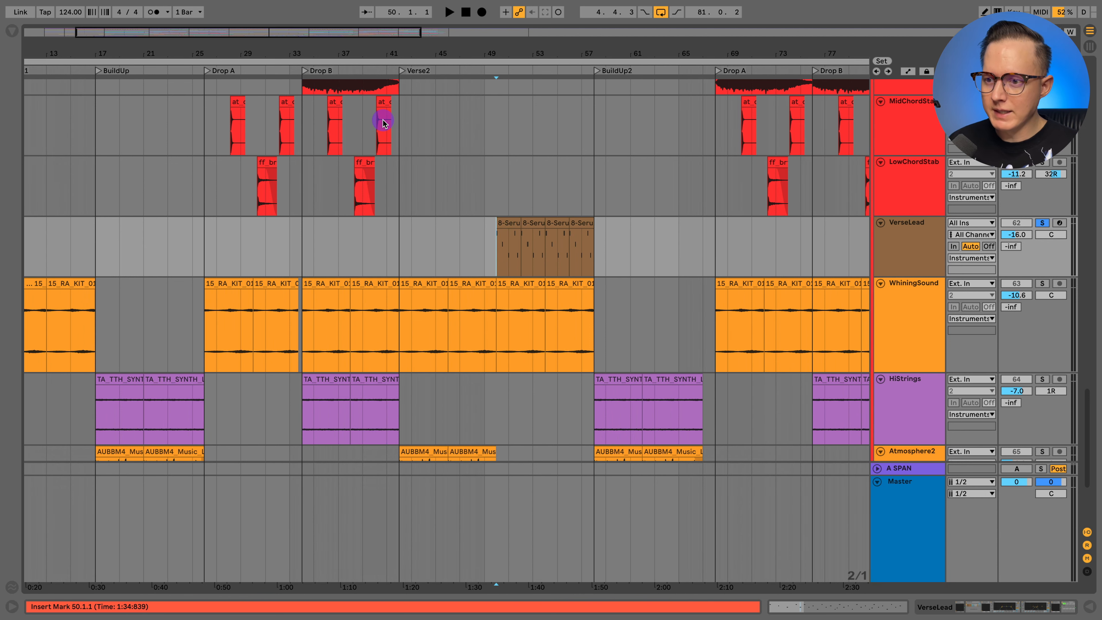
pyautogui.moveTo(431, 56); pyautogui.dragTo(425, 47)
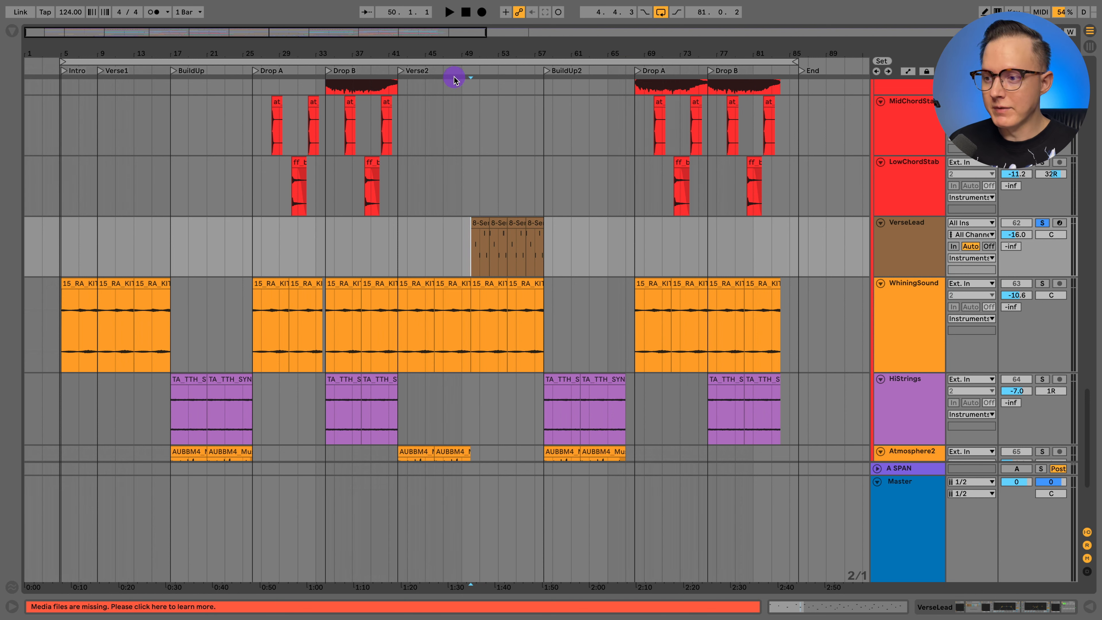
pyautogui.scroll(-10, 621, 205)
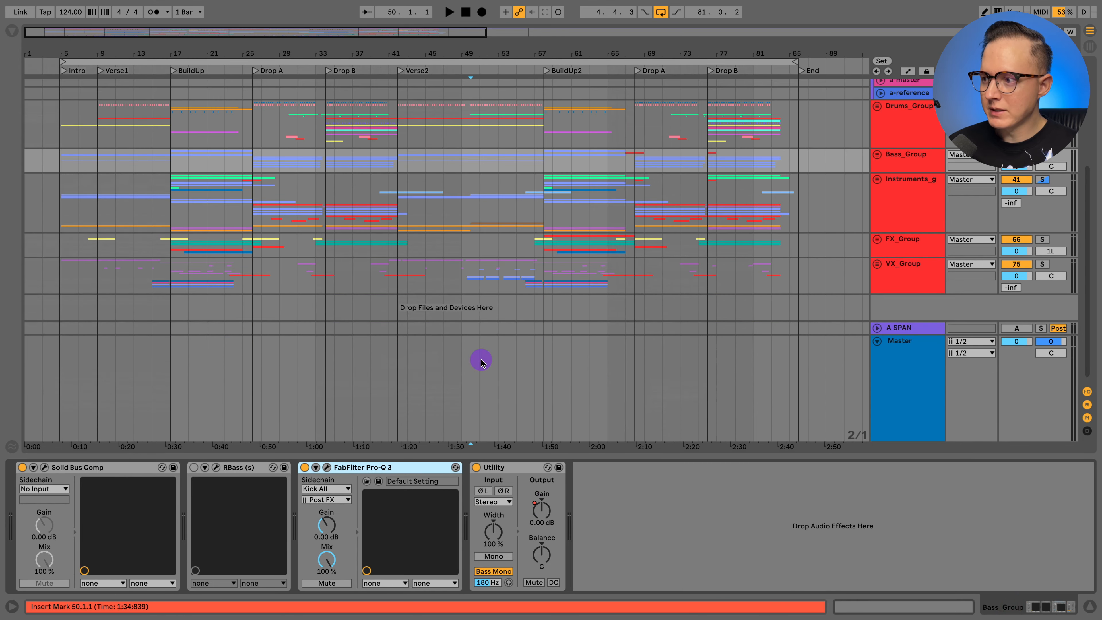
# - Look over Bass_Group's Solid Bus Comp and RBass, and inspect the low-frequency band in FabFilter Pro-Q 3 before closing it
pyautogui.click(63, 468)
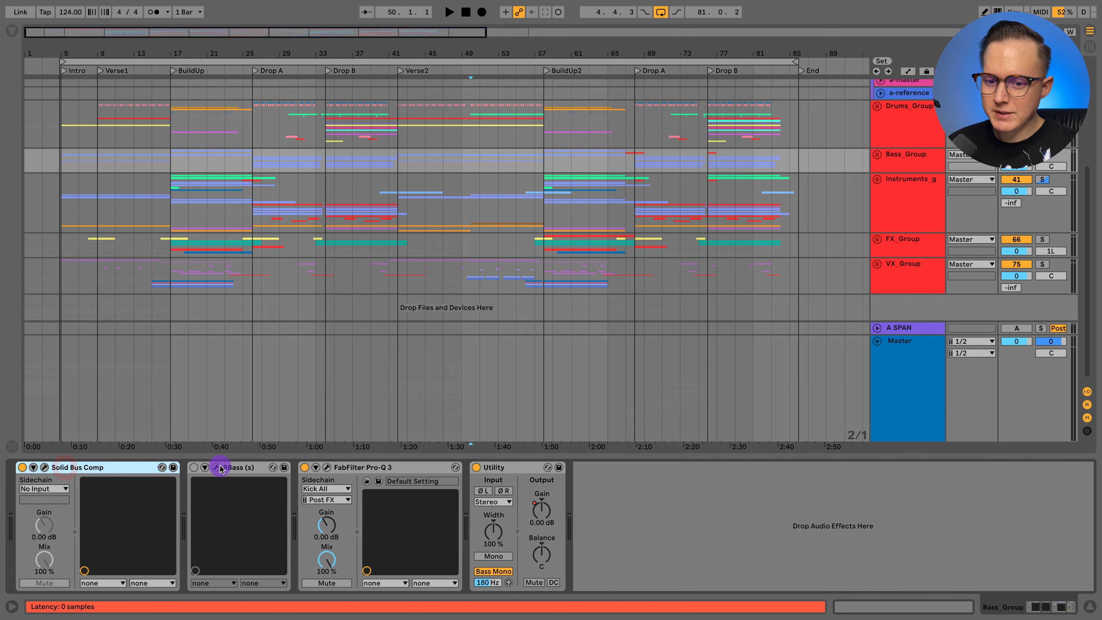
pyautogui.click(233, 468)
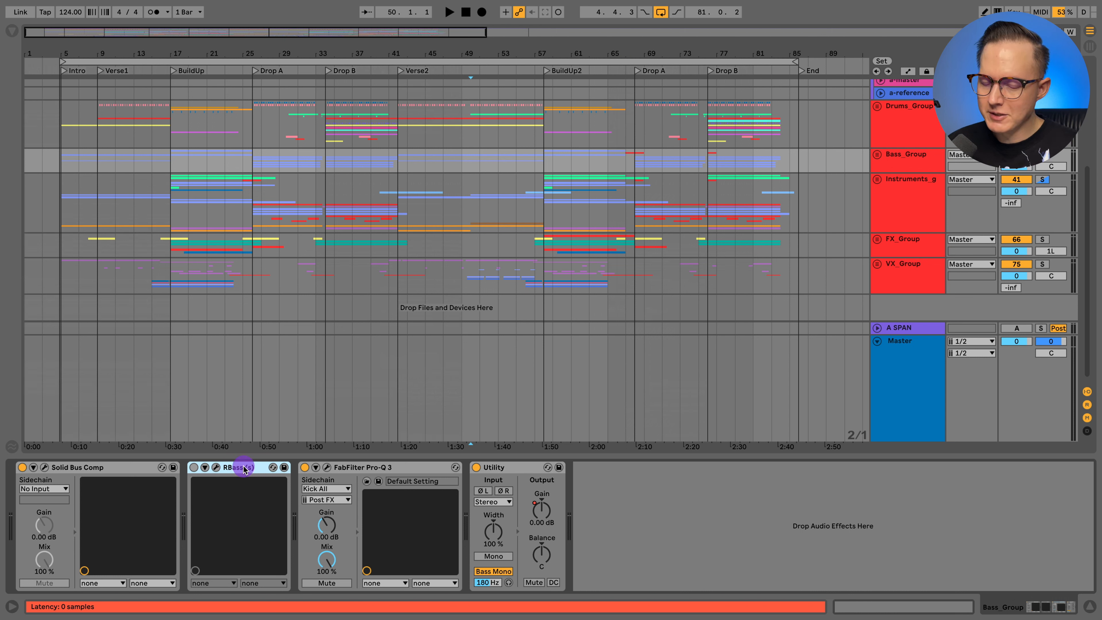
pyautogui.click(360, 470)
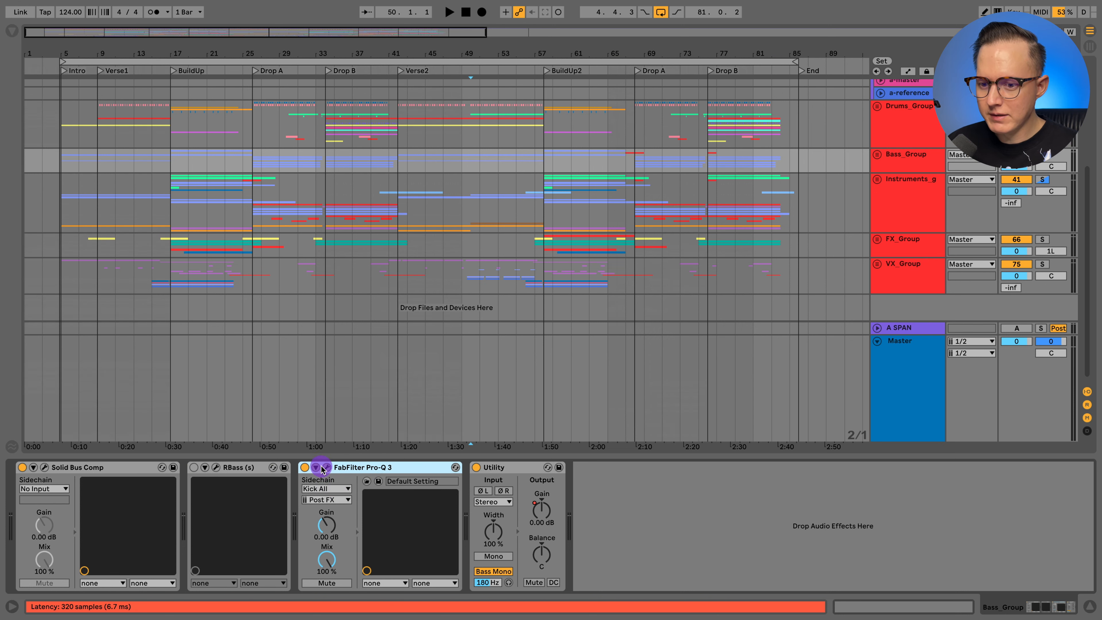
pyautogui.click(328, 468)
pyautogui.click(328, 223)
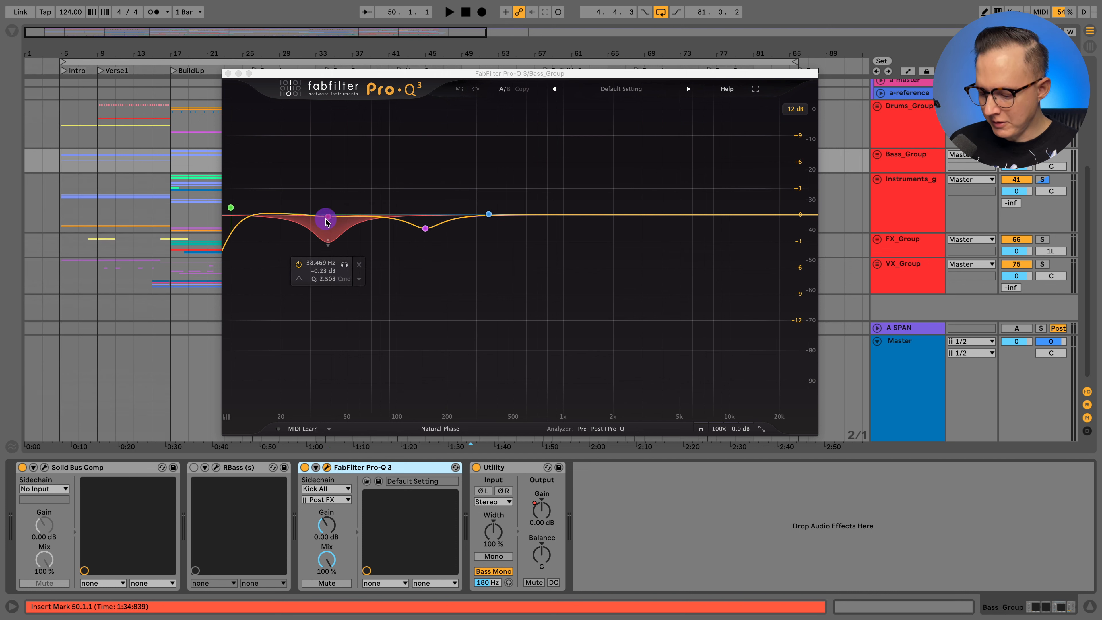
pyautogui.press('space')
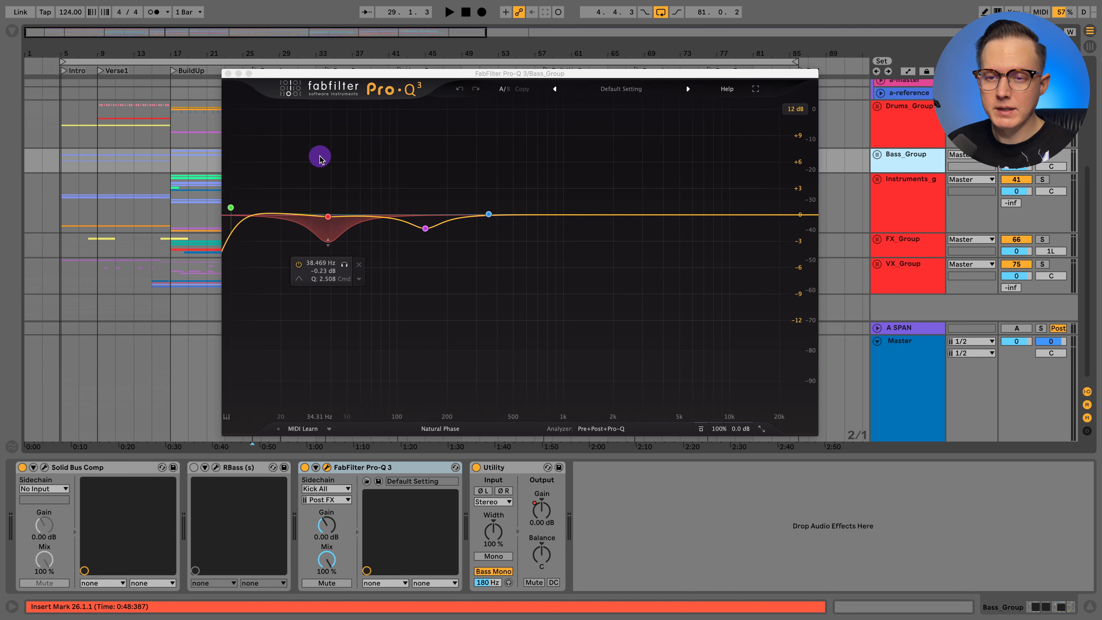
pyautogui.click(228, 73)
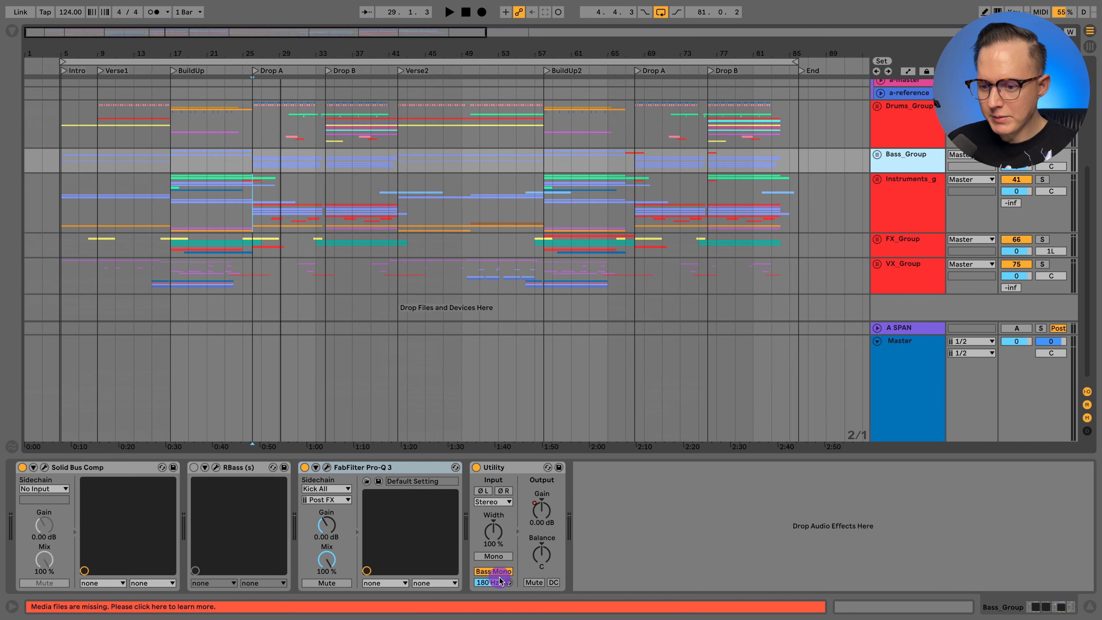
# - Unfold Bass_Group and hide its device chain to look over the bass tracks
pyautogui.click(878, 155)
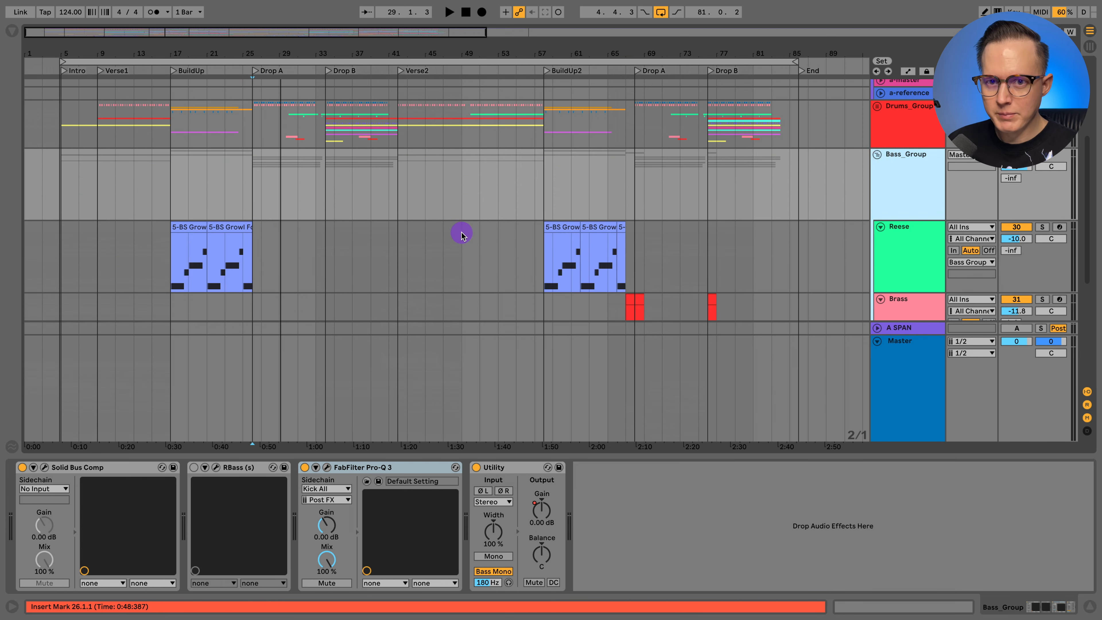
pyautogui.click(1087, 606)
pyautogui.scroll(-5, 233, 356)
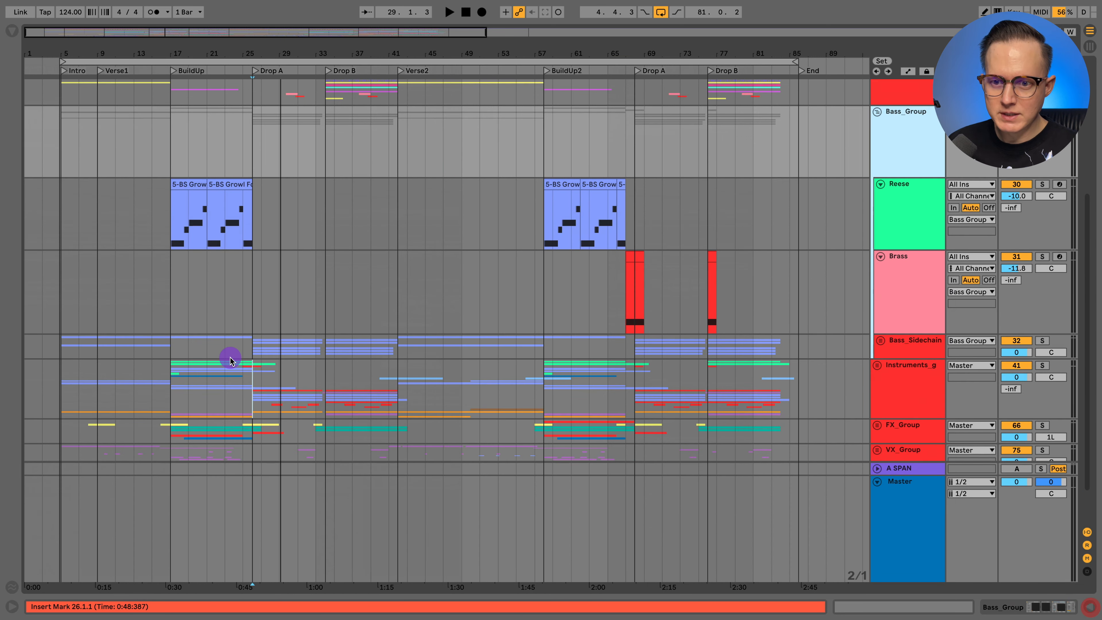
pyautogui.scroll(3, 233, 354)
# - Solo the Reese track and play its BuildUp clips from 17.1.1
pyautogui.click(169, 233)
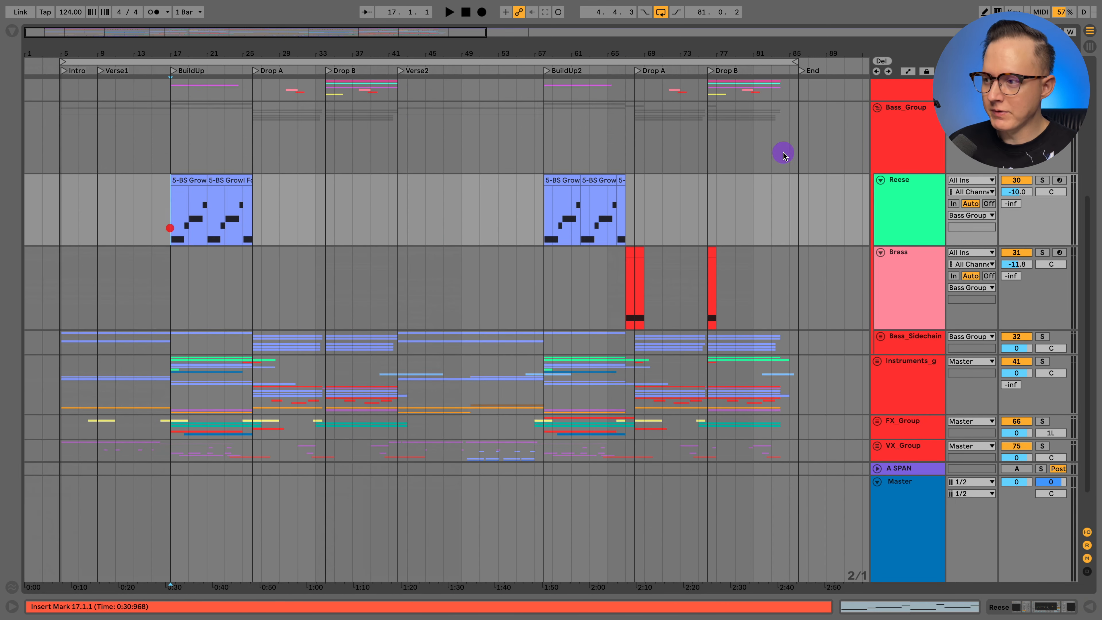
pyautogui.click(909, 203)
pyautogui.click(1041, 180)
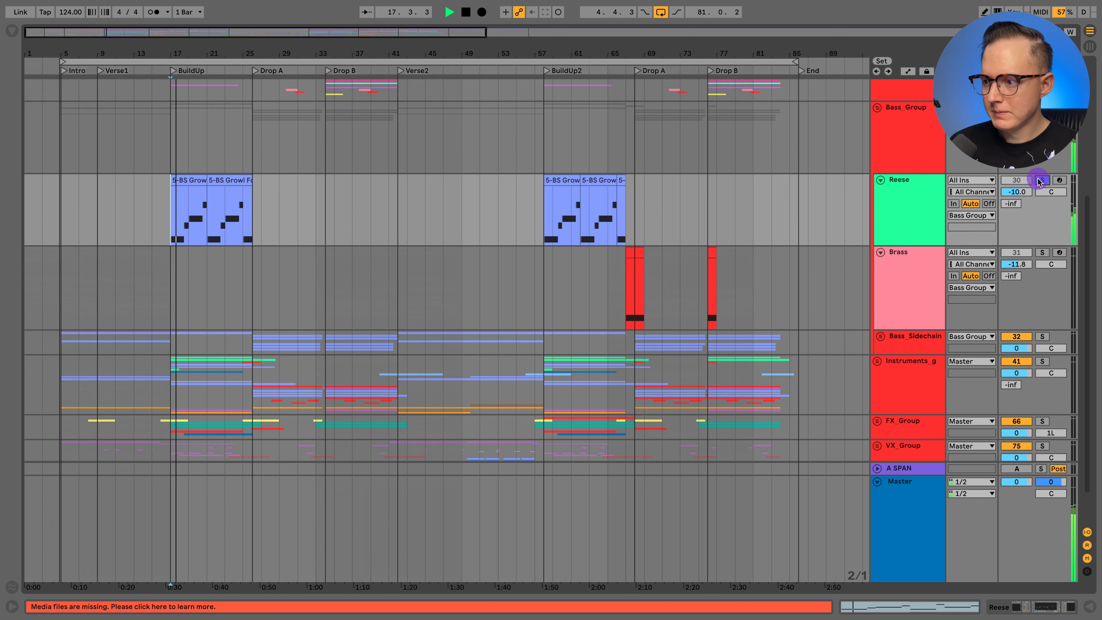
# - Unfold the Bass_Sidechain group and look over its Sub, growl, pad and pluck tracks
pyautogui.click(880, 336)
pyautogui.scroll(-10, 429, 261)
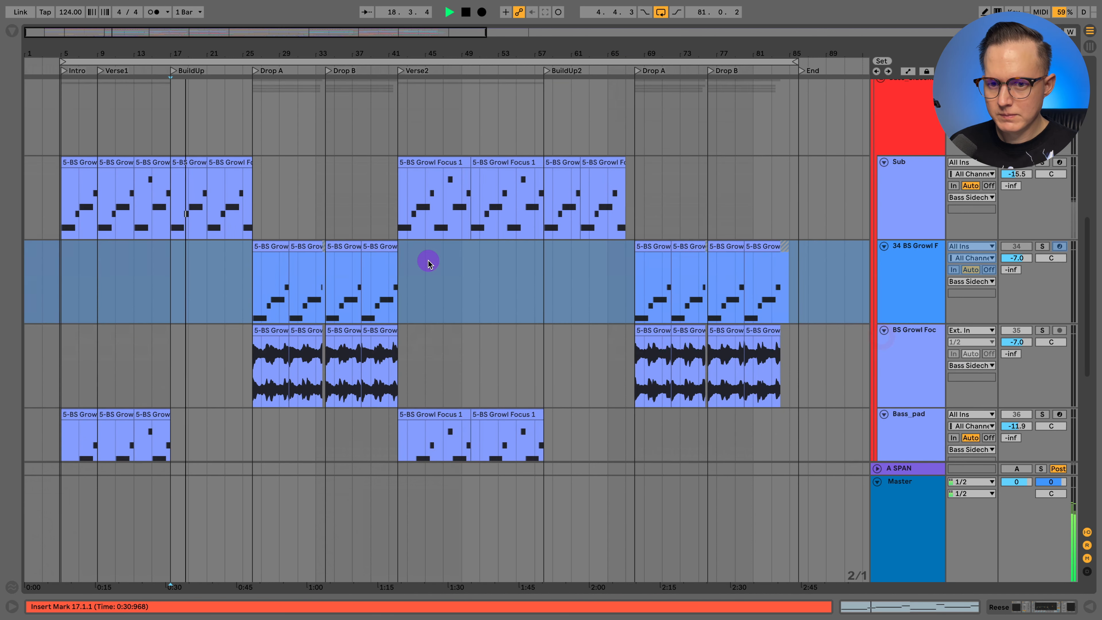
pyautogui.scroll(-5, 299, 252)
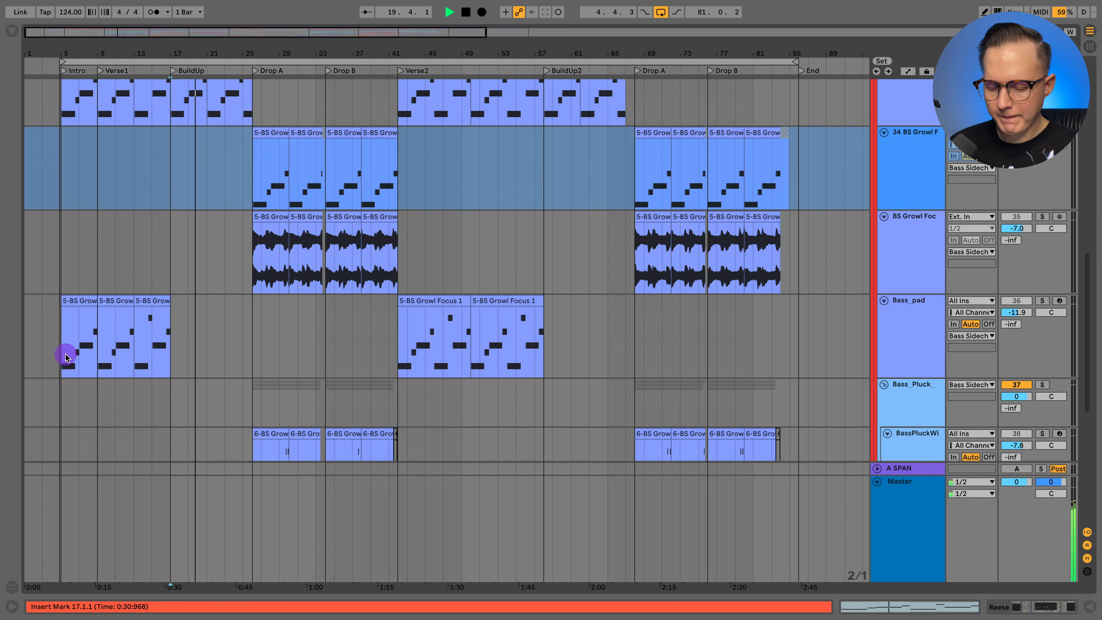
# - Solo Bass_pad, listen to it from the Intro at 5.1.1 with the clips zoomed in, and stop playback
pyautogui.click(63, 347)
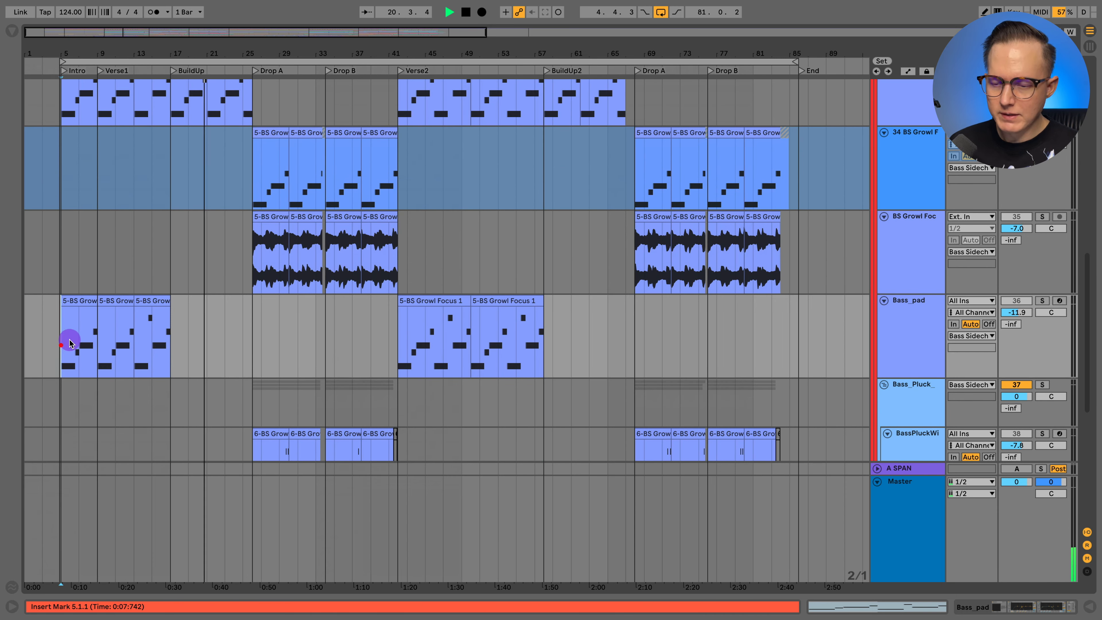
pyautogui.press('space')
pyautogui.click(927, 307)
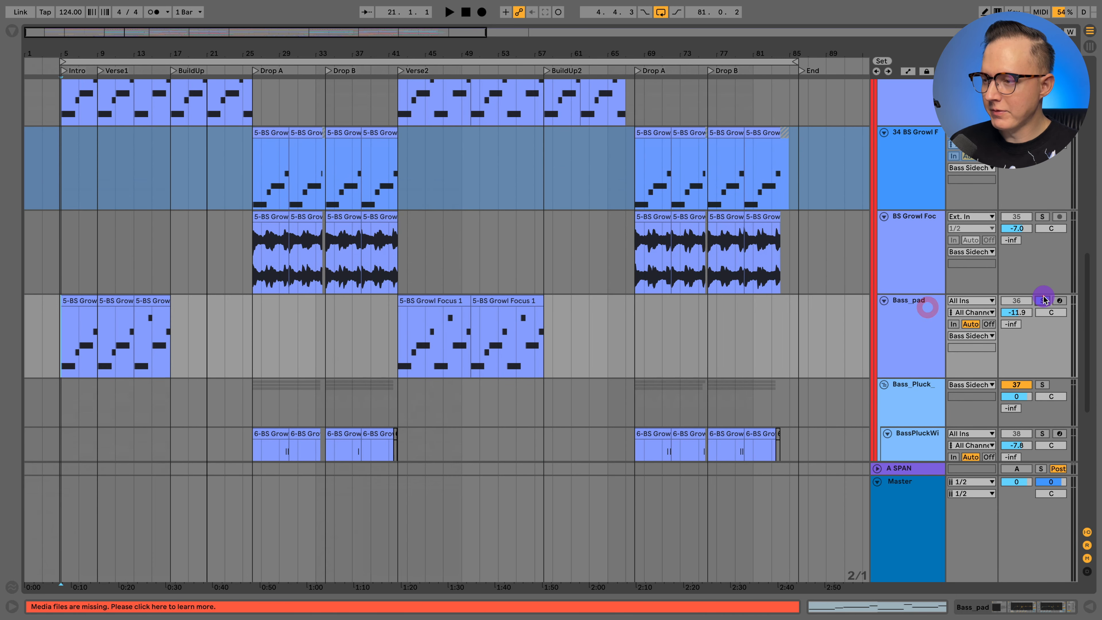
pyautogui.click(1042, 301)
pyautogui.scroll(2, 1039, 287)
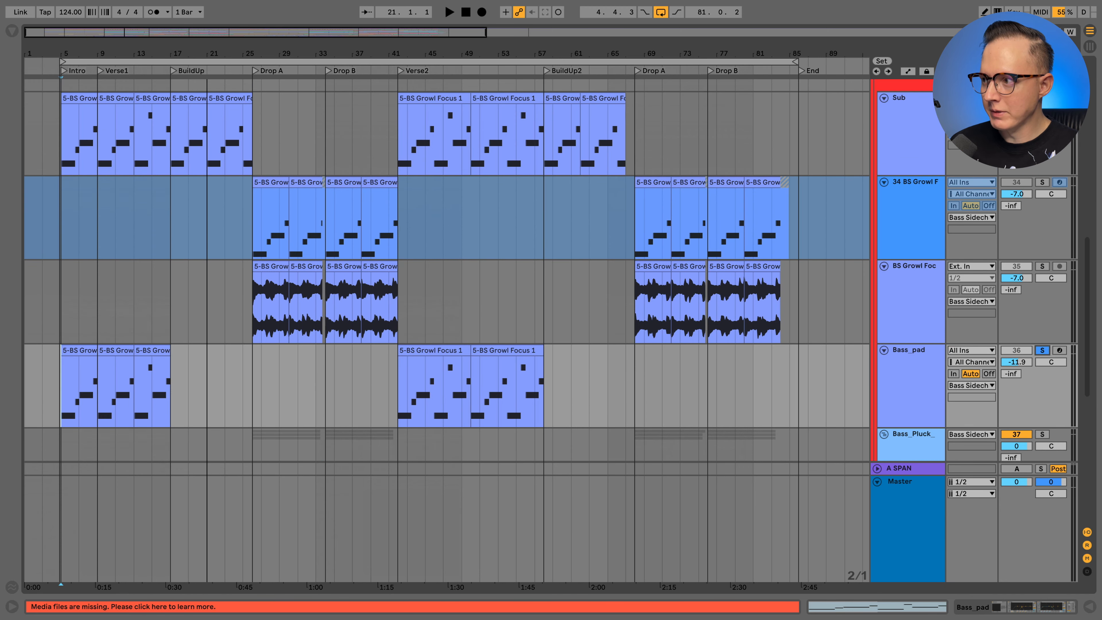
pyautogui.press('space')
pyautogui.scroll(-1, 148, 221)
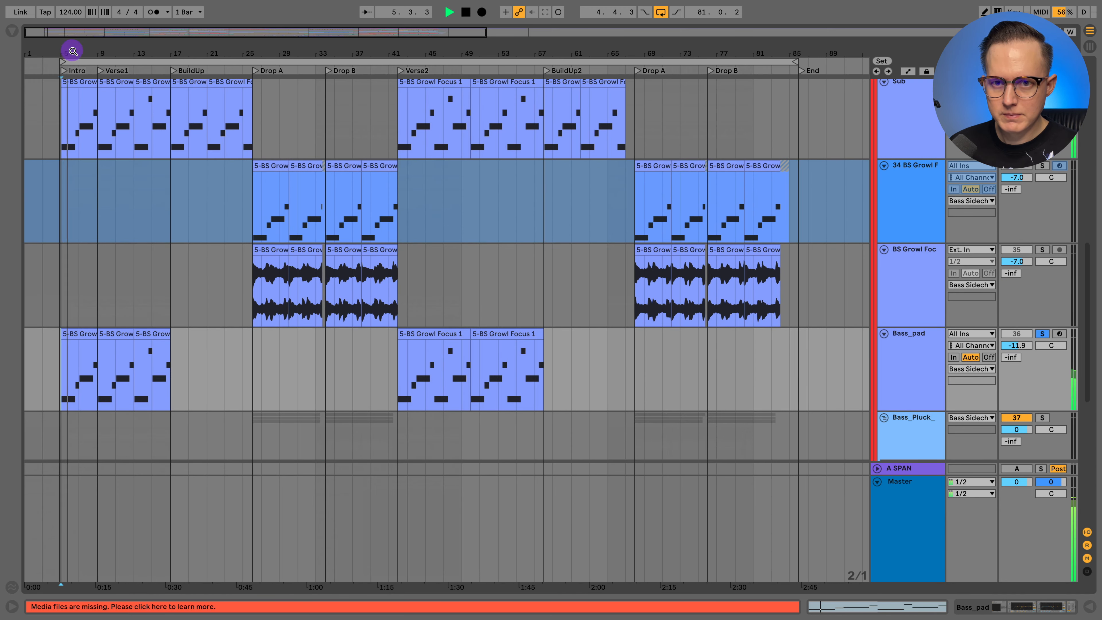
pyautogui.moveTo(73, 51); pyautogui.dragTo(72, 118)
pyautogui.scroll(2, 192, 179)
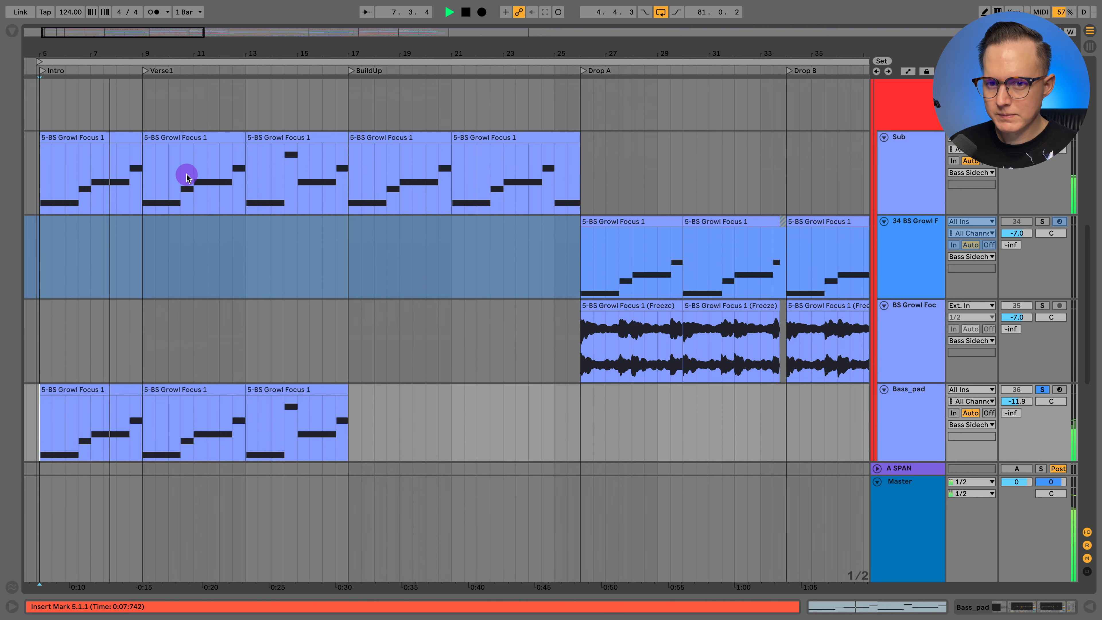
pyautogui.hscroll(4, 238, 224)
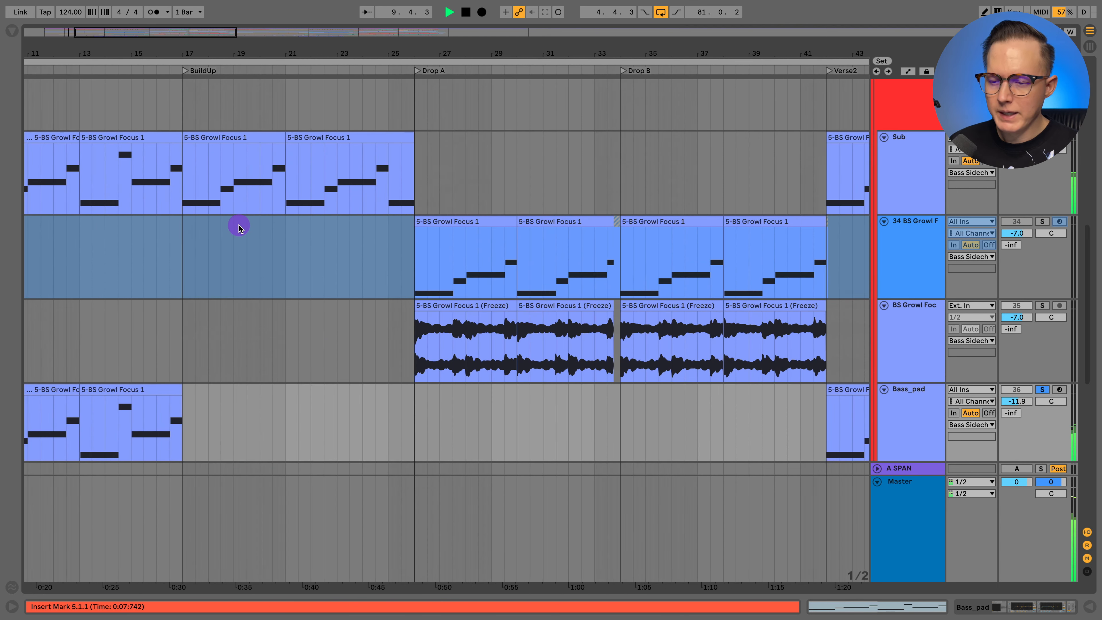
pyautogui.press('space')
# - Switch the solo from Bass_pad to the frozen BS Growl Focus audio track and play it from Drop A at 26.1.1
pyautogui.hscroll(3, 416, 264)
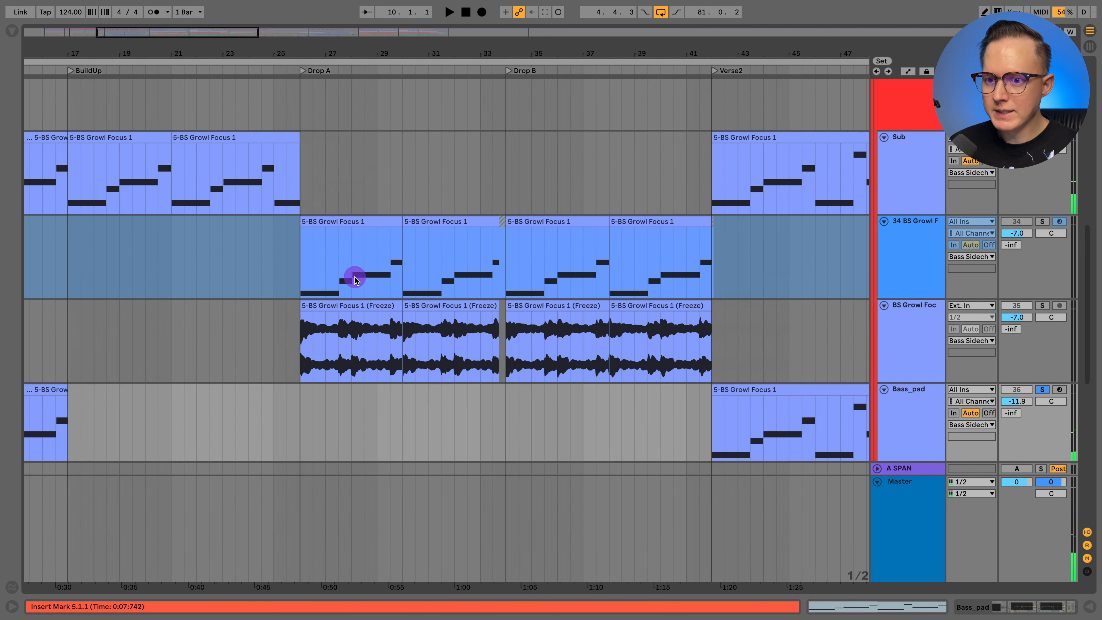
pyautogui.click(308, 364)
pyautogui.hscroll(3, 298, 354)
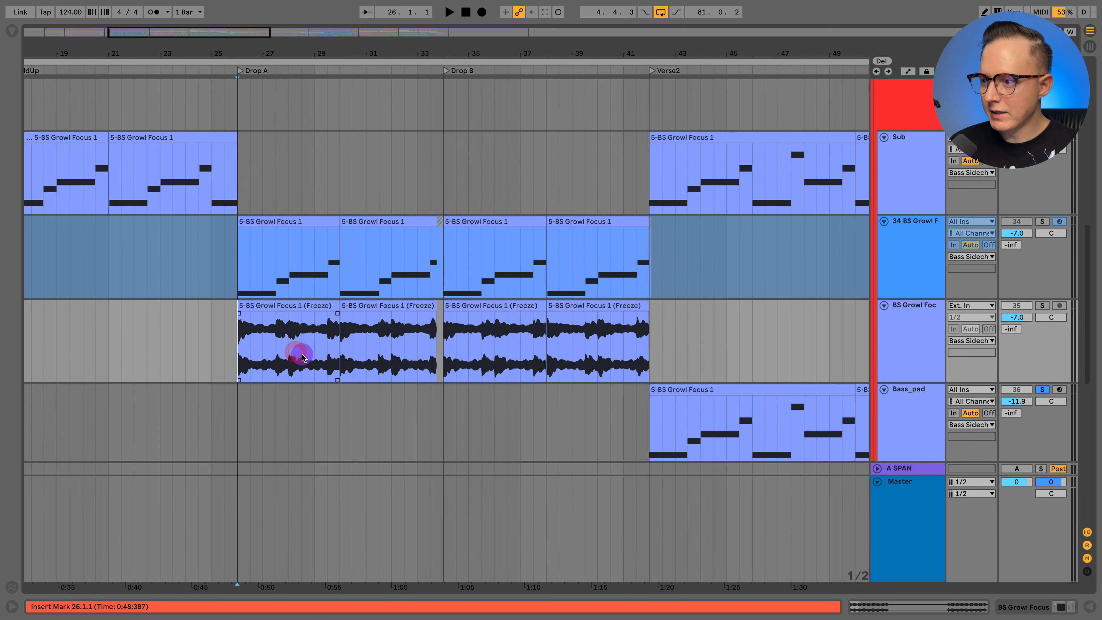
pyautogui.click(906, 336)
pyautogui.click(1042, 389)
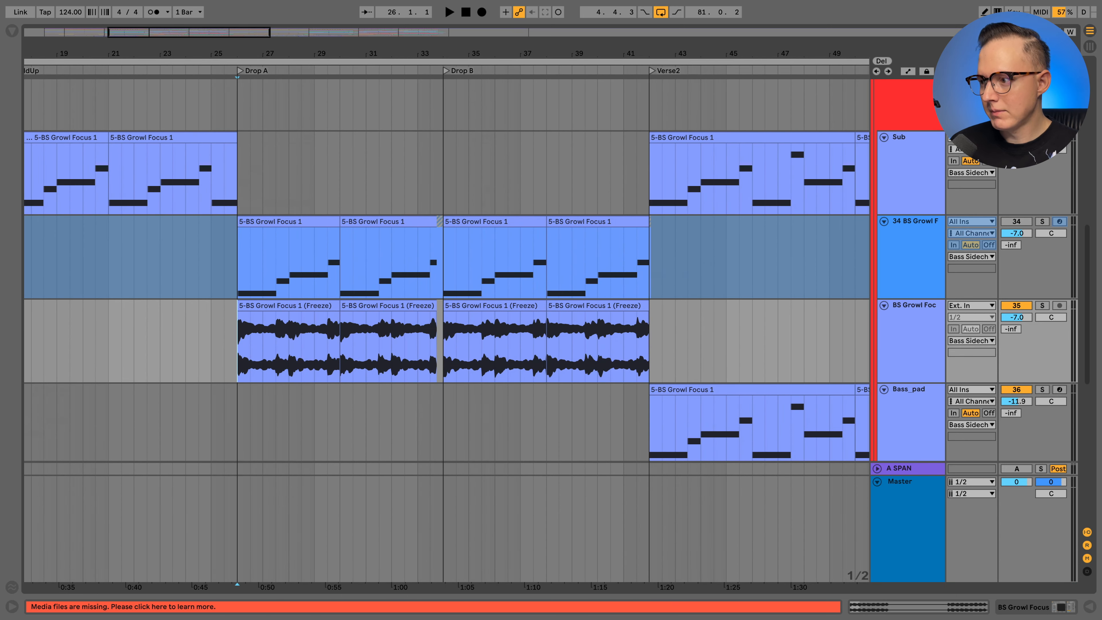
pyautogui.click(1043, 307)
pyautogui.click(238, 341)
pyautogui.press('space')
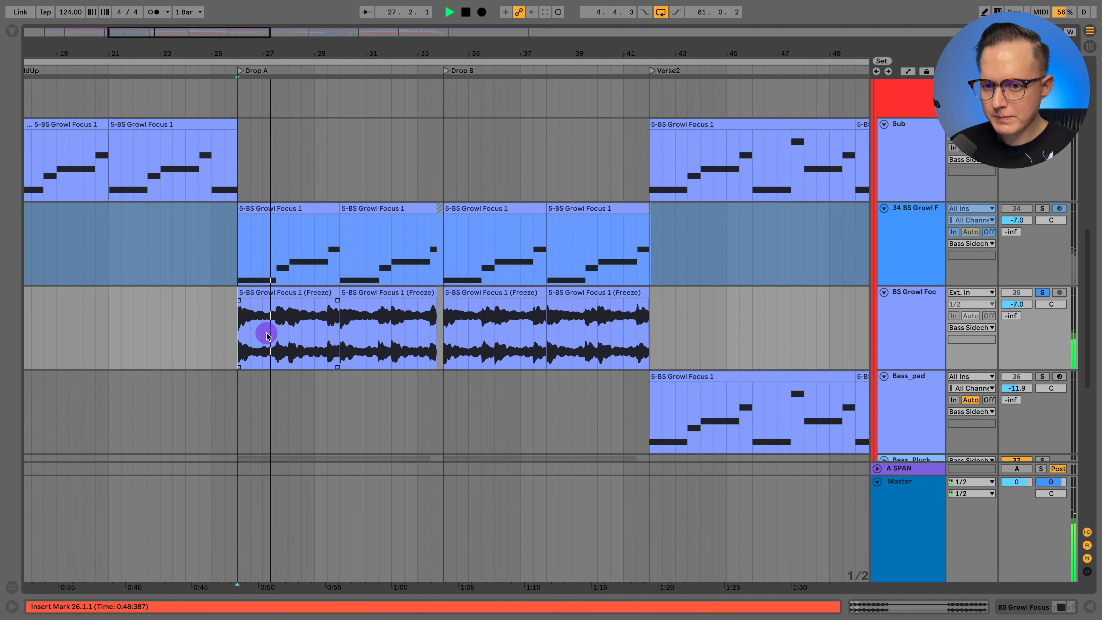
pyautogui.scroll(-1, 266, 333)
pyautogui.scroll(-2, 265, 330)
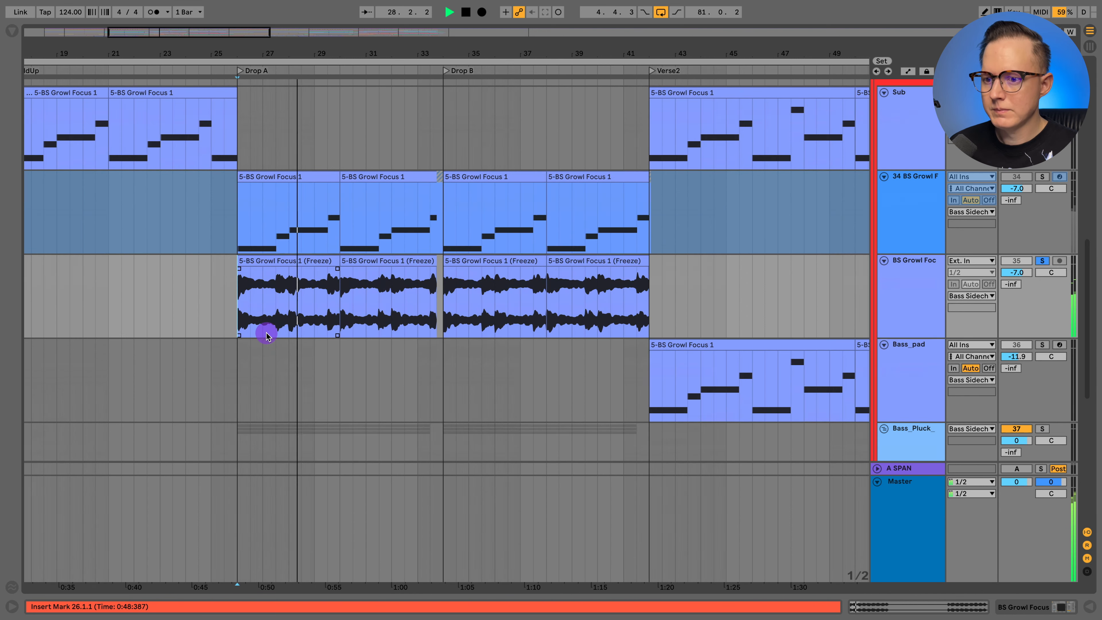
# - Select the frozen 34 BS Growl Focus MIDI track, stop playback, and look through its device chain from Serum to Utility
pyautogui.click(908, 297)
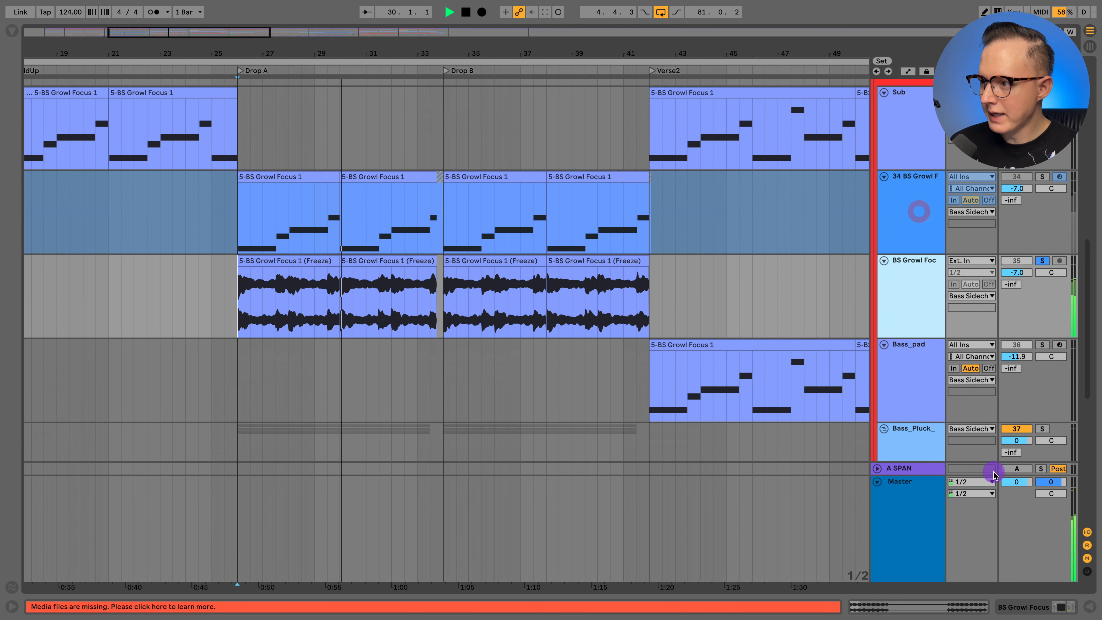
pyautogui.click(907, 201)
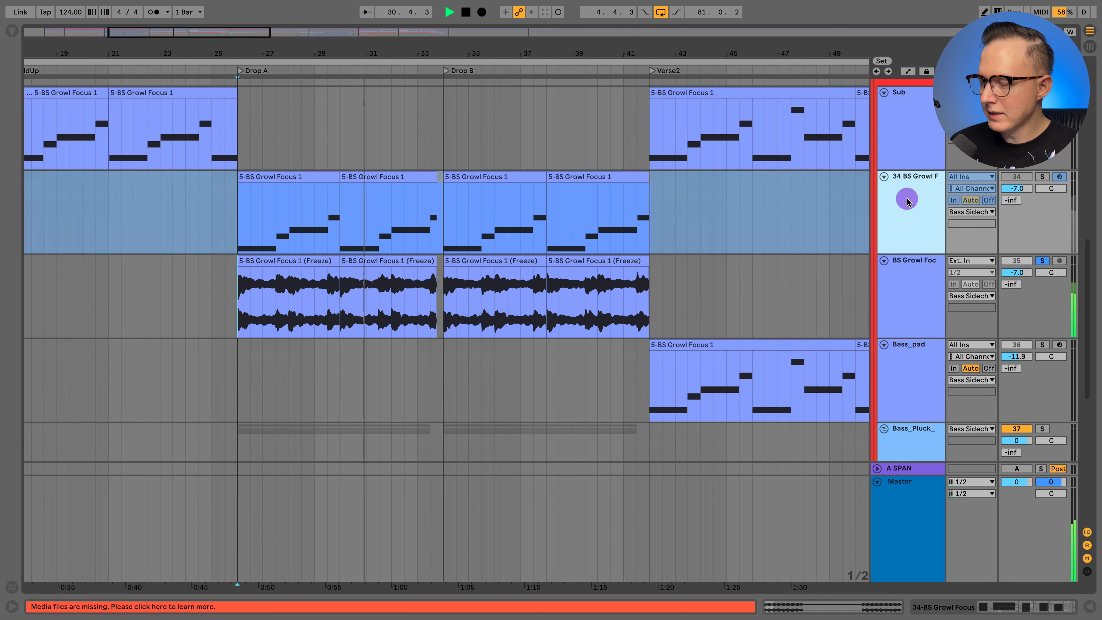
pyautogui.click(1002, 607)
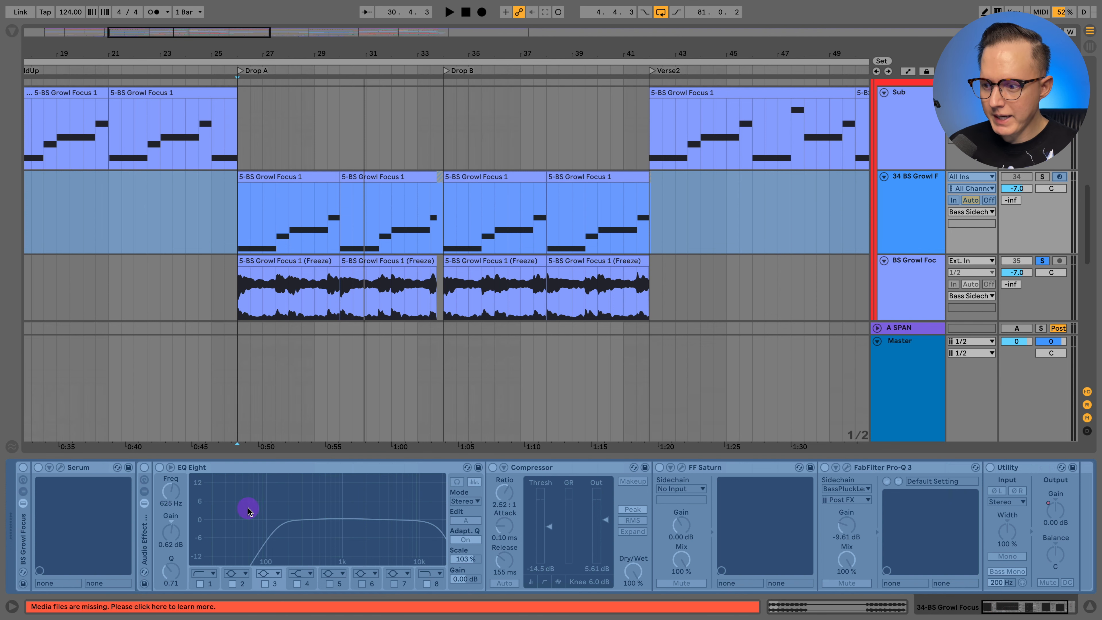
pyautogui.hscroll(3, 247, 510)
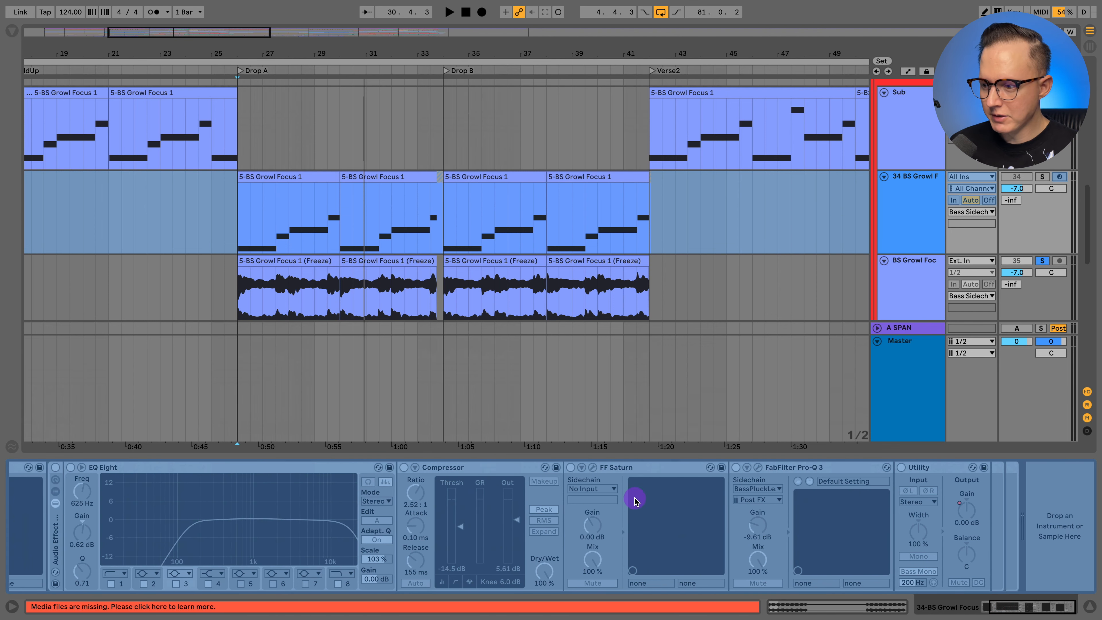
pyautogui.hscroll(-3, 595, 506)
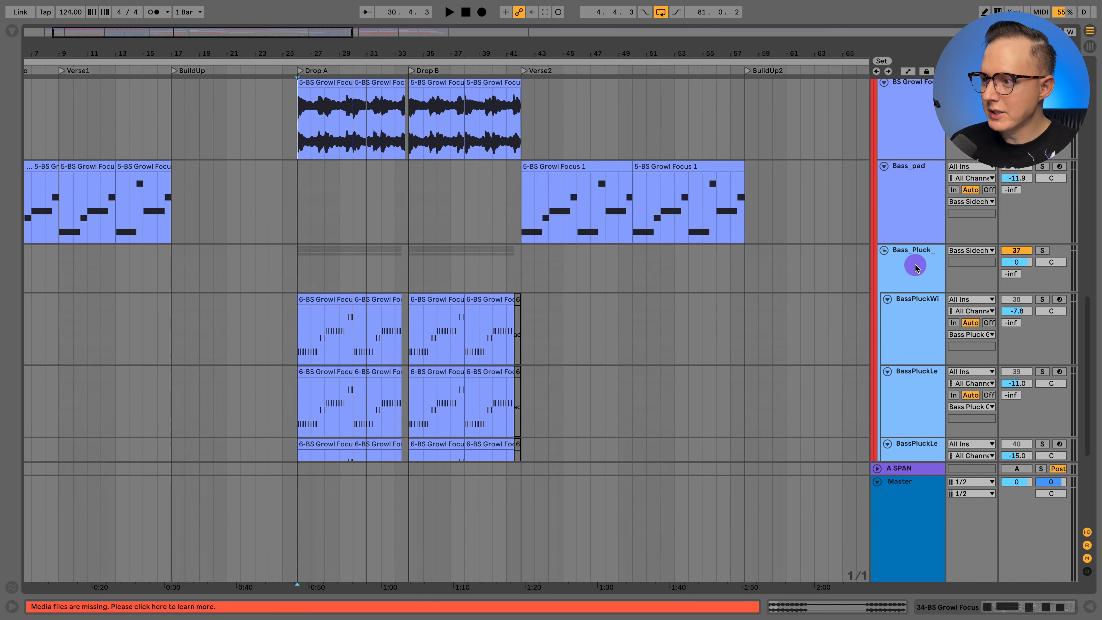
# - Unfold the Bass_Pluck group and play its three layers from Drop A at 26.1.1
pyautogui.click(1016, 255)
pyautogui.scroll(-2, 1016, 217)
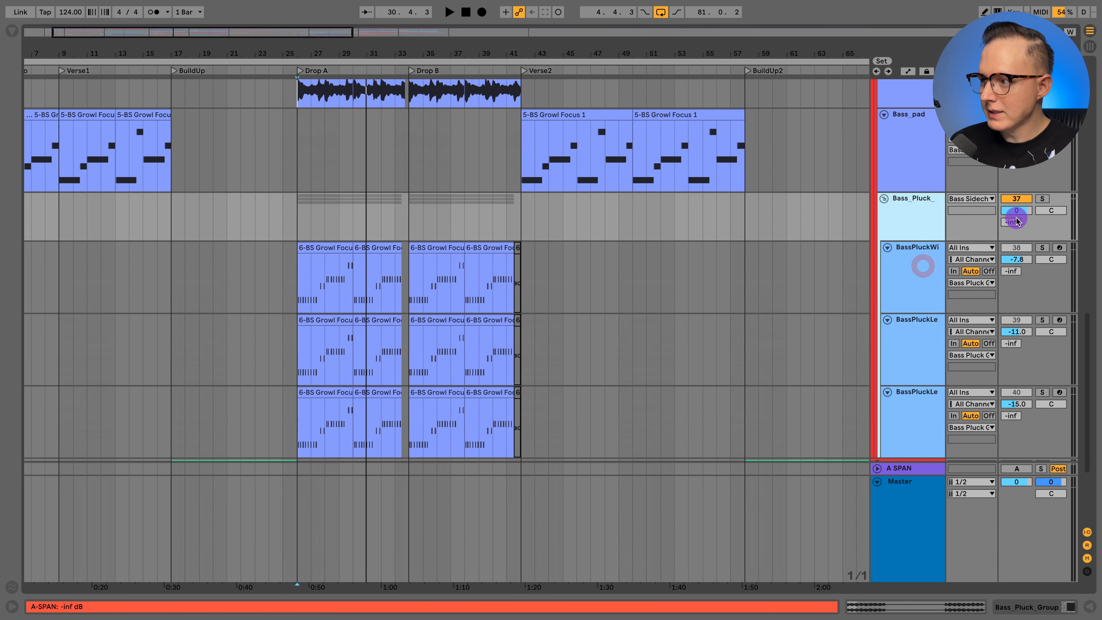
pyautogui.press('space')
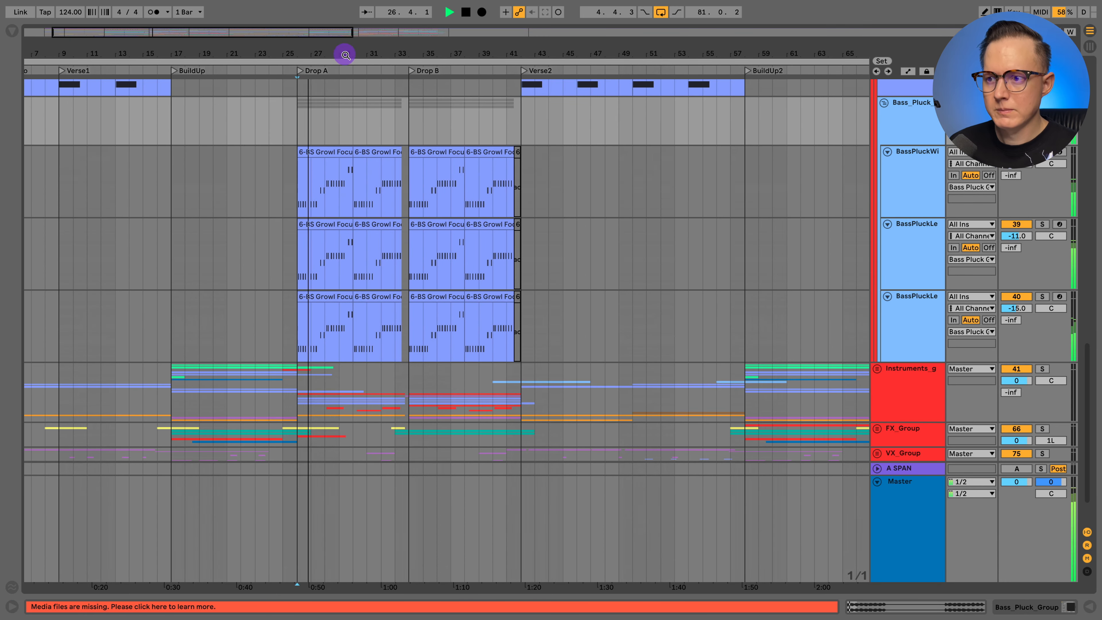
pyautogui.moveTo(350, 54); pyautogui.dragTo(350, 69)
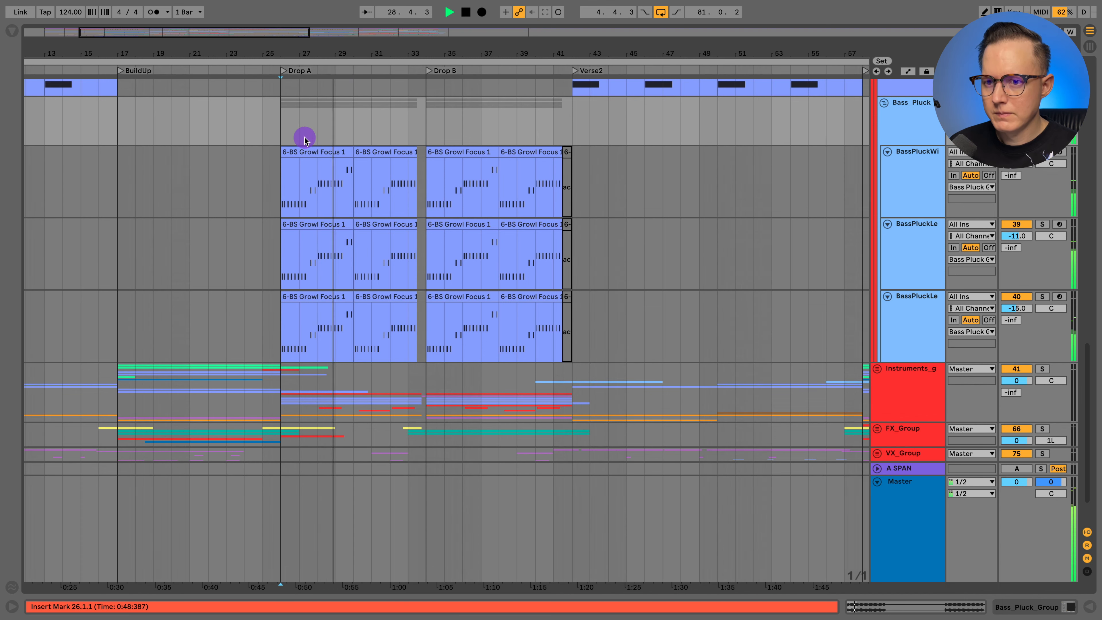
# - Open the first BassPluckWide clip in Drop A, look over its MIDI notes and velocities, and close the clip view
pyautogui.click(319, 155)
pyautogui.doubleClick(318, 154)
pyautogui.click(593, 458)
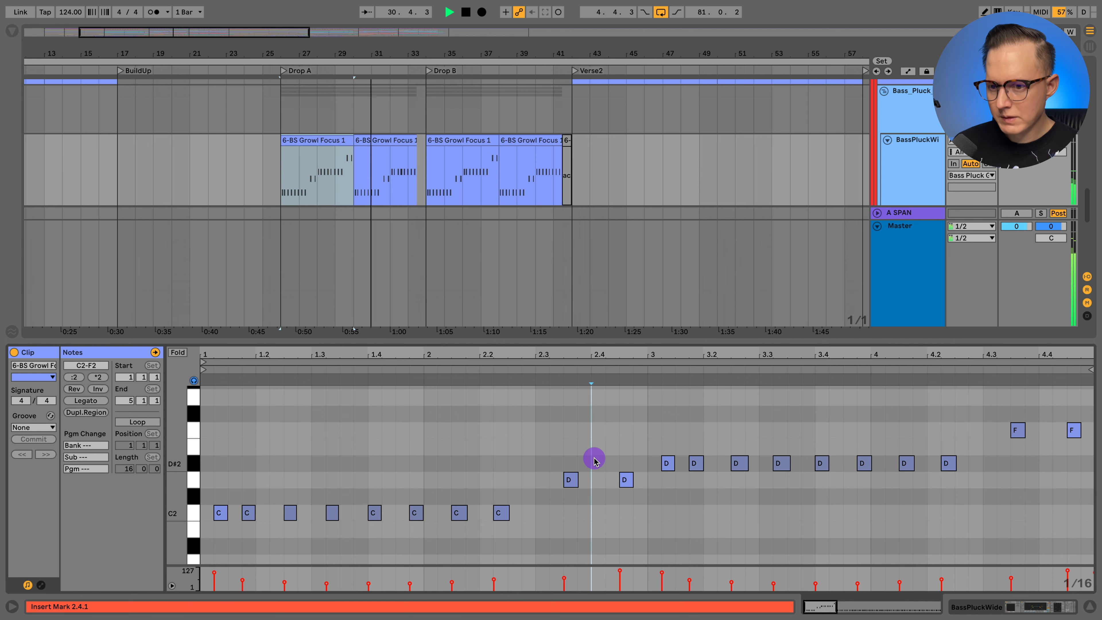
pyautogui.click(1089, 606)
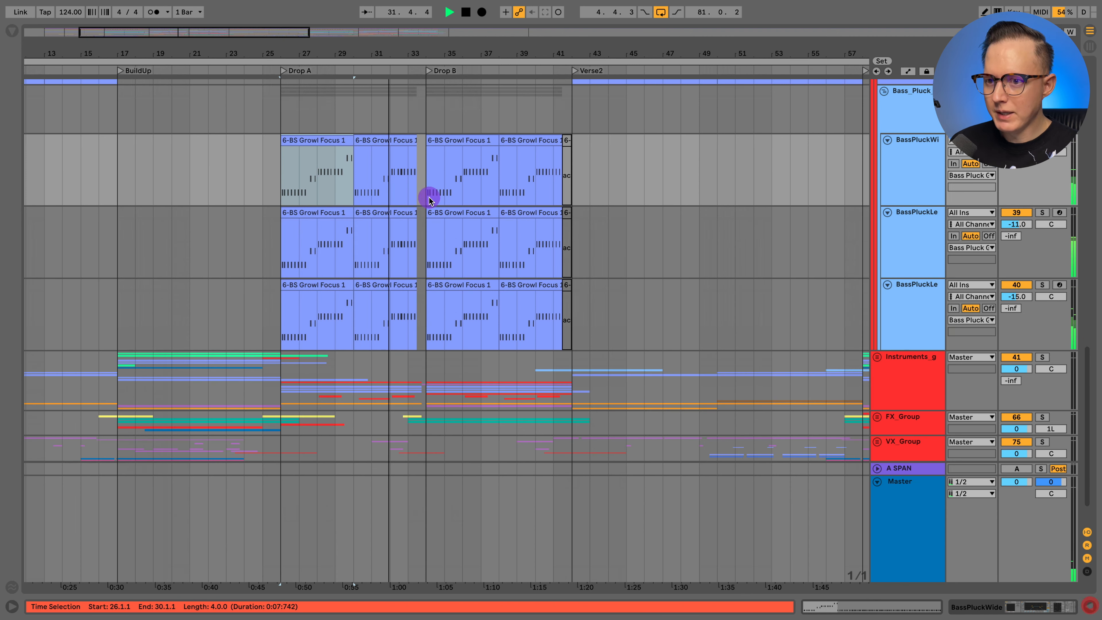
# - Solo BassPluckWide and play it from 26.1.1 with its device chain in view, and hide the devices again
pyautogui.click(913, 186)
pyautogui.press('space')
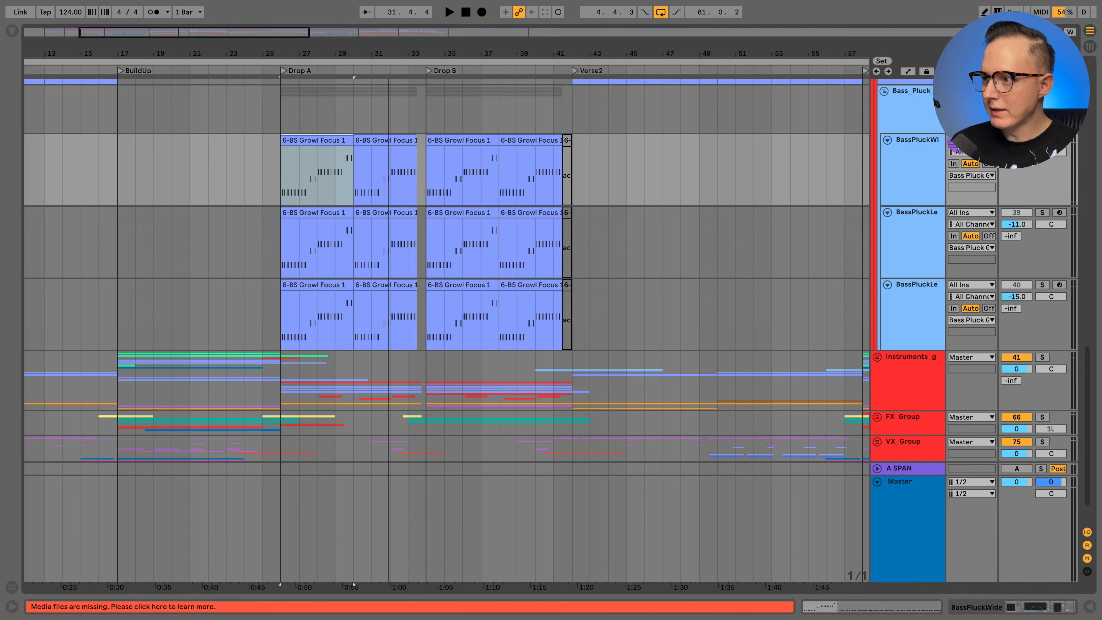
pyautogui.click(926, 142)
pyautogui.click(329, 157)
pyautogui.click(279, 165)
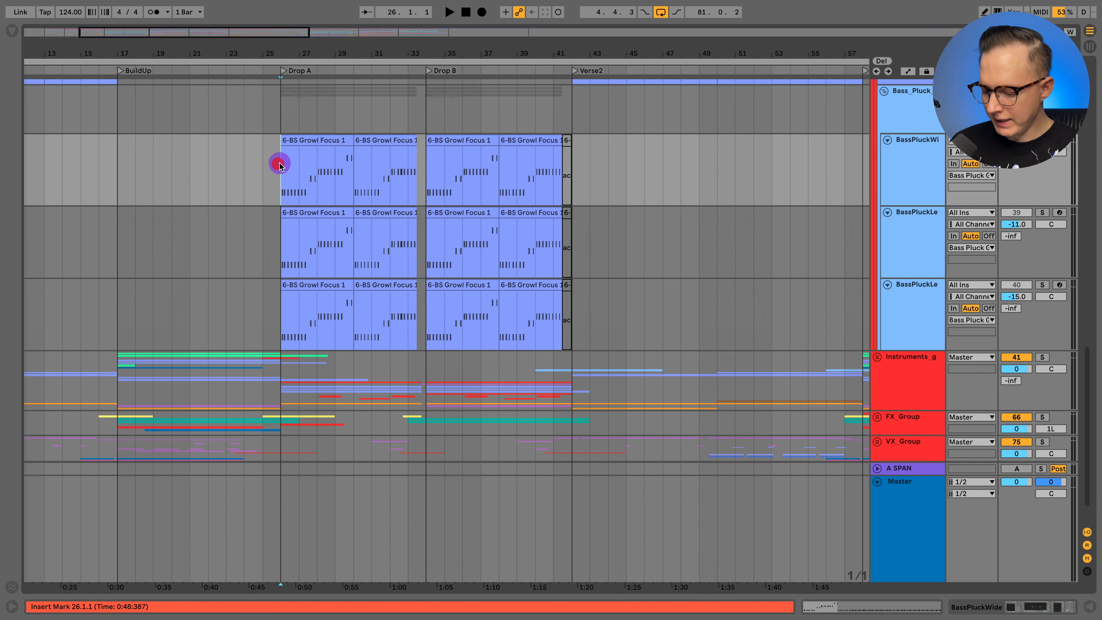
pyautogui.hotkey('shift', 'Tab')
pyautogui.press('space')
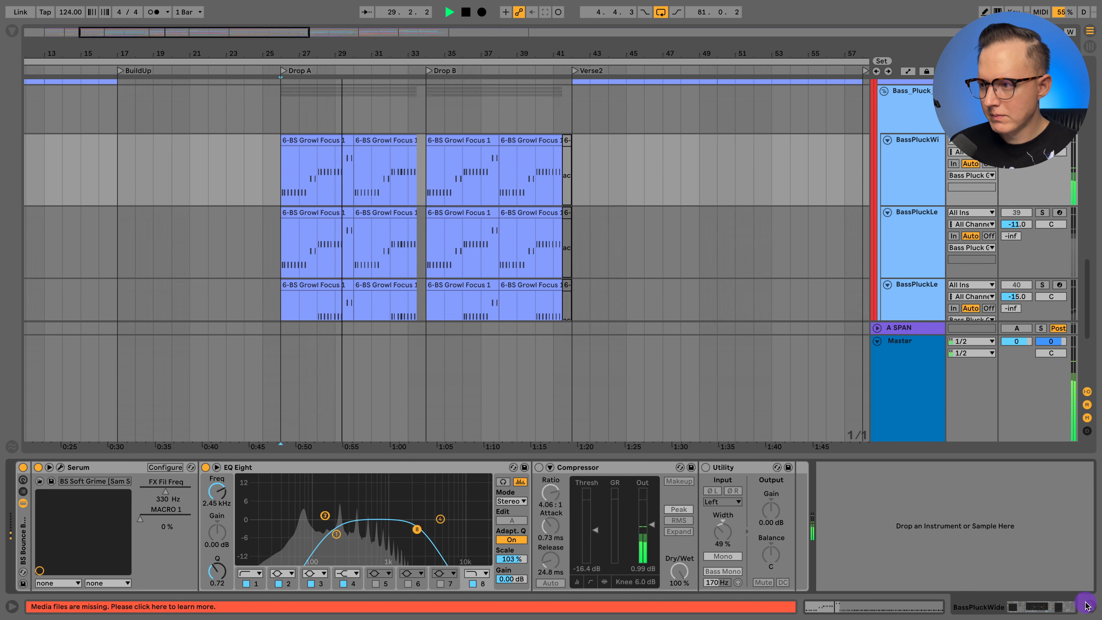
pyautogui.hotkey('shift', 'Tab')
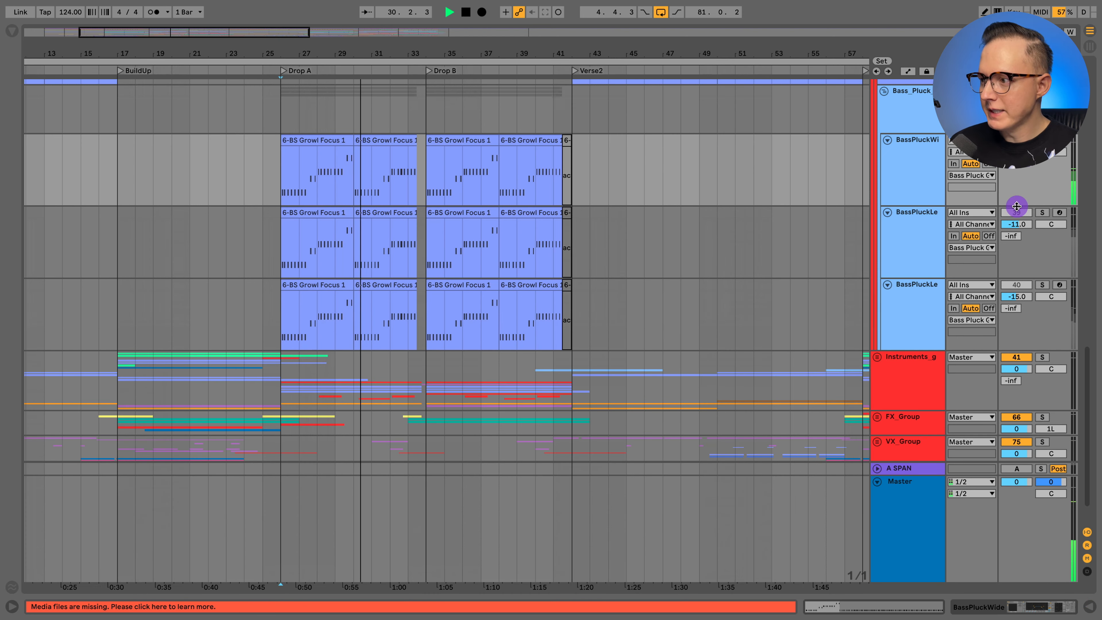
# - Switch the solo to BassPluckLead track 39 and play it from 26.1.1 with its devices shown
pyautogui.click(1042, 212)
pyautogui.click(917, 225)
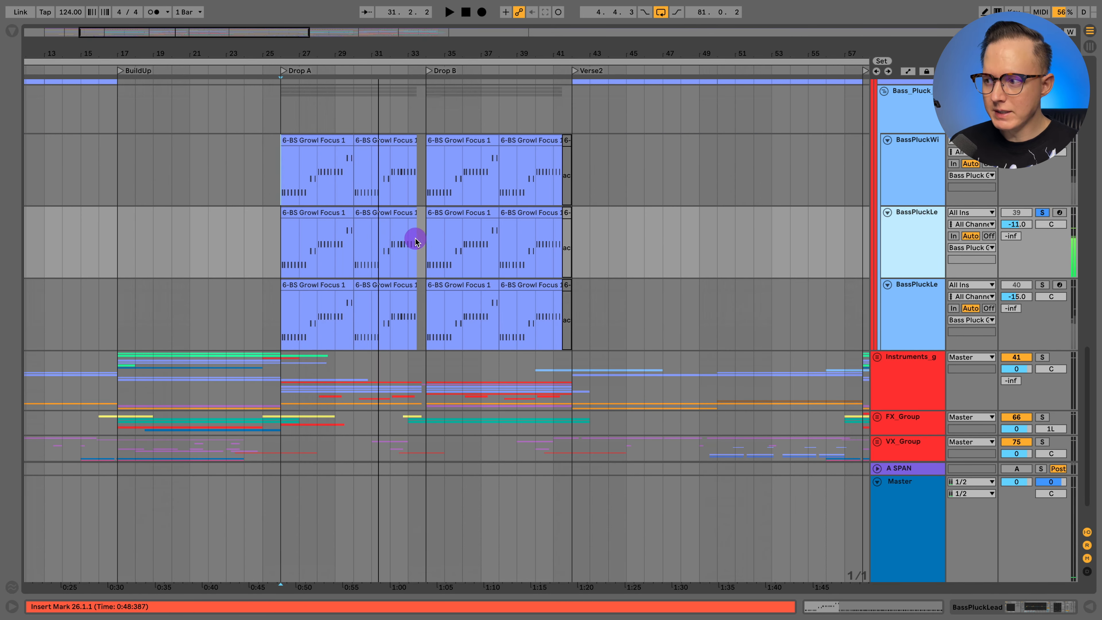
pyautogui.press('space')
pyautogui.click(277, 242)
pyautogui.hotkey('shift', 'Tab')
pyautogui.press('space')
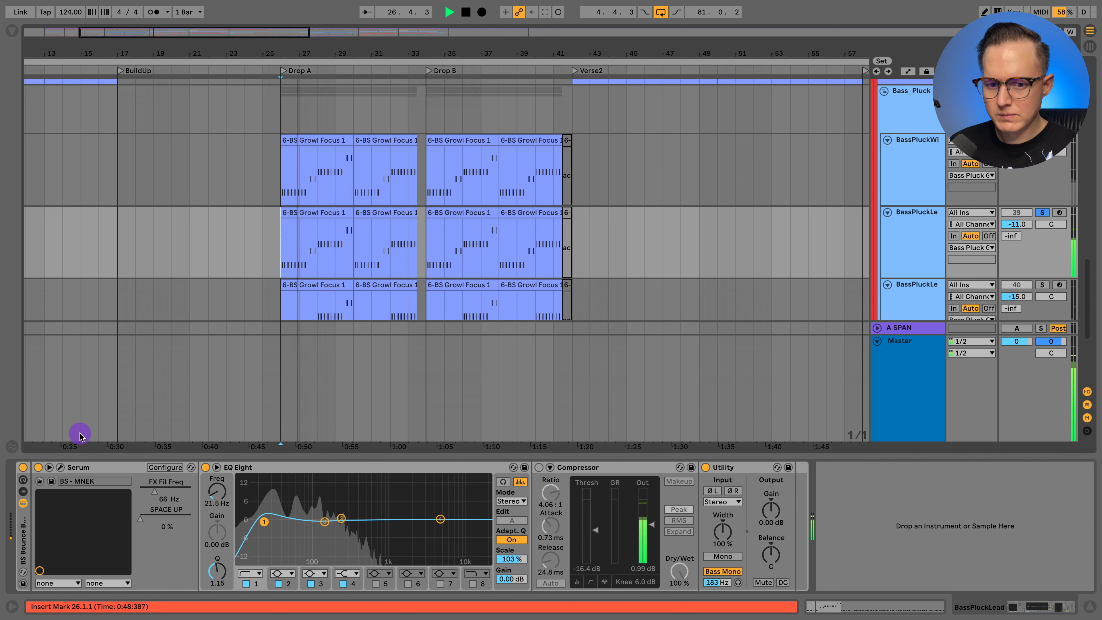
pyautogui.scroll(-2, 1003, 216)
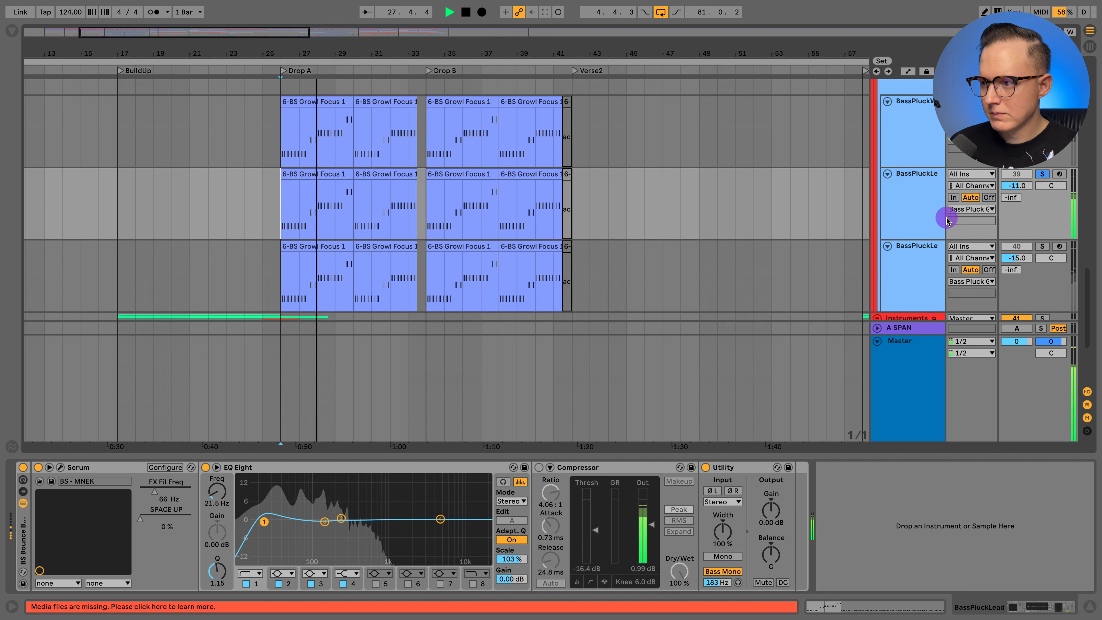
# - Switch the solo to BassPluckLead track 40, play it from Drop A with its devices shown, and stop playback
pyautogui.press('space')
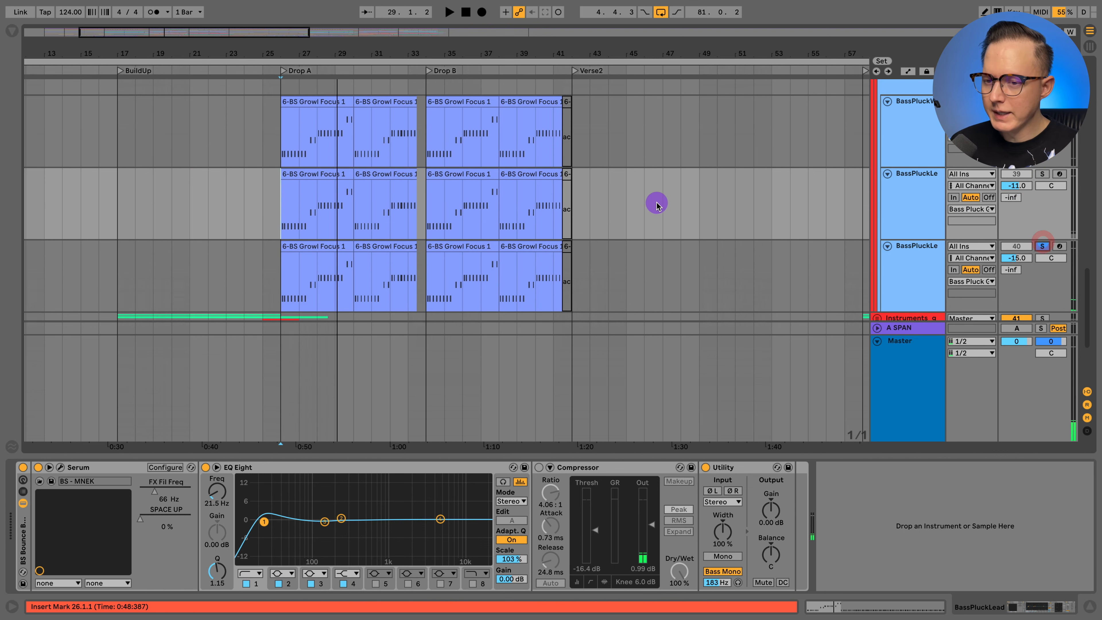
pyautogui.scroll(-5, 657, 202)
pyautogui.click(908, 180)
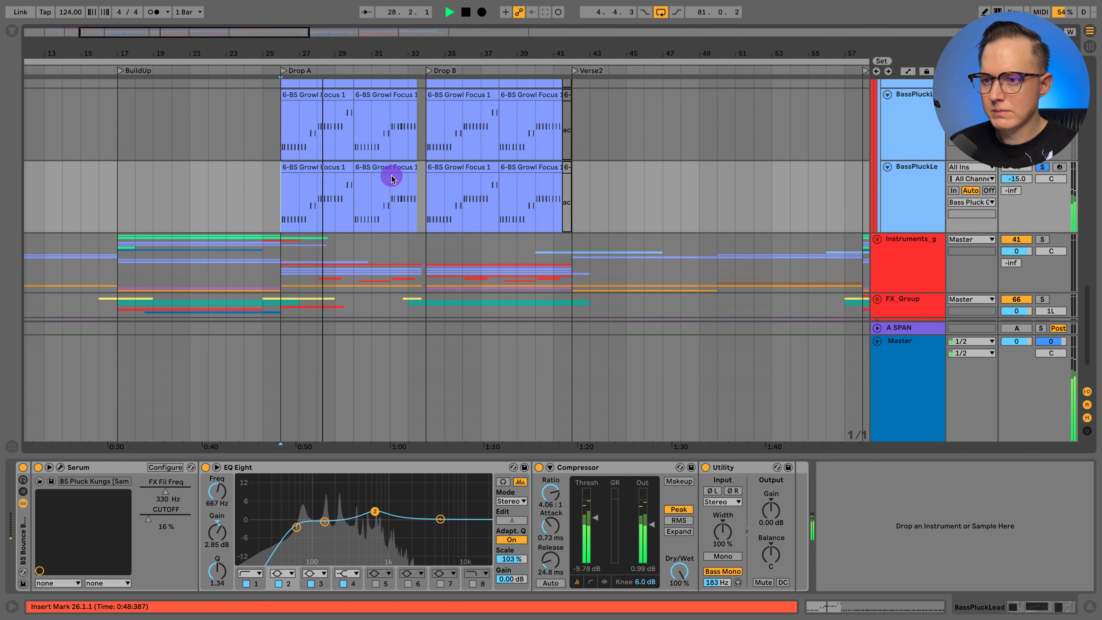
pyautogui.scroll(2, 391, 179)
pyautogui.scroll(1, 392, 179)
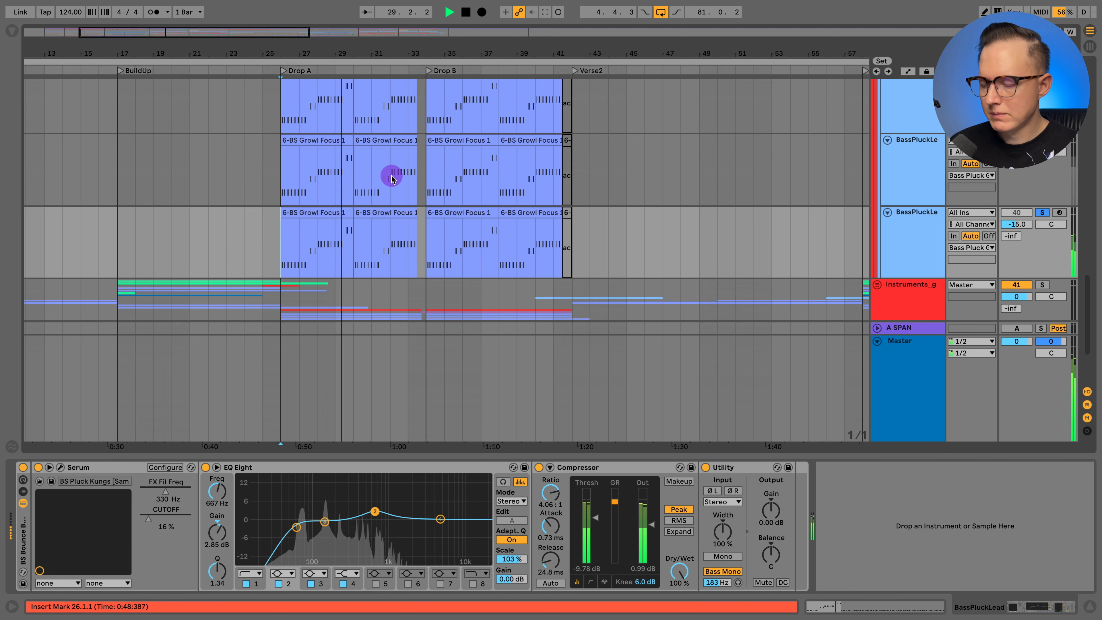
pyautogui.scroll(1, 391, 178)
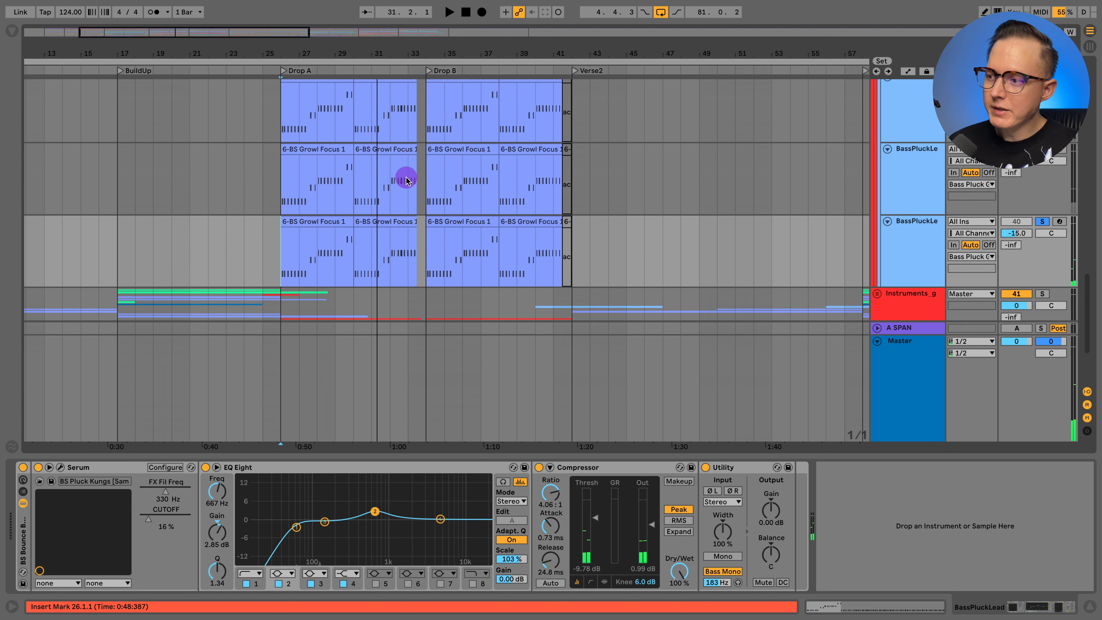
pyautogui.scroll(3, 573, 211)
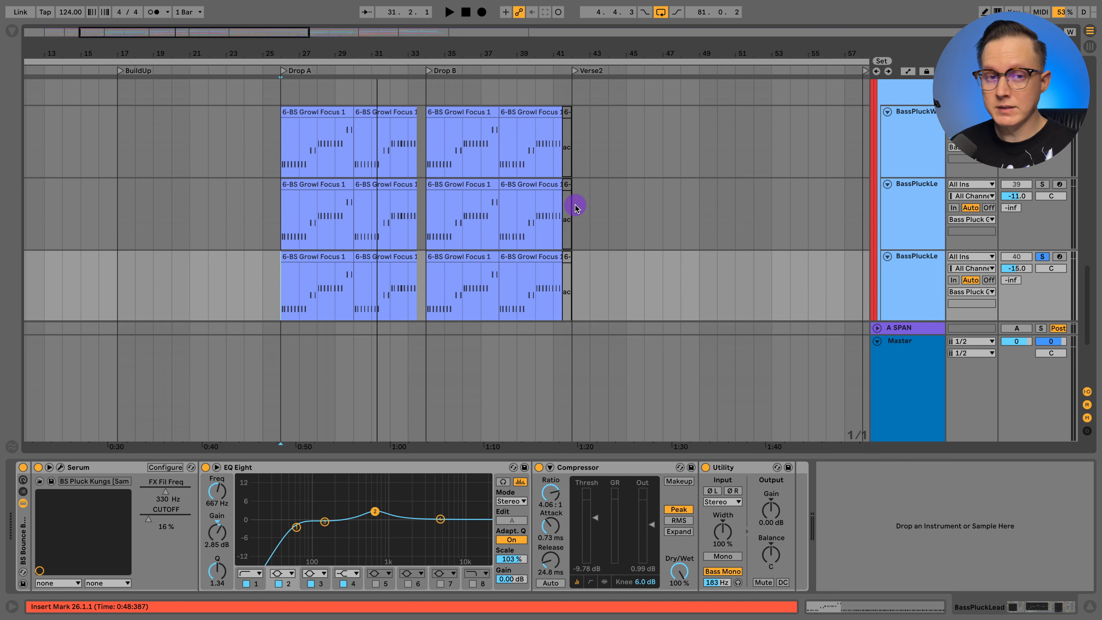
# - Inspect EQ Eight's first band on BassPluckLead track 40 and close the device view
pyautogui.click(916, 277)
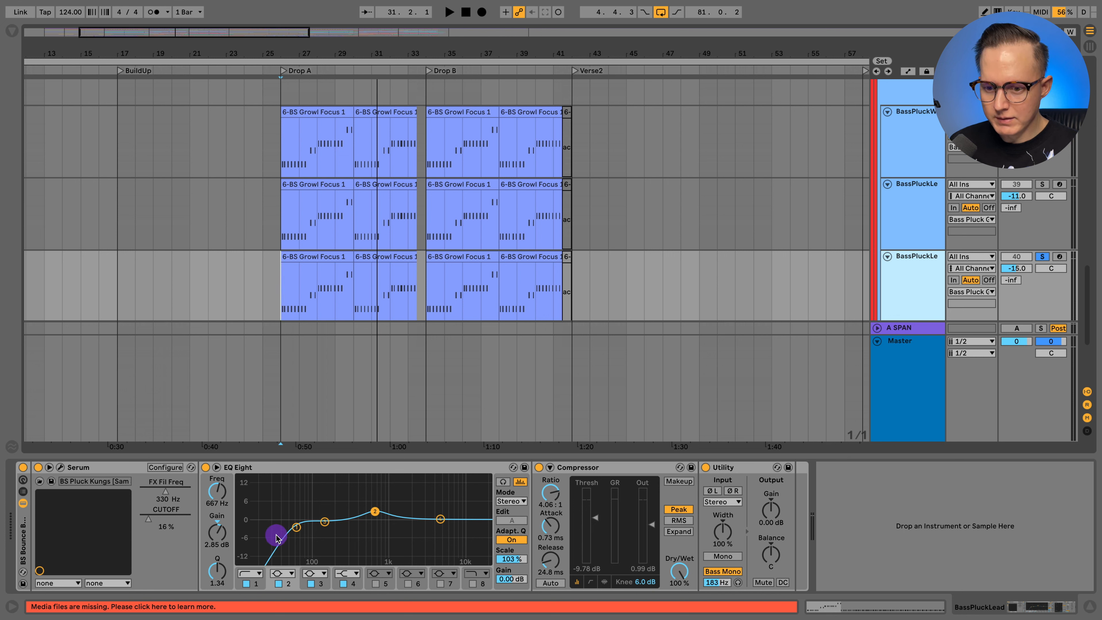
pyautogui.click(296, 527)
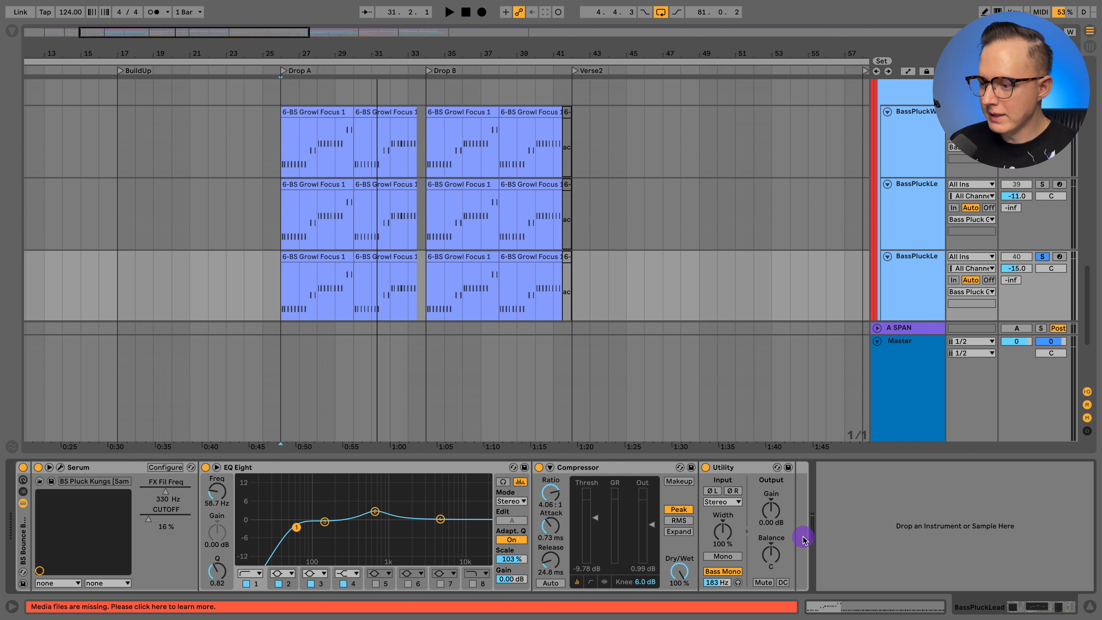
pyautogui.click(1087, 609)
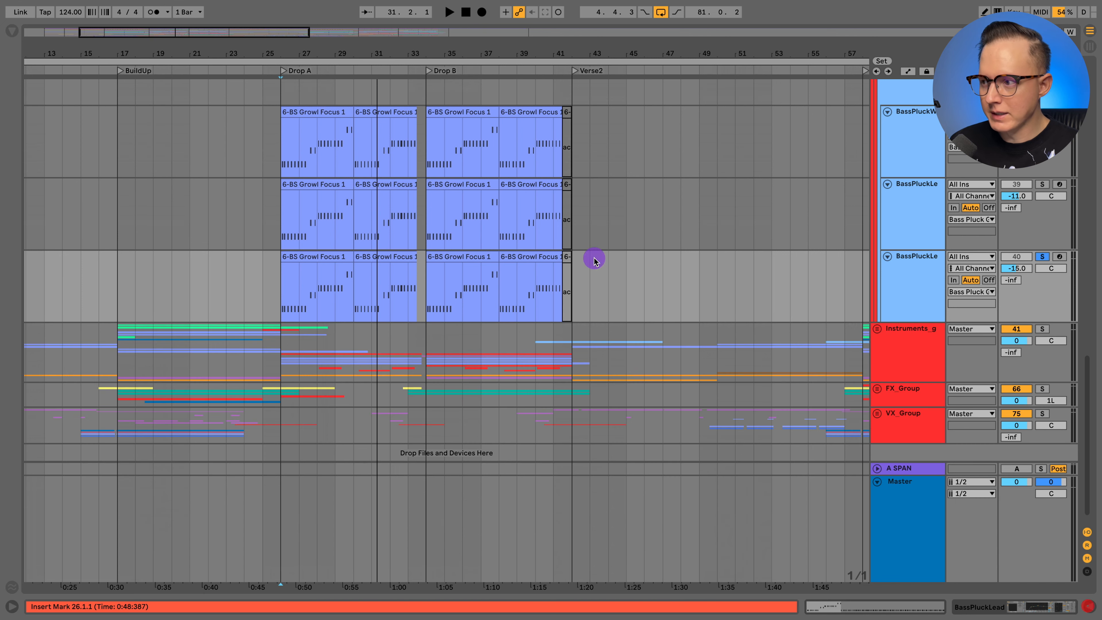
# - Solo BassPluckLead track 39 and check its device chain
pyautogui.click(898, 204)
pyautogui.click(918, 199)
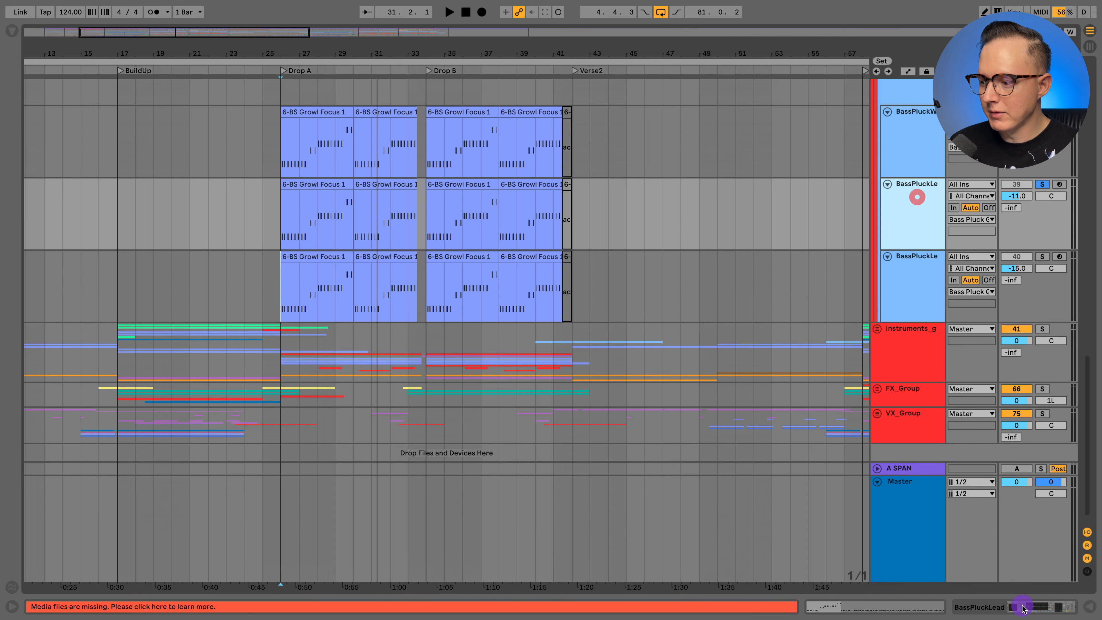
pyautogui.click(1022, 607)
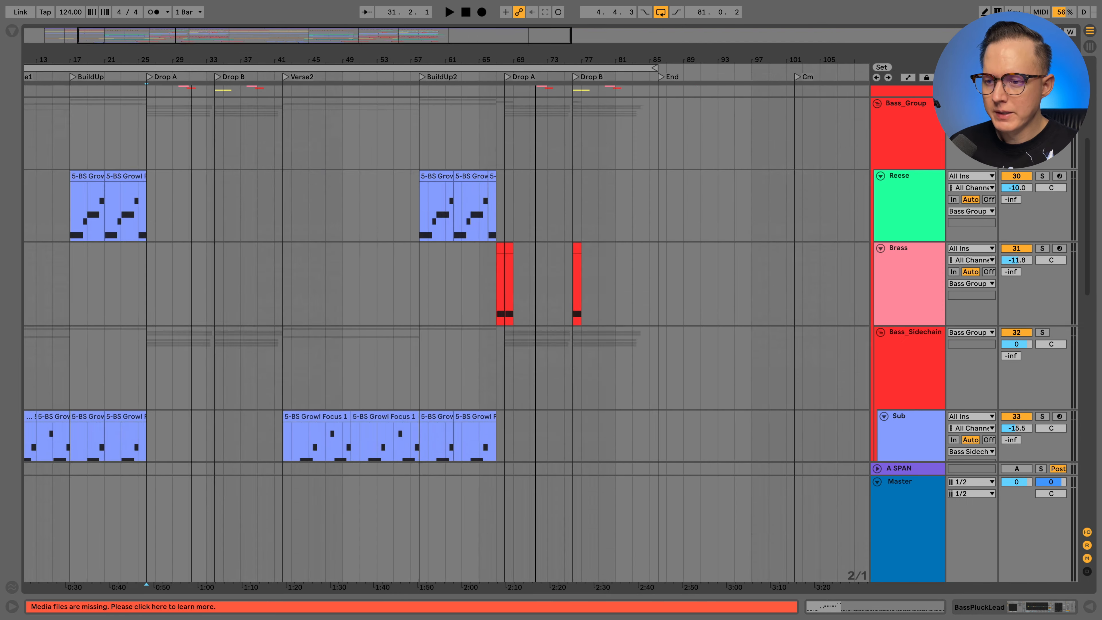
# - Solo the Brass track and play its clip from 67.1.1, just before the second Drop A
pyautogui.scroll(3, 512, 195)
pyautogui.click(447, 296)
pyautogui.click(1042, 248)
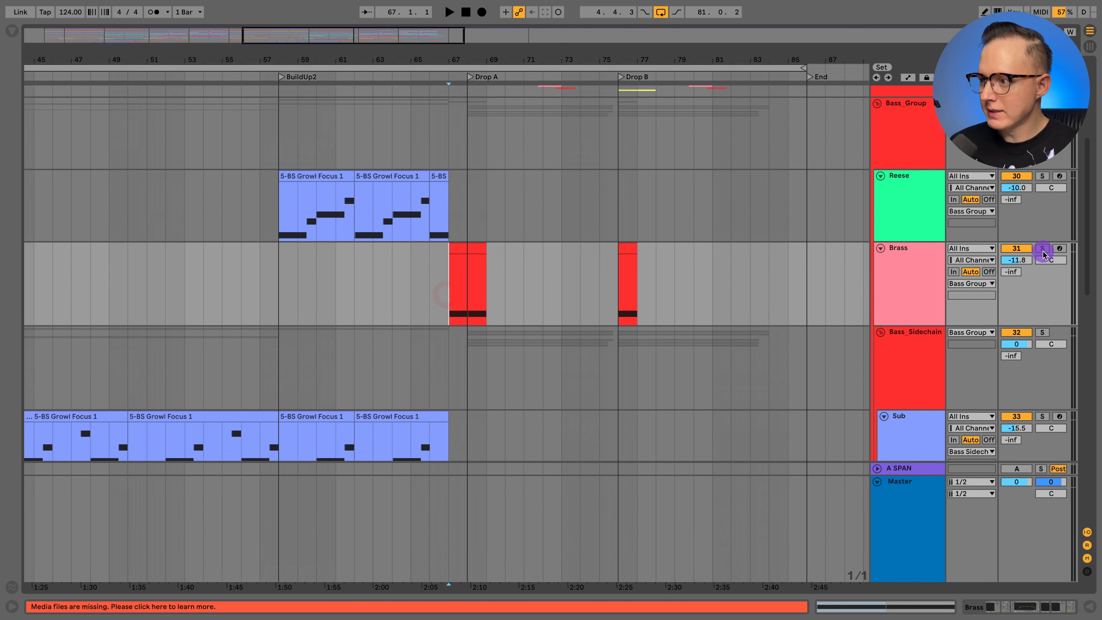
pyautogui.click(907, 267)
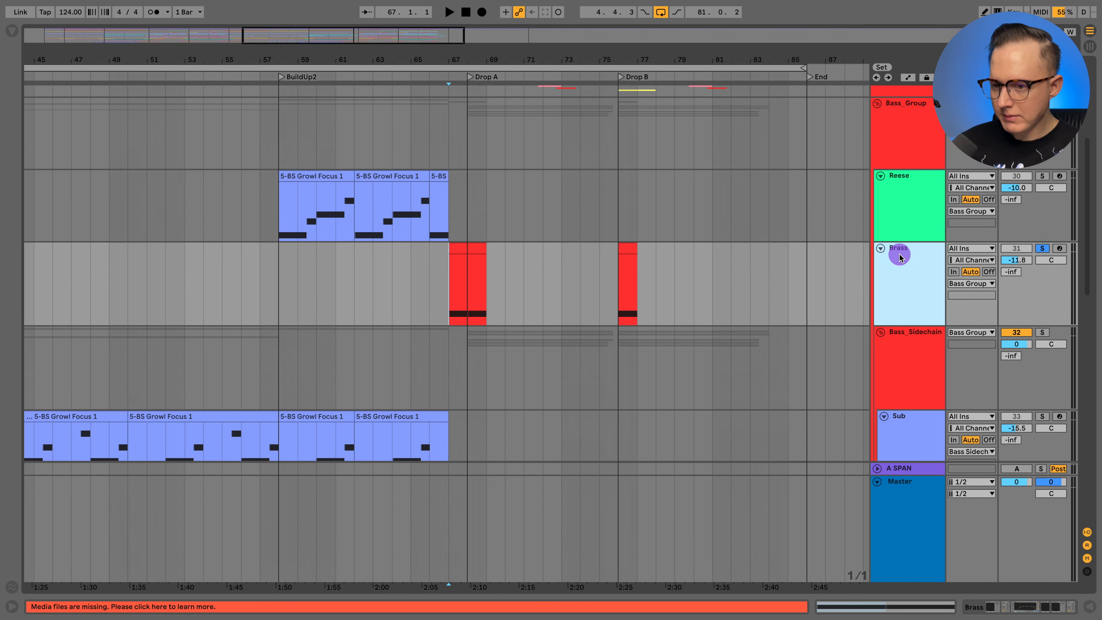
pyautogui.press('space')
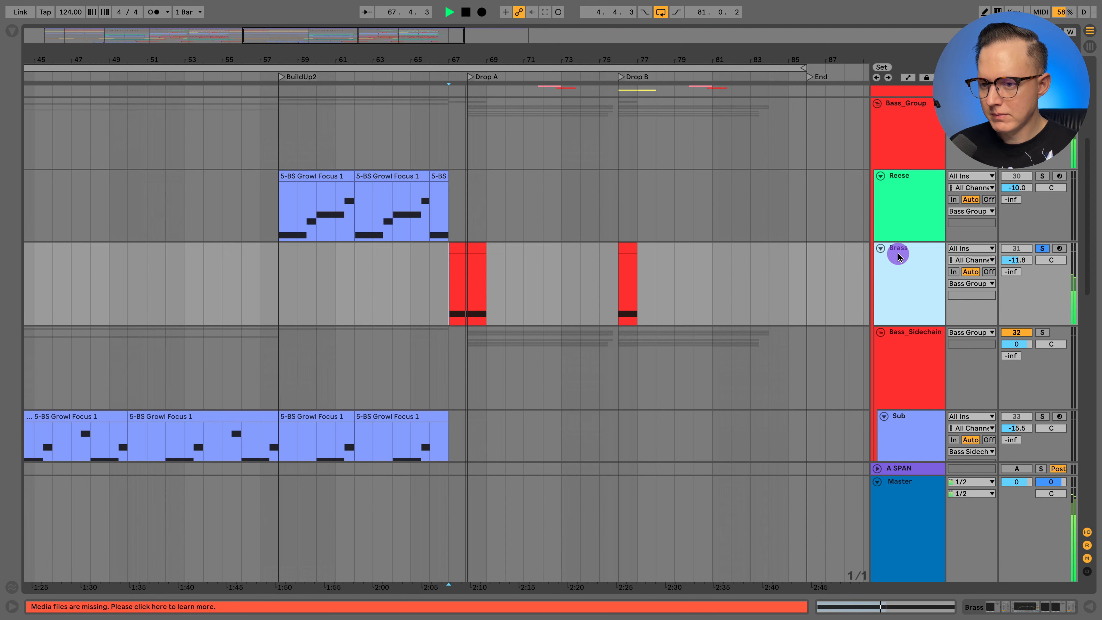
# - Show the automation lanes, examine the Brass clip's Pitch Bend curve around bar 67, and stop playback
pyautogui.press('a')
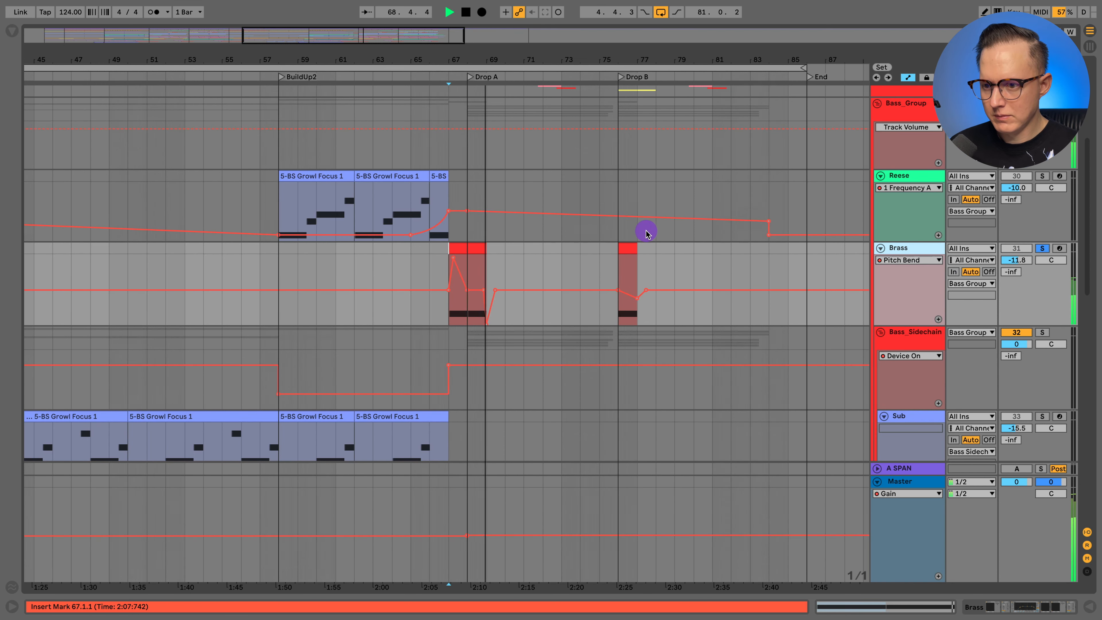
pyautogui.moveTo(461, 60); pyautogui.dragTo(460, 85)
pyautogui.press('space')
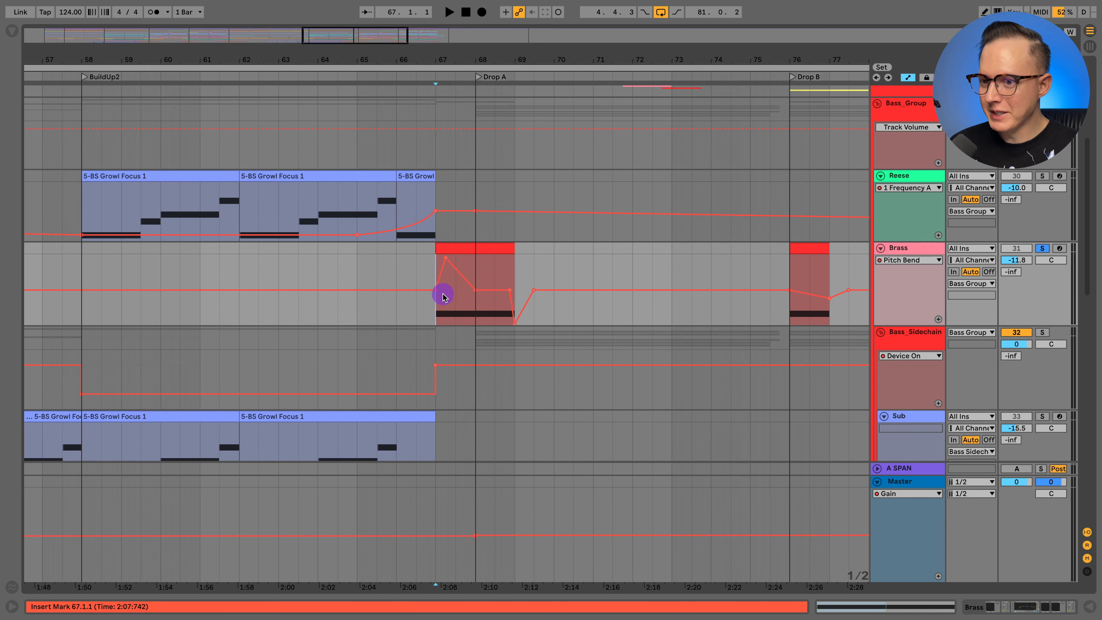
# - Unsolo Brass, play the transition into the second Drop A from 65.1.1, and examine the Brass Pitch Bend curve up close
pyautogui.click(1044, 248)
pyautogui.click(374, 313)
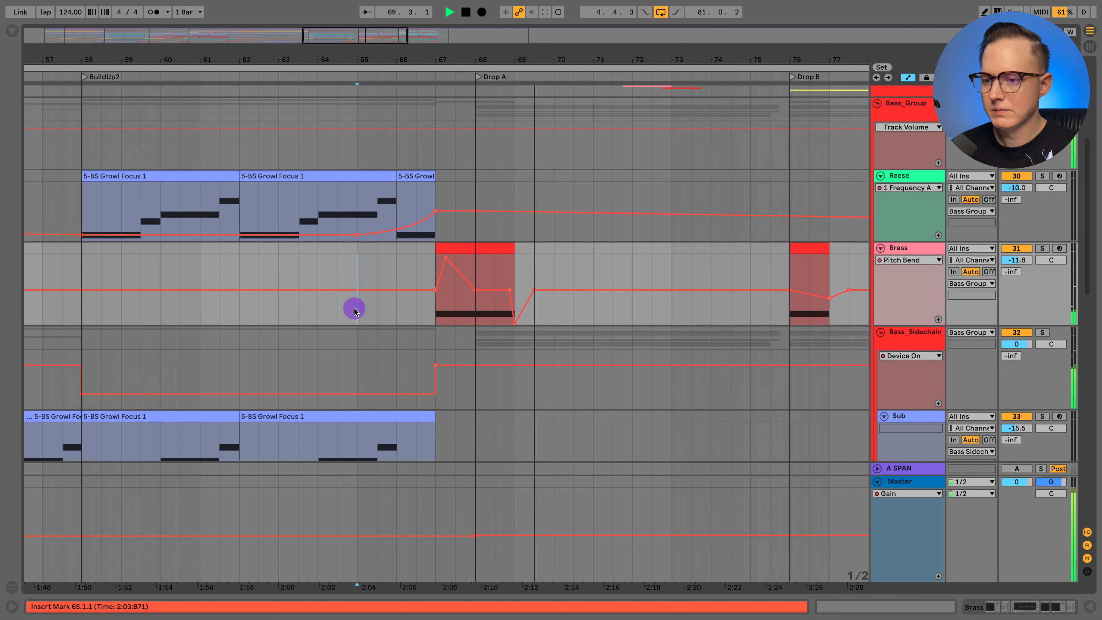
pyautogui.press('space')
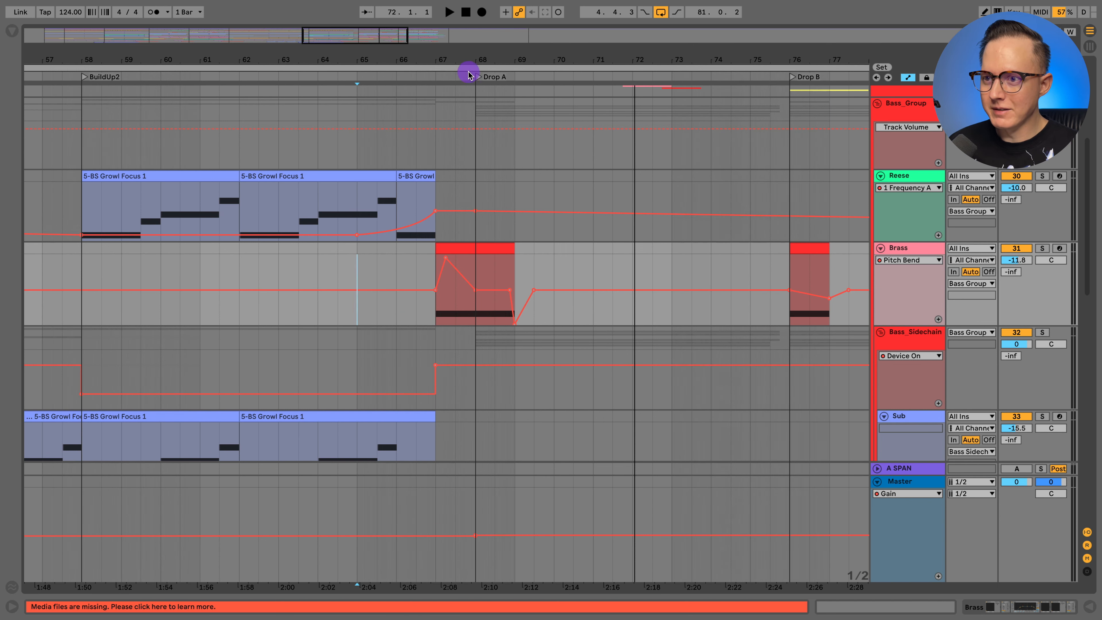
pyautogui.moveTo(467, 61); pyautogui.dragTo(461, 151)
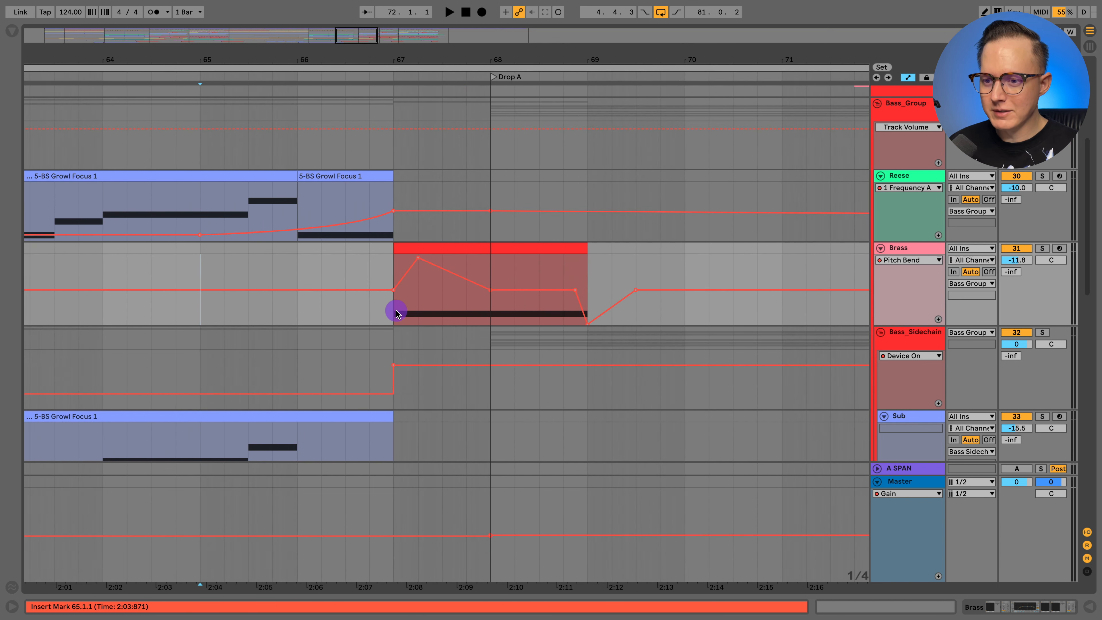
# - Hide the automation lanes, fold Bass_Group, and unfold Drums_Group to show its tracks
pyautogui.moveTo(415, 63); pyautogui.dragTo(415, 2)
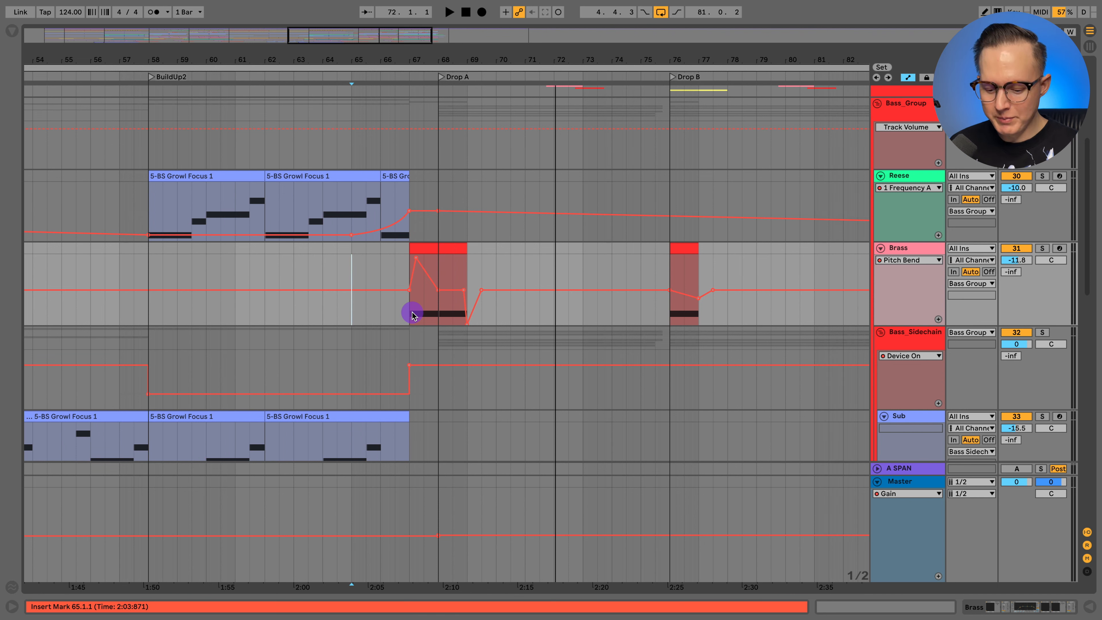
pyautogui.moveTo(428, 61); pyautogui.dragTo(427, 55)
pyautogui.press('a')
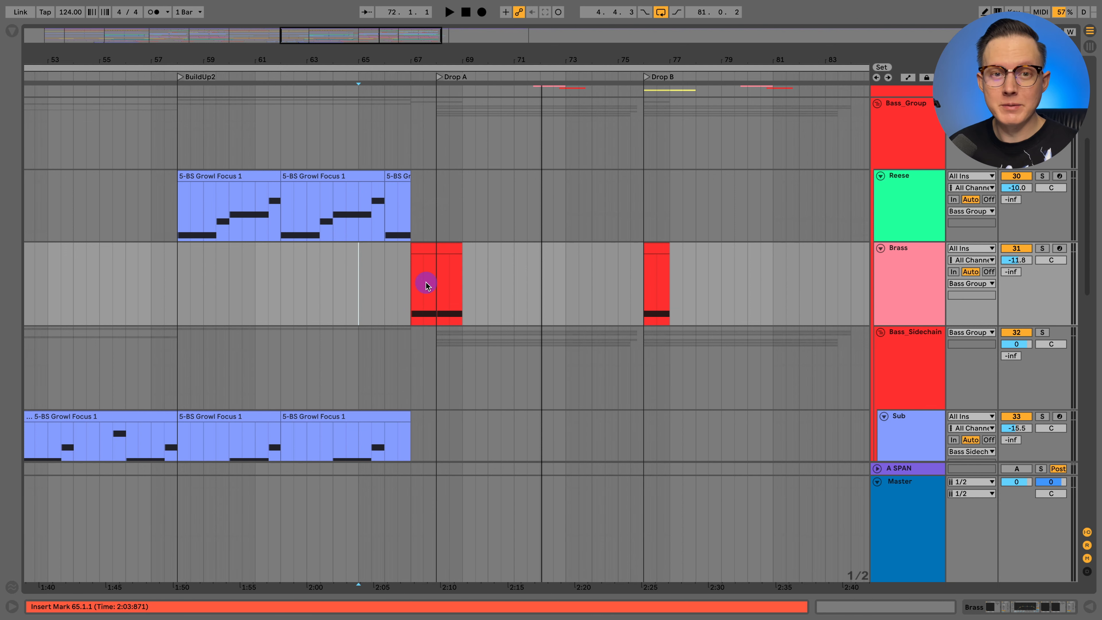
pyautogui.scroll(5, 451, 279)
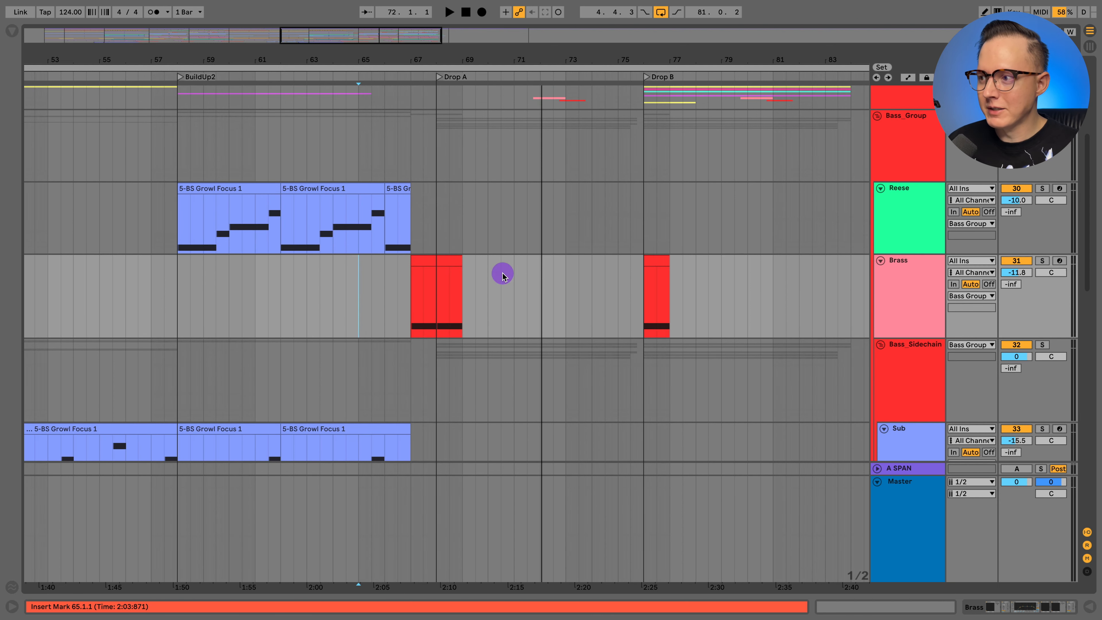
pyautogui.click(877, 173)
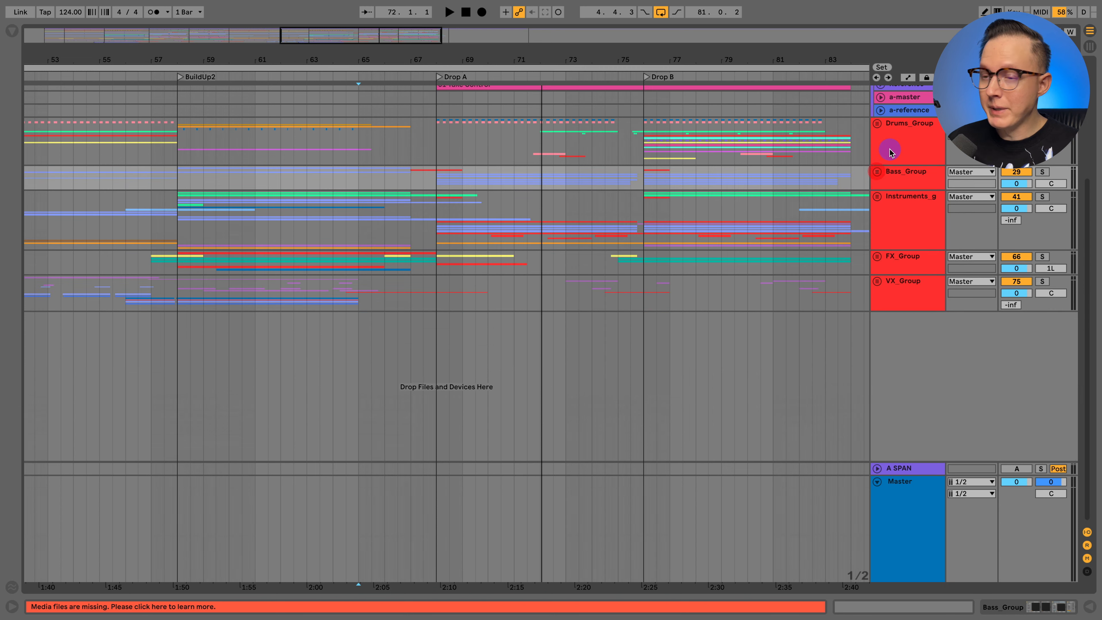
pyautogui.click(889, 144)
pyautogui.click(876, 123)
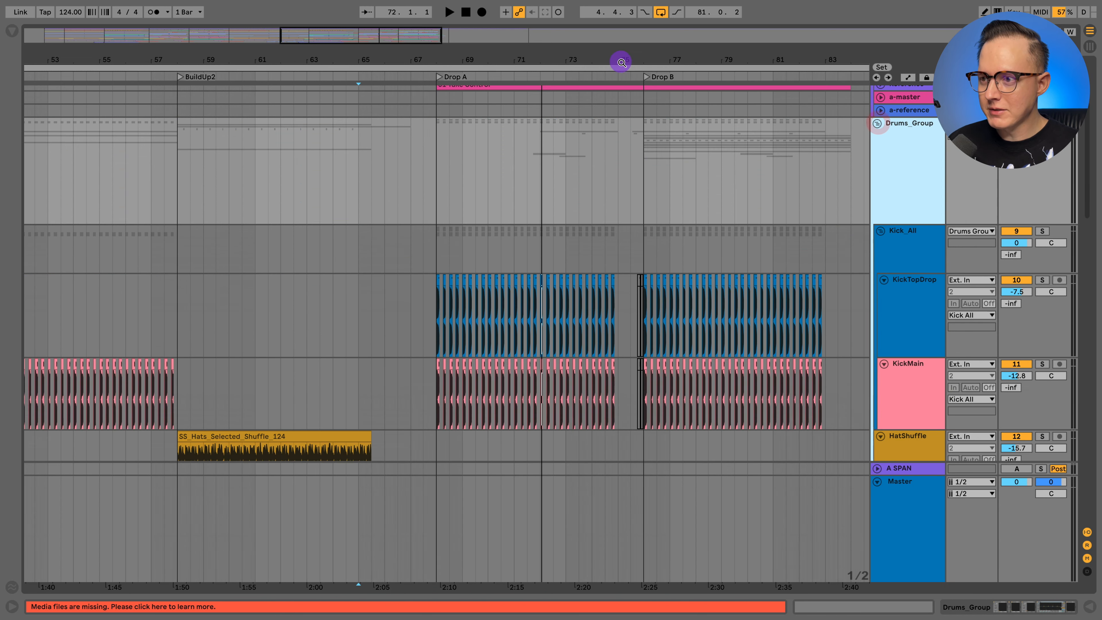
# - Solo the KickMain track and play its Verse1 section from 9.1.1 briefly
pyautogui.moveTo(621, 63); pyautogui.dragTo(621, 54)
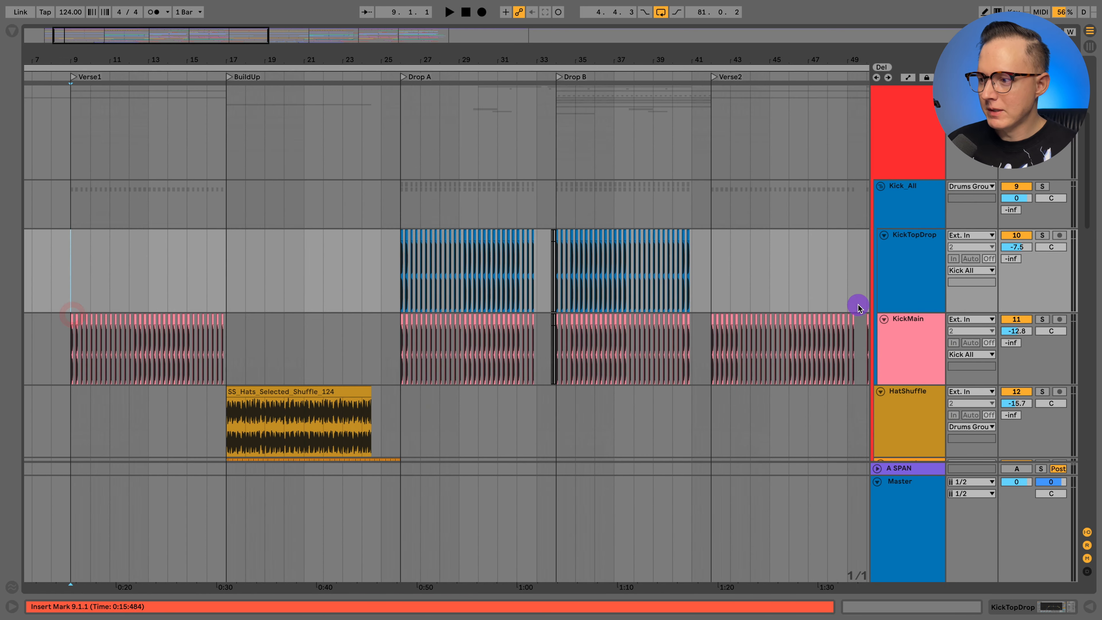
pyautogui.click(906, 334)
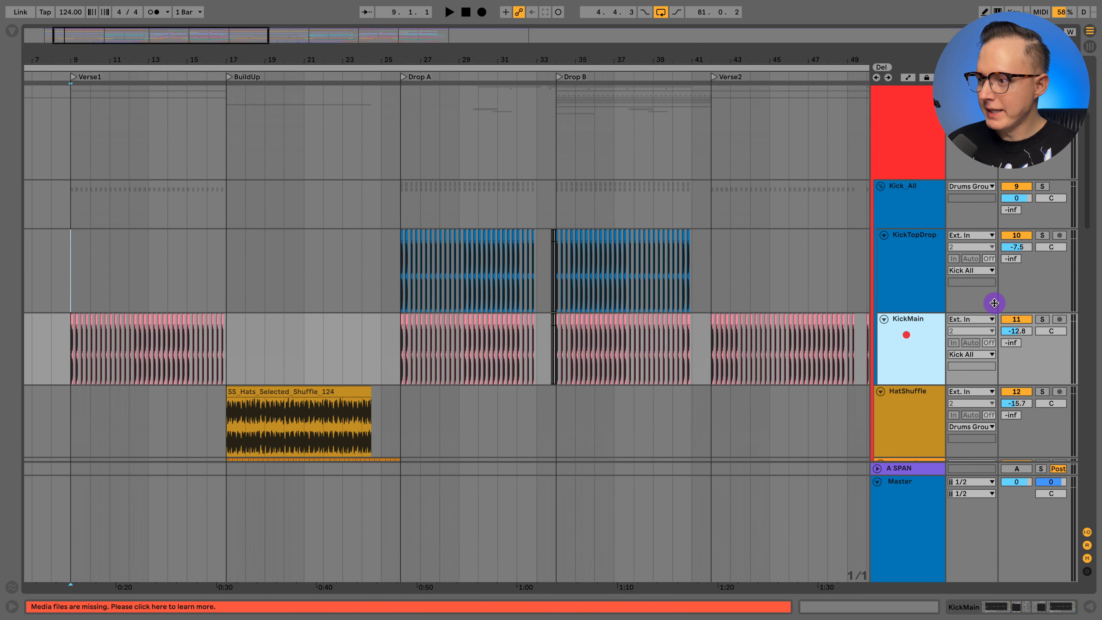
pyautogui.click(1042, 320)
pyautogui.press('space')
pyautogui.scroll(-1, 595, 325)
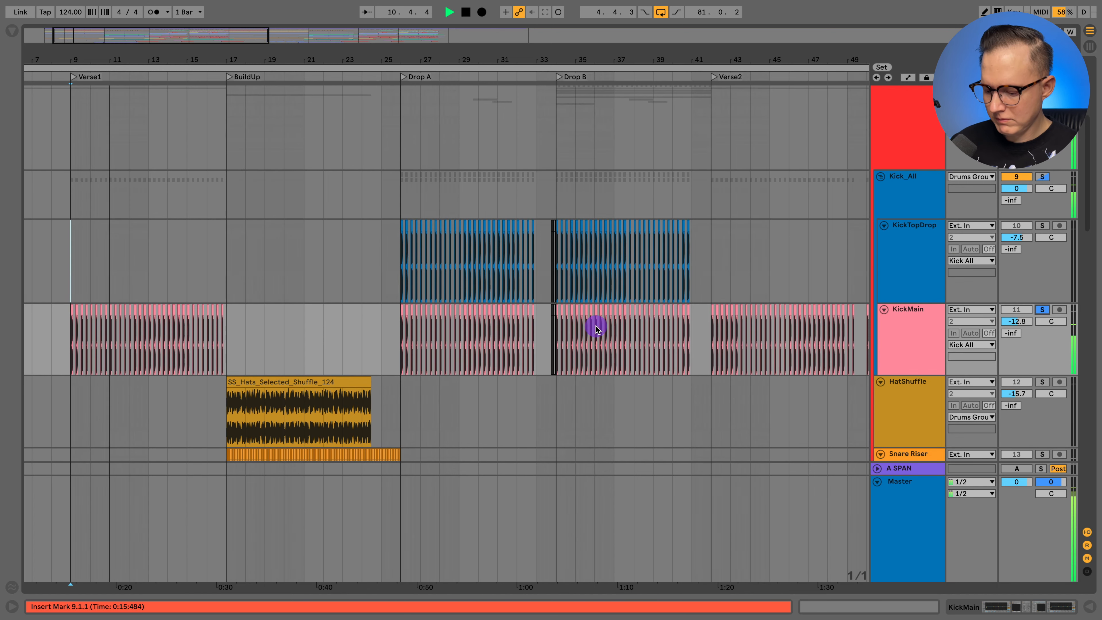
pyautogui.press('space')
# - Play Drop A from 26.1.1 with KickTopDrop soloed, add KickMain to the solo, and stop playback
pyautogui.hscroll(4, 405, 282)
pyautogui.click(224, 271)
pyautogui.click(1041, 227)
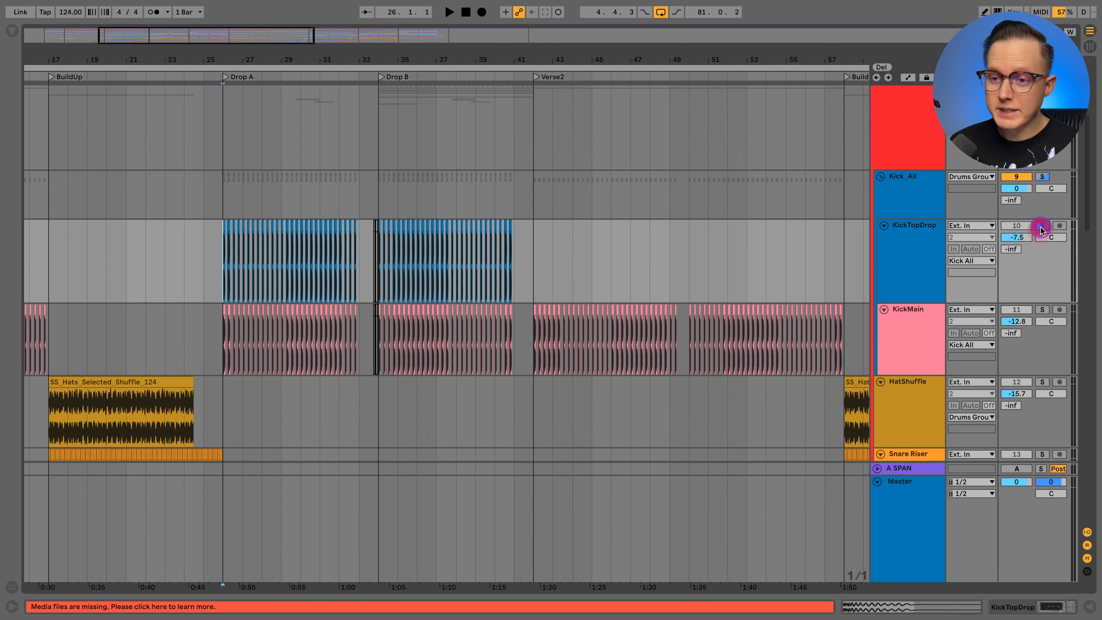
pyautogui.press('space')
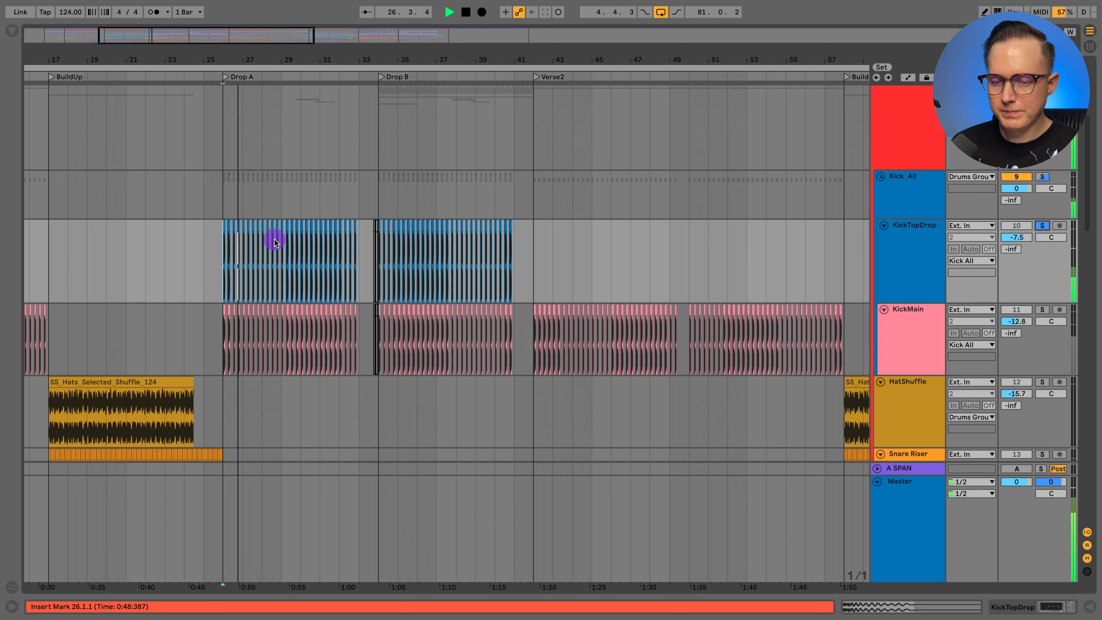
pyautogui.click(1043, 310)
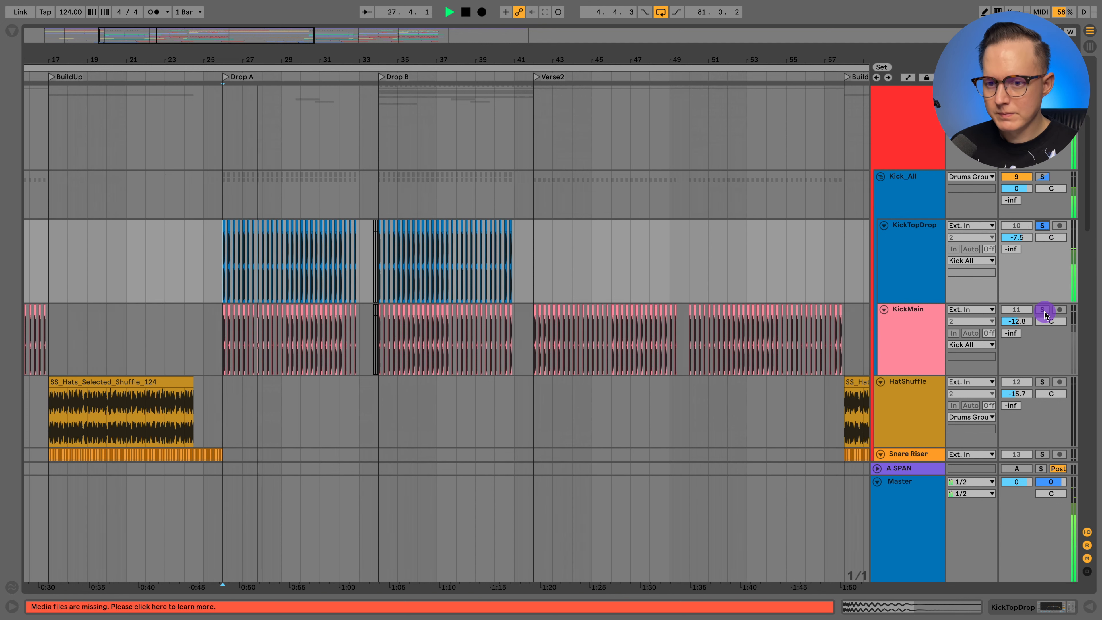
pyautogui.hscroll(-5, 682, 299)
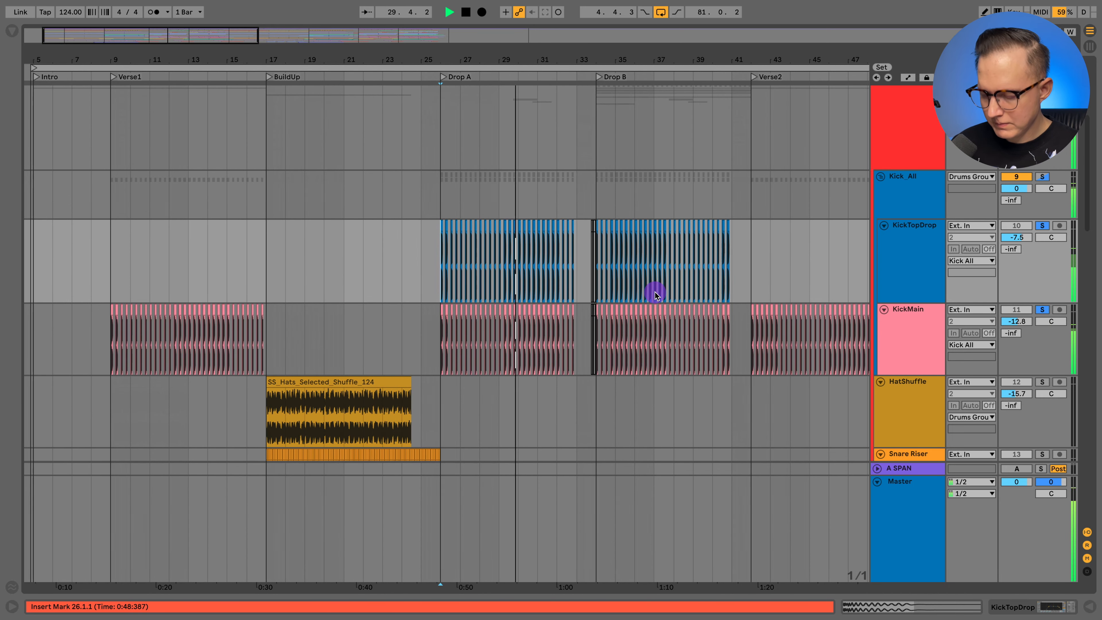
pyautogui.press('space')
# - Look over the clap and TopLoops tracks and set the playback start to 9.1.1 at Verse1
pyautogui.scroll(-6, 508, 251)
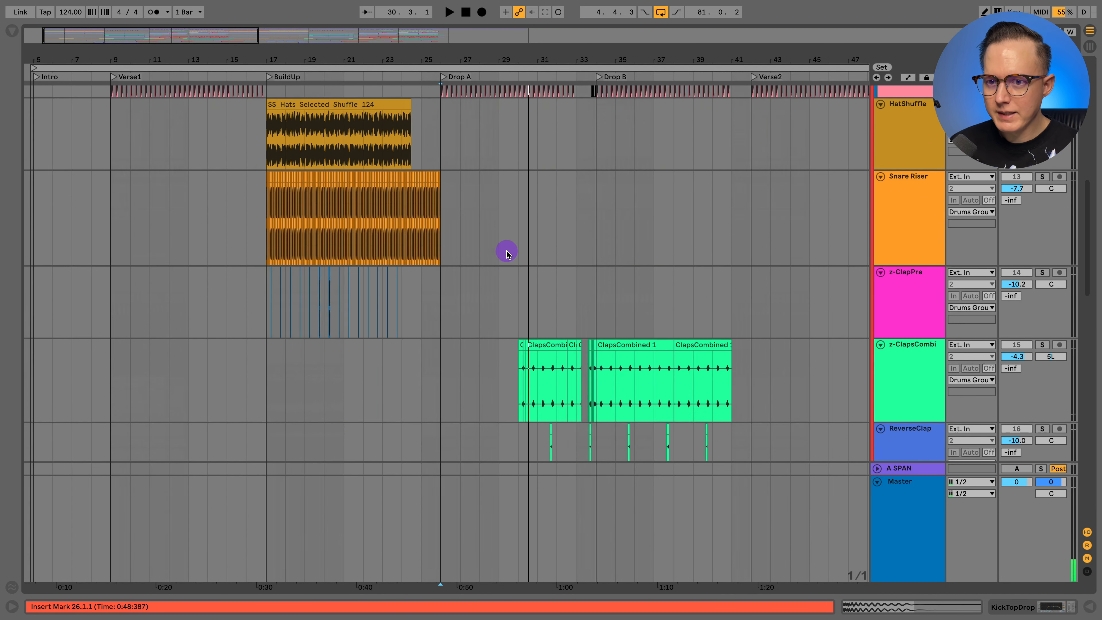
pyautogui.scroll(2, 303, 169)
pyautogui.scroll(-10, 165, 174)
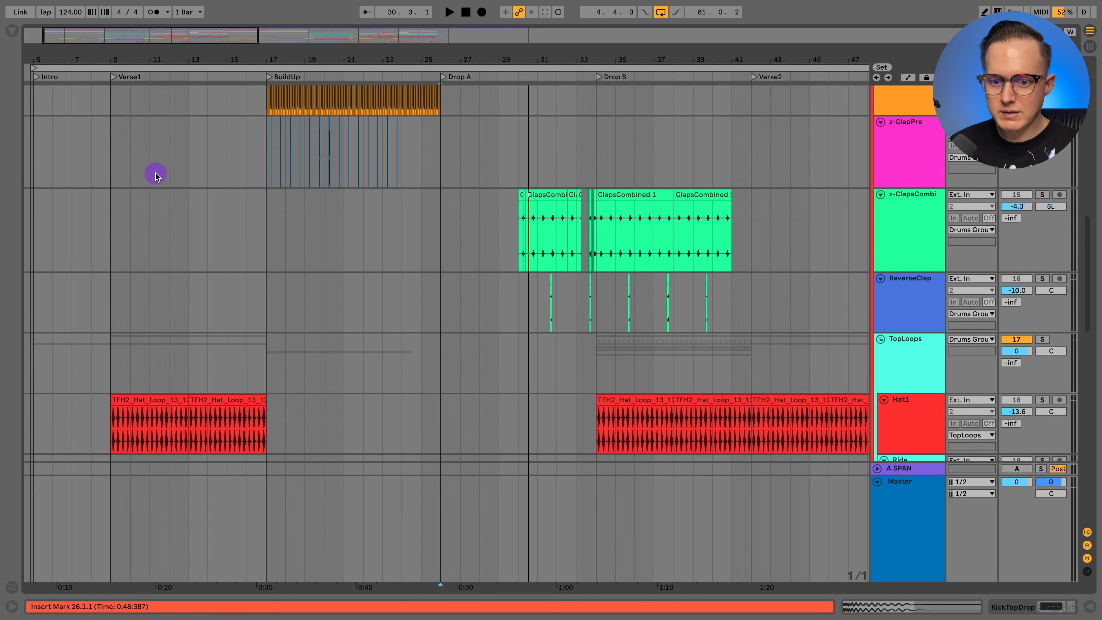
pyautogui.click(114, 186)
pyautogui.hscroll(-2, 167, 204)
pyautogui.scroll(-2, 176, 204)
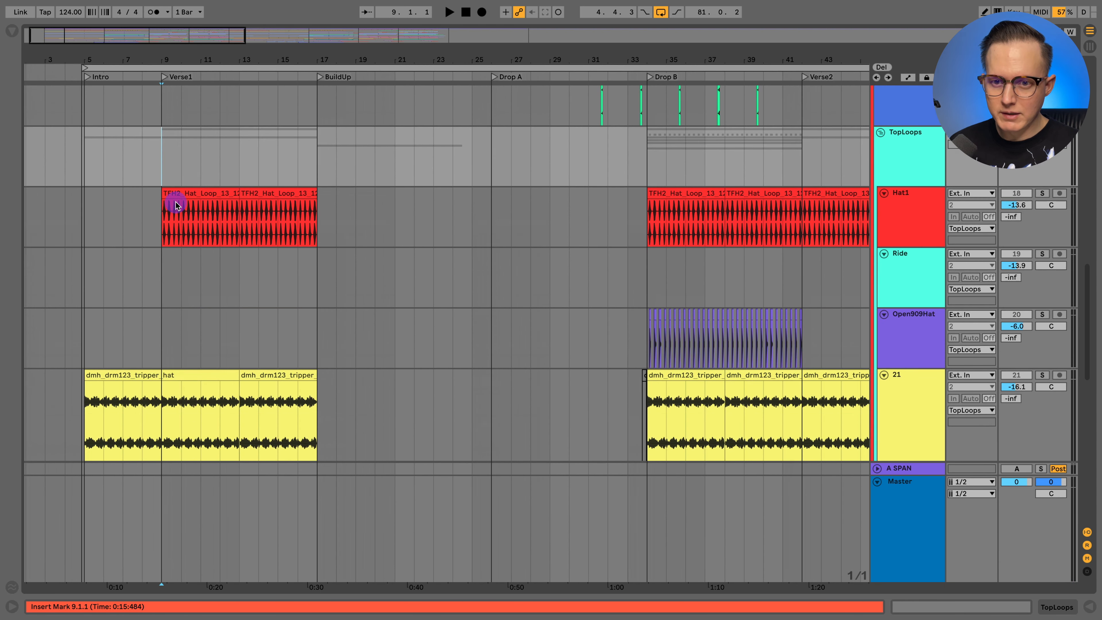
pyautogui.scroll(-1, 251, 269)
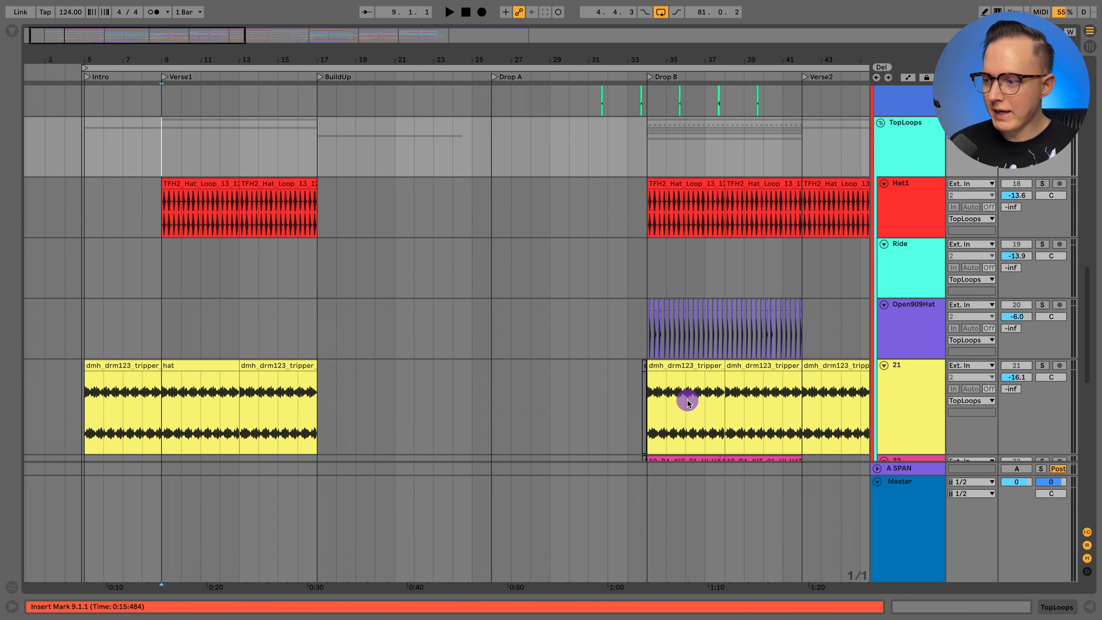
# - Clear the kick solos, select track 21, and play the Verse1 top loops from 9.1.1 before stopping playback
pyautogui.click(917, 407)
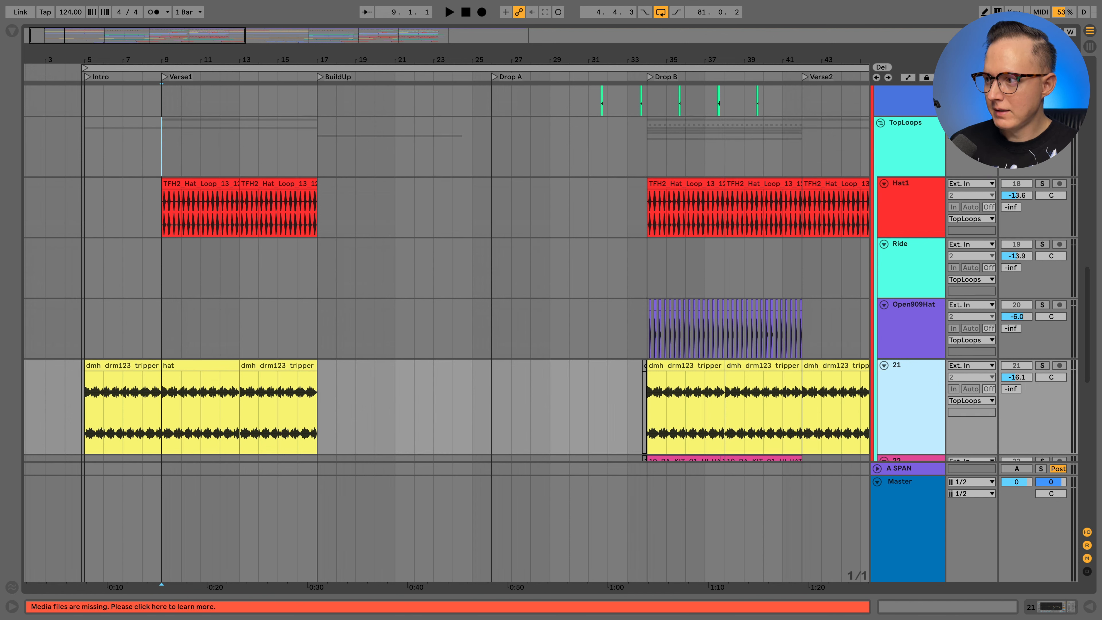
pyautogui.press('space')
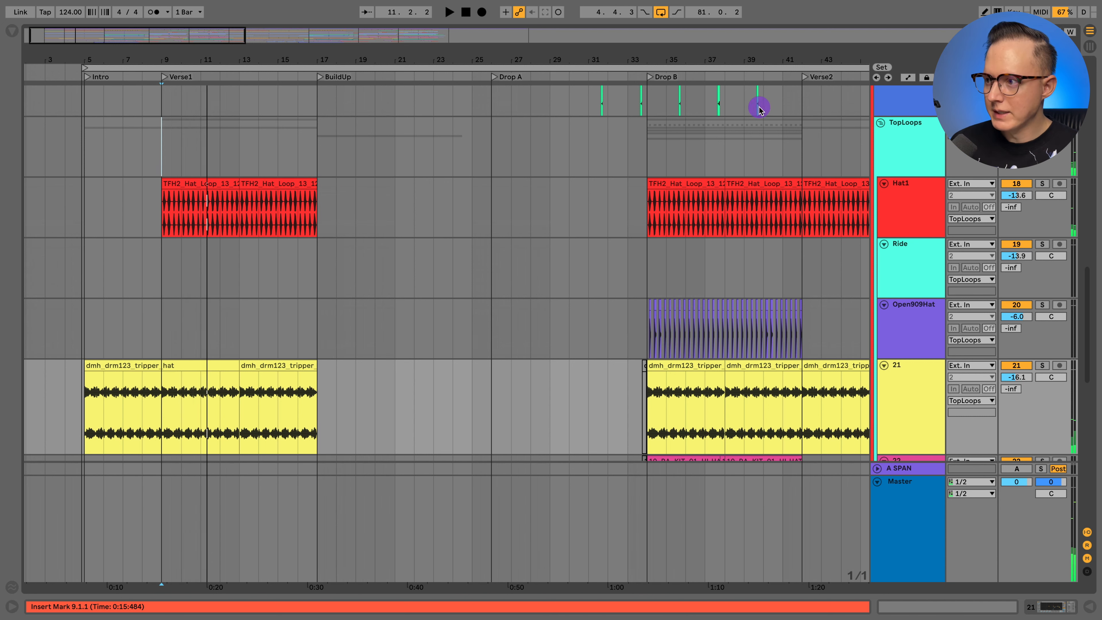
pyautogui.press('space')
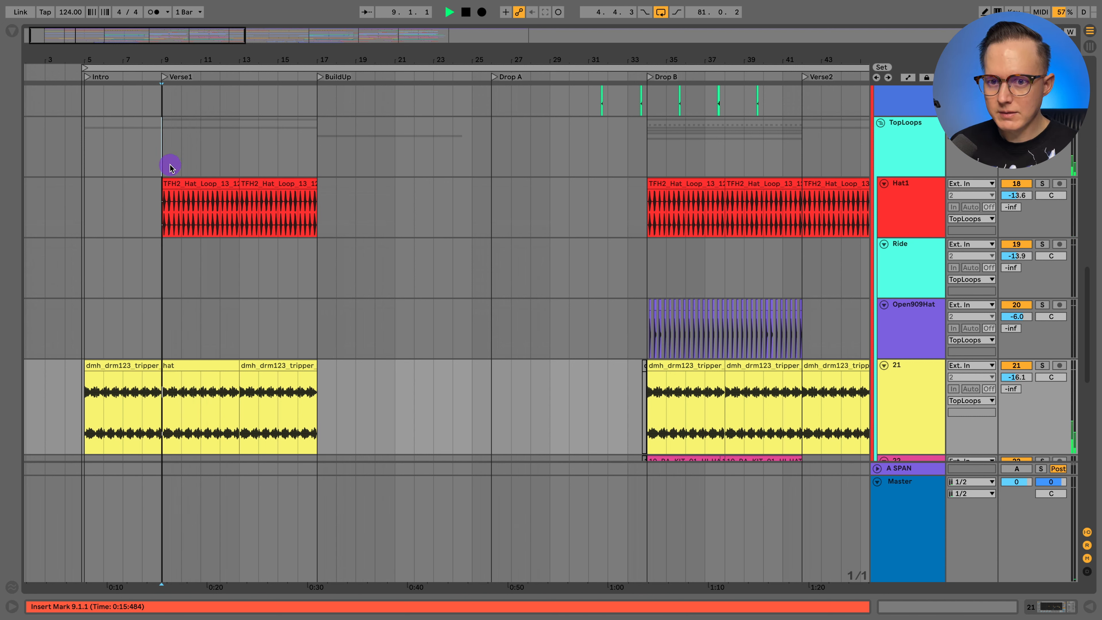
pyautogui.scroll(-1, 203, 160)
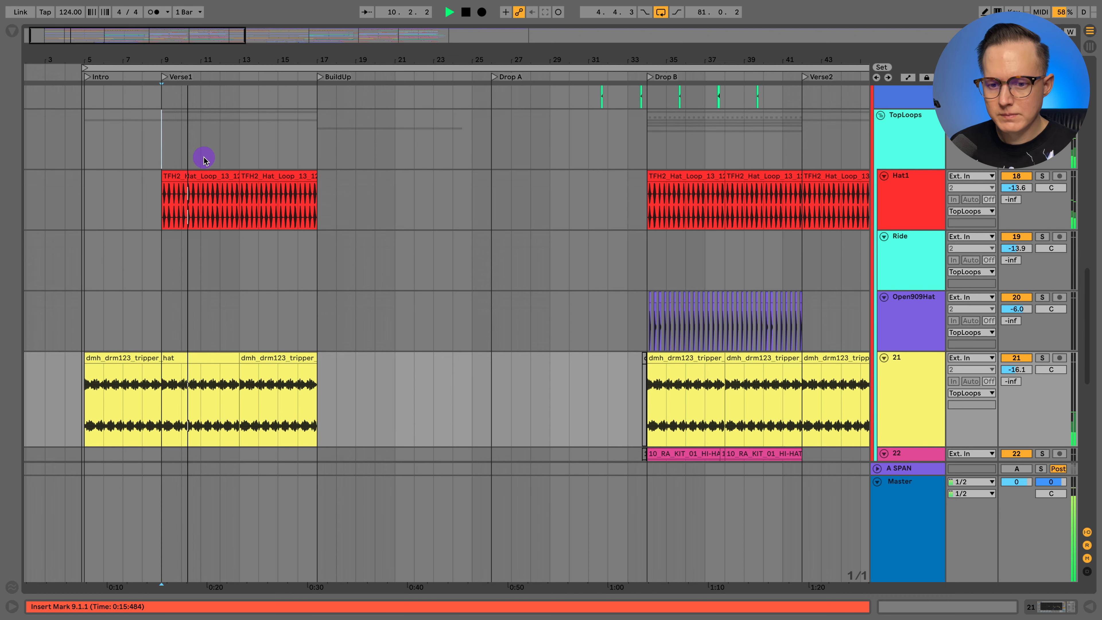
pyautogui.scroll(1, 204, 158)
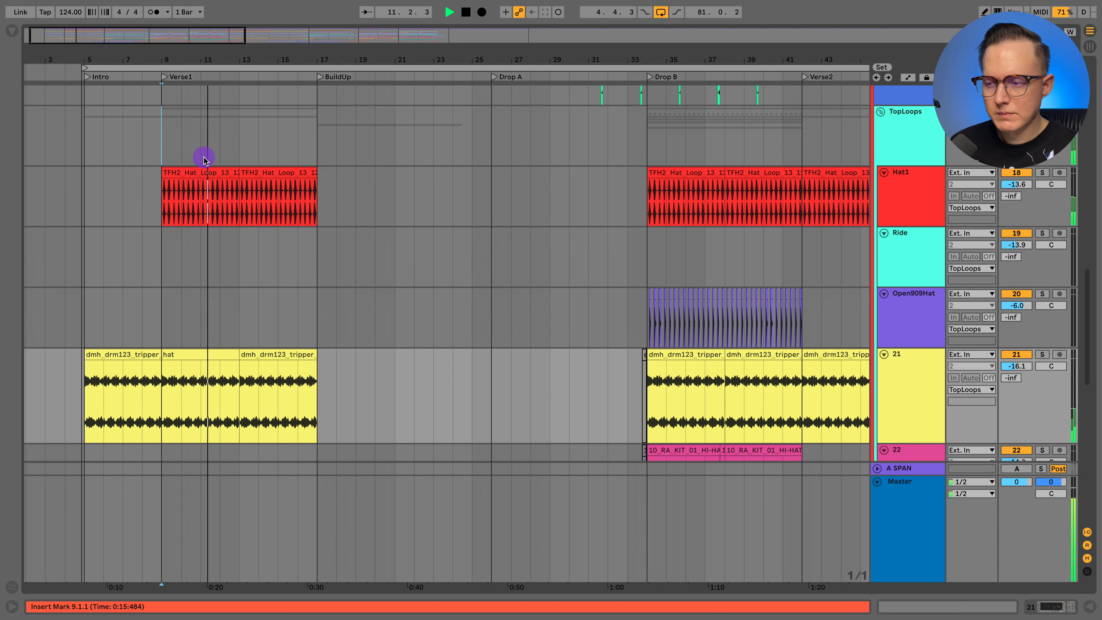
pyautogui.scroll(2, 232, 160)
pyautogui.scroll(18, 371, 188)
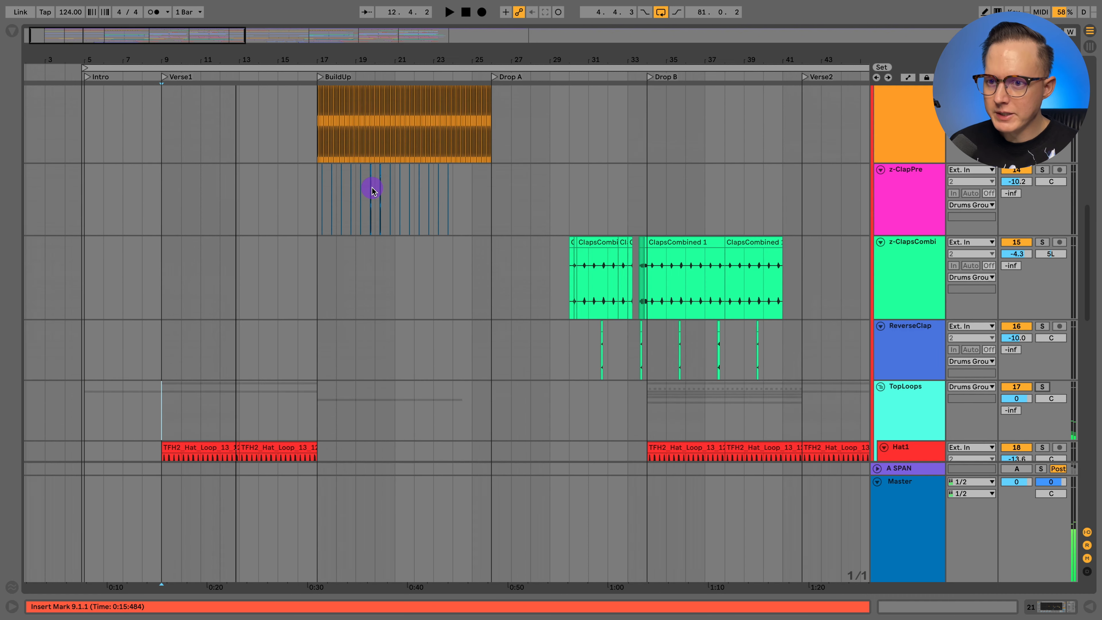
pyautogui.scroll(1, 384, 177)
pyautogui.press('space')
# - Show the automation lanes, examine the BuildUp's Snare Riser and z-ClapPre clips up close, and hide the lanes again
pyautogui.press('a')
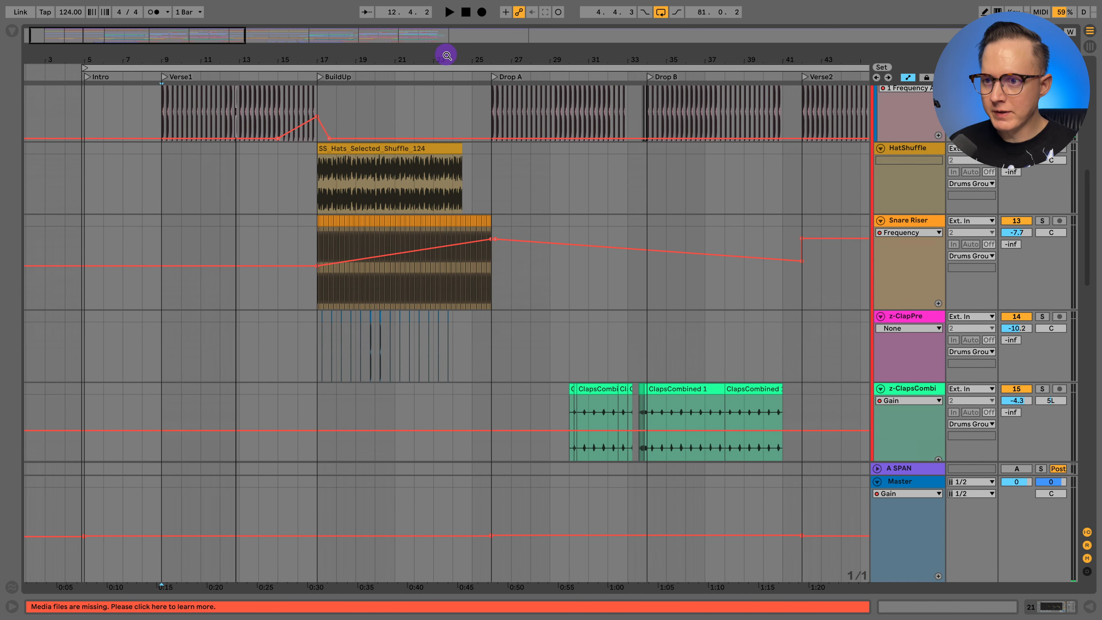
pyautogui.moveTo(447, 55); pyautogui.dragTo(281, 259)
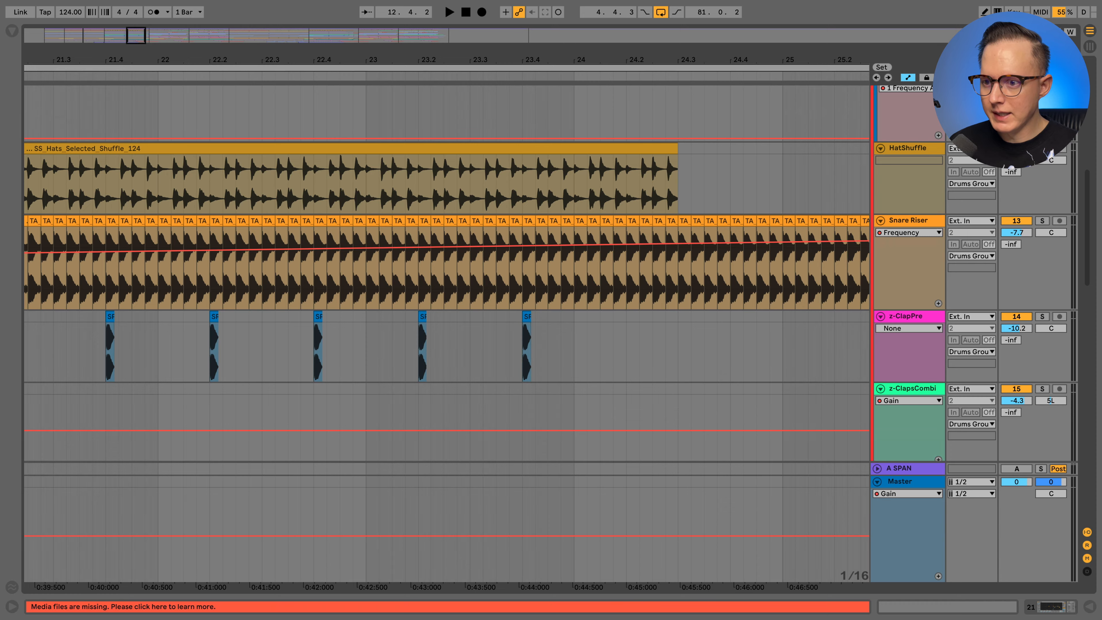
pyautogui.moveTo(457, 65); pyautogui.dragTo(458, 22)
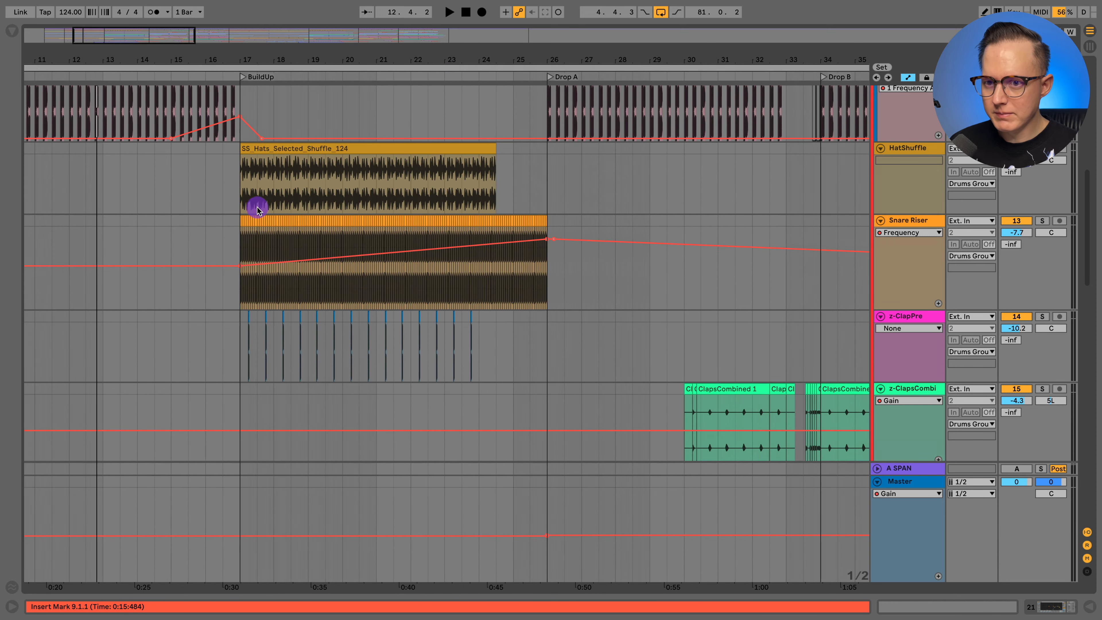
pyautogui.press('a')
# - Set the playback start to 17.1.1 at BuildUp and solo HatShuffle, Snare Riser and z-ClapPre together
pyautogui.click(240, 173)
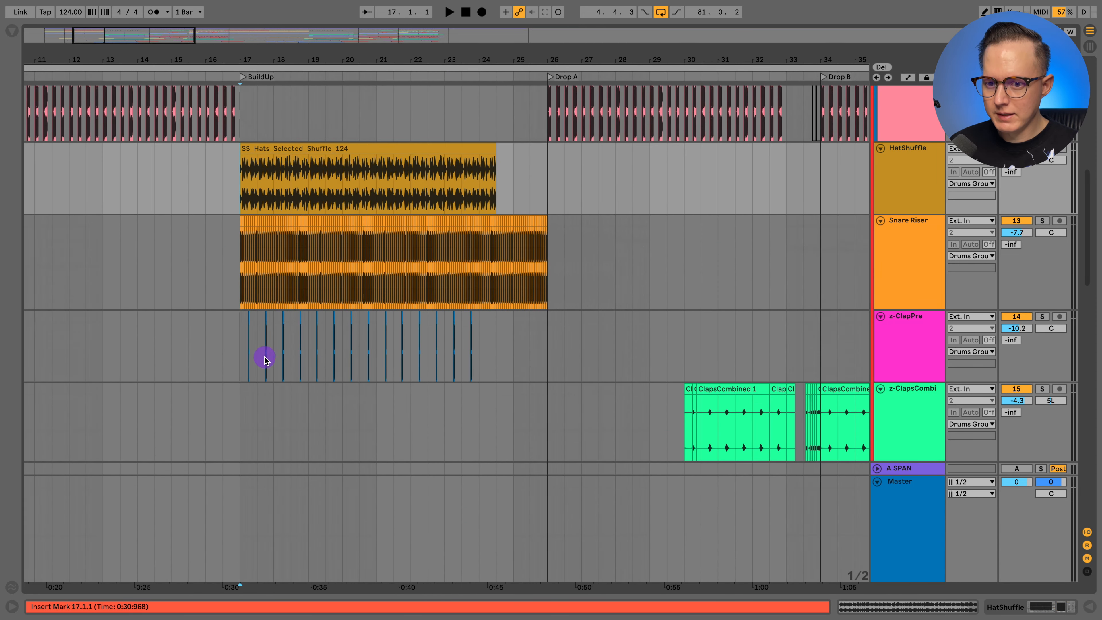
pyautogui.click(240, 346)
pyautogui.click(905, 330)
pyautogui.keyDown('shift'); pyautogui.click(912, 180); pyautogui.keyUp('shift')
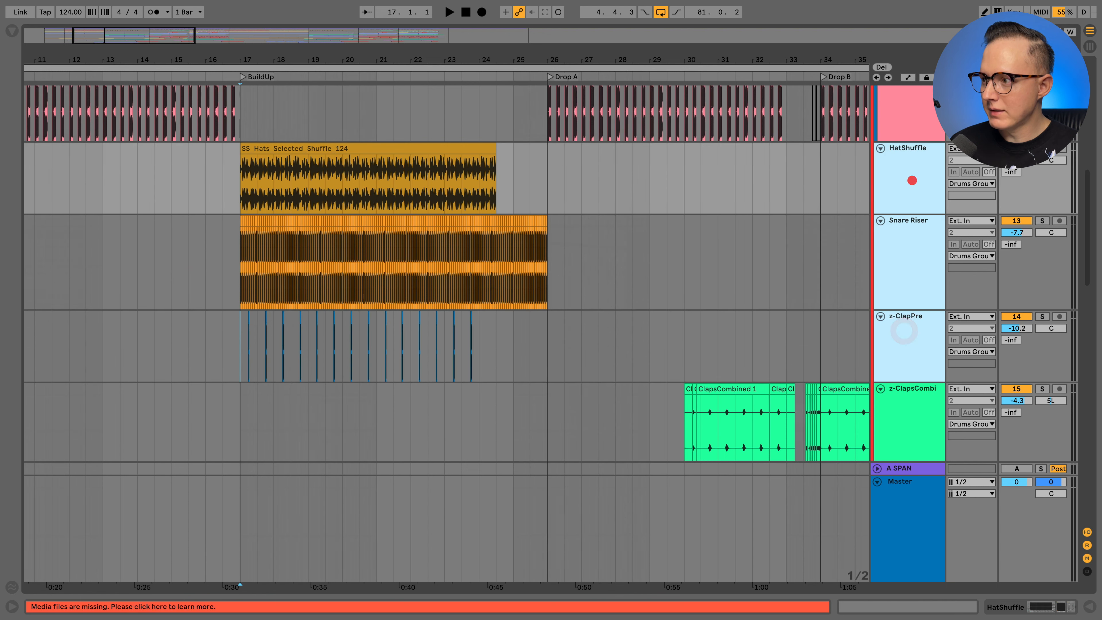
pyautogui.press('s')
# - Add the Clock loop in TopLoops to the solo and play the BuildUp drums from 17.1.1
pyautogui.scroll(-15, 581, 196)
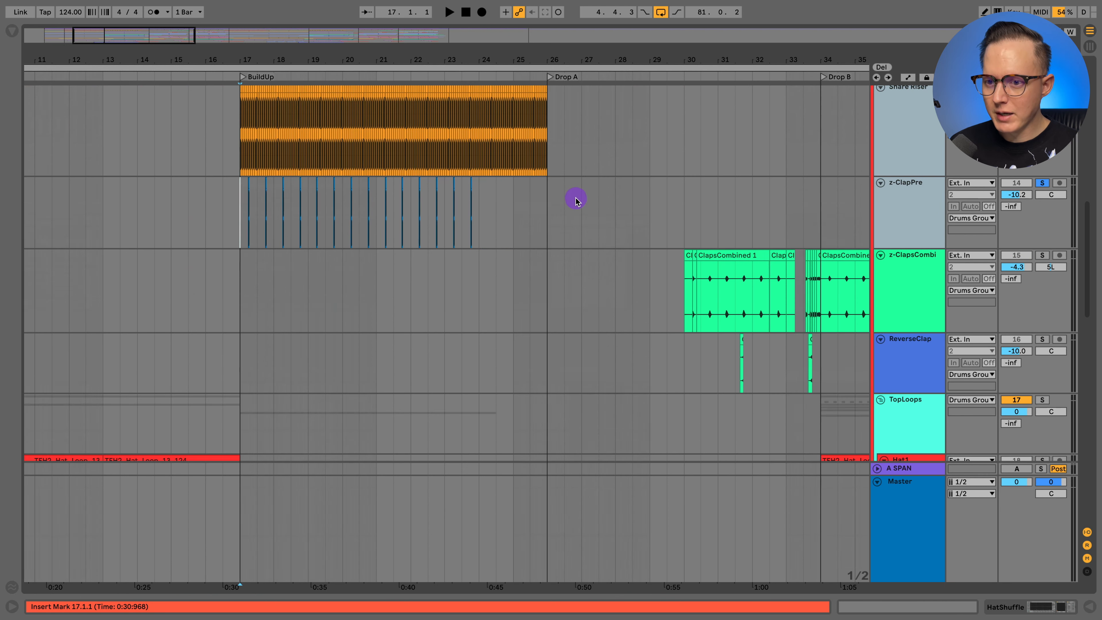
pyautogui.scroll(-2, 566, 210)
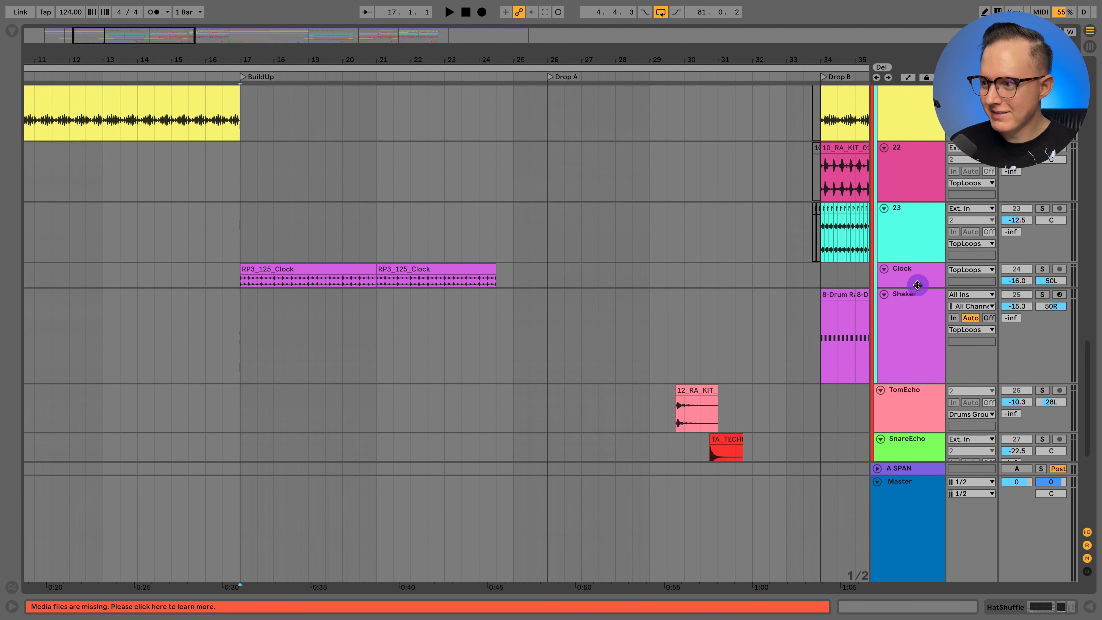
pyautogui.scroll(15, 455, 256)
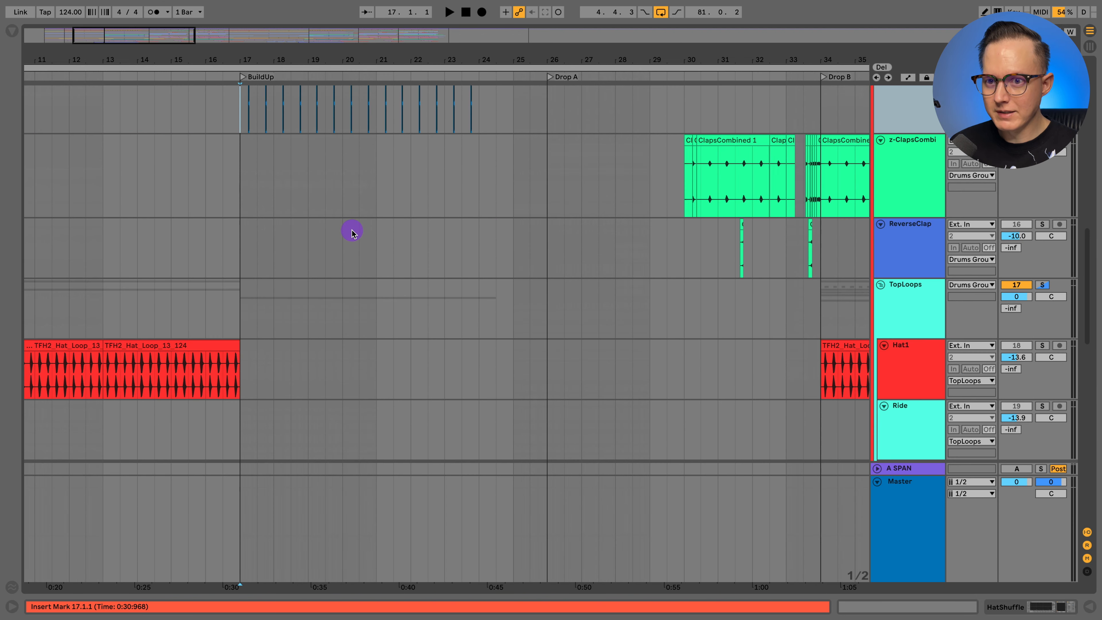
pyautogui.press('space')
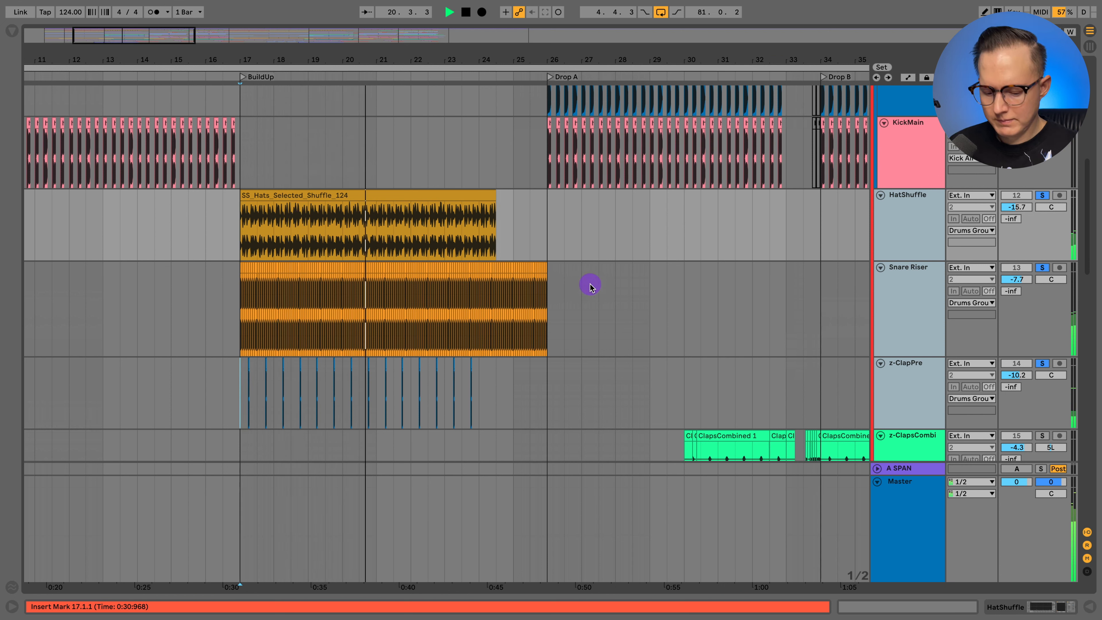
# - Stop playback, show the automation lanes, and examine Snare Riser's repeated snare clips up close around bar 24
pyautogui.press('a')
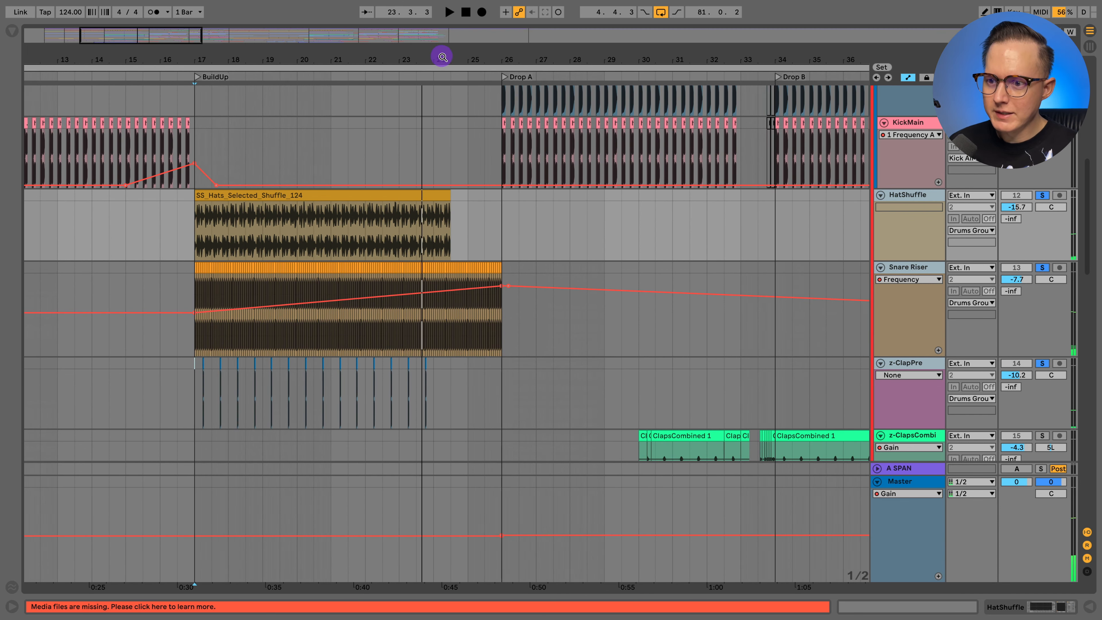
pyautogui.moveTo(442, 57); pyautogui.dragTo(401, 271)
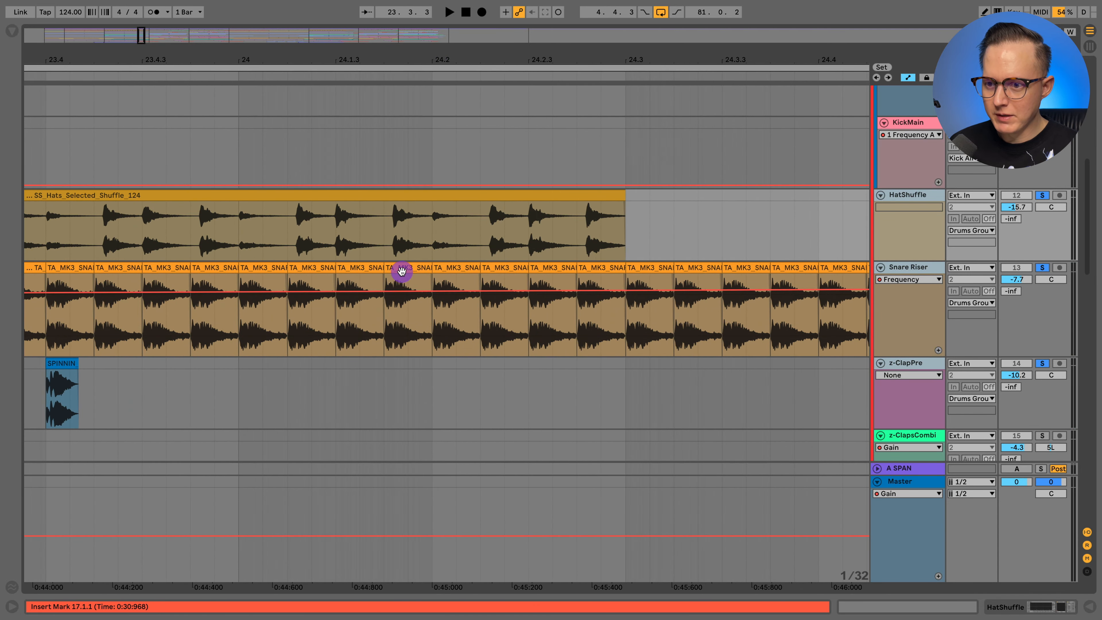
pyautogui.moveTo(406, 59); pyautogui.dragTo(406, 4)
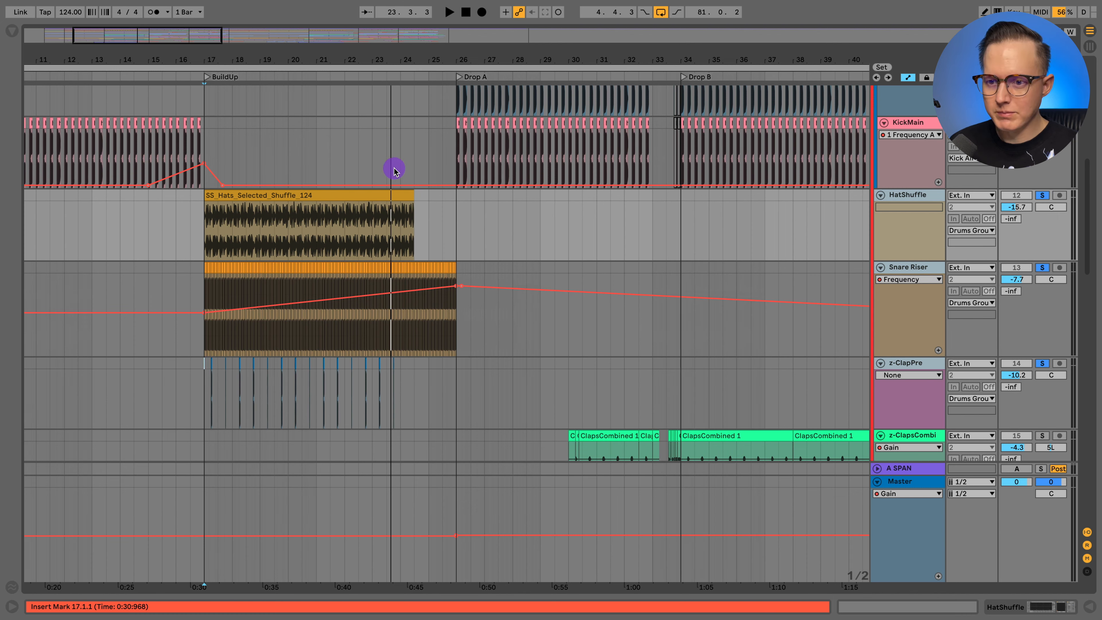
# - Open the device chain of the HatShuffle track
pyautogui.scroll(-5, 393, 170)
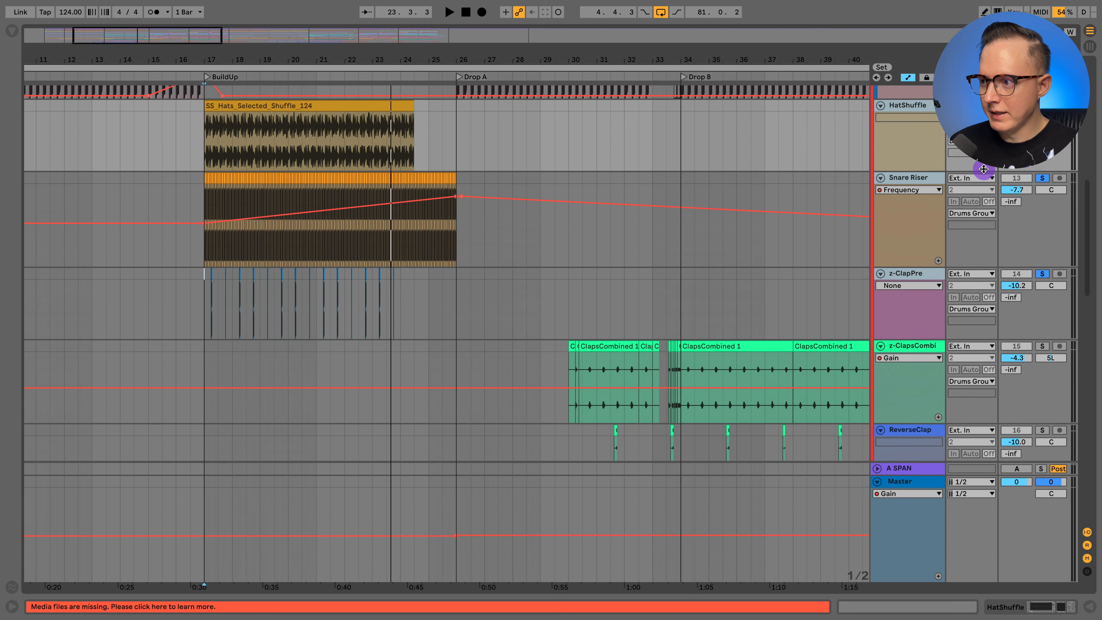
pyautogui.click(1018, 606)
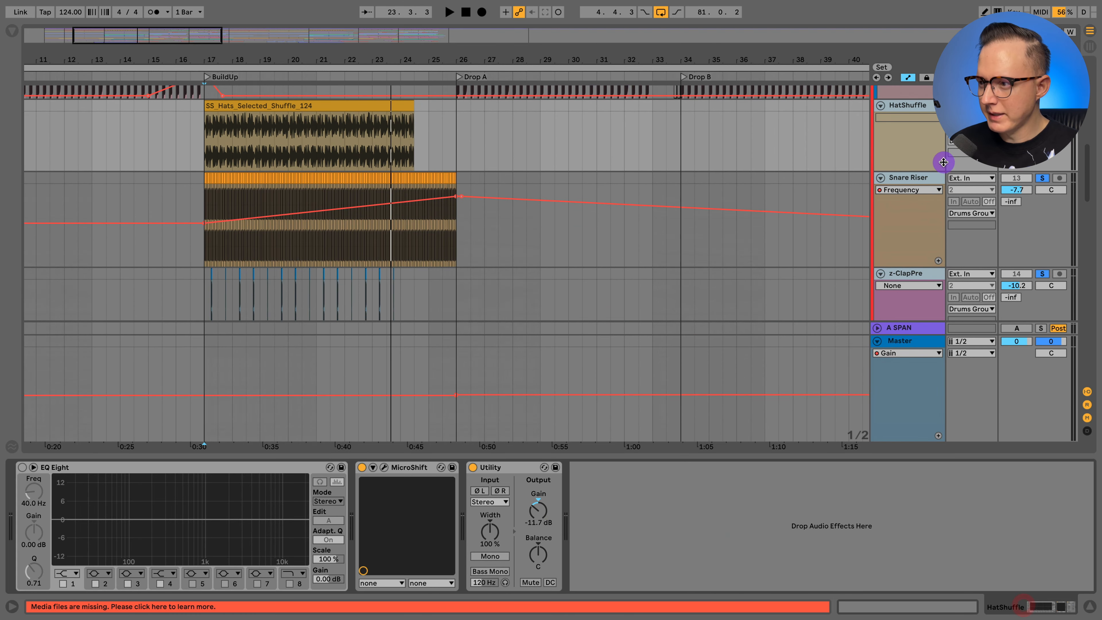
# - Inspect the Snare Riser track's device chain, and hide the device view and automation lanes
pyautogui.click(924, 179)
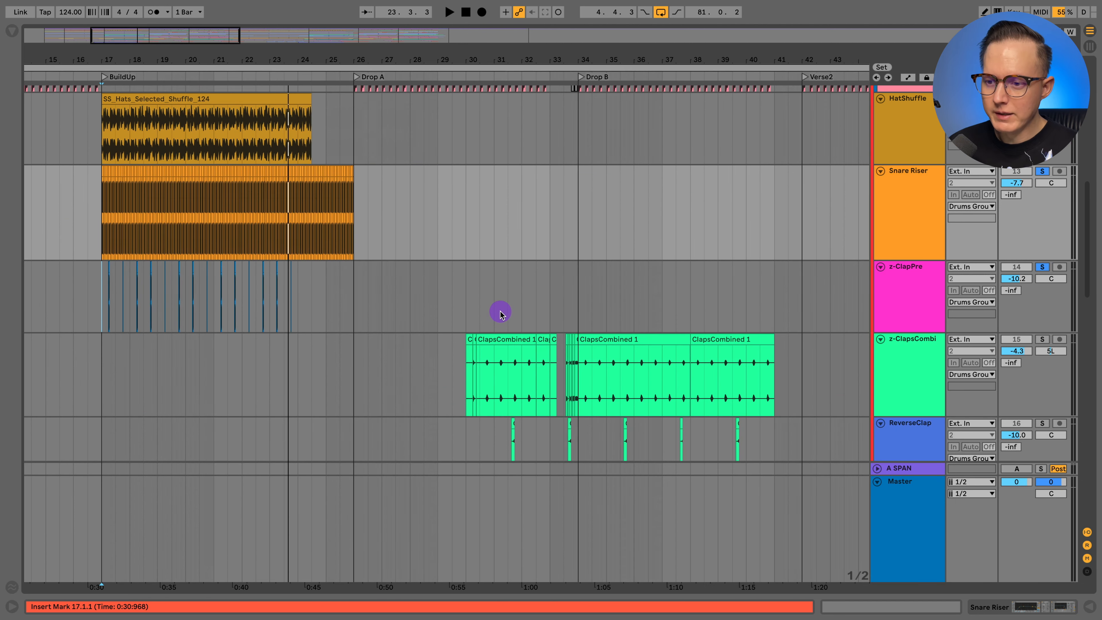
pyautogui.scroll(-2, 498, 316)
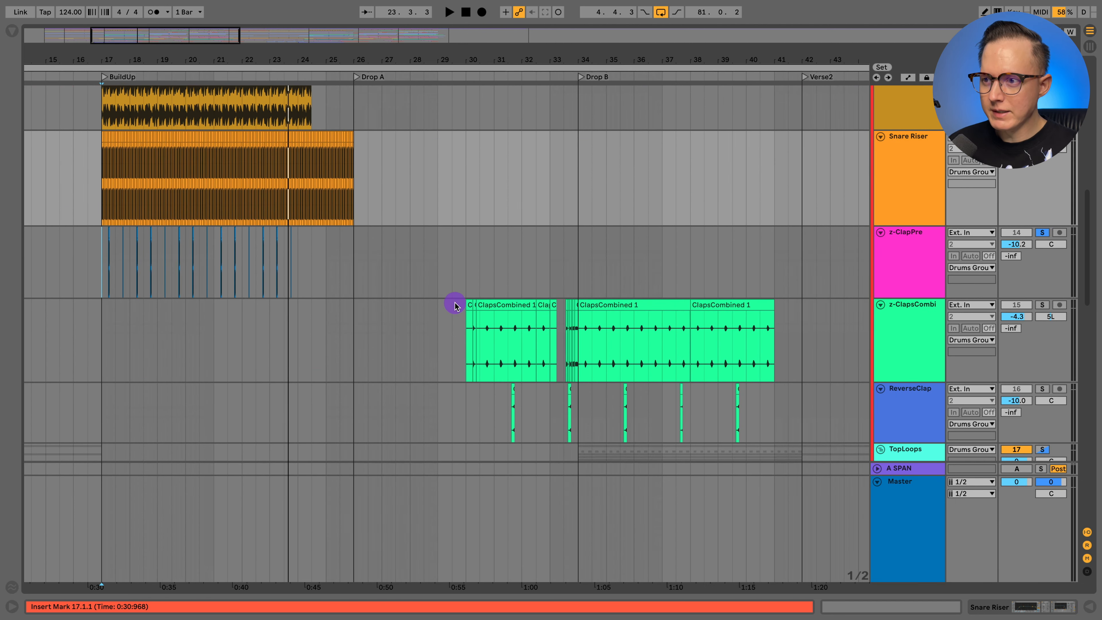
# - Set the playback start to 30.1.1 in Drop A and play z-ClapsCombi and ReverseClap soloed together
pyautogui.hscroll(2, 456, 303)
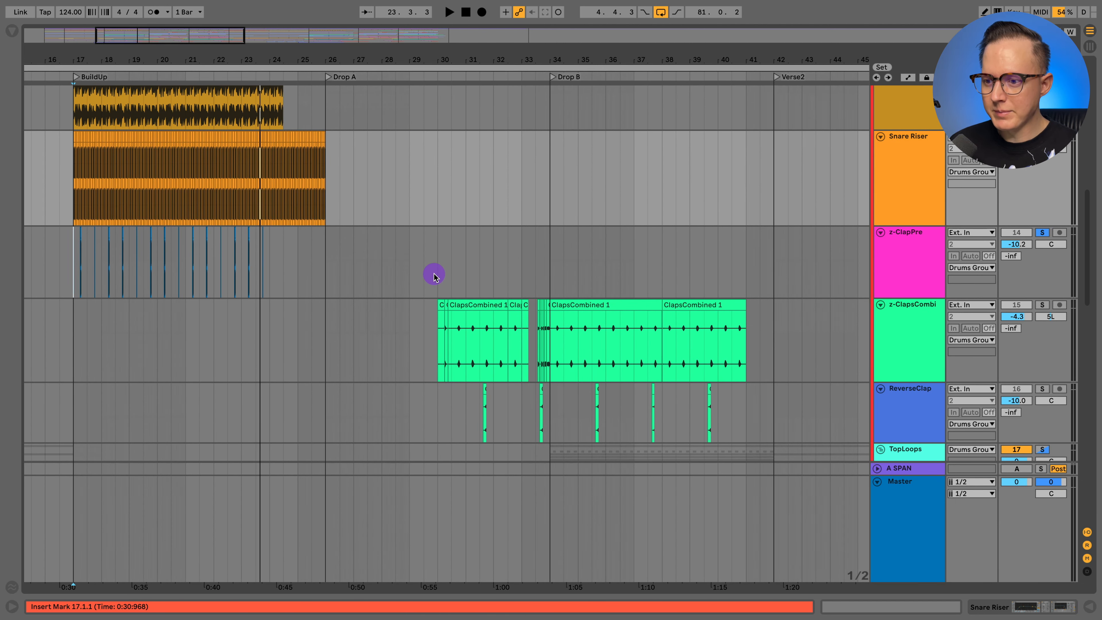
pyautogui.scroll(-2, 434, 277)
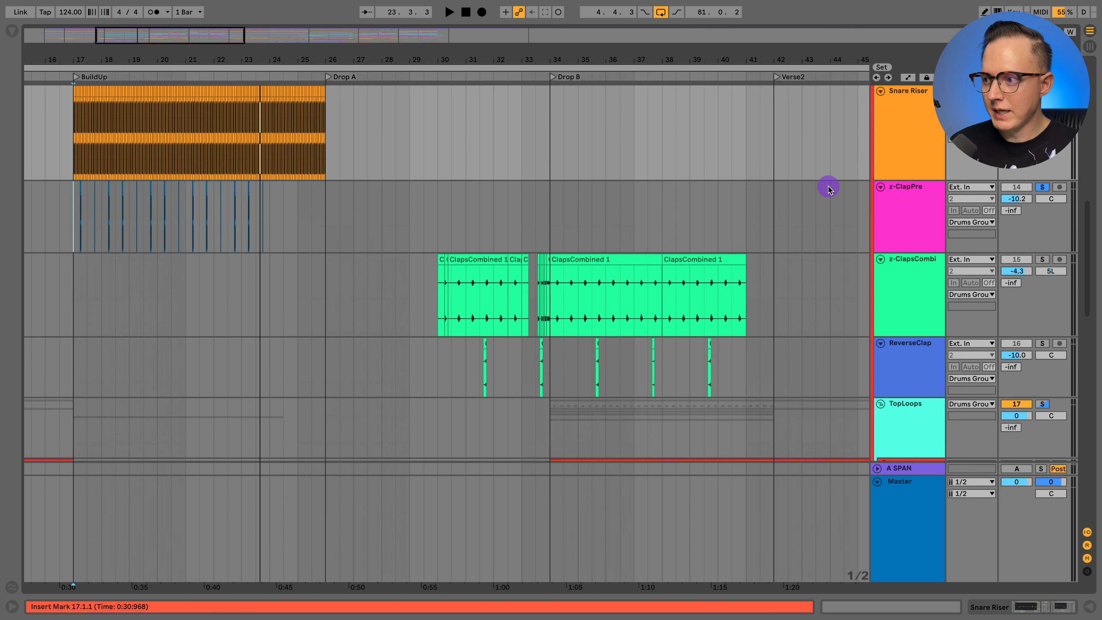
pyautogui.hscroll(4, 396, 270)
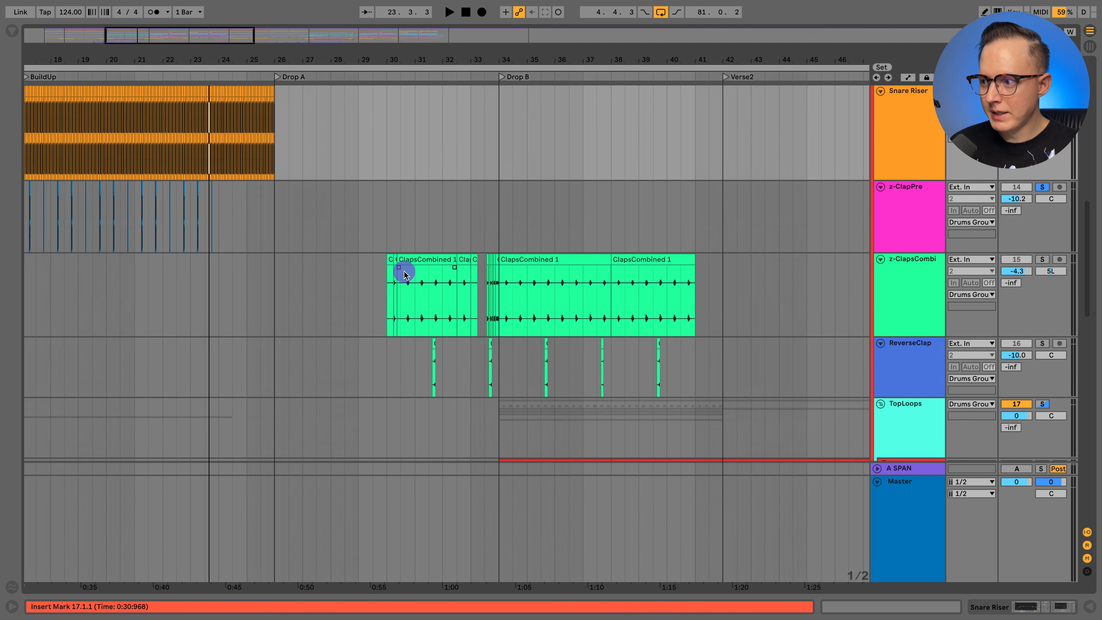
pyautogui.scroll(-2, 340, 230)
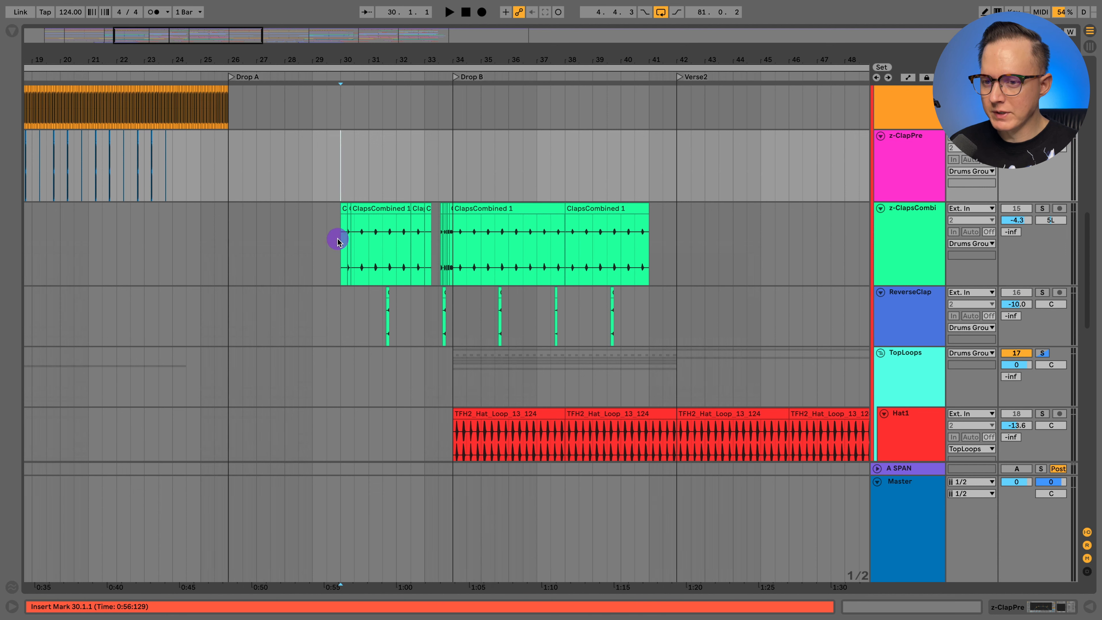
pyautogui.click(338, 240)
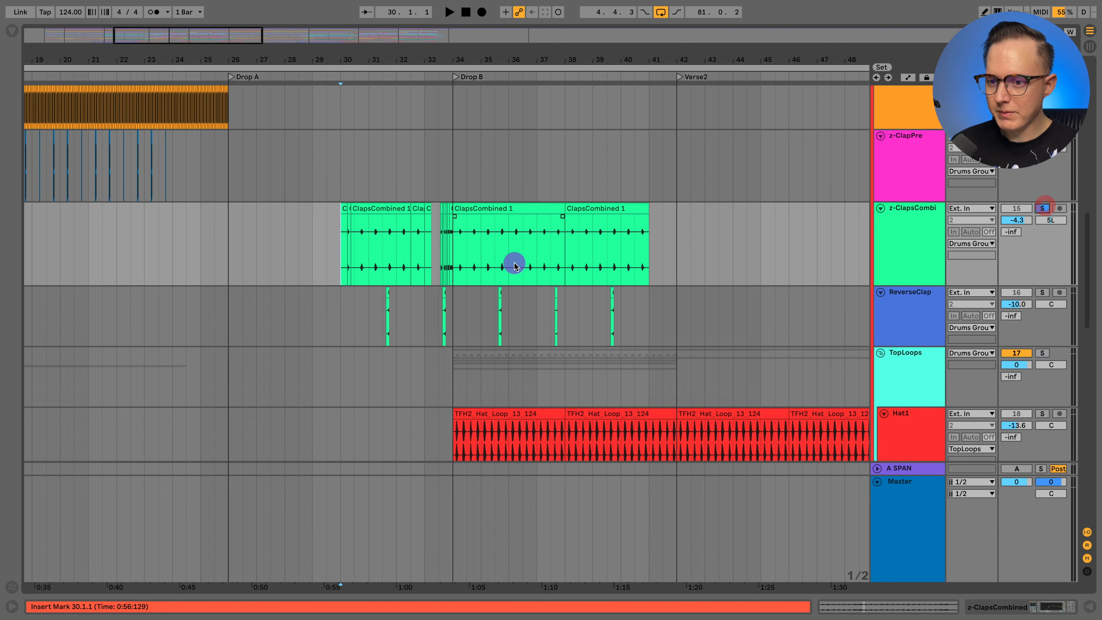
pyautogui.scroll(-2, 513, 266)
pyautogui.click(915, 254)
pyautogui.click(1042, 245)
pyautogui.press('space')
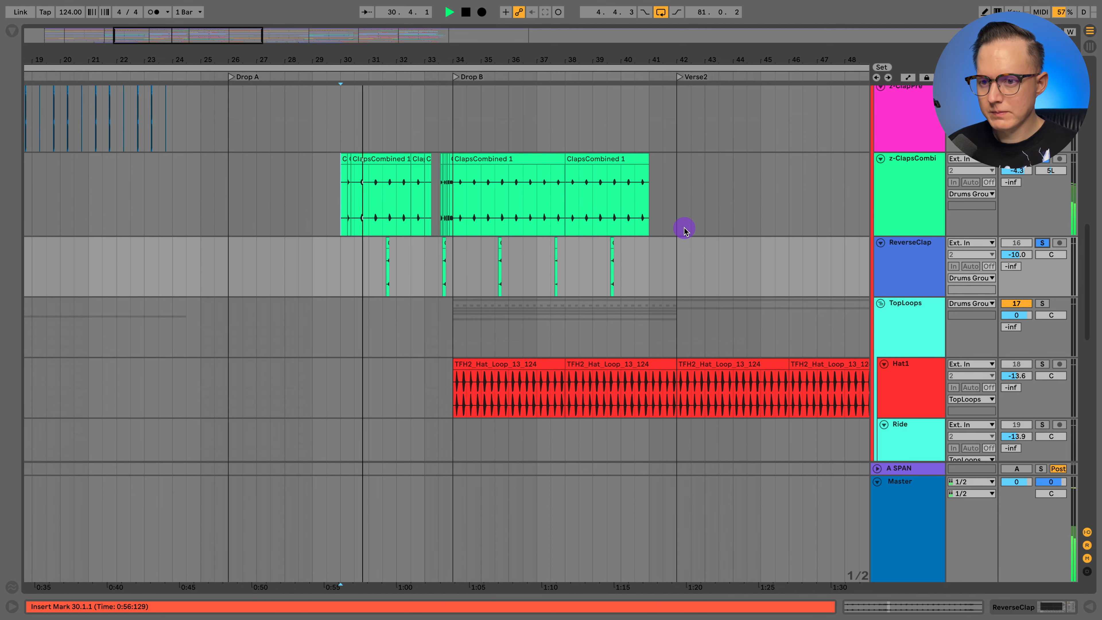
pyautogui.scroll(-1, 681, 230)
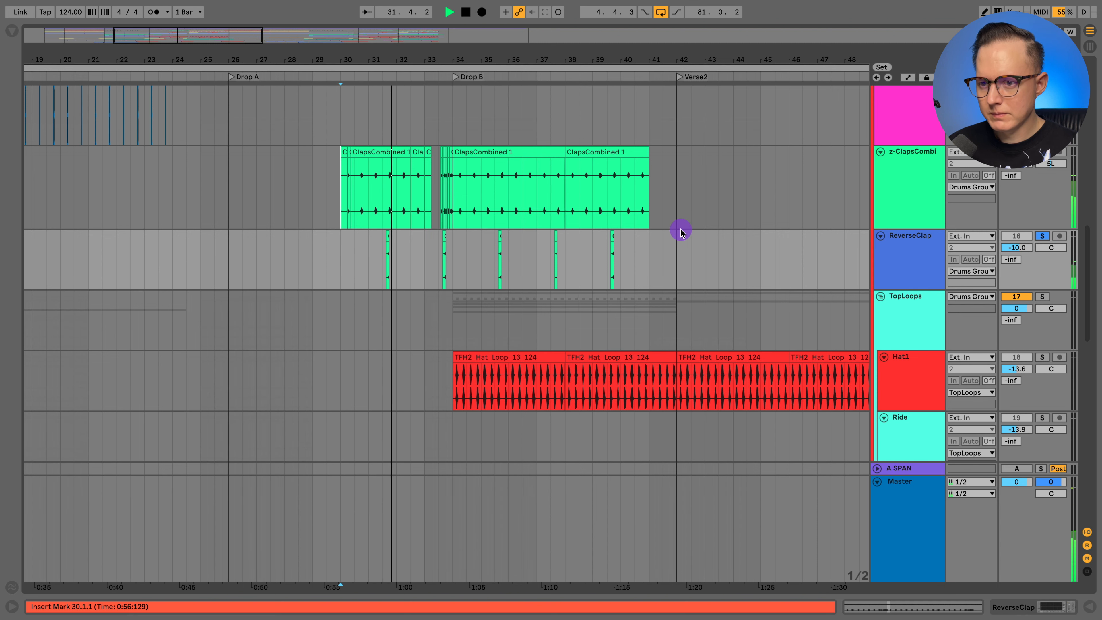
pyautogui.hscroll(1, 634, 228)
pyautogui.hscroll(1, 631, 229)
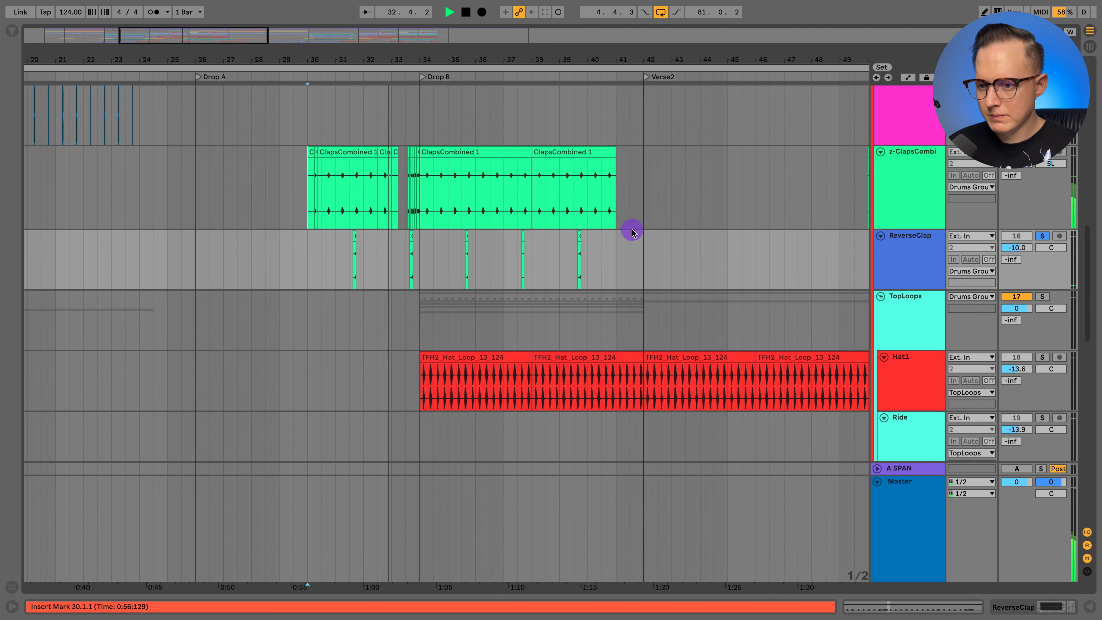
# - Solo the TopLoops group and play it from 34.1.1 at the start of Drop B
pyautogui.scroll(-2, 607, 228)
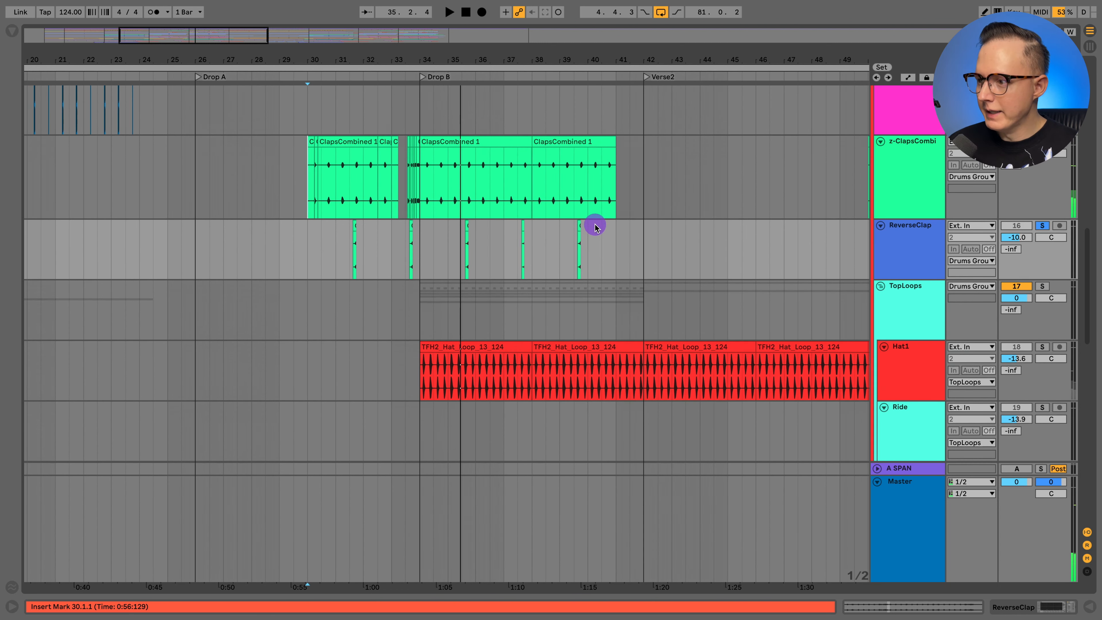
pyautogui.press('space')
pyautogui.click(1040, 260)
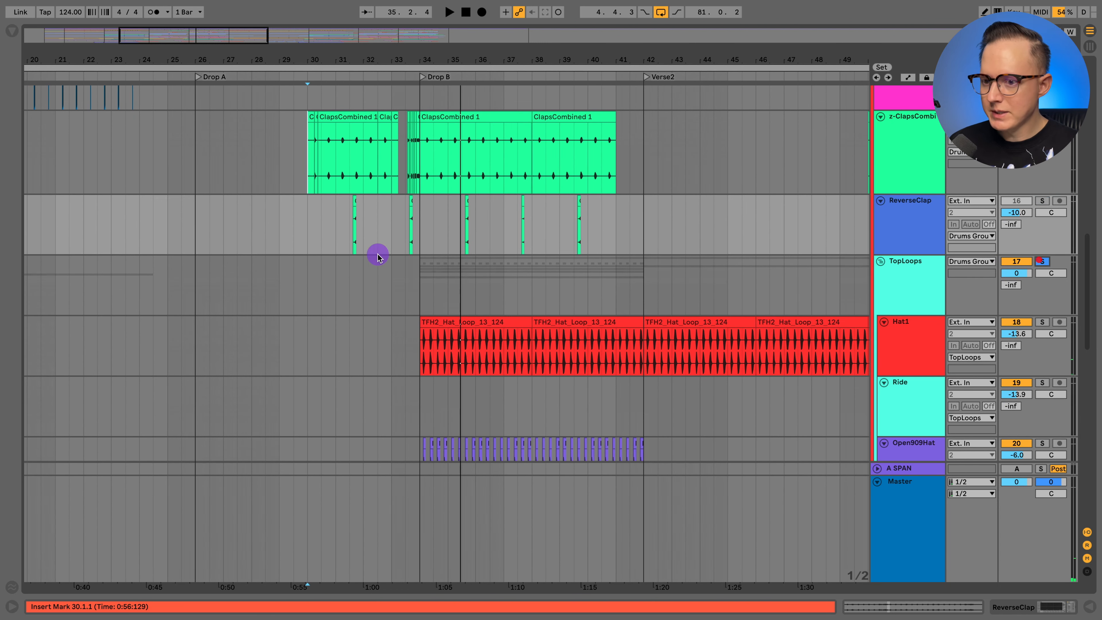
pyautogui.click(361, 279)
pyautogui.scroll(-4, 334, 271)
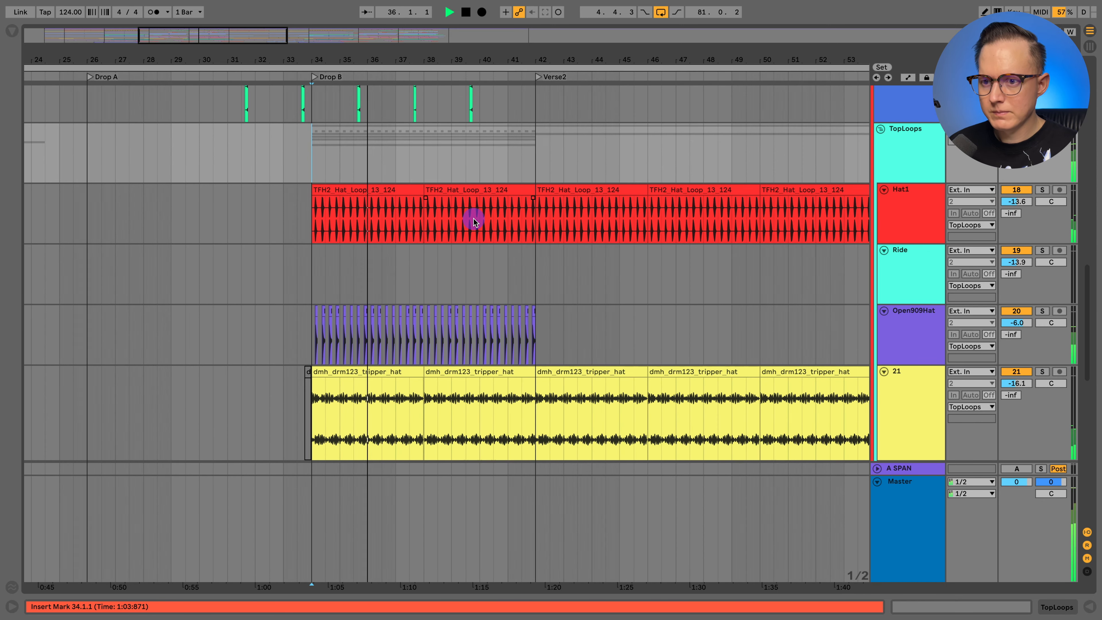
pyautogui.press('space')
# - Solo Hat1 and play it from 34.1.1, switching the solo to Open909Hat during playback
pyautogui.click(926, 199)
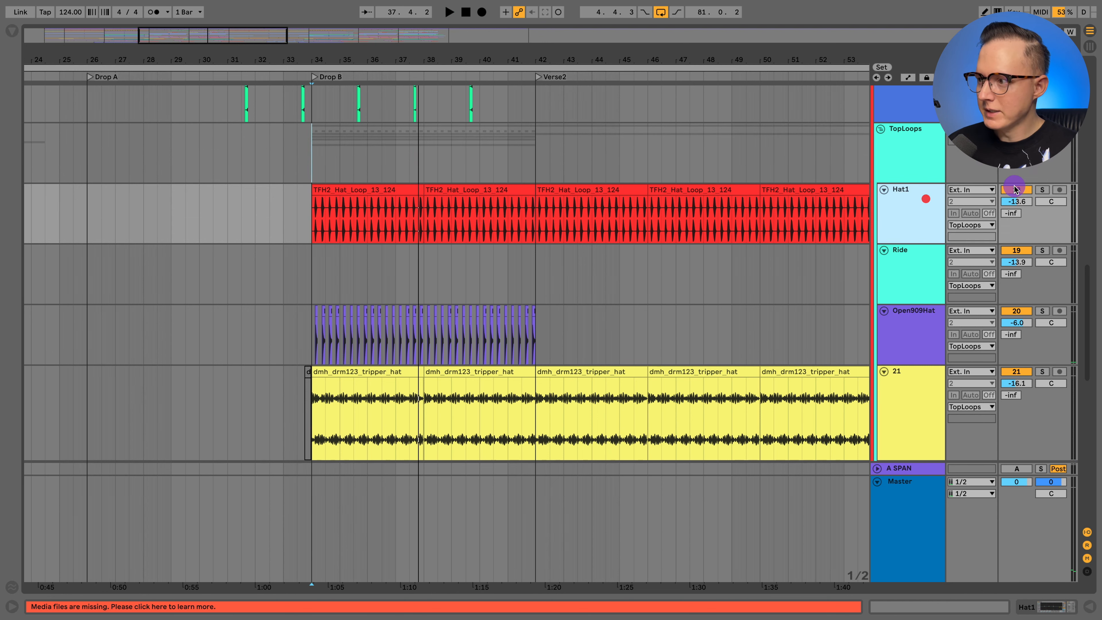
pyautogui.click(1041, 189)
pyautogui.click(906, 201)
pyautogui.press('space')
pyautogui.scroll(-1, 906, 201)
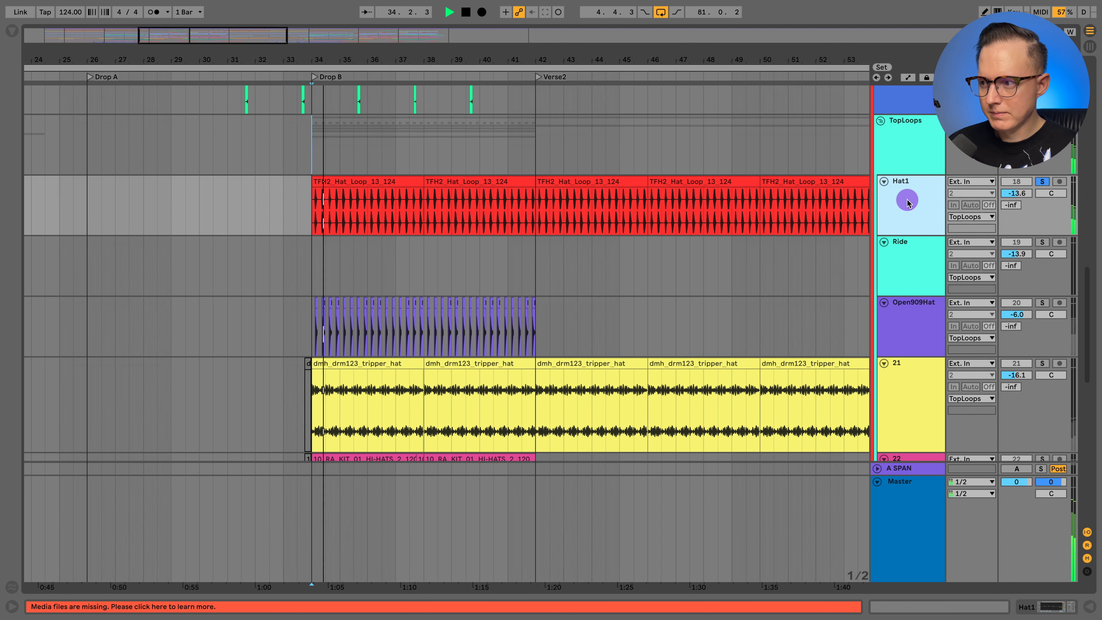
pyautogui.scroll(-2, 907, 200)
pyautogui.click(908, 285)
pyautogui.click(1035, 266)
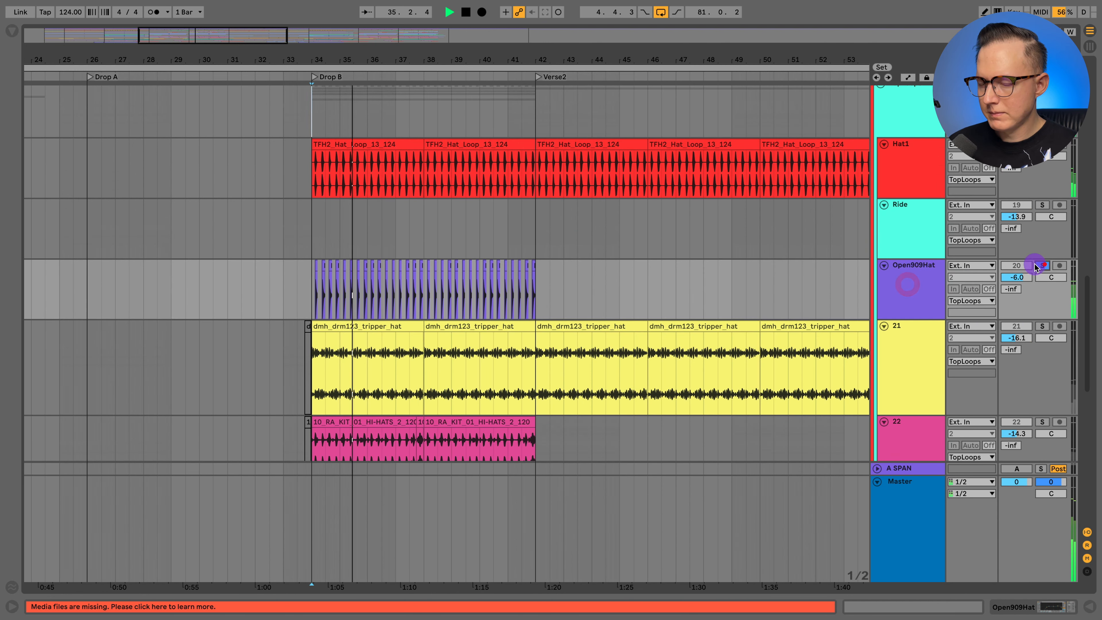
# - Solo the tripper_hat loop on track 21 and the HI-HATS loop on track 22, one after the other, during playback
pyautogui.scroll(-2, 903, 267)
pyautogui.click(905, 265)
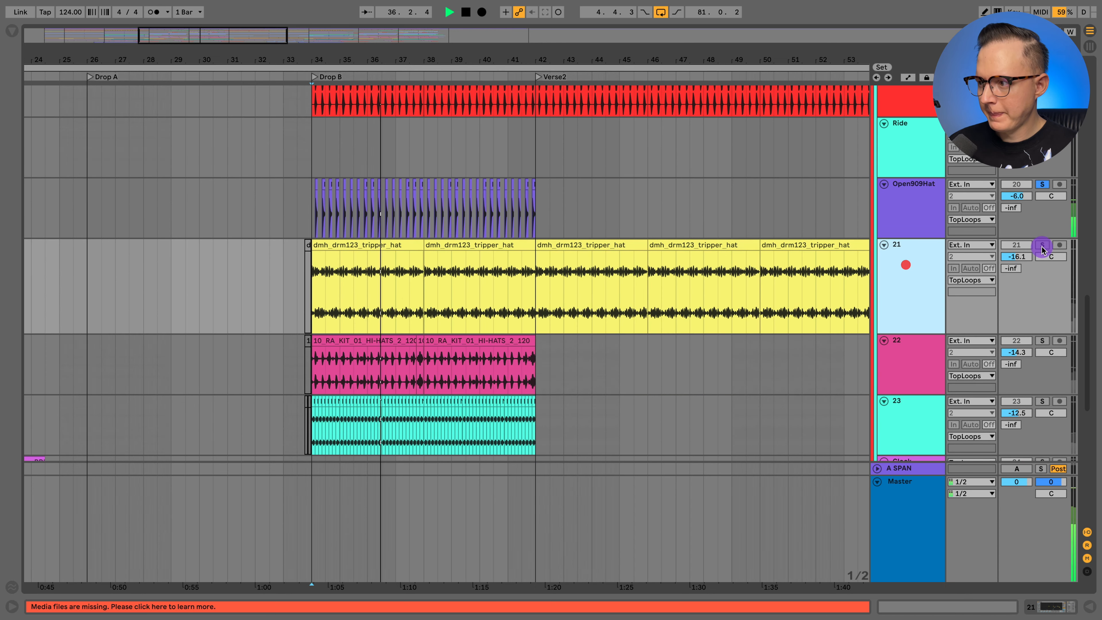
pyautogui.click(1043, 245)
pyautogui.scroll(-2, 848, 251)
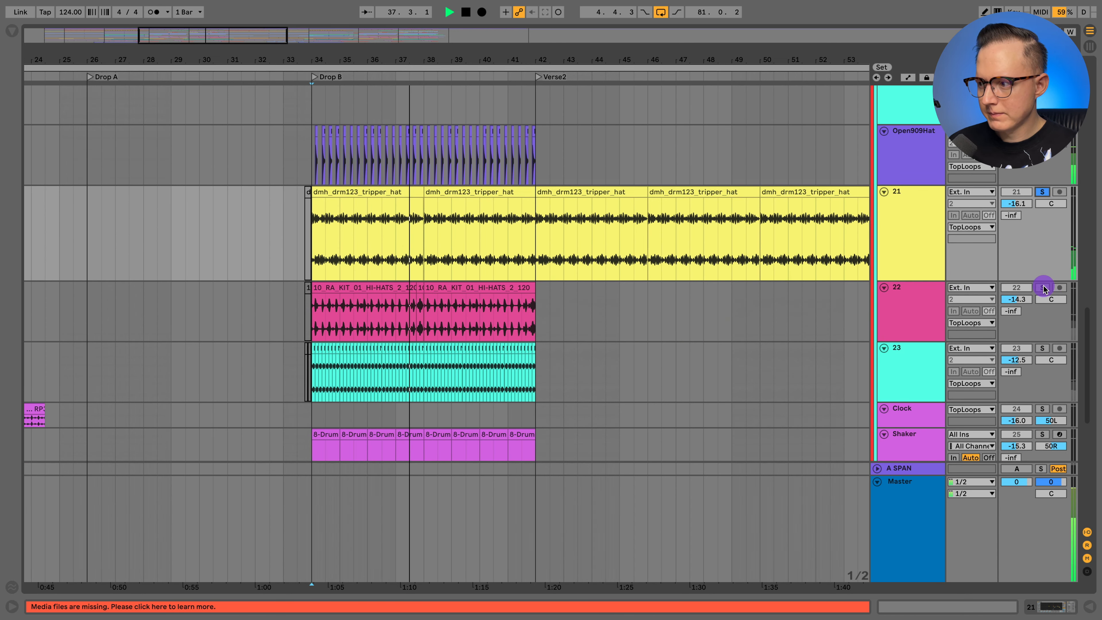
pyautogui.click(1044, 289)
# - Audition track 23 and the Shaker track solo, one after the other, and stop playback
pyautogui.scroll(-2, 881, 278)
pyautogui.click(914, 321)
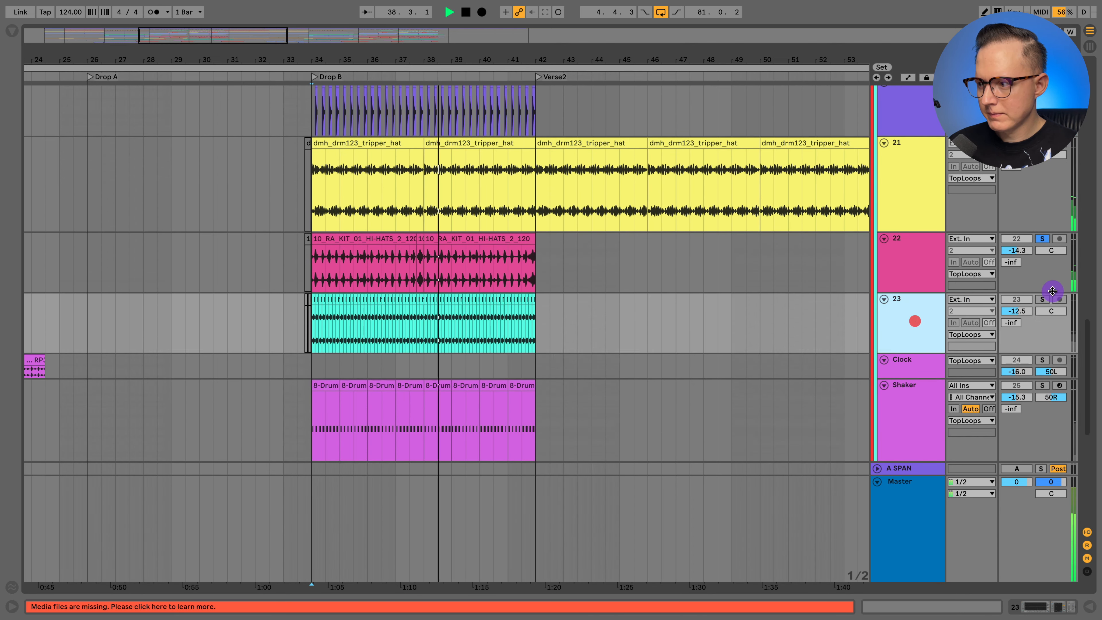
pyautogui.click(1043, 299)
pyautogui.scroll(-2, 874, 292)
pyautogui.scroll(-2, 872, 292)
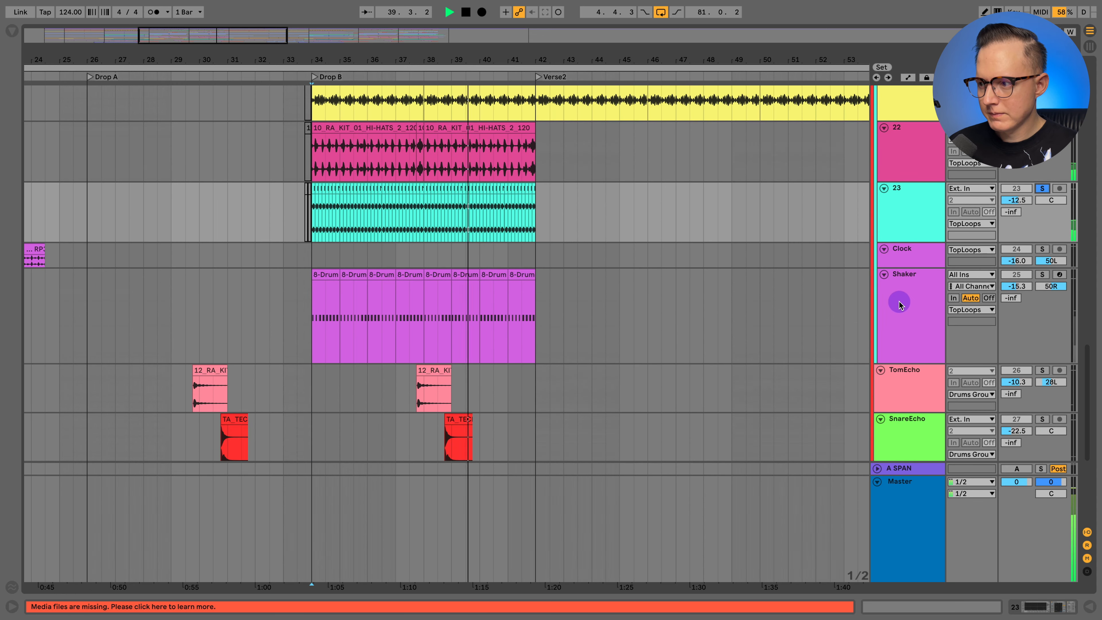
pyautogui.click(901, 301)
pyautogui.click(1042, 275)
pyautogui.scroll(-2, 870, 284)
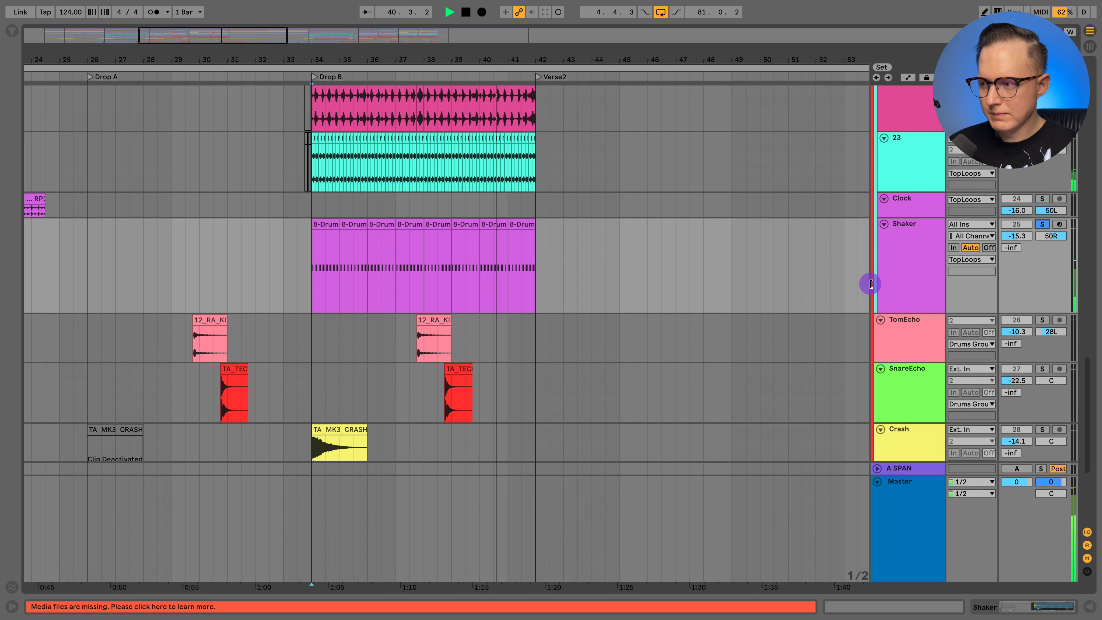
pyautogui.press('space')
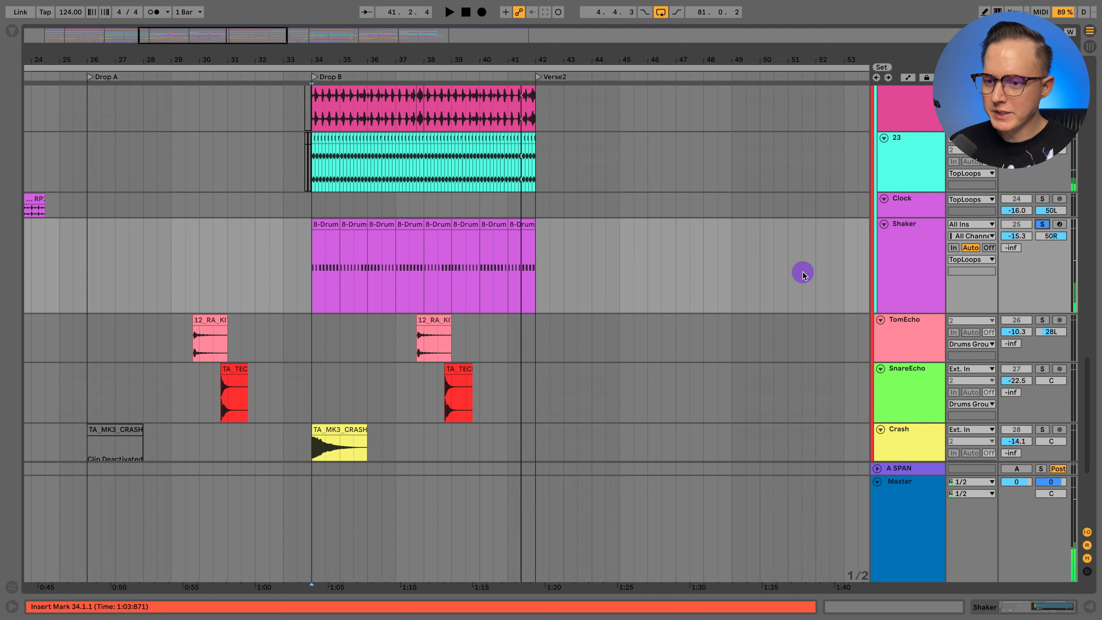
# - Play TomEcho solo from 37.3.1 and SnareEcho solo from 38.3.1
pyautogui.click(408, 346)
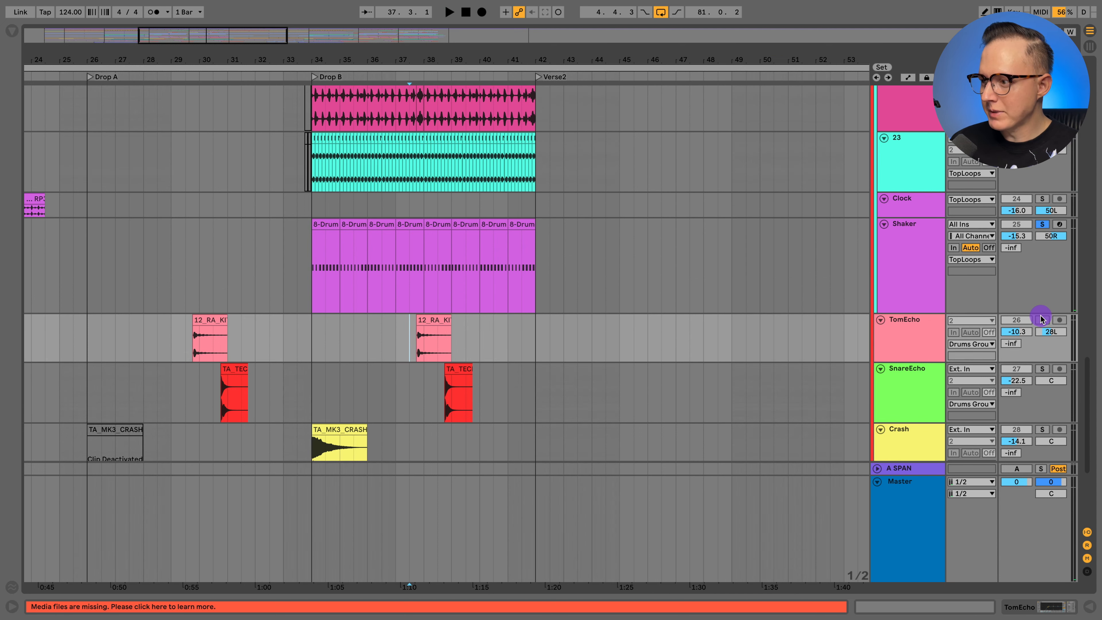
pyautogui.press('space')
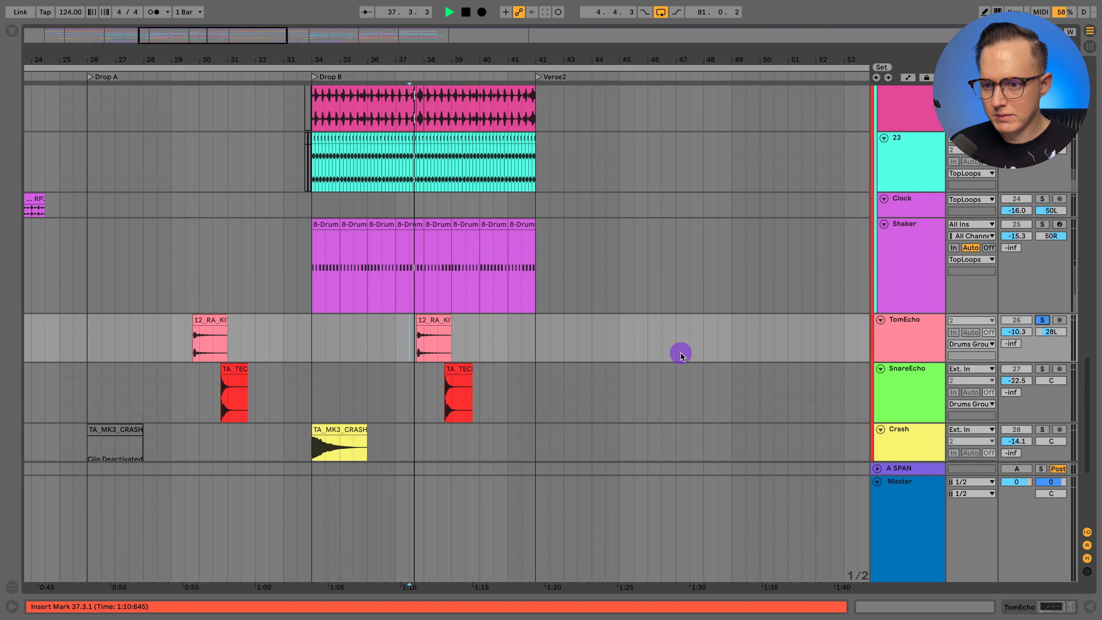
pyautogui.click(436, 394)
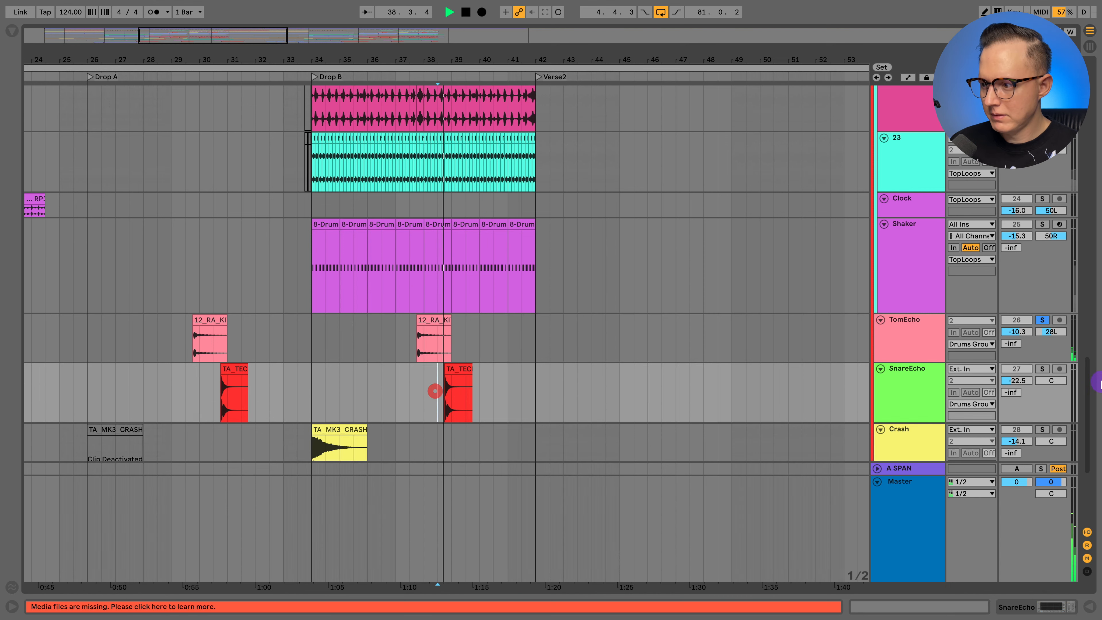
pyautogui.press('space')
pyautogui.click(1042, 370)
pyautogui.press('space')
pyautogui.scroll(-5, 615, 353)
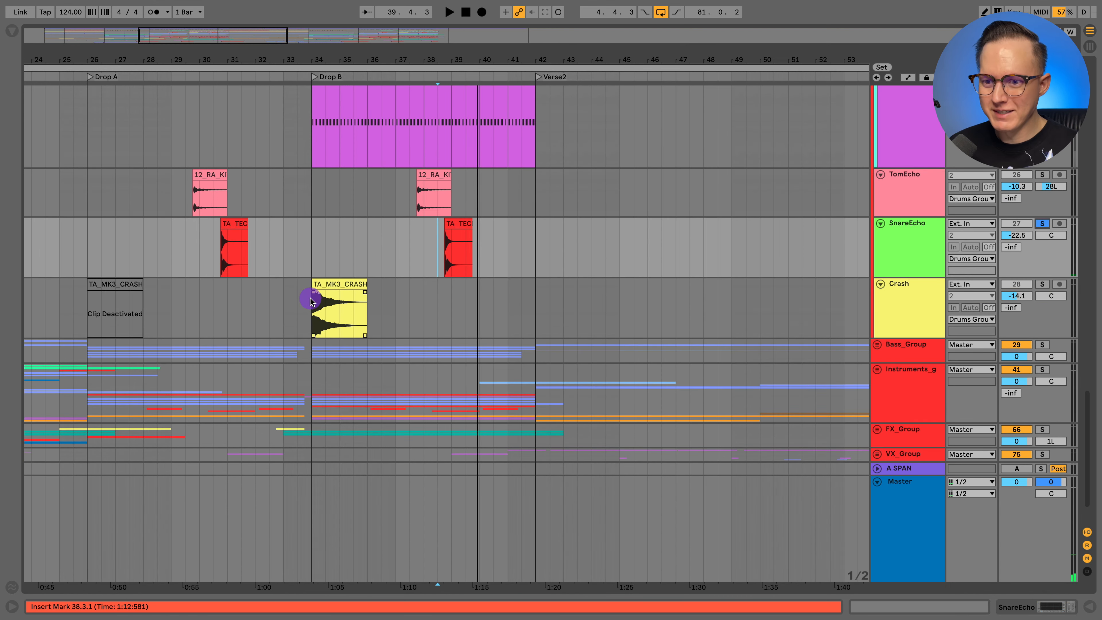
pyautogui.press('space')
# - Solo the whole Drums_Group and play it from 34.1.1 at the start of Drop B
pyautogui.click(312, 305)
pyautogui.scroll(5, 322, 308)
pyautogui.scroll(8, 329, 312)
pyautogui.scroll(-5, 295, 337)
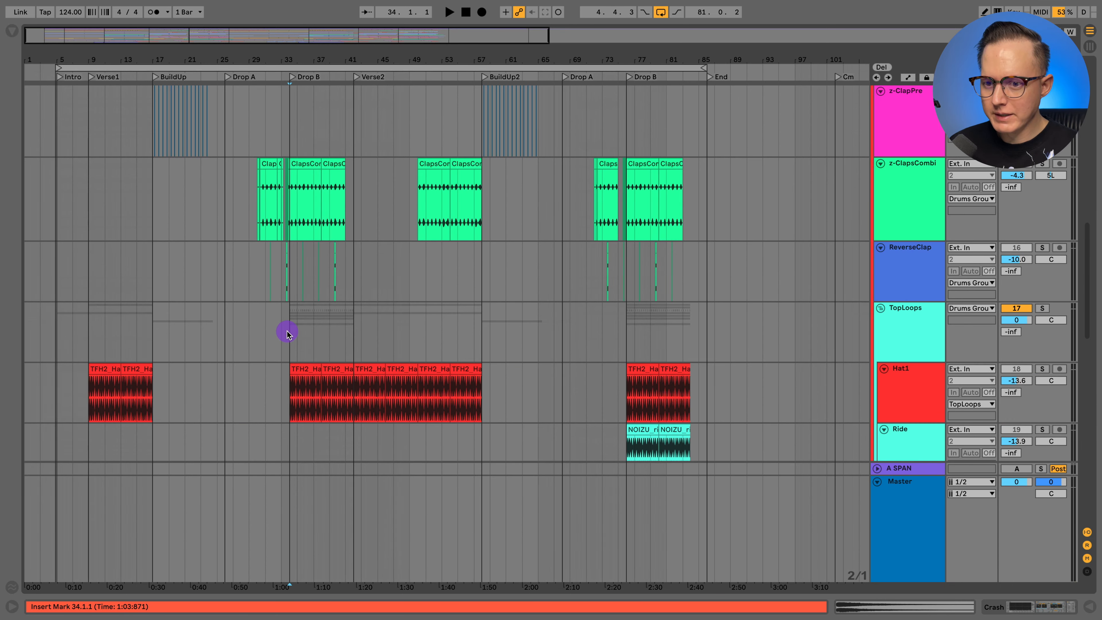
pyautogui.click(287, 331)
pyautogui.scroll(15, 746, 211)
pyautogui.click(1044, 289)
pyautogui.press('space')
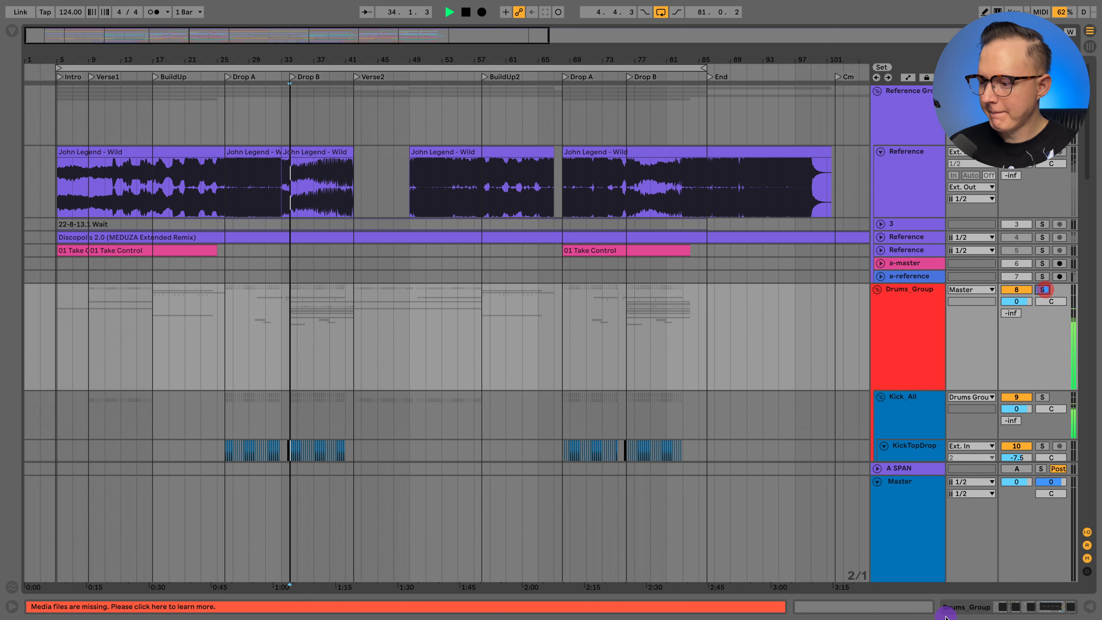
# - Show the Drums_Group device chain while looking over the kick tracks during playback, and stop playback
pyautogui.click(950, 610)
pyautogui.scroll(-3, 293, 387)
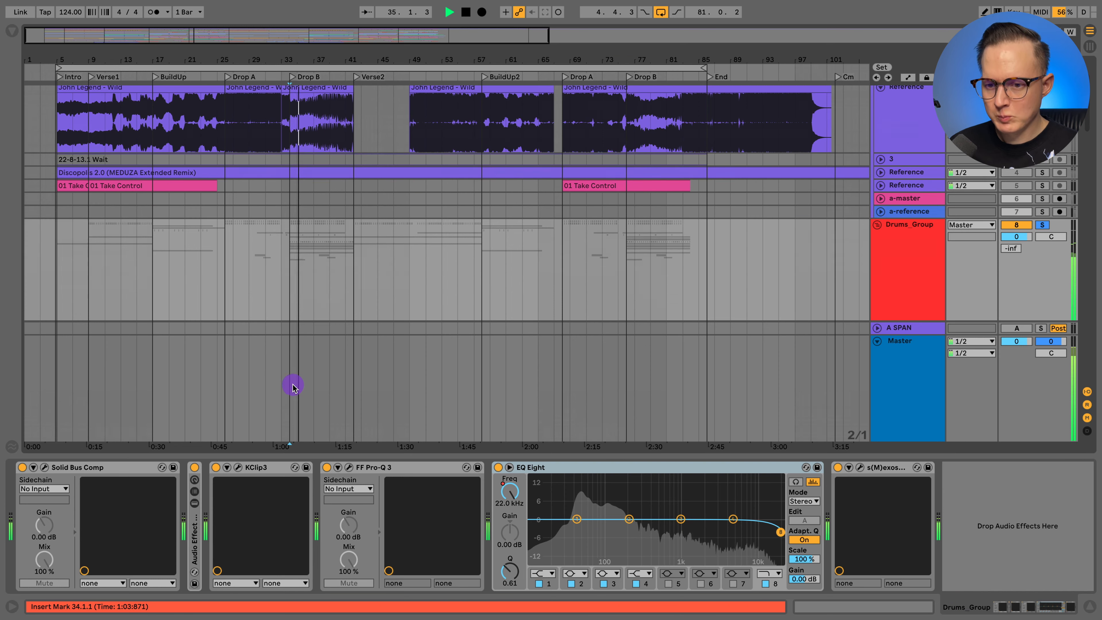
pyautogui.scroll(-3, 266, 210)
pyautogui.scroll(-1, 265, 199)
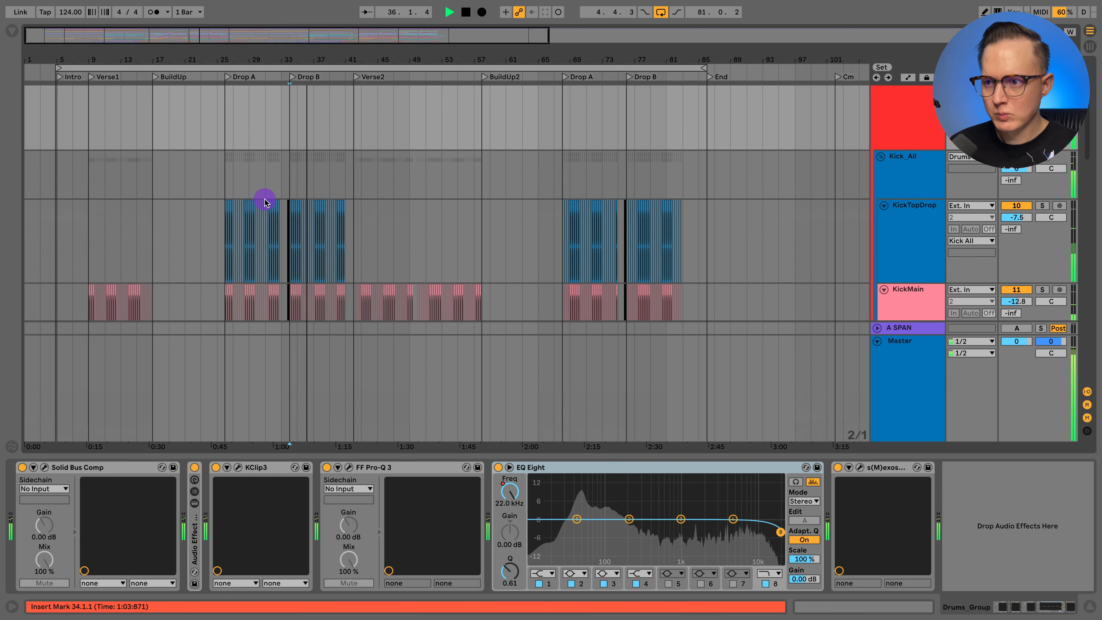
pyautogui.scroll(-1, 263, 199)
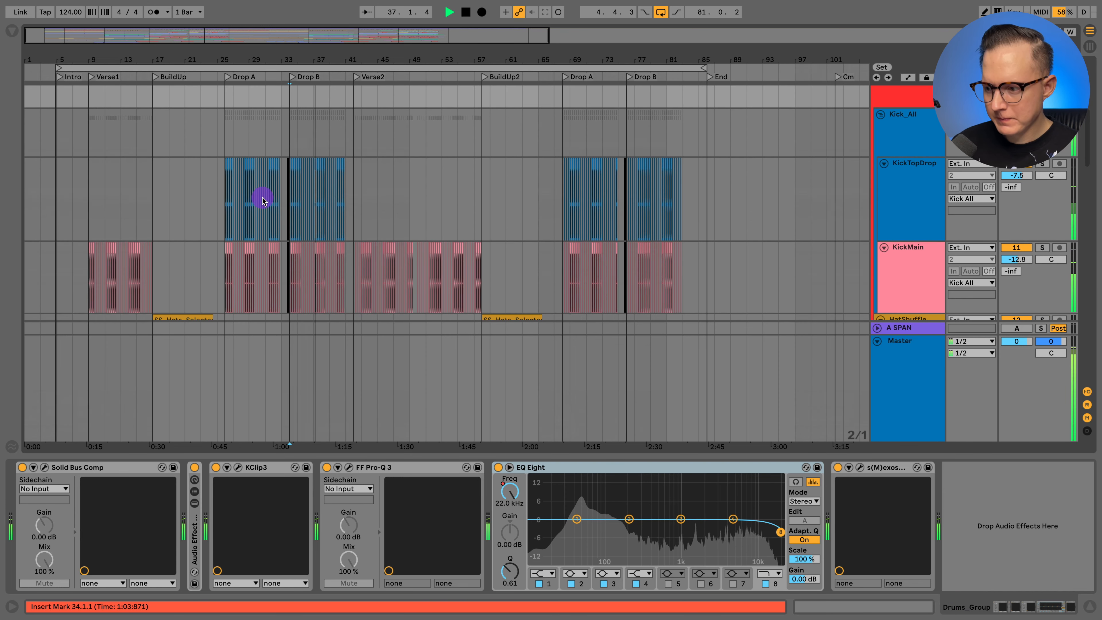
pyautogui.press('space')
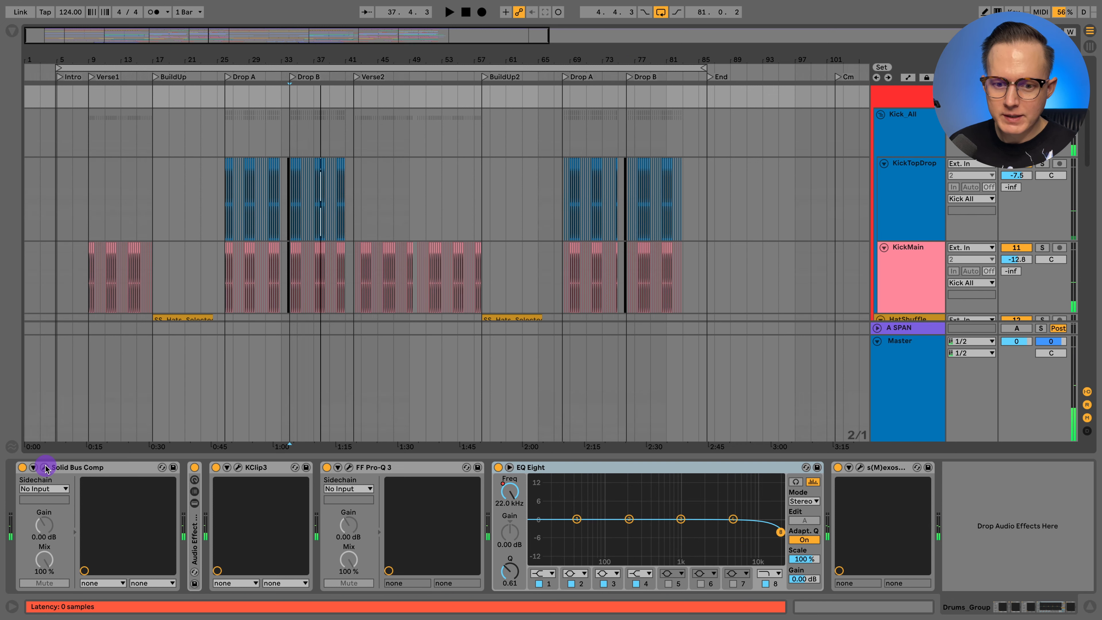
# - Unfold the Audio Effect Rack on Drums_Group and open the Solid Bus Comp window of its Parallel chain
pyautogui.click(210, 202)
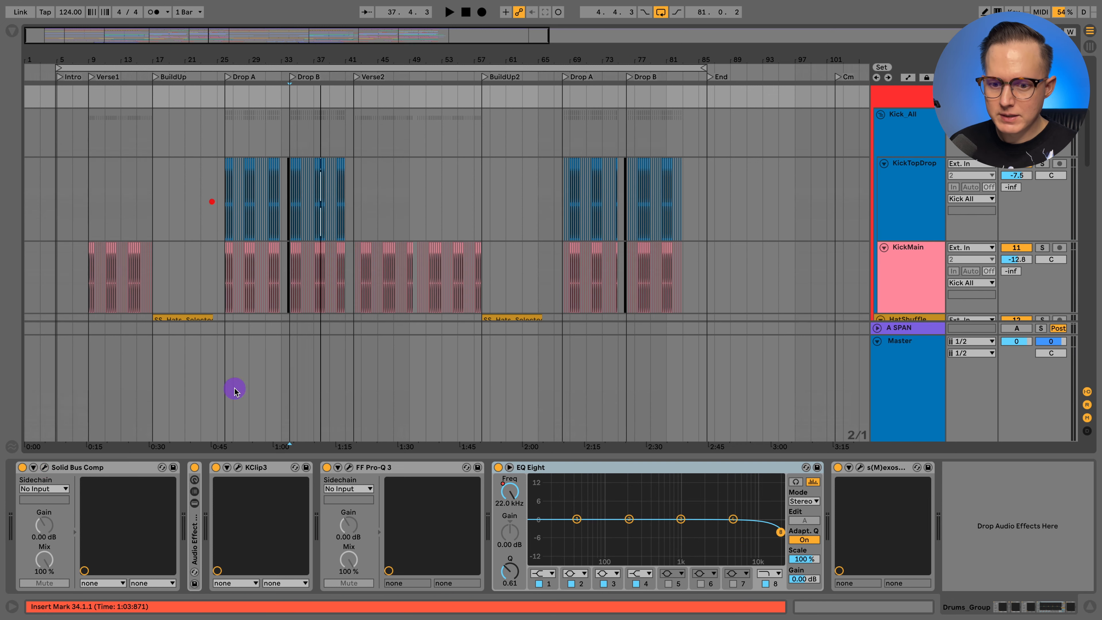
pyautogui.doubleClick(191, 548)
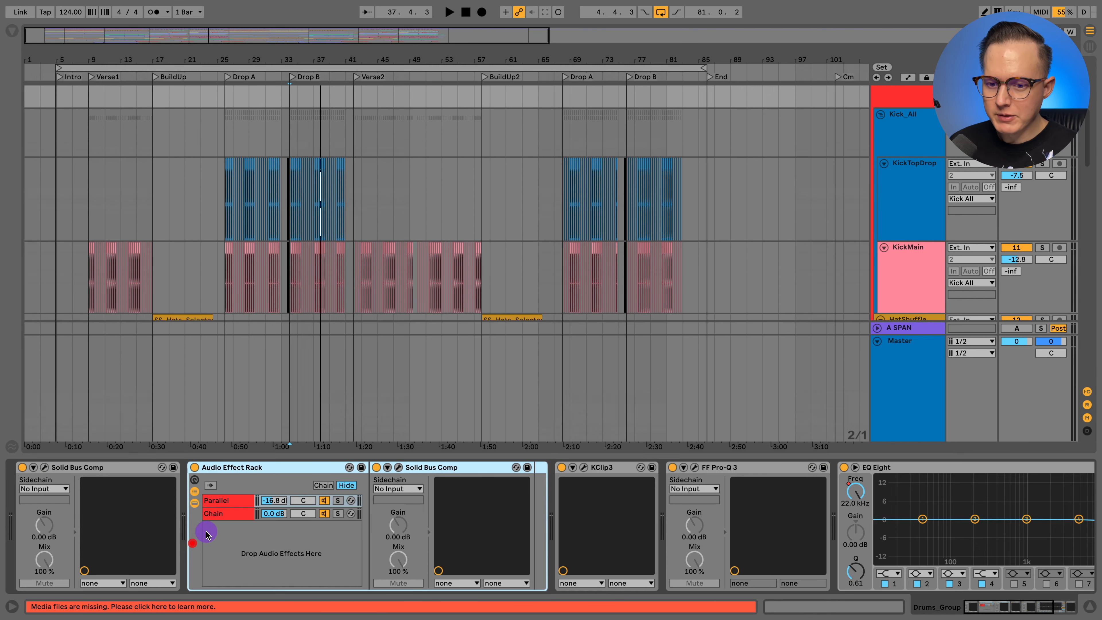
pyautogui.click(232, 501)
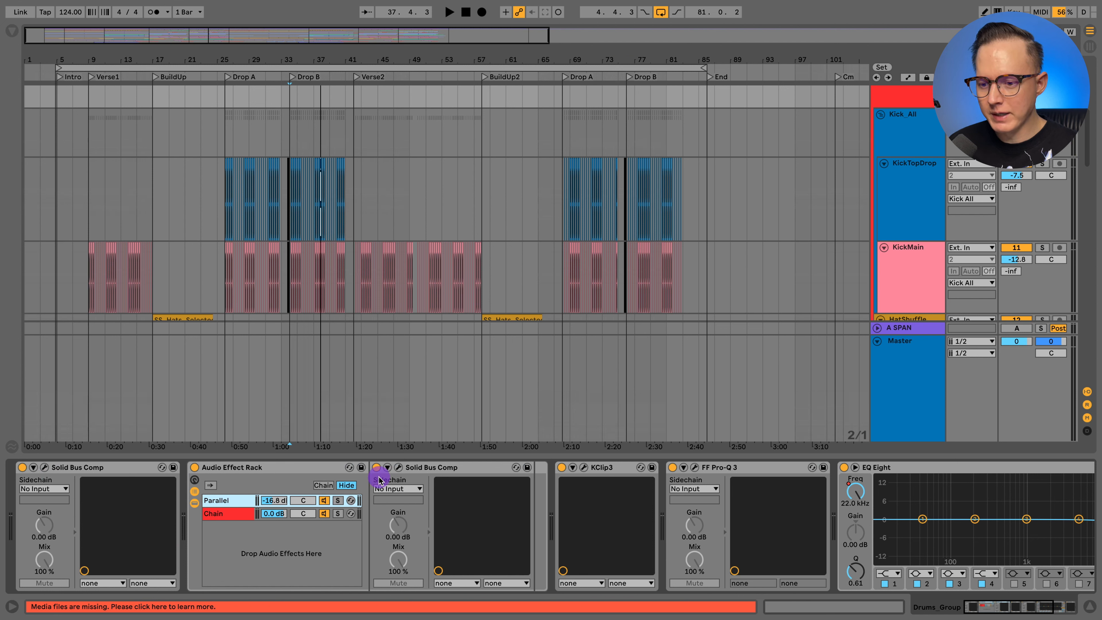
pyautogui.click(398, 468)
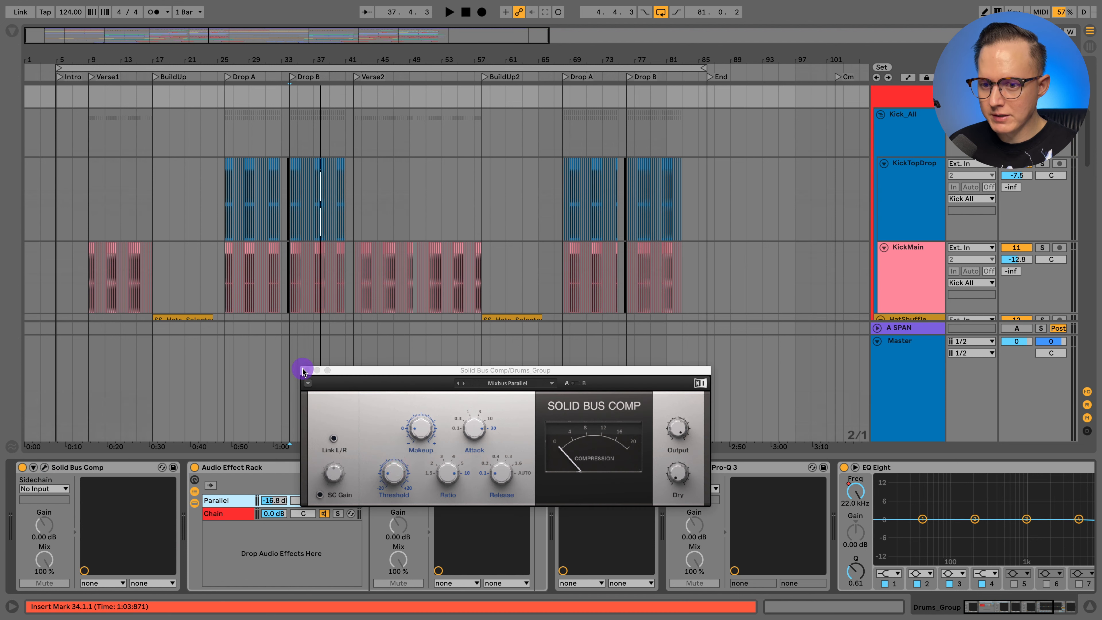
# - Close the Solid Bus Comp window, show the rack's second chain, named Chain, and fold the Audio Effect Rack
pyautogui.click(305, 370)
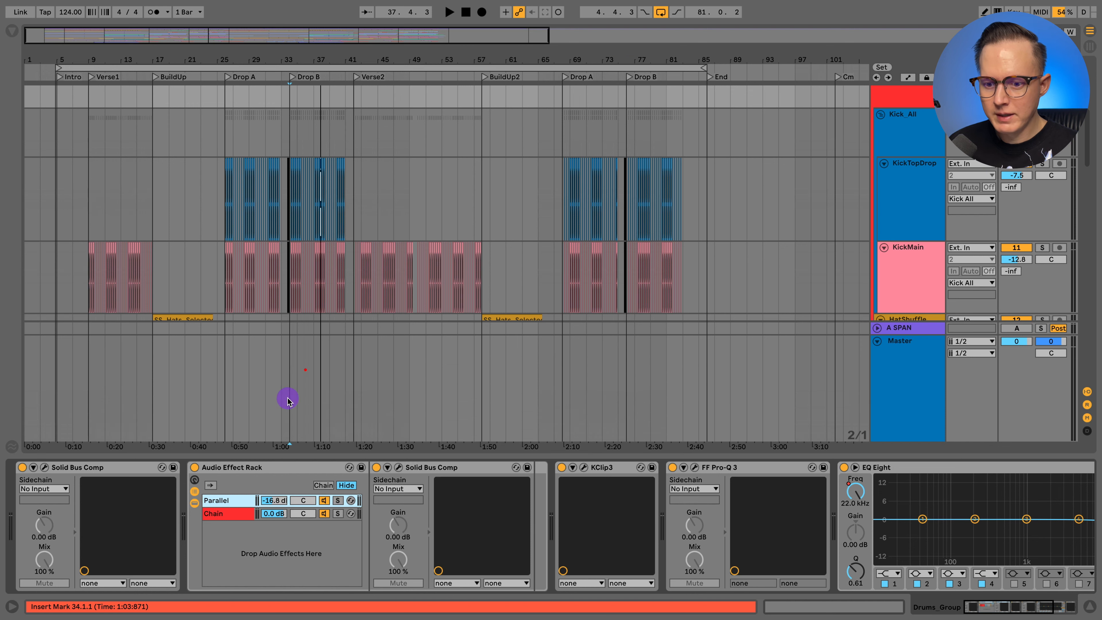
pyautogui.click(224, 513)
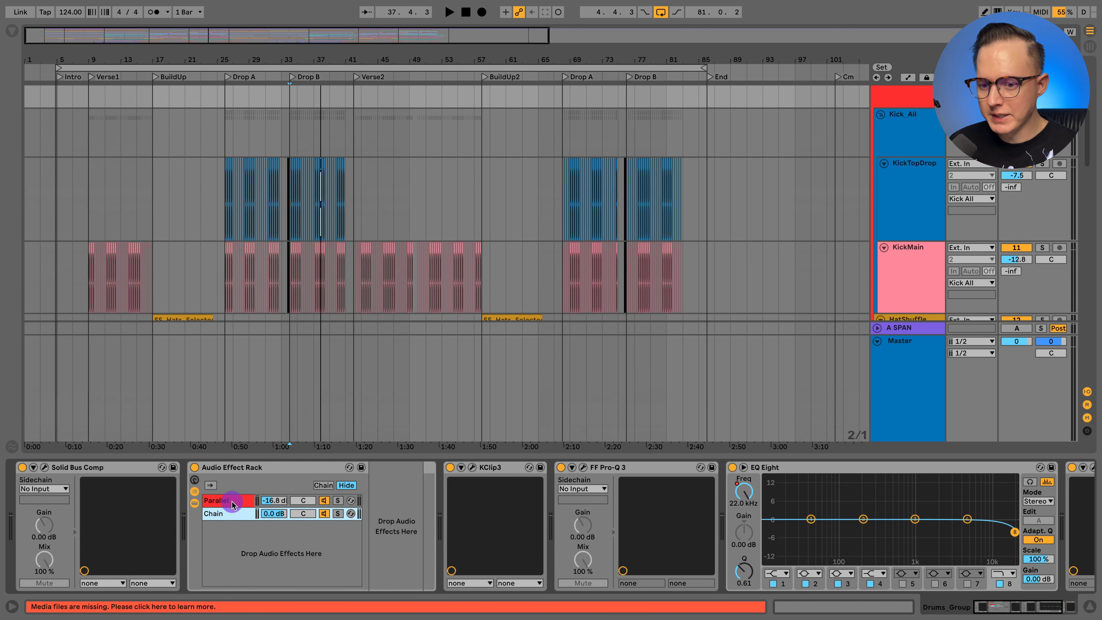
pyautogui.click(243, 512)
pyautogui.doubleClick(225, 467)
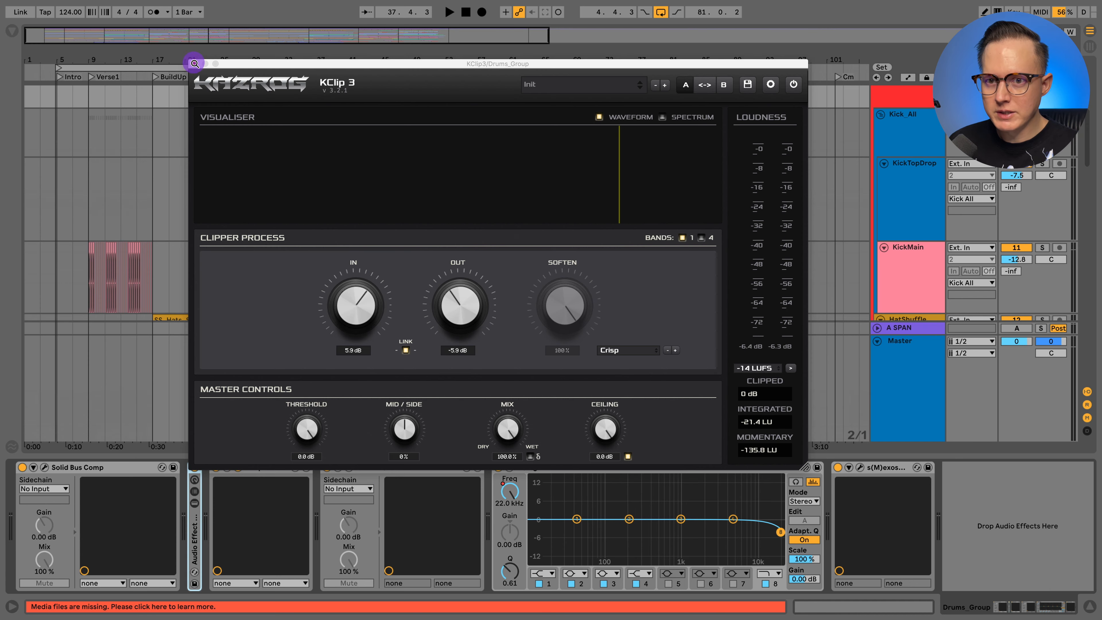
# - Close the KClip3 window, then view the FF Pro-Q 3 curve on Drums_Group and close that window too
pyautogui.click(194, 64)
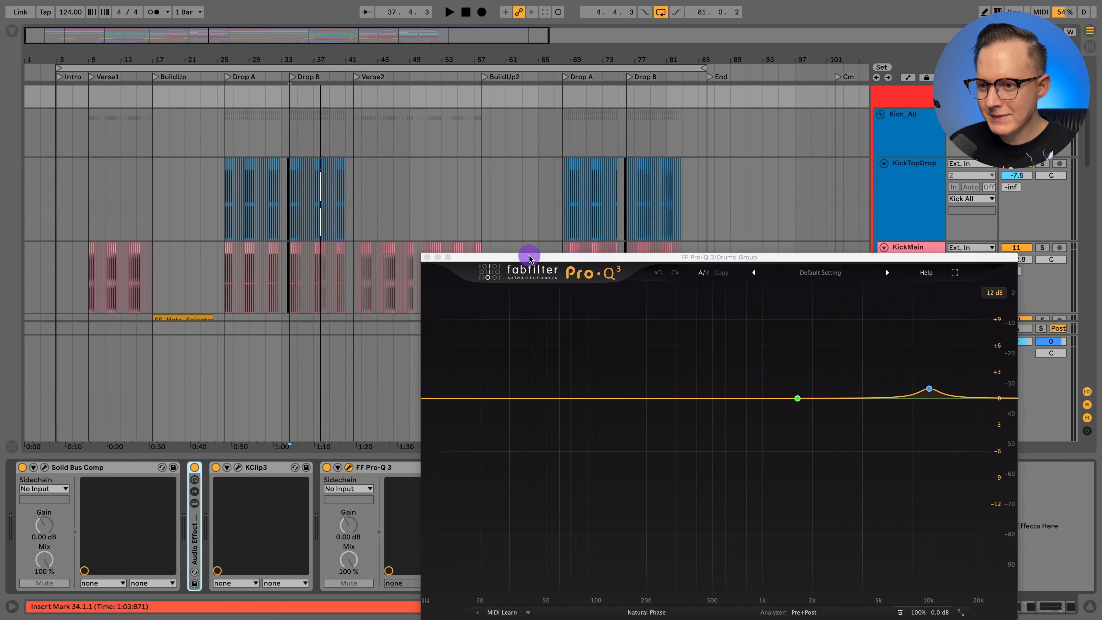
pyautogui.moveTo(529, 257); pyautogui.dragTo(322, 78)
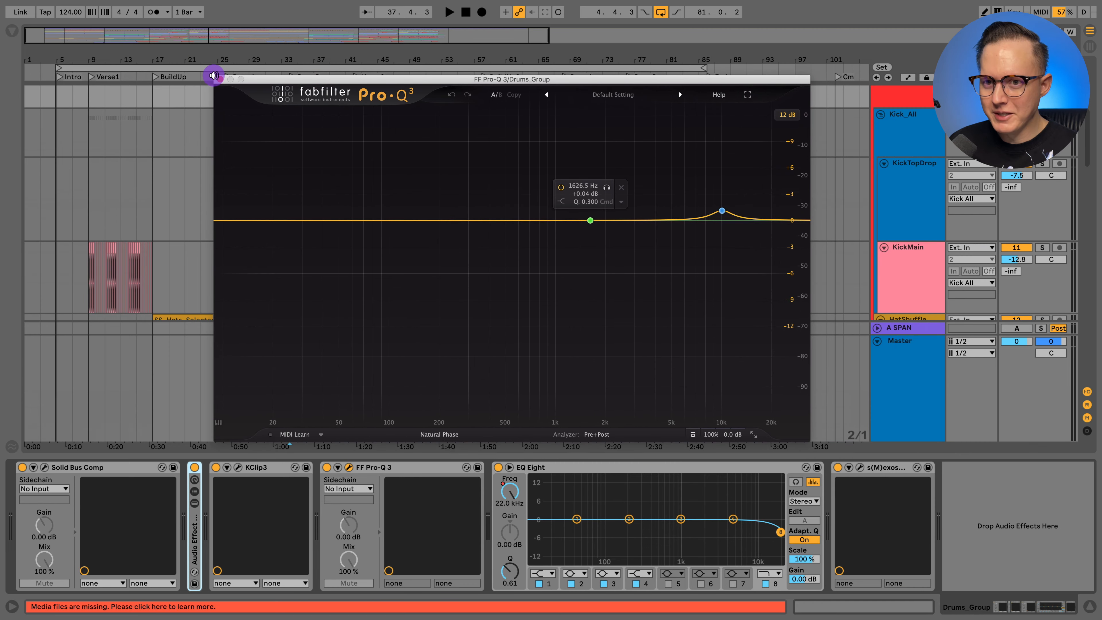
pyautogui.click(222, 77)
# - Show the automation lane for the EQ Eight band 8 frequency on Drums_Group
pyautogui.click(543, 467)
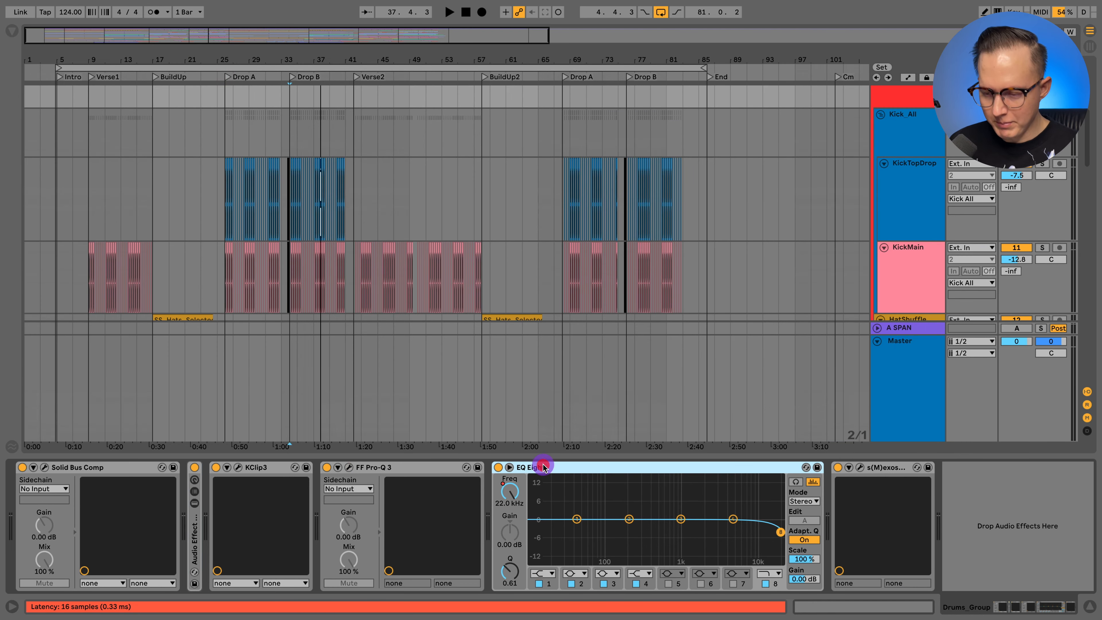
pyautogui.rightClick(527, 492)
pyautogui.click(542, 499)
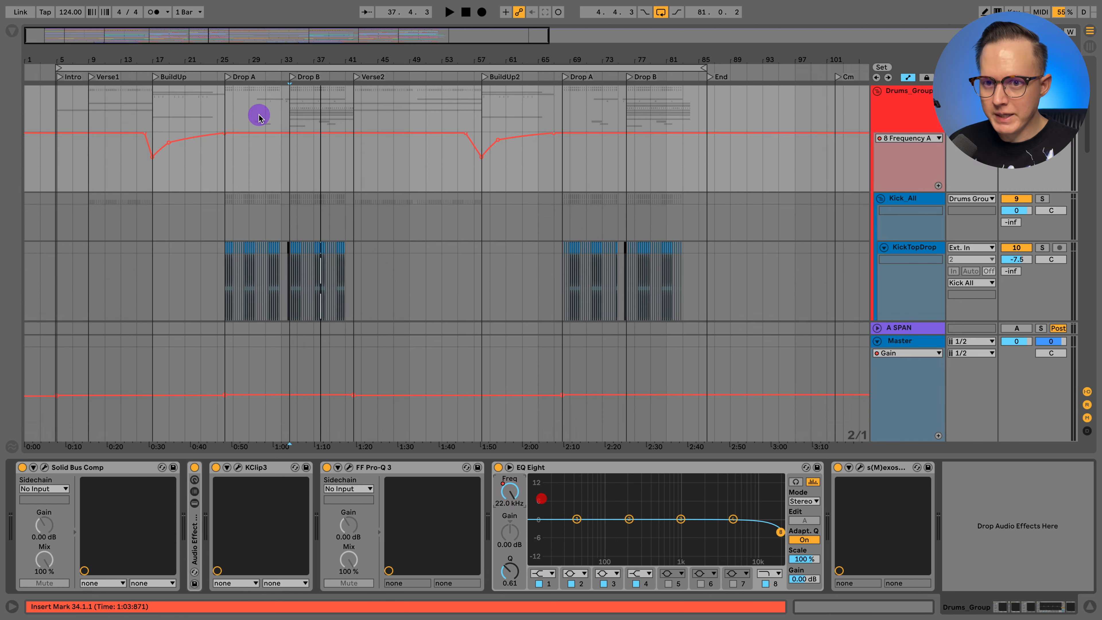
# - Zoom in on the frequency automation around the BuildUp and play the drums through it from 15.1.1, stopping after the dip
pyautogui.moveTo(161, 63); pyautogui.dragTo(275, 182)
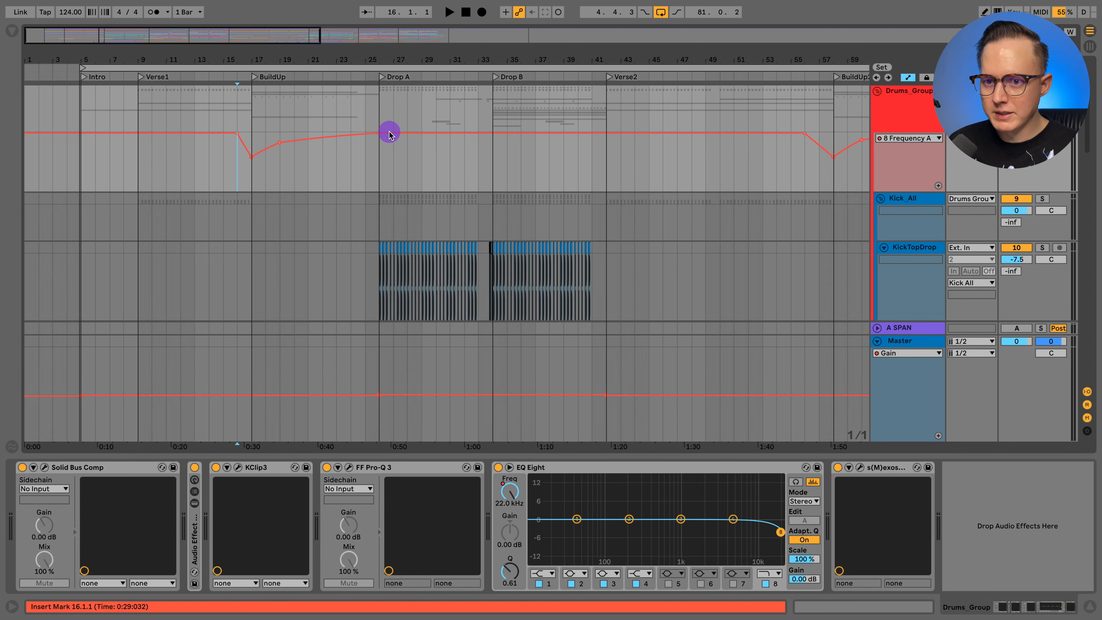
pyautogui.press('space')
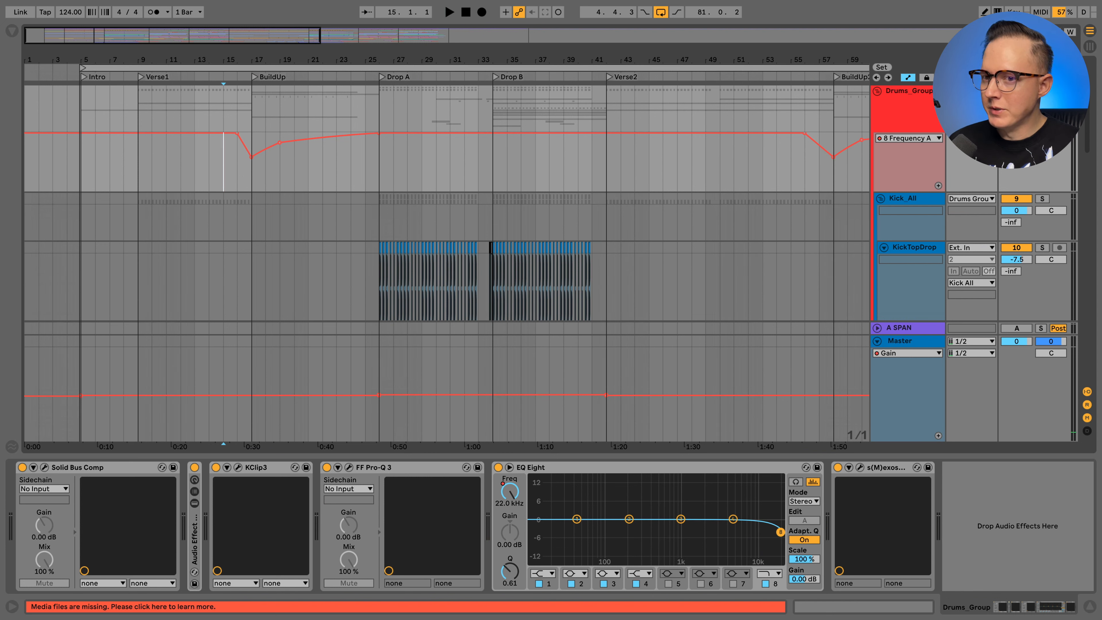
pyautogui.press('space')
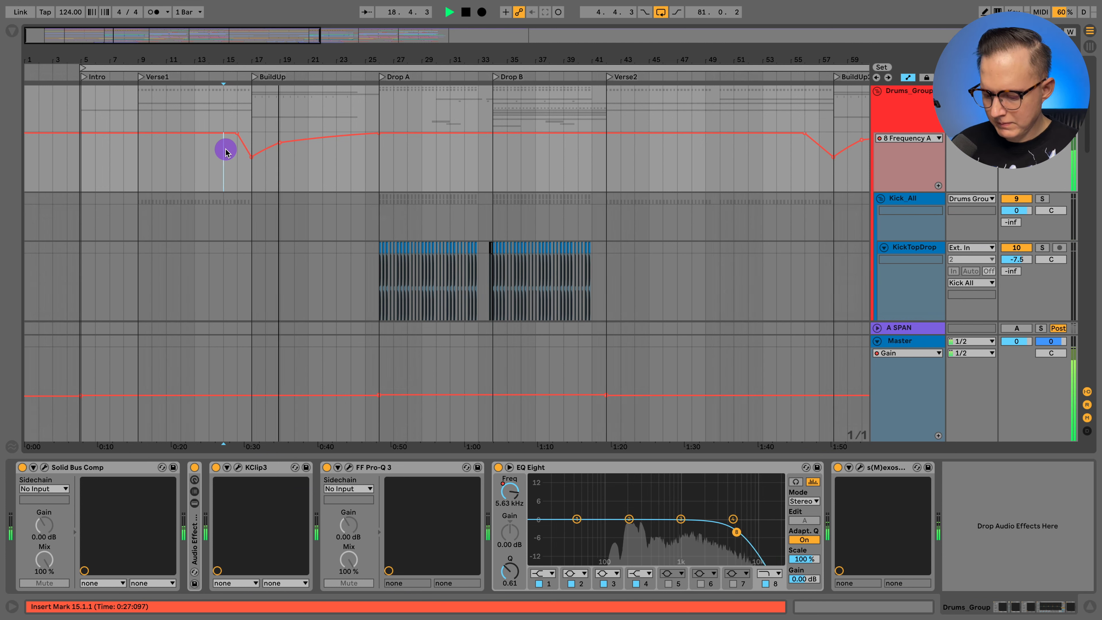
pyautogui.press('space')
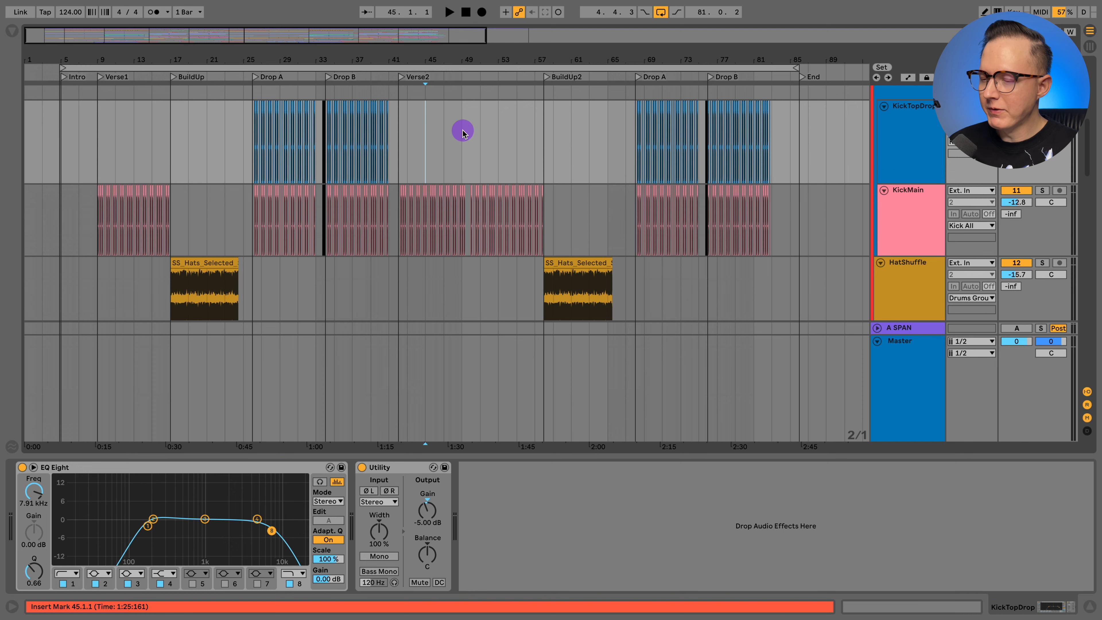
# - Play the second half of Verse2 from 49.1.1 while looking over the kick, hat, snare riser and clap tracks
pyautogui.scroll(-1, 461, 138)
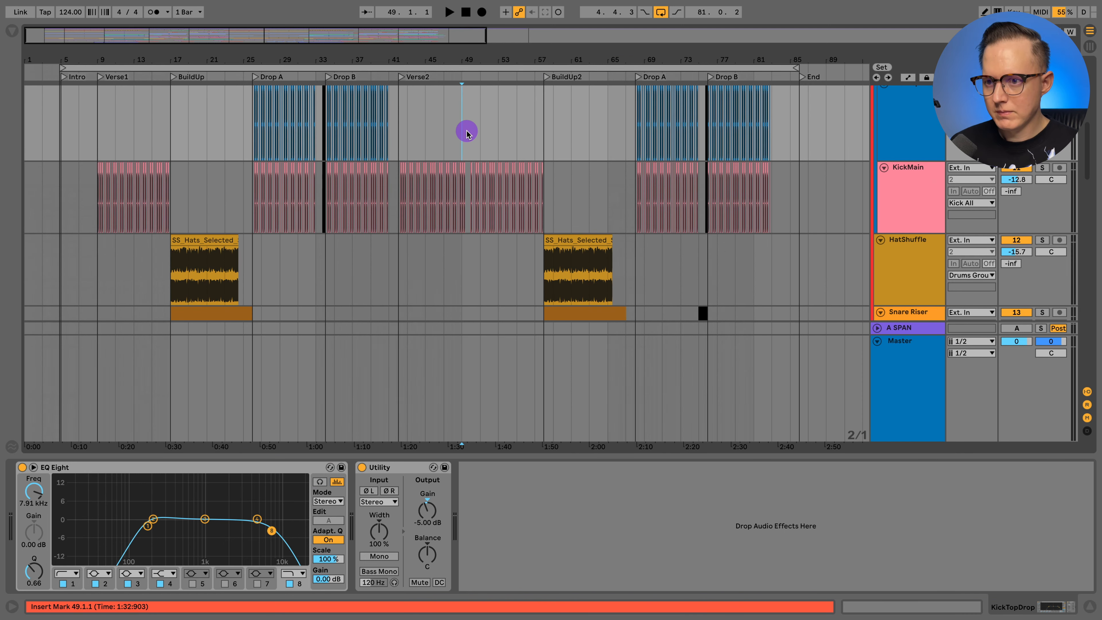
pyautogui.press('space')
pyautogui.scroll(-5, 470, 132)
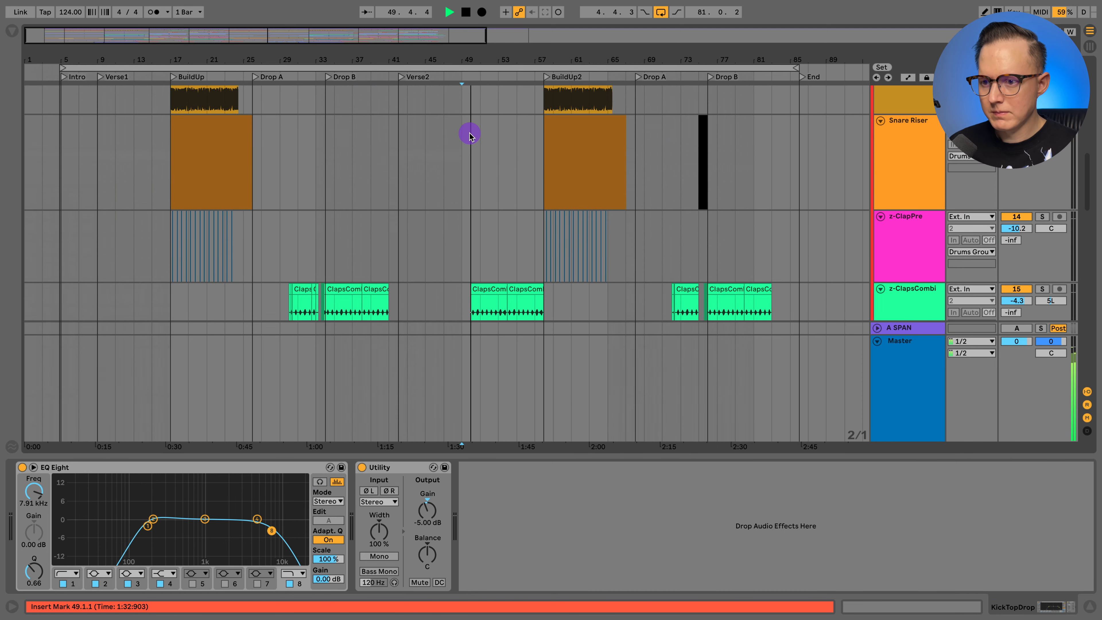
pyautogui.scroll(-1, 483, 132)
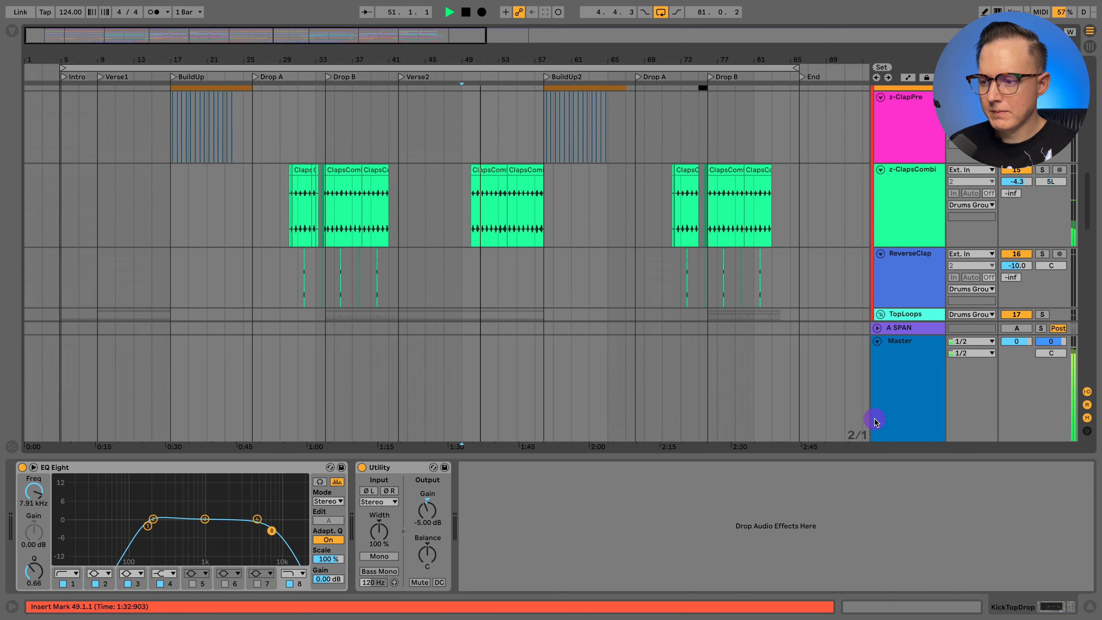
# - Hide the device chain, look over the TopLoops tracks during playback, and stop playback
pyautogui.click(1086, 604)
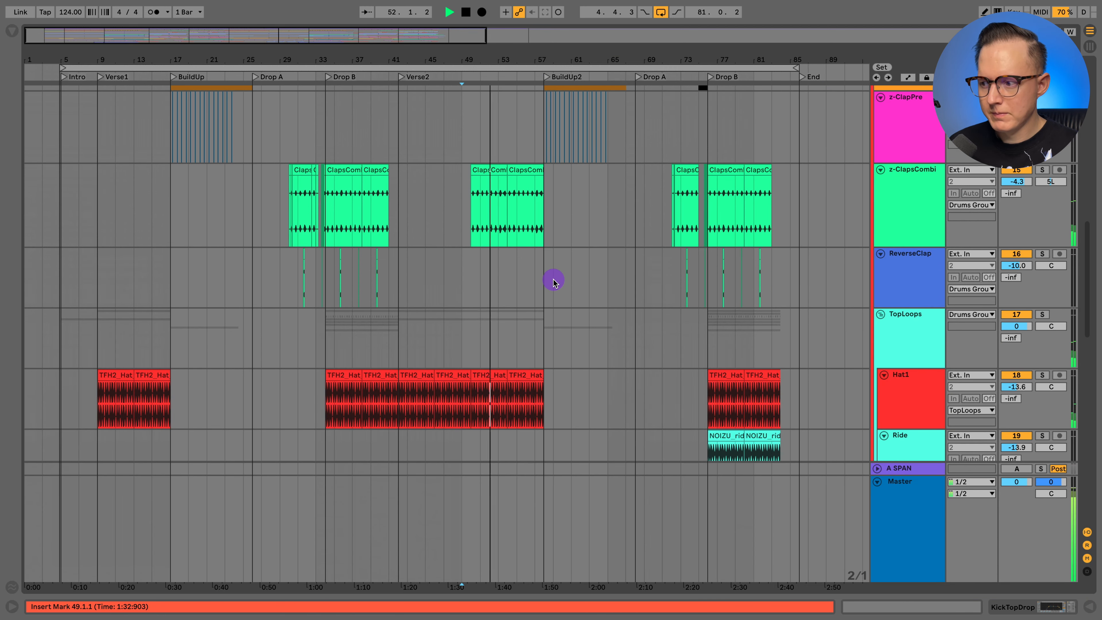
pyautogui.scroll(-2, 554, 281)
pyautogui.scroll(-8, 554, 281)
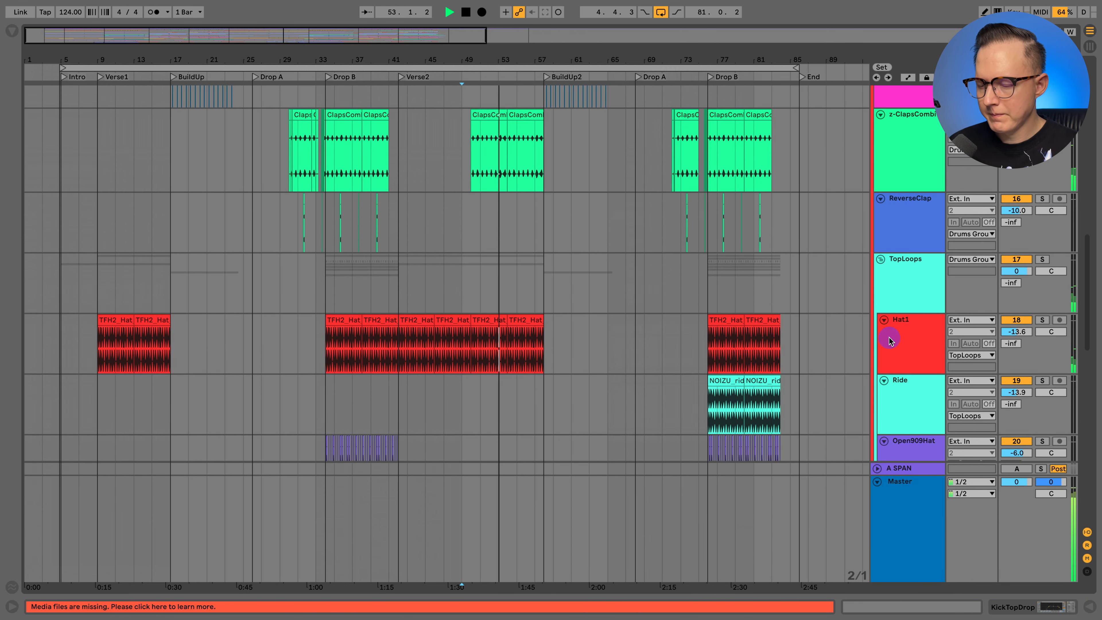
pyautogui.scroll(-3, 611, 259)
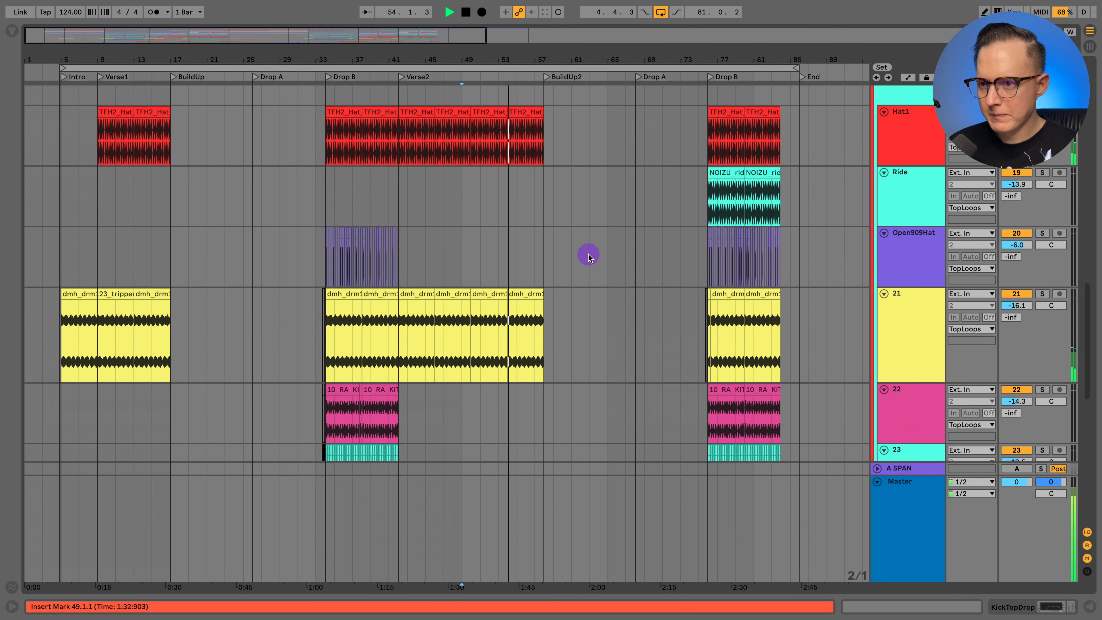
pyautogui.scroll(3, 588, 255)
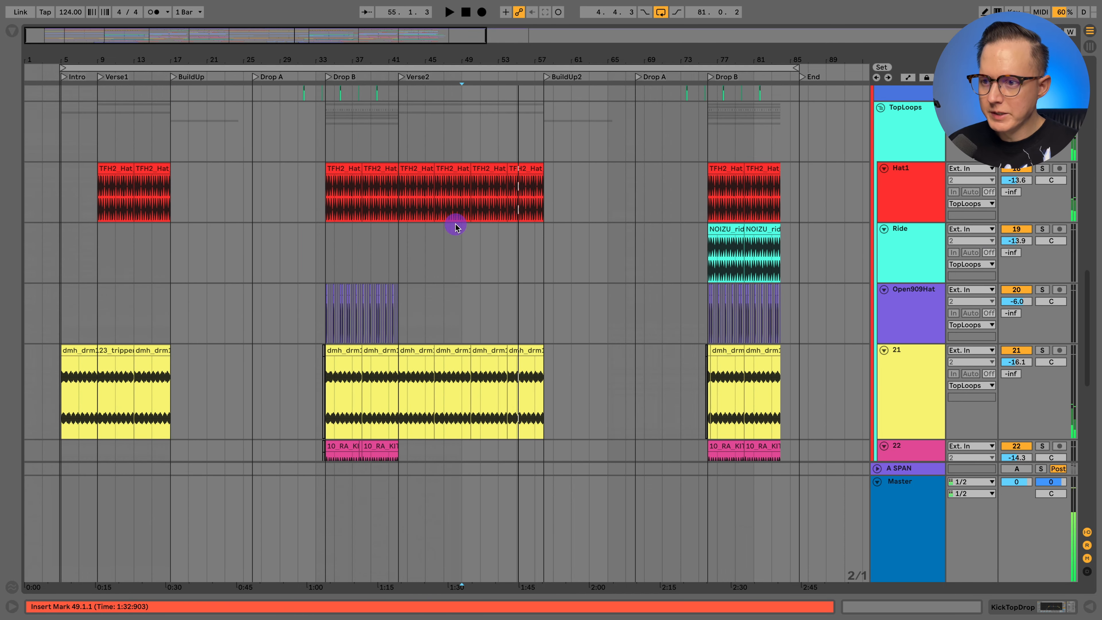
pyautogui.scroll(12, 502, 376)
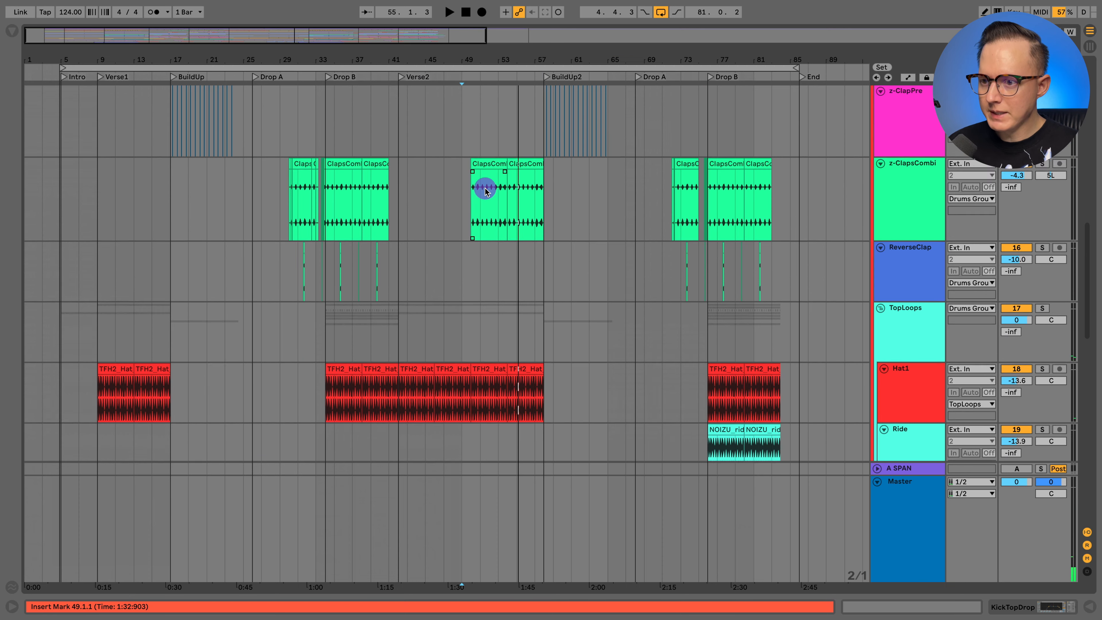
# - Show the automation lanes and examine the z-ClapsCombi gain automation across the second half of Verse2
pyautogui.press('a')
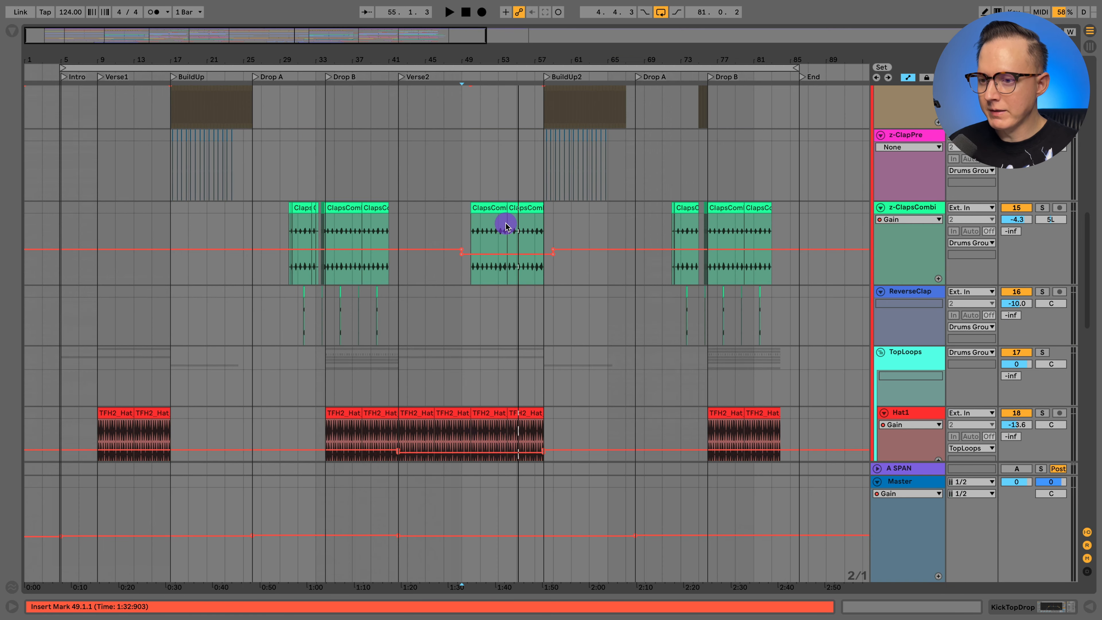
pyautogui.scroll(10, 504, 221)
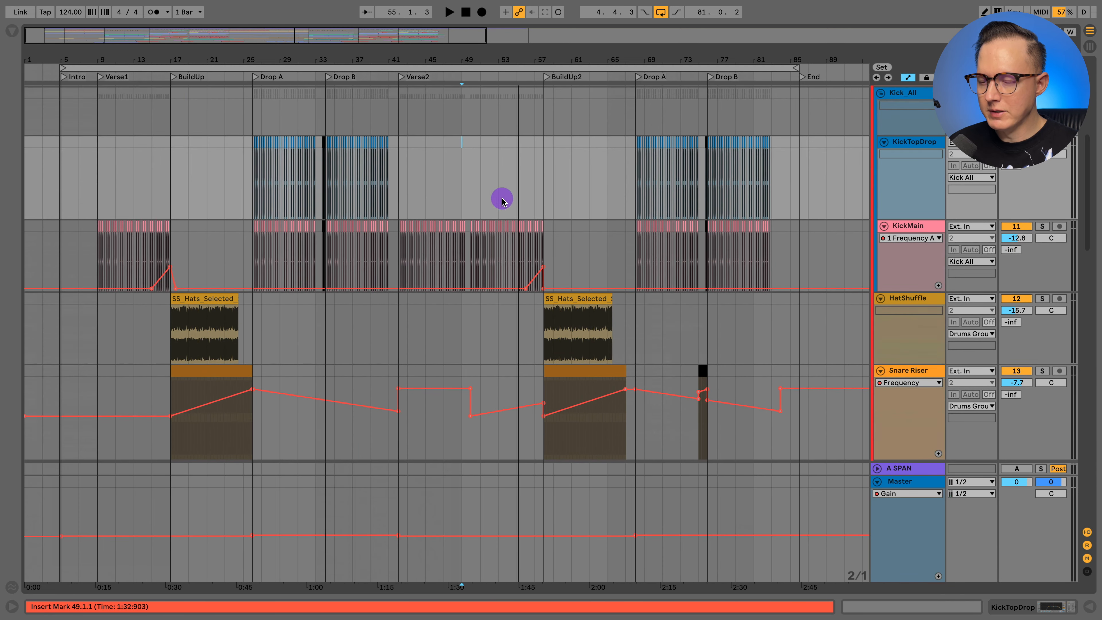
pyautogui.scroll(-10, 507, 239)
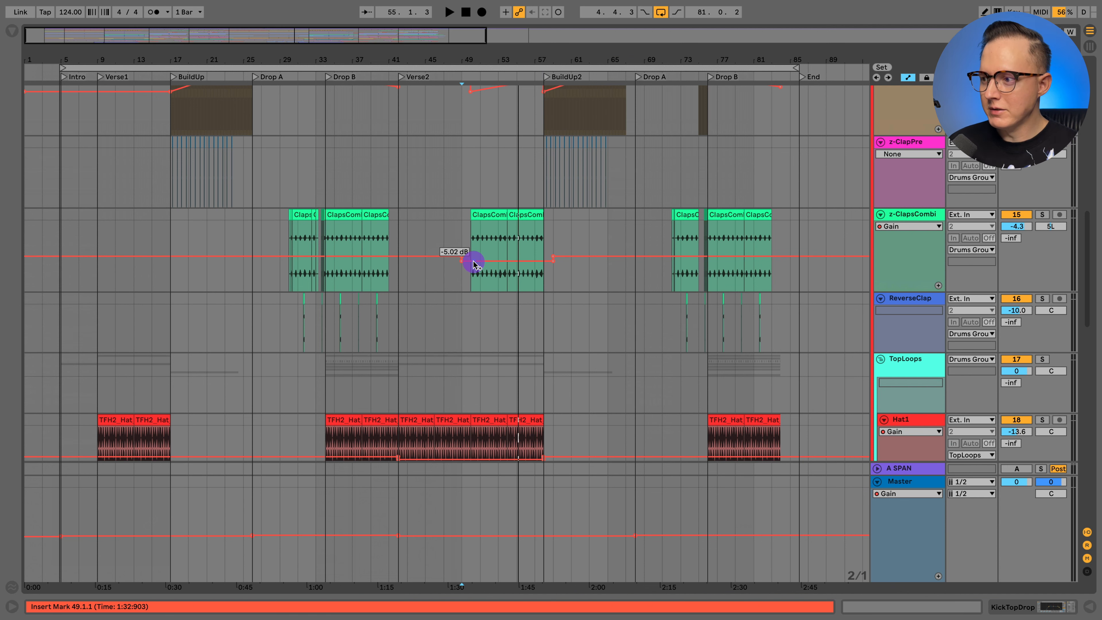
pyautogui.scroll(-2, 508, 267)
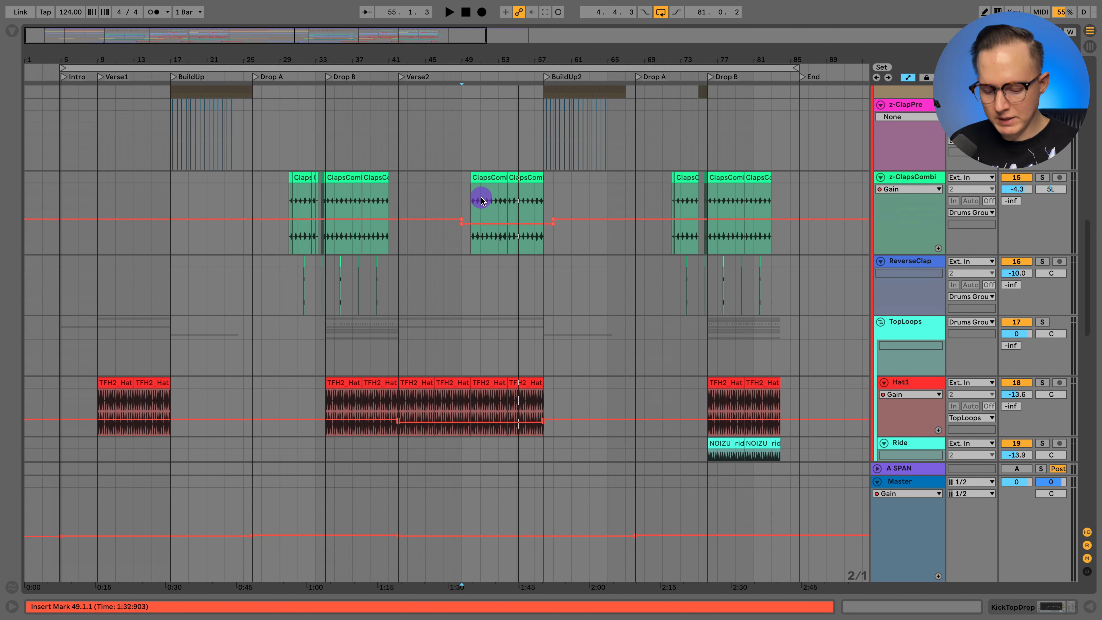
# - Hide the automation lanes and fold Drums_Group
pyautogui.click(495, 194)
pyautogui.scroll(5, 512, 207)
pyautogui.click(891, 235)
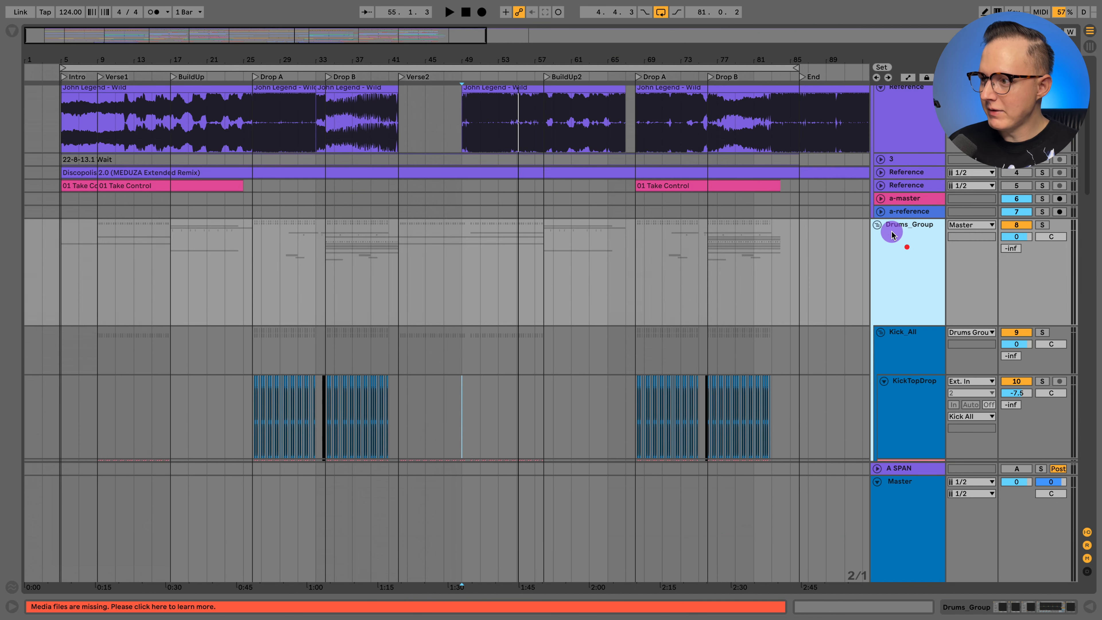
pyautogui.click(876, 224)
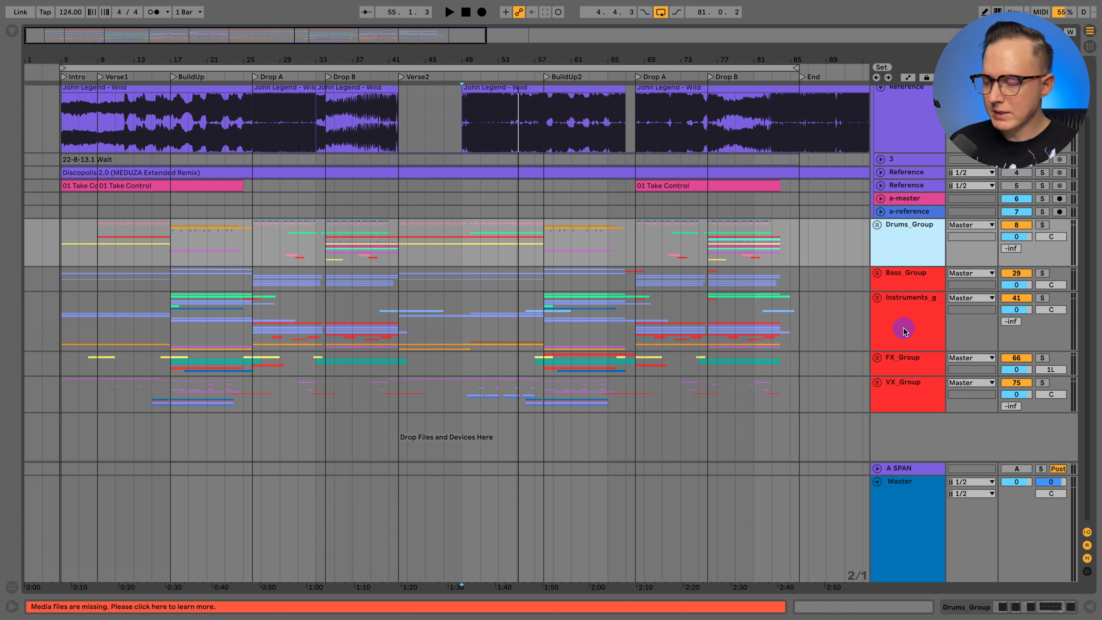
# - Fold the John Legend - Wild reference track and look over the clips in the reference group
pyautogui.scroll(3, 912, 215)
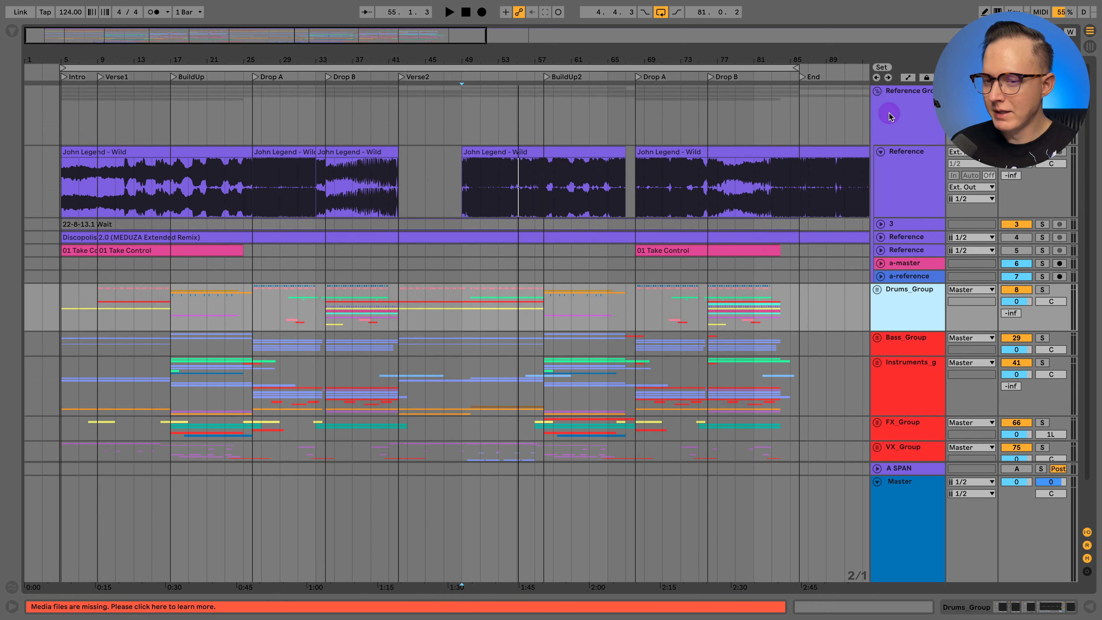
pyautogui.click(901, 169)
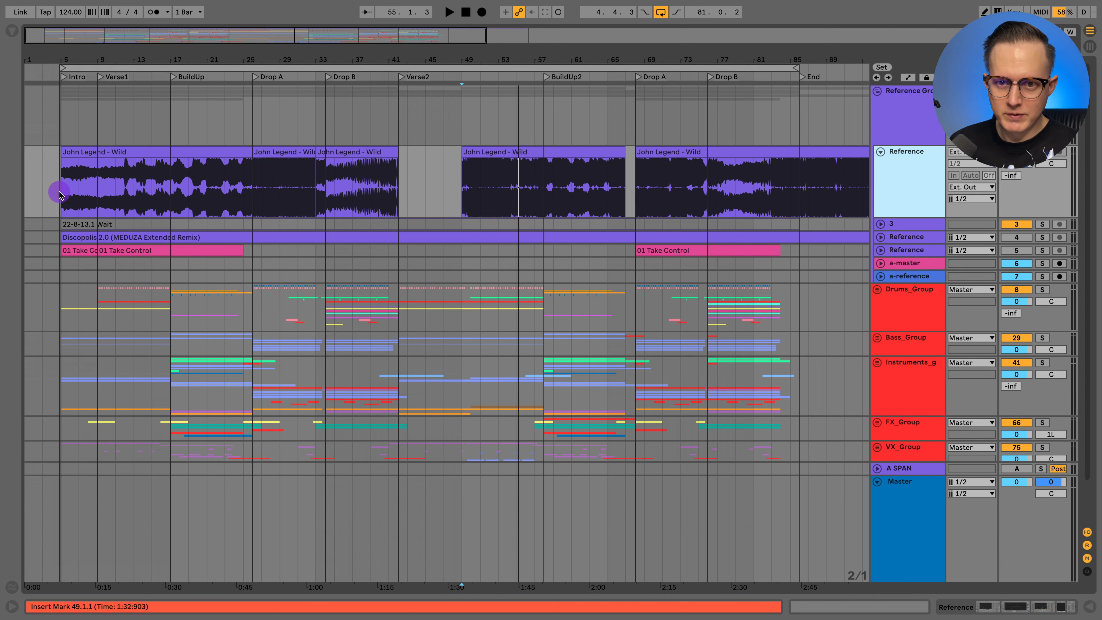
pyautogui.click(880, 153)
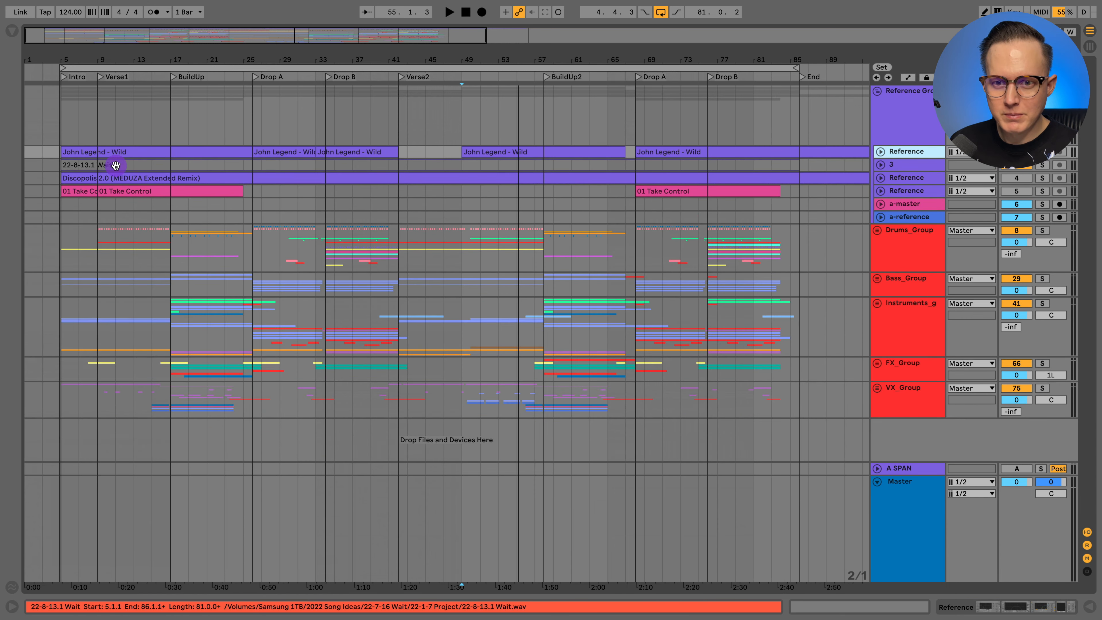
pyautogui.click(124, 179)
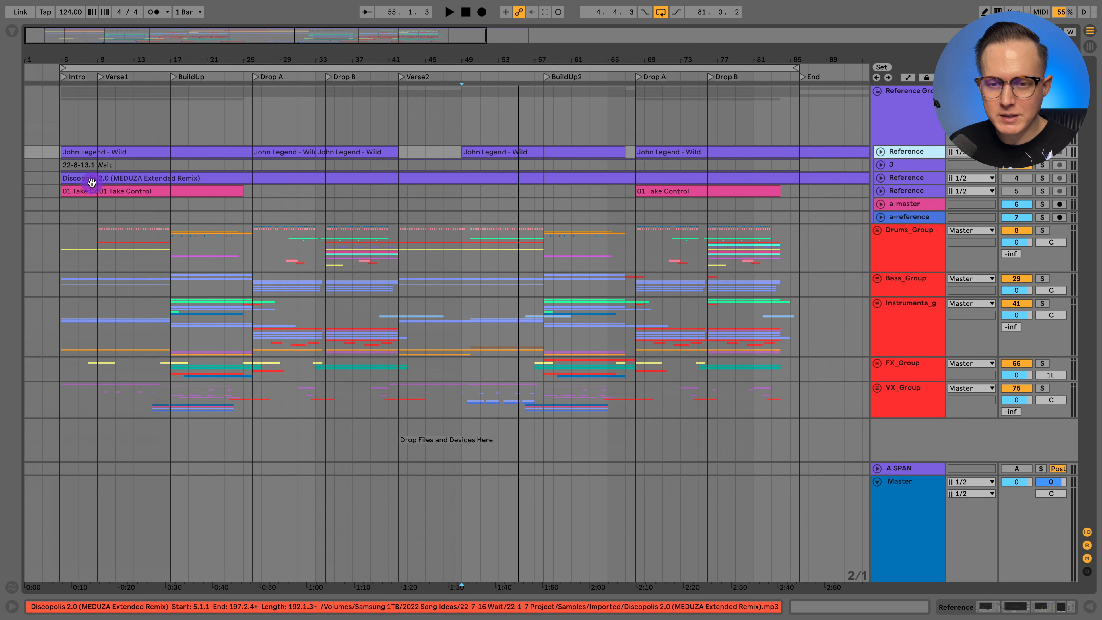
# - Open the Master device chain and examine its Utility gain automation between the BuildUp and Drop A
pyautogui.doubleClick(911, 493)
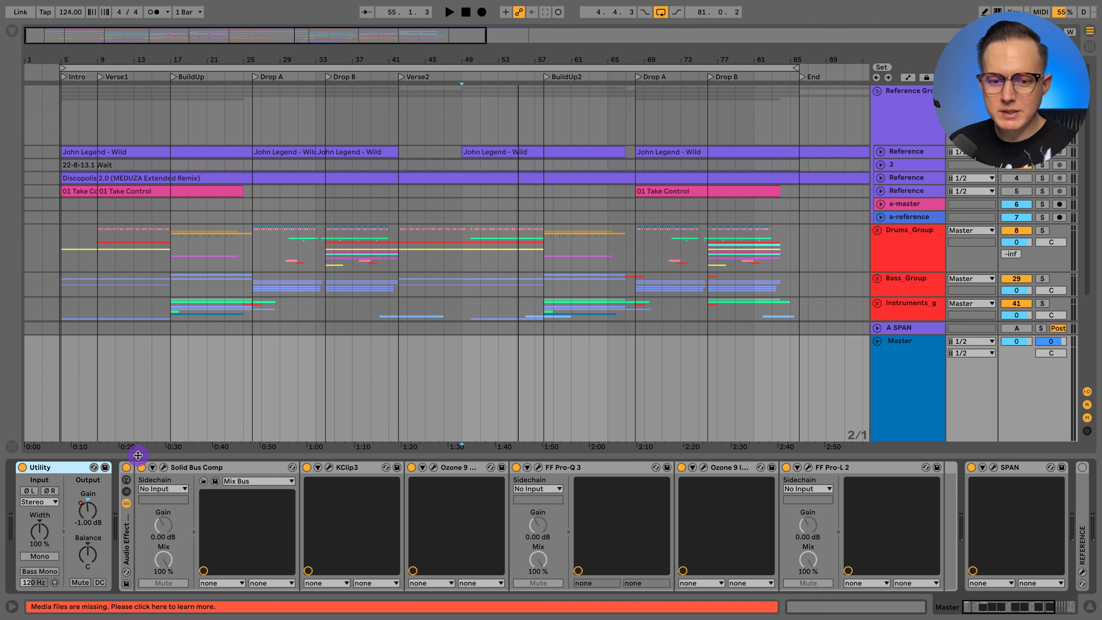
pyautogui.press('a')
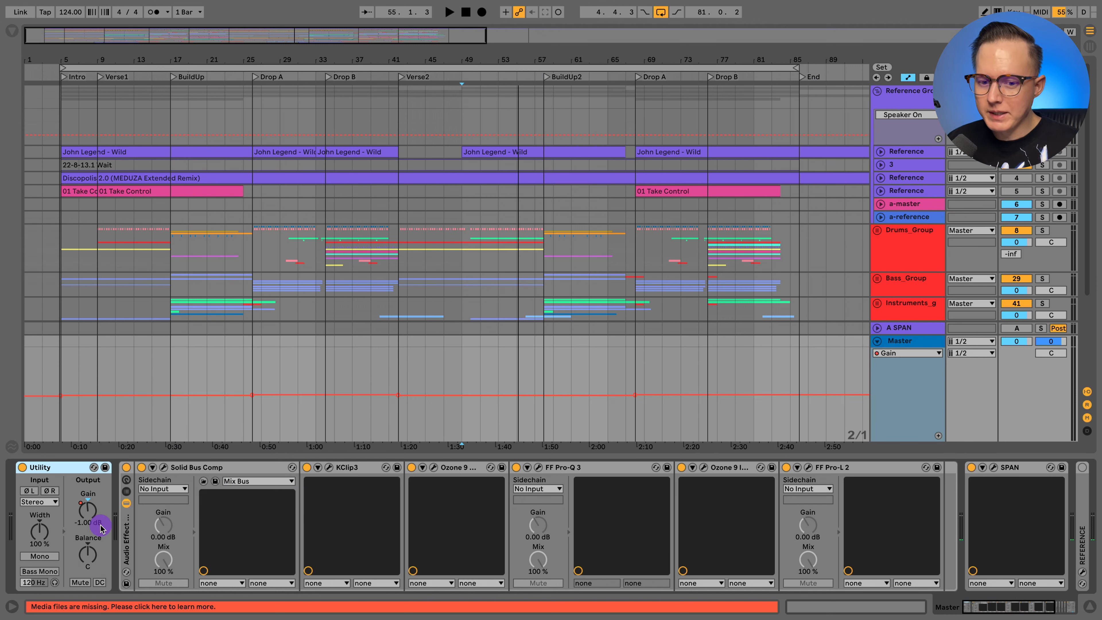
pyautogui.click(195, 420)
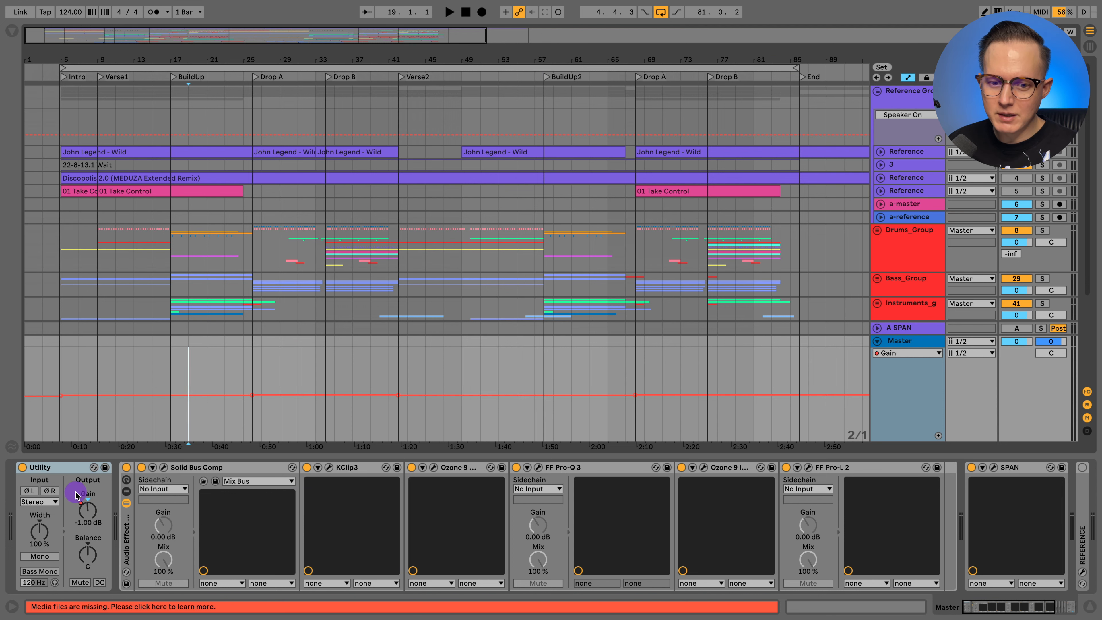
pyautogui.scroll(-2, 224, 414)
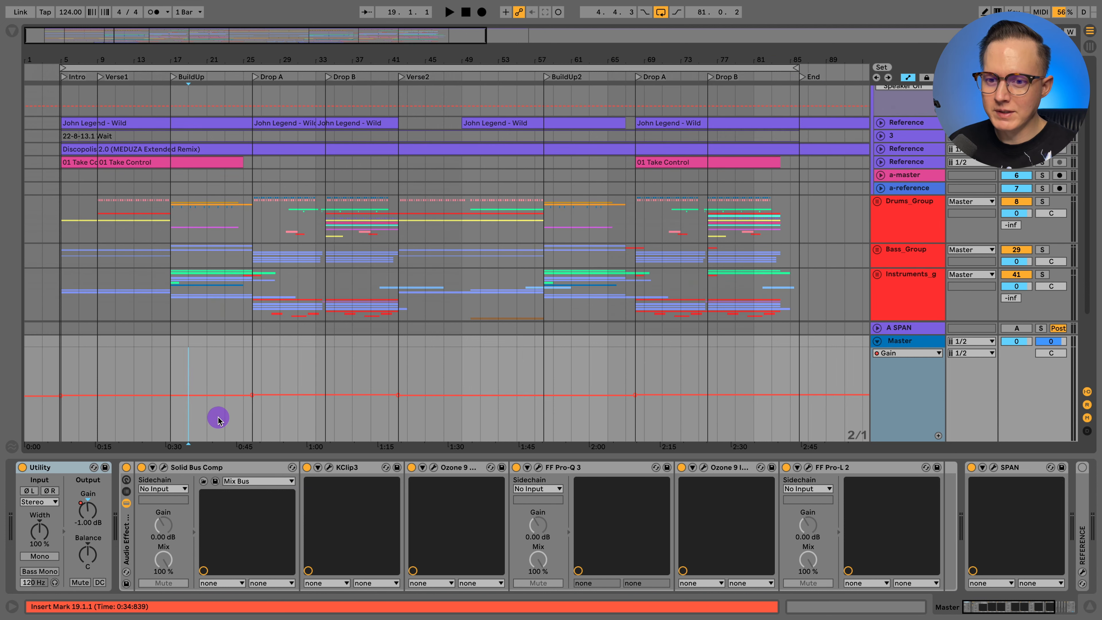
pyautogui.scroll(-1, 208, 423)
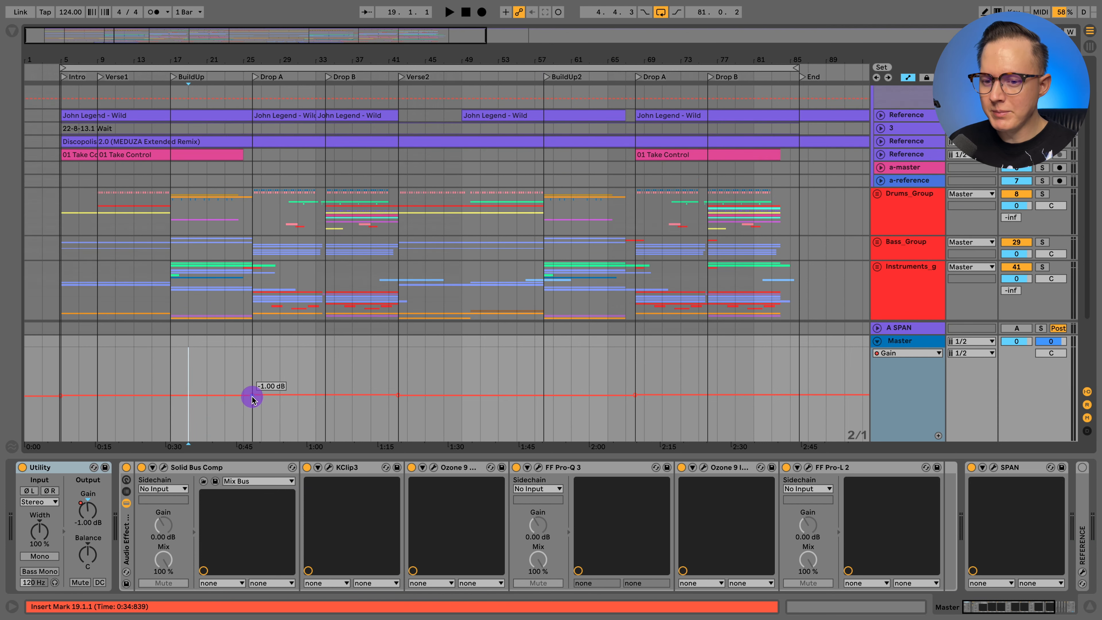
pyautogui.moveTo(253, 391)
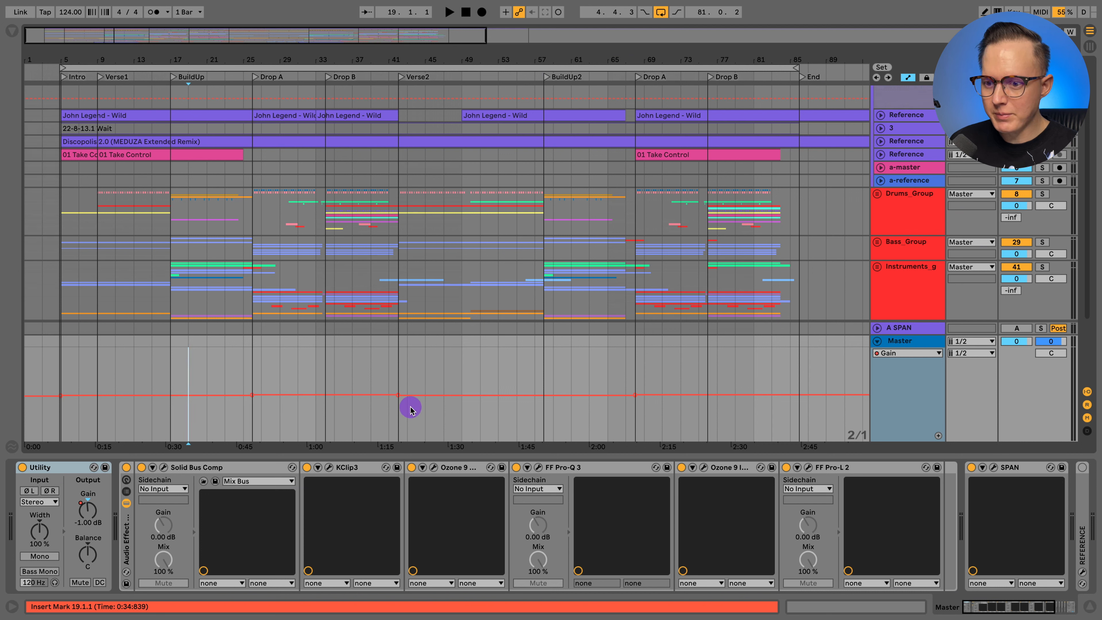
# - Examine the Solid Bus Comp and KClip3 settings in the Master chain, closing each plug-in window after viewing
pyautogui.moveTo(398, 399)
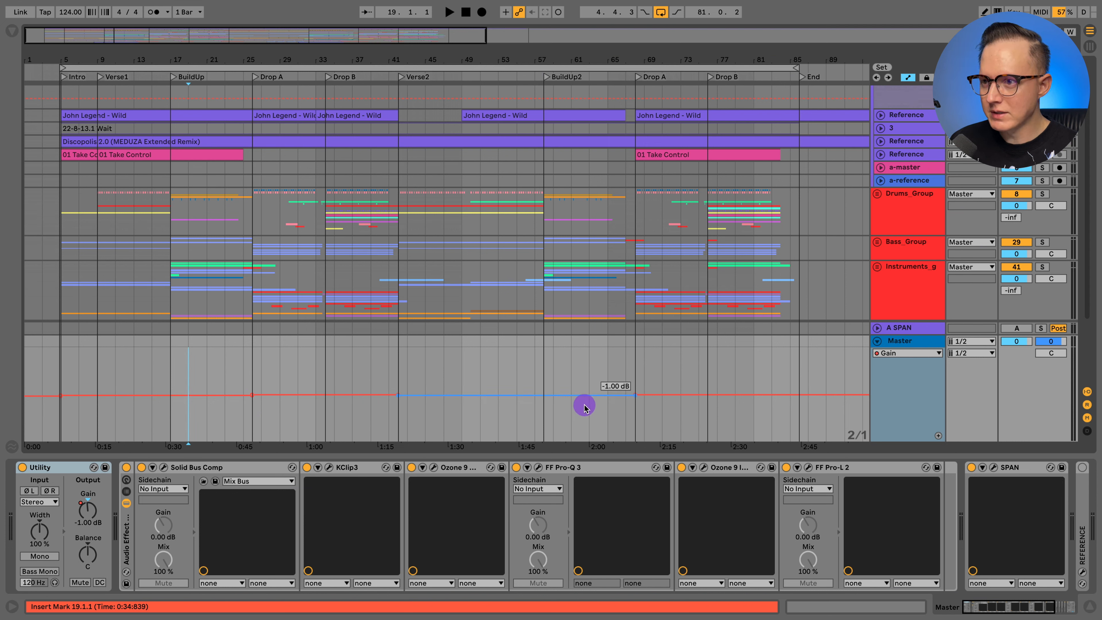
pyautogui.click(164, 468)
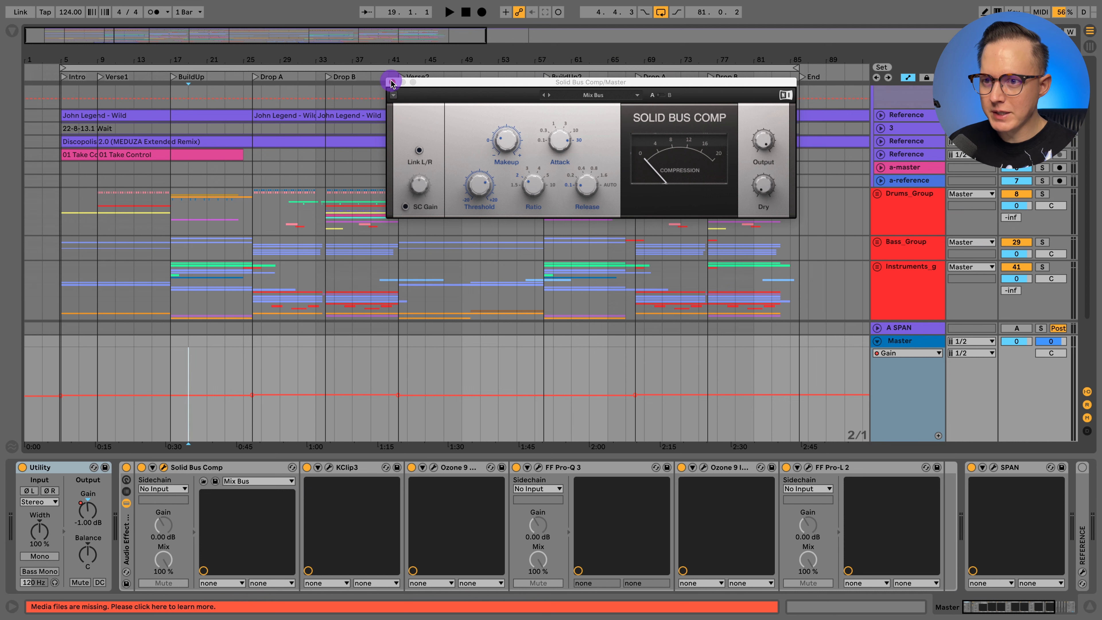
pyautogui.click(391, 82)
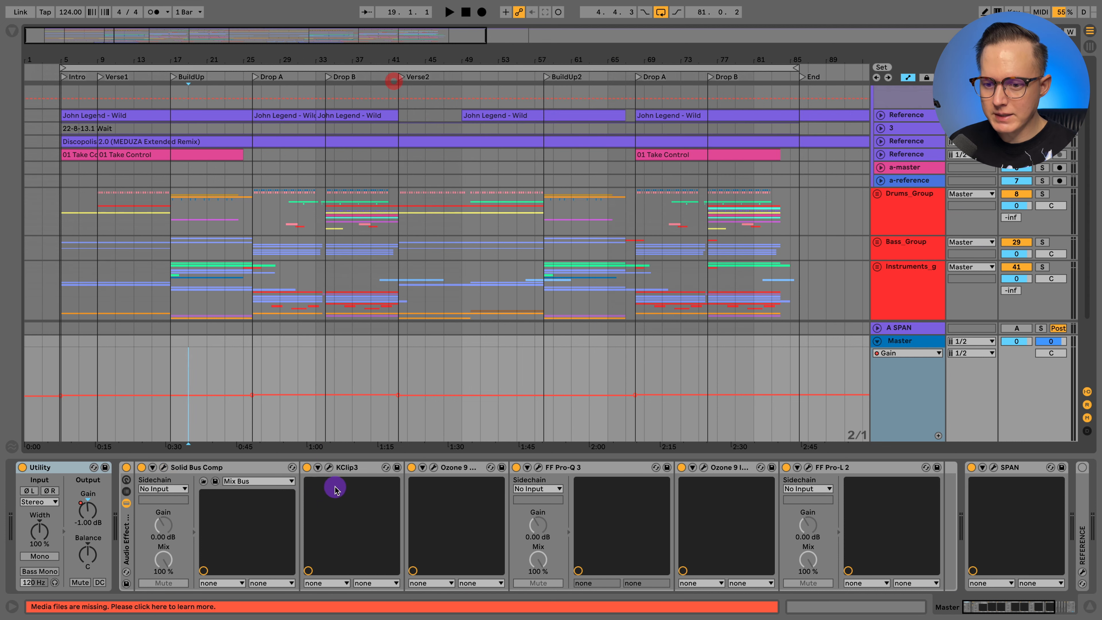
pyautogui.click(329, 468)
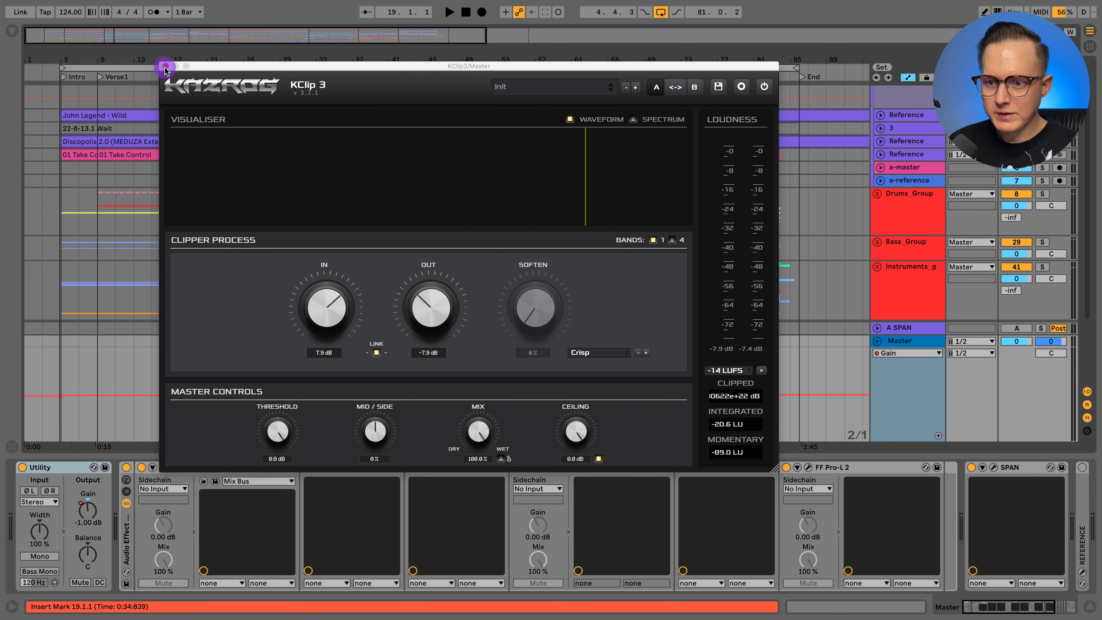
pyautogui.click(165, 67)
# - Examine the Master chain's Ozone 9 Exciter settings and the FF Pro-Q 3 equalizer curve, closing both plug-in windows
pyautogui.click(433, 468)
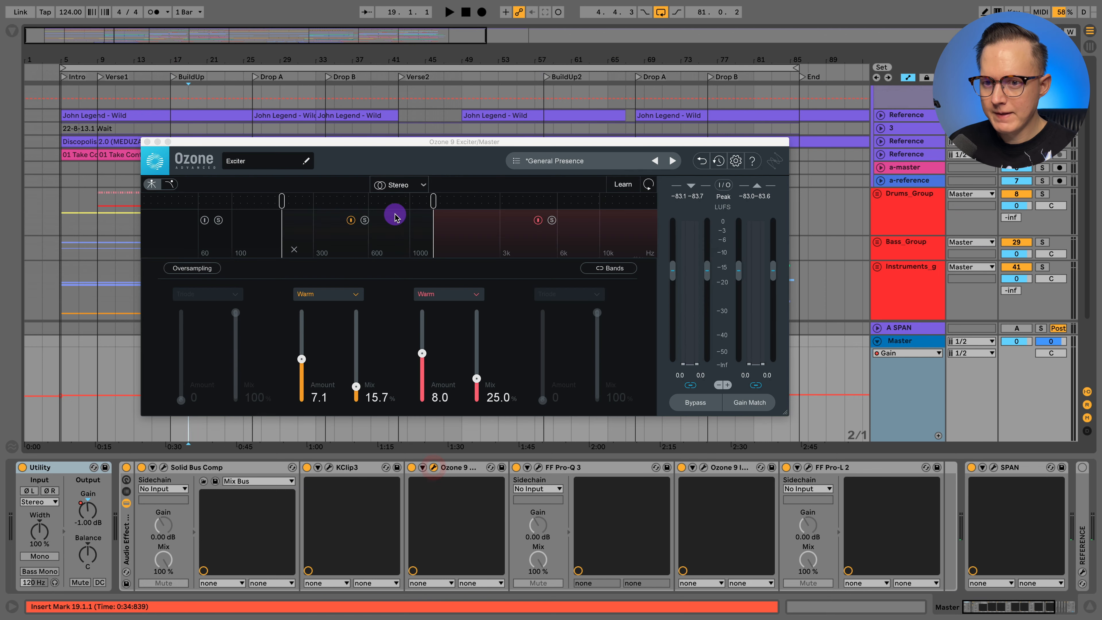
pyautogui.click(147, 142)
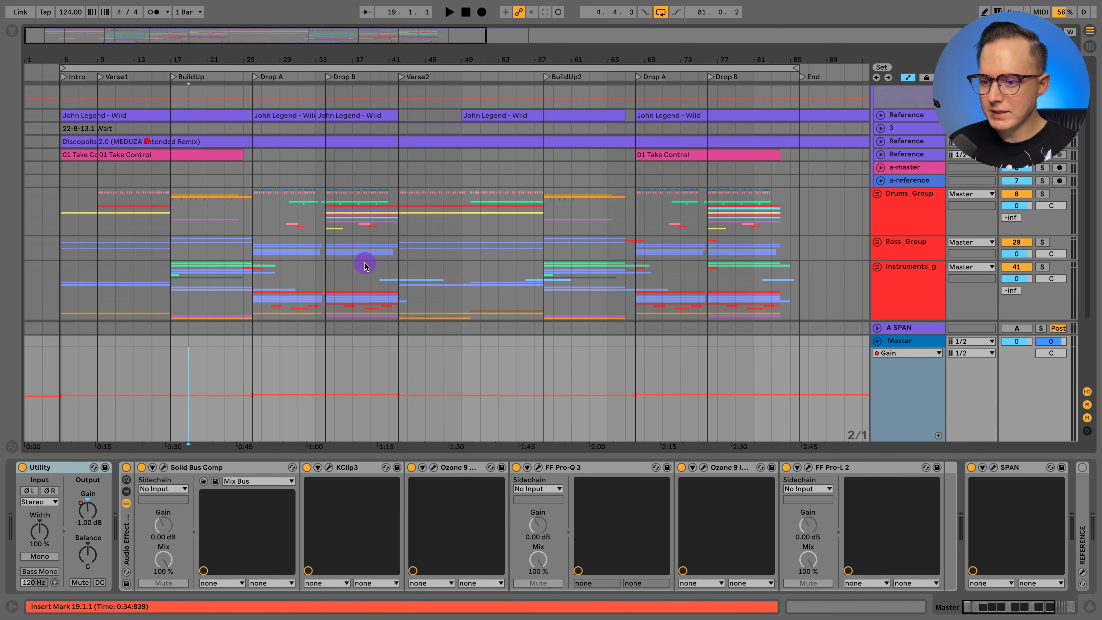
pyautogui.click(538, 468)
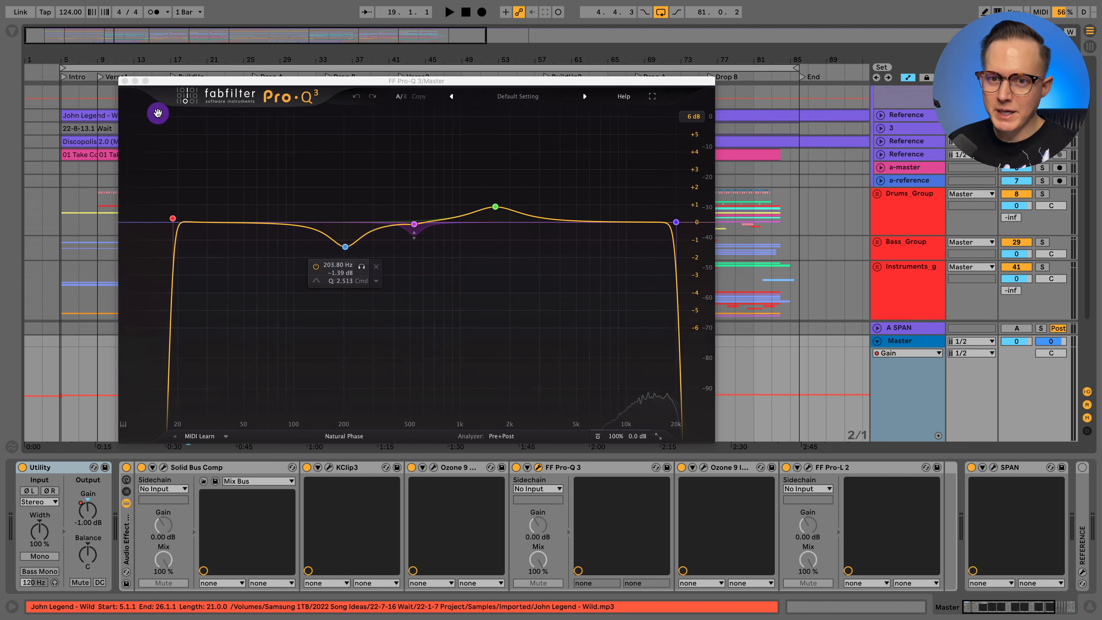
pyautogui.click(124, 80)
pyautogui.hscroll(3, 564, 523)
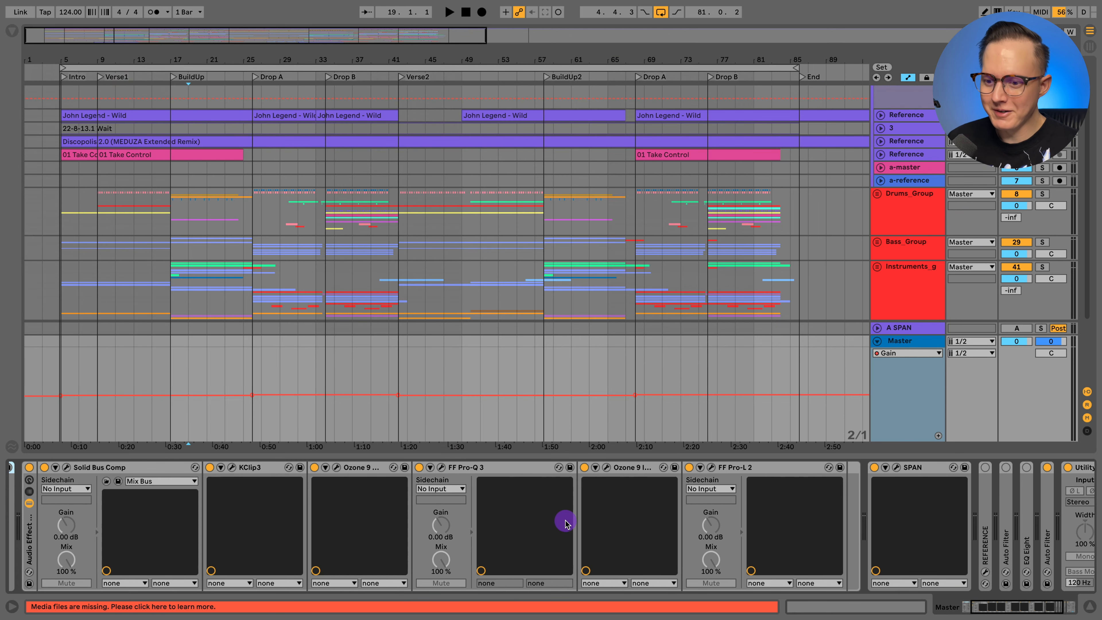
pyautogui.click(441, 468)
pyautogui.click(124, 81)
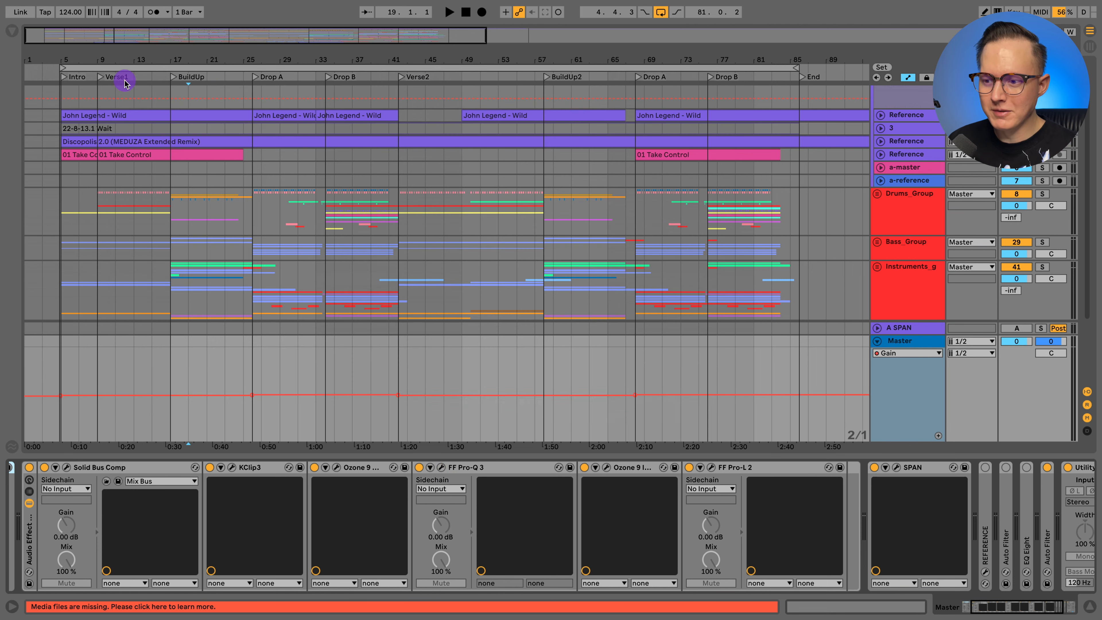
# - Examine the stereo width settings per band in the Master's Ozone 9 Imager and close its window
pyautogui.click(608, 466)
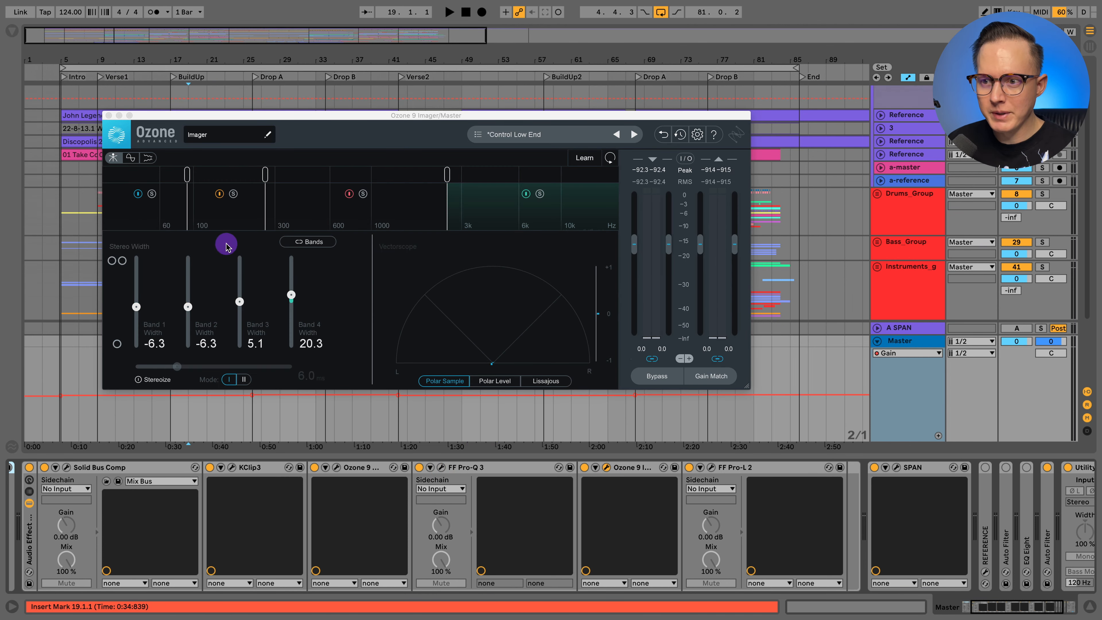
pyautogui.click(110, 115)
# - Open FF Pro-L 2 on the Master and review its oversampling options, keeping oversampling set to Off
pyautogui.hscroll(3, 598, 499)
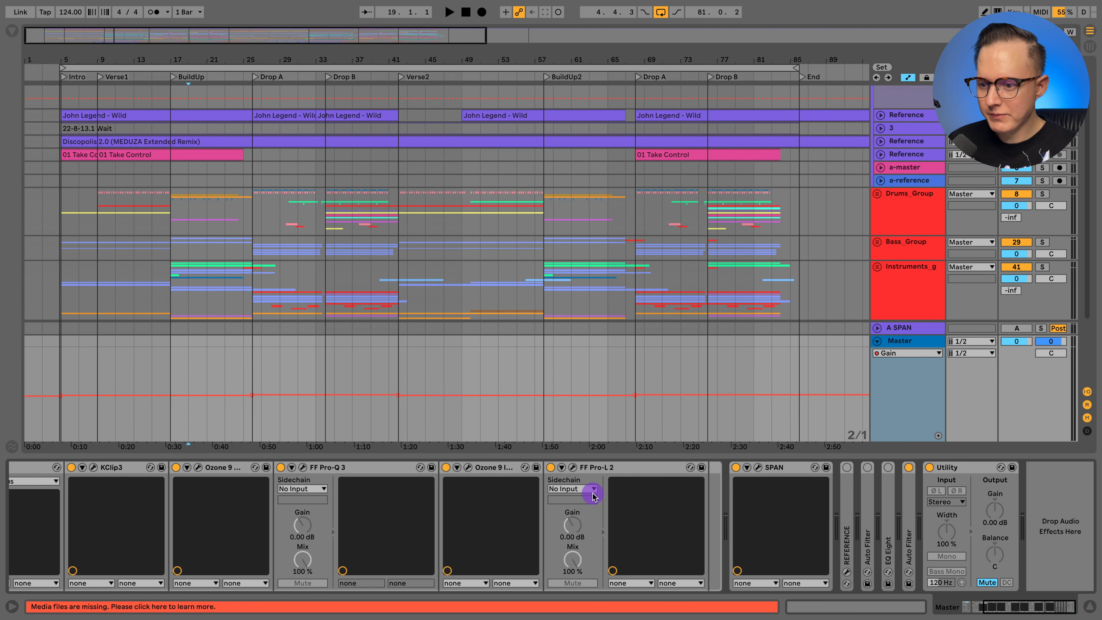
pyautogui.click(574, 467)
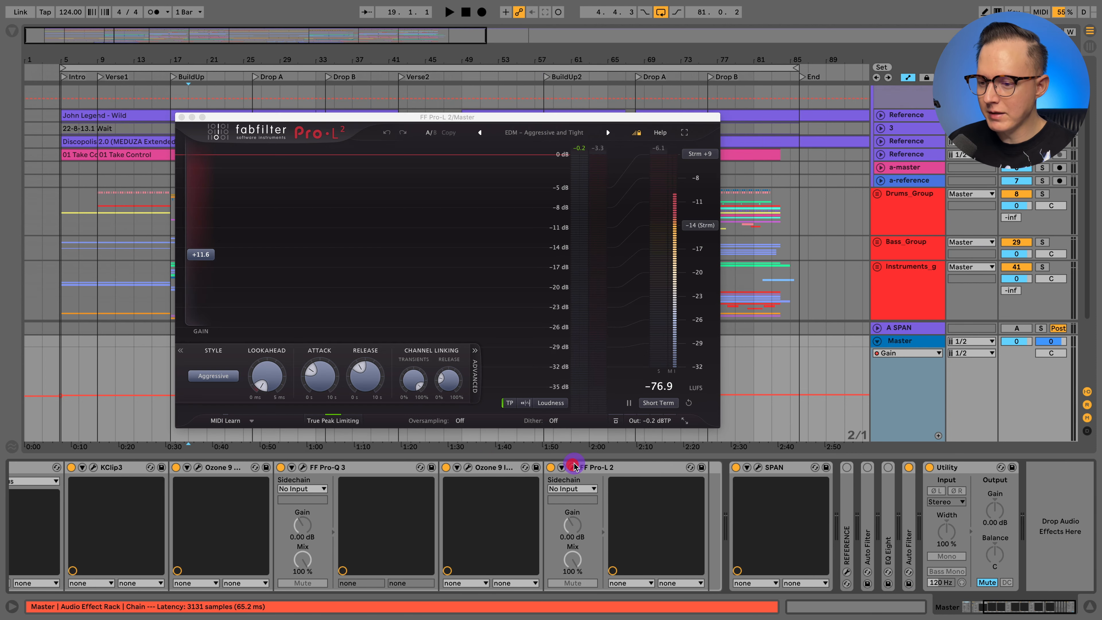
pyautogui.click(461, 421)
pyautogui.click(461, 420)
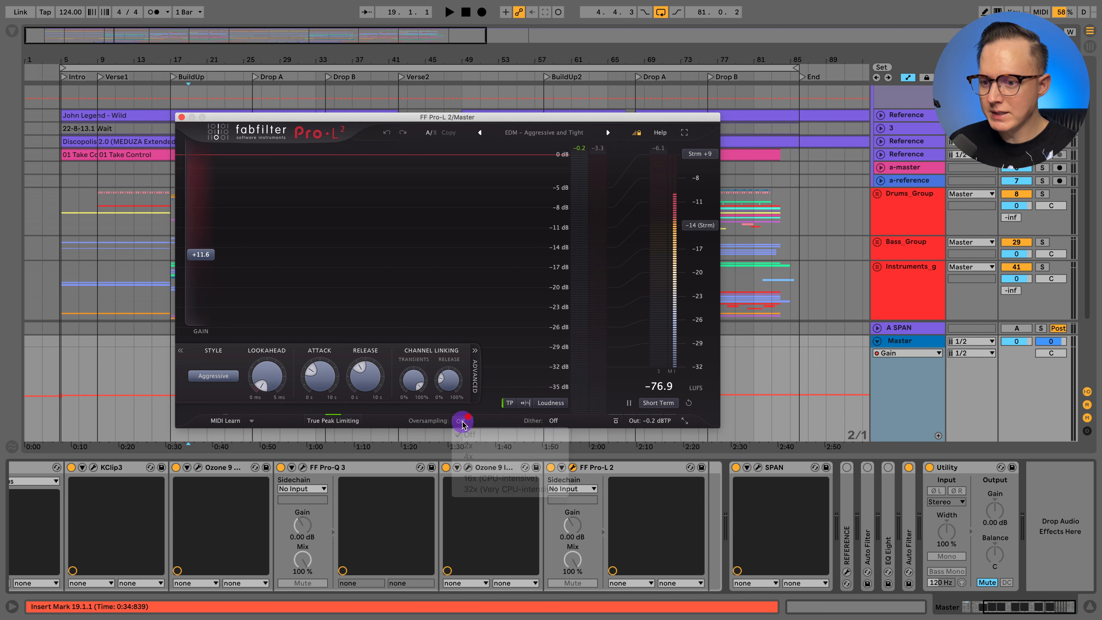
pyautogui.moveTo(466, 420)
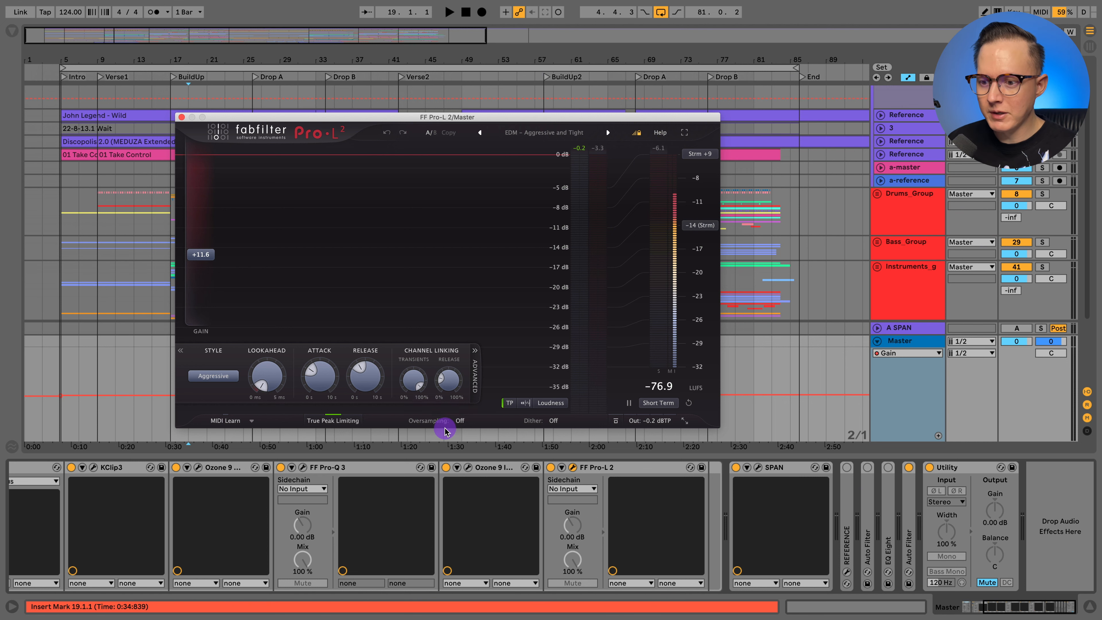
pyautogui.click(461, 420)
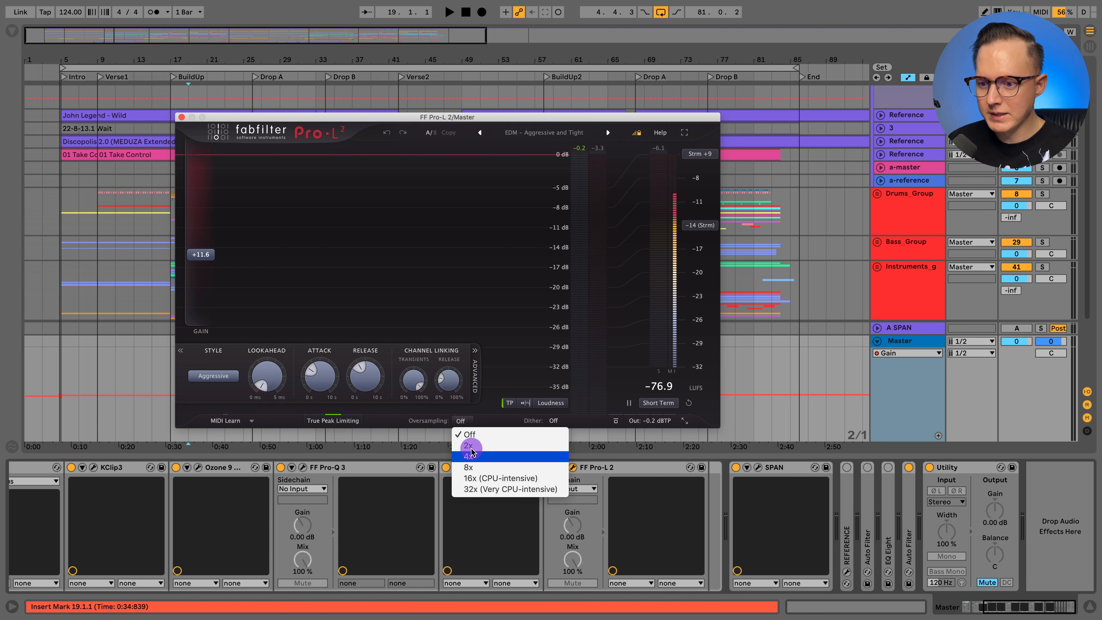
pyautogui.click(465, 434)
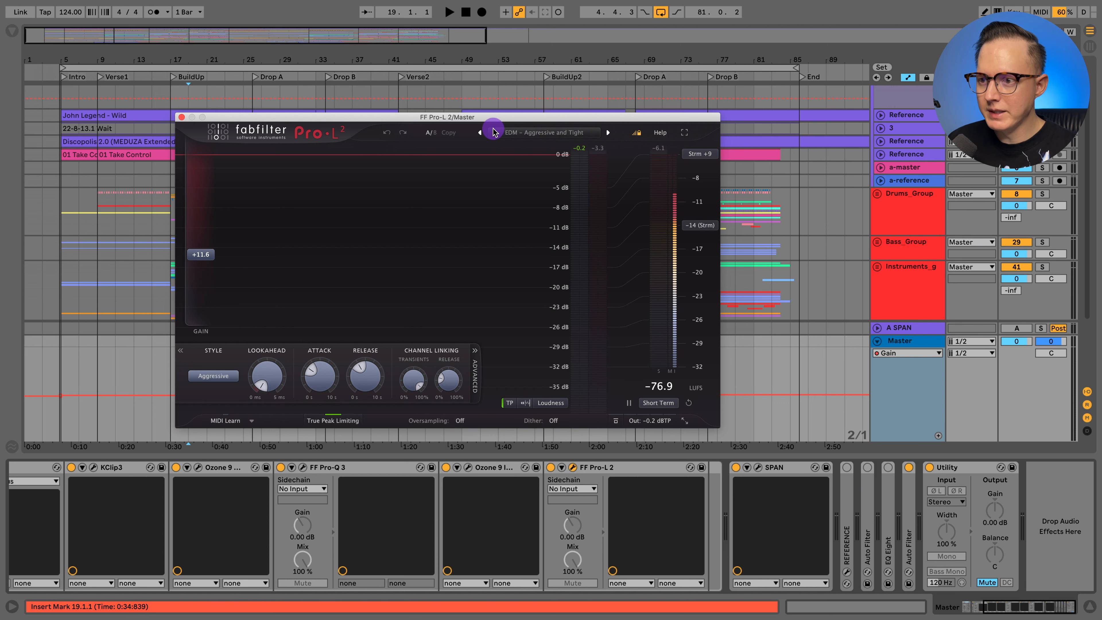
# - Close the FF Pro-L 2 window and hide the device view to give the arrangement more room
pyautogui.click(181, 117)
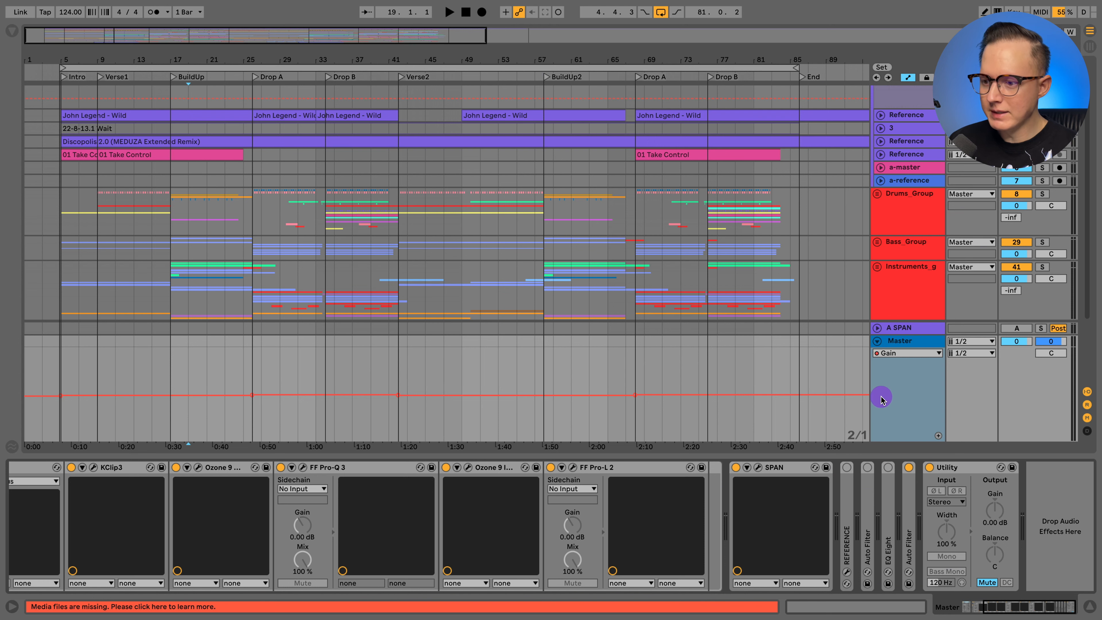
pyautogui.click(1090, 606)
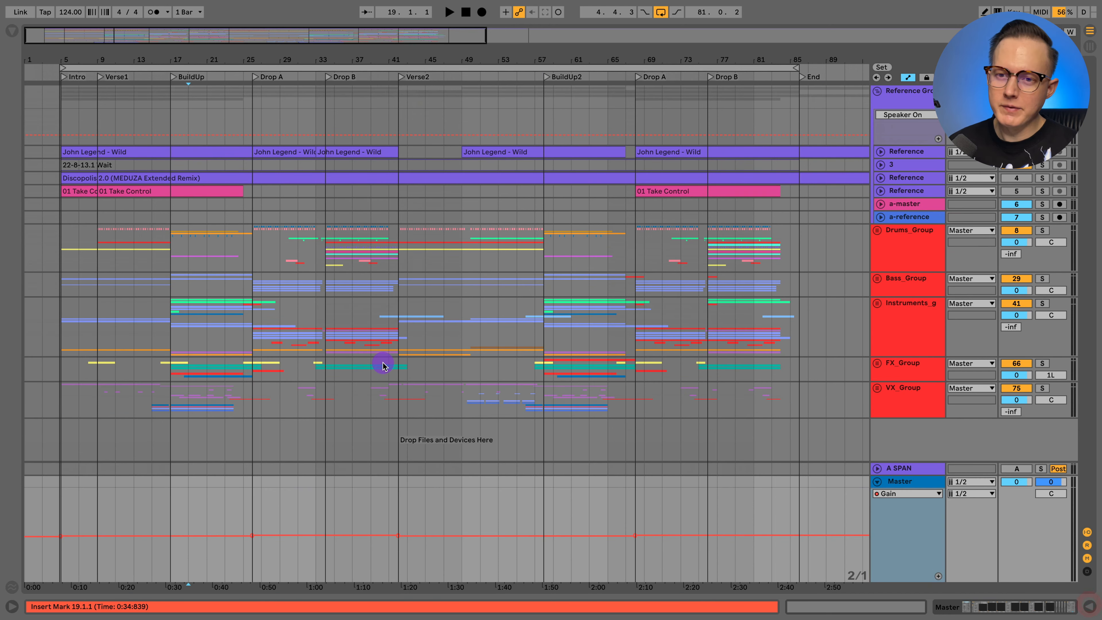